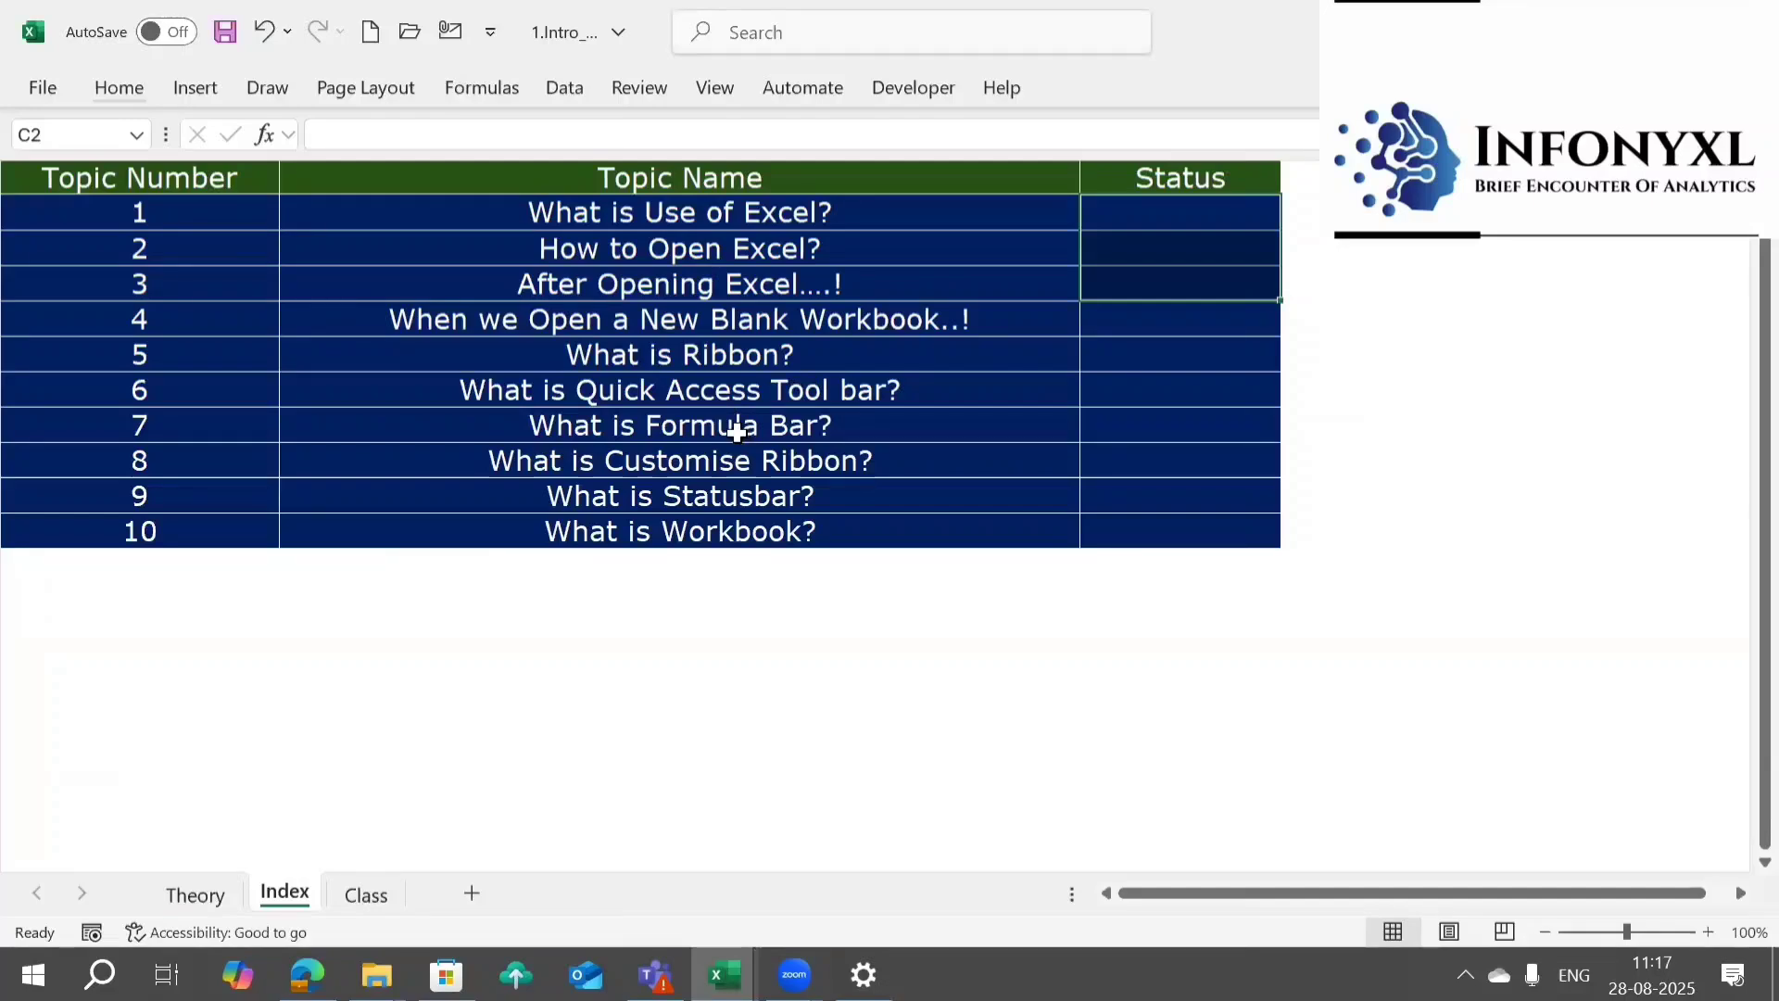
- Look through the topic list on the Index sheet and the Theory sheet, finishing on the Class sheet
left_click(668, 214)
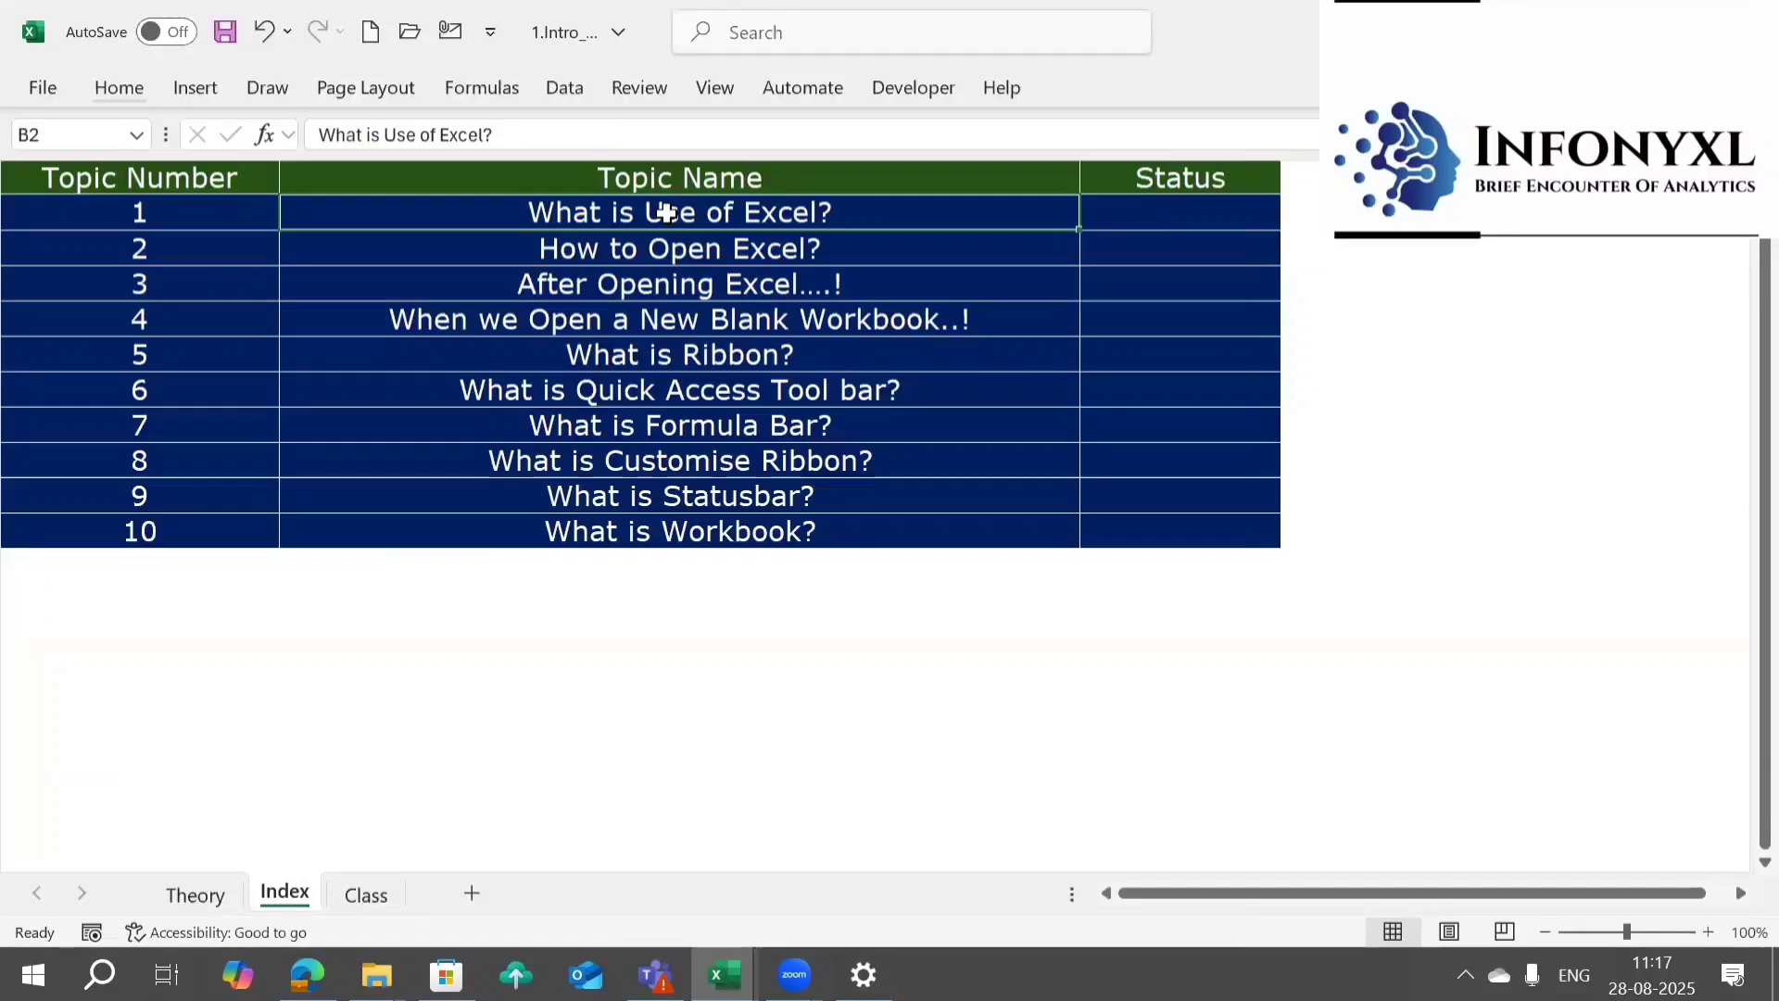
left_click(361, 904)
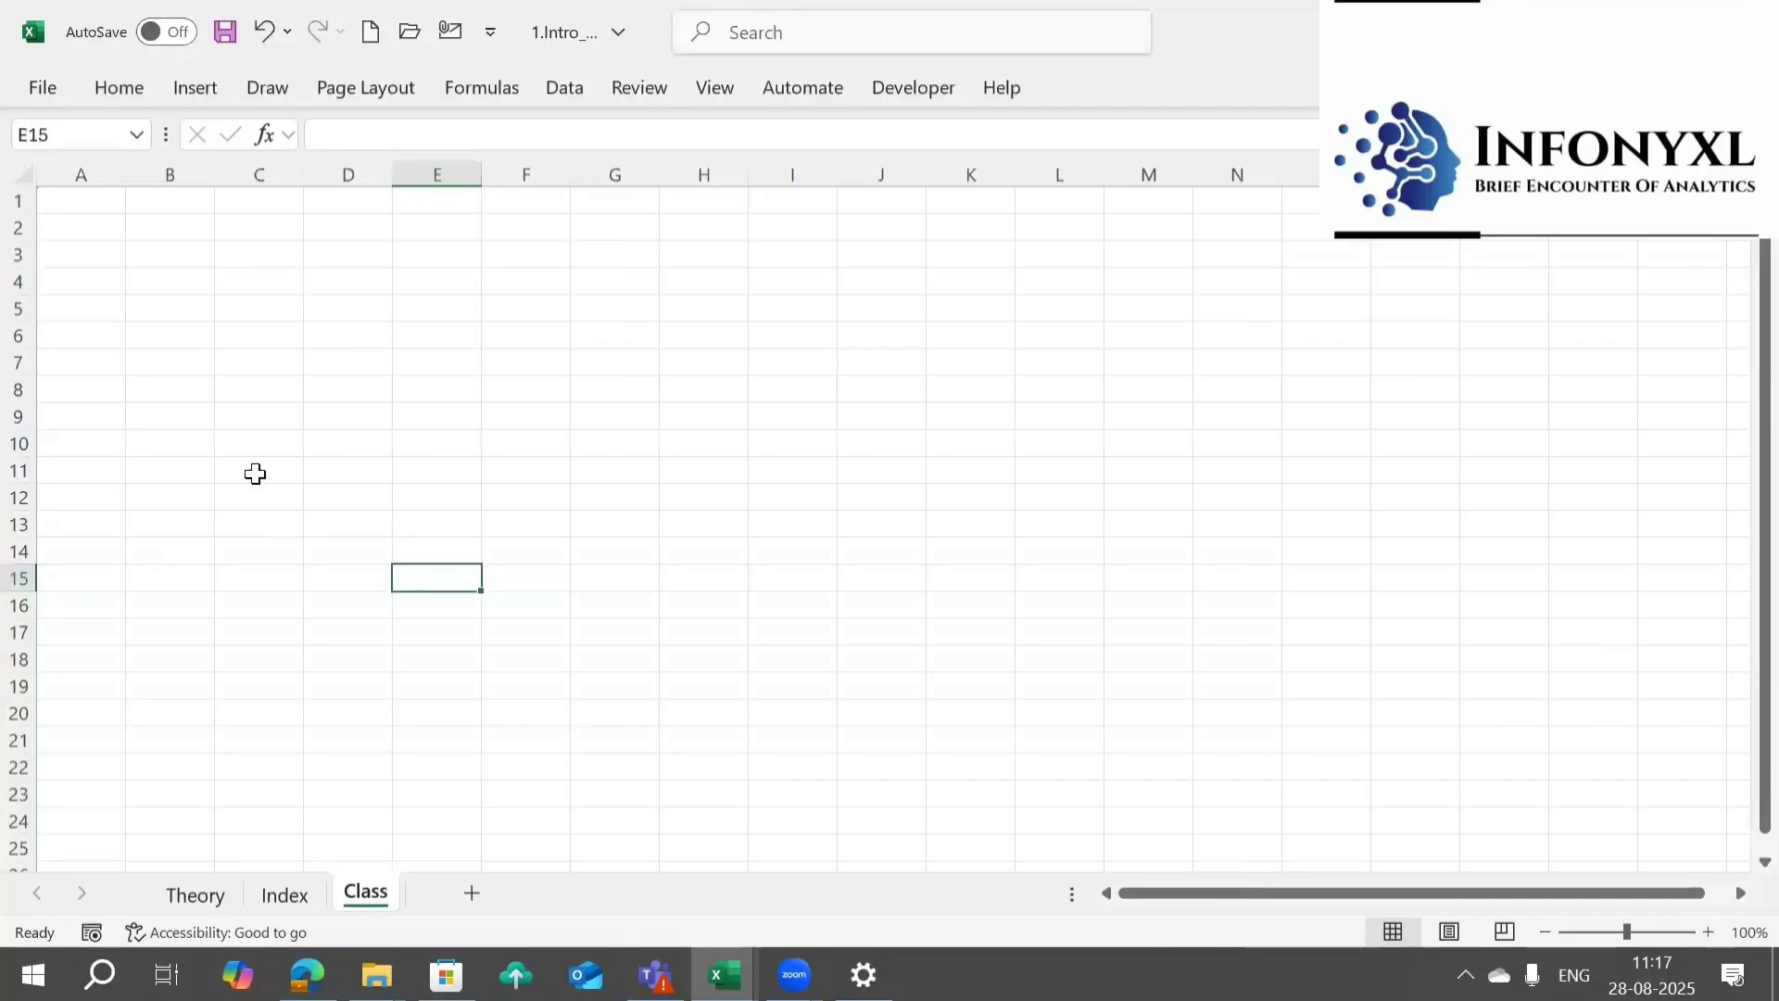
left_click(196, 892)
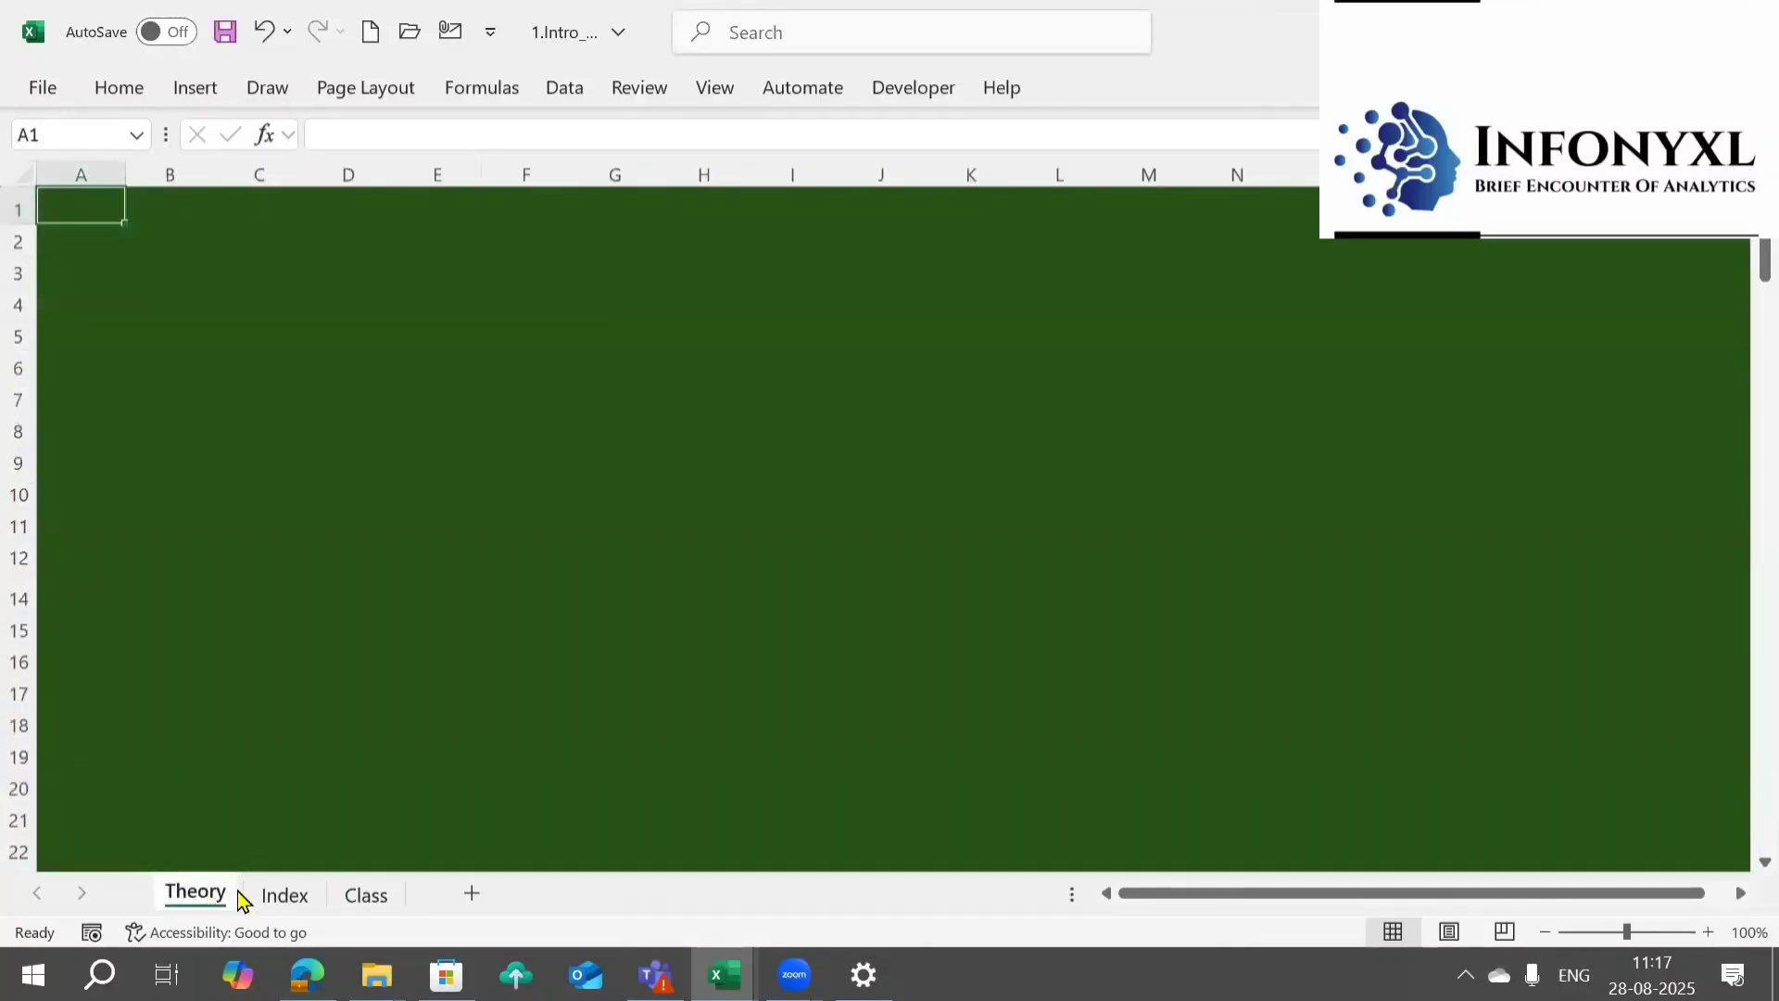
left_click(278, 897)
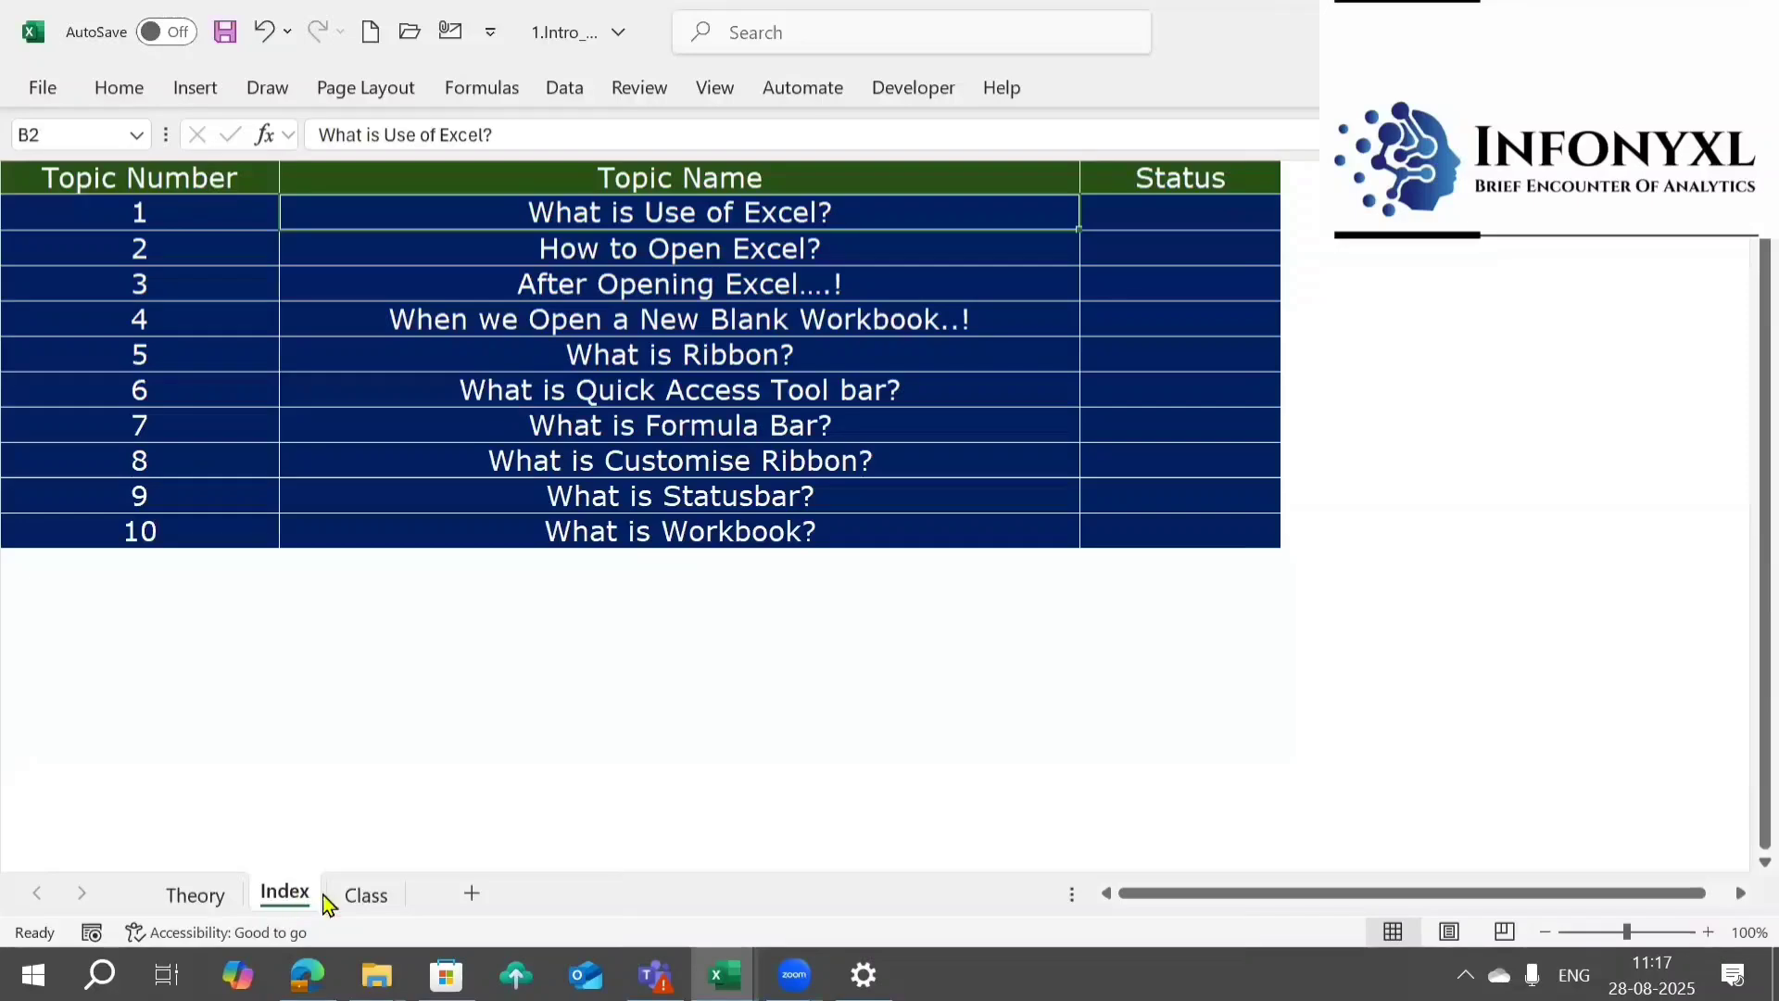
left_click(358, 896)
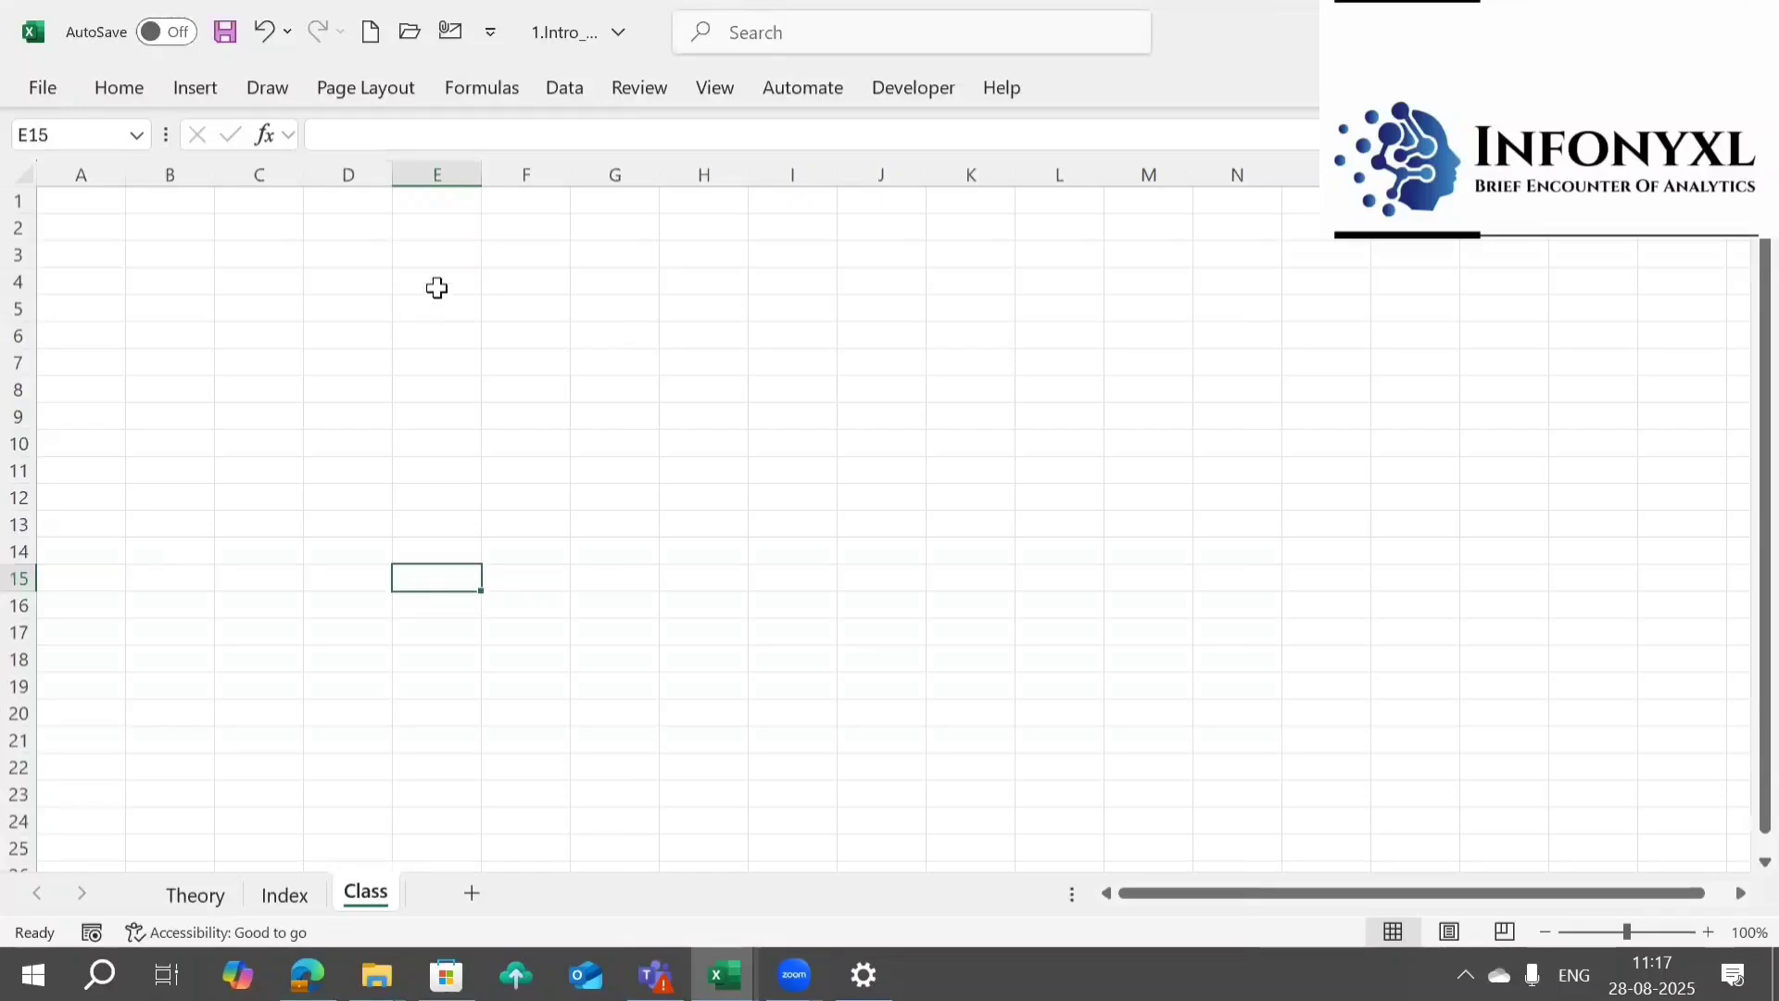
left_click(425, 257)
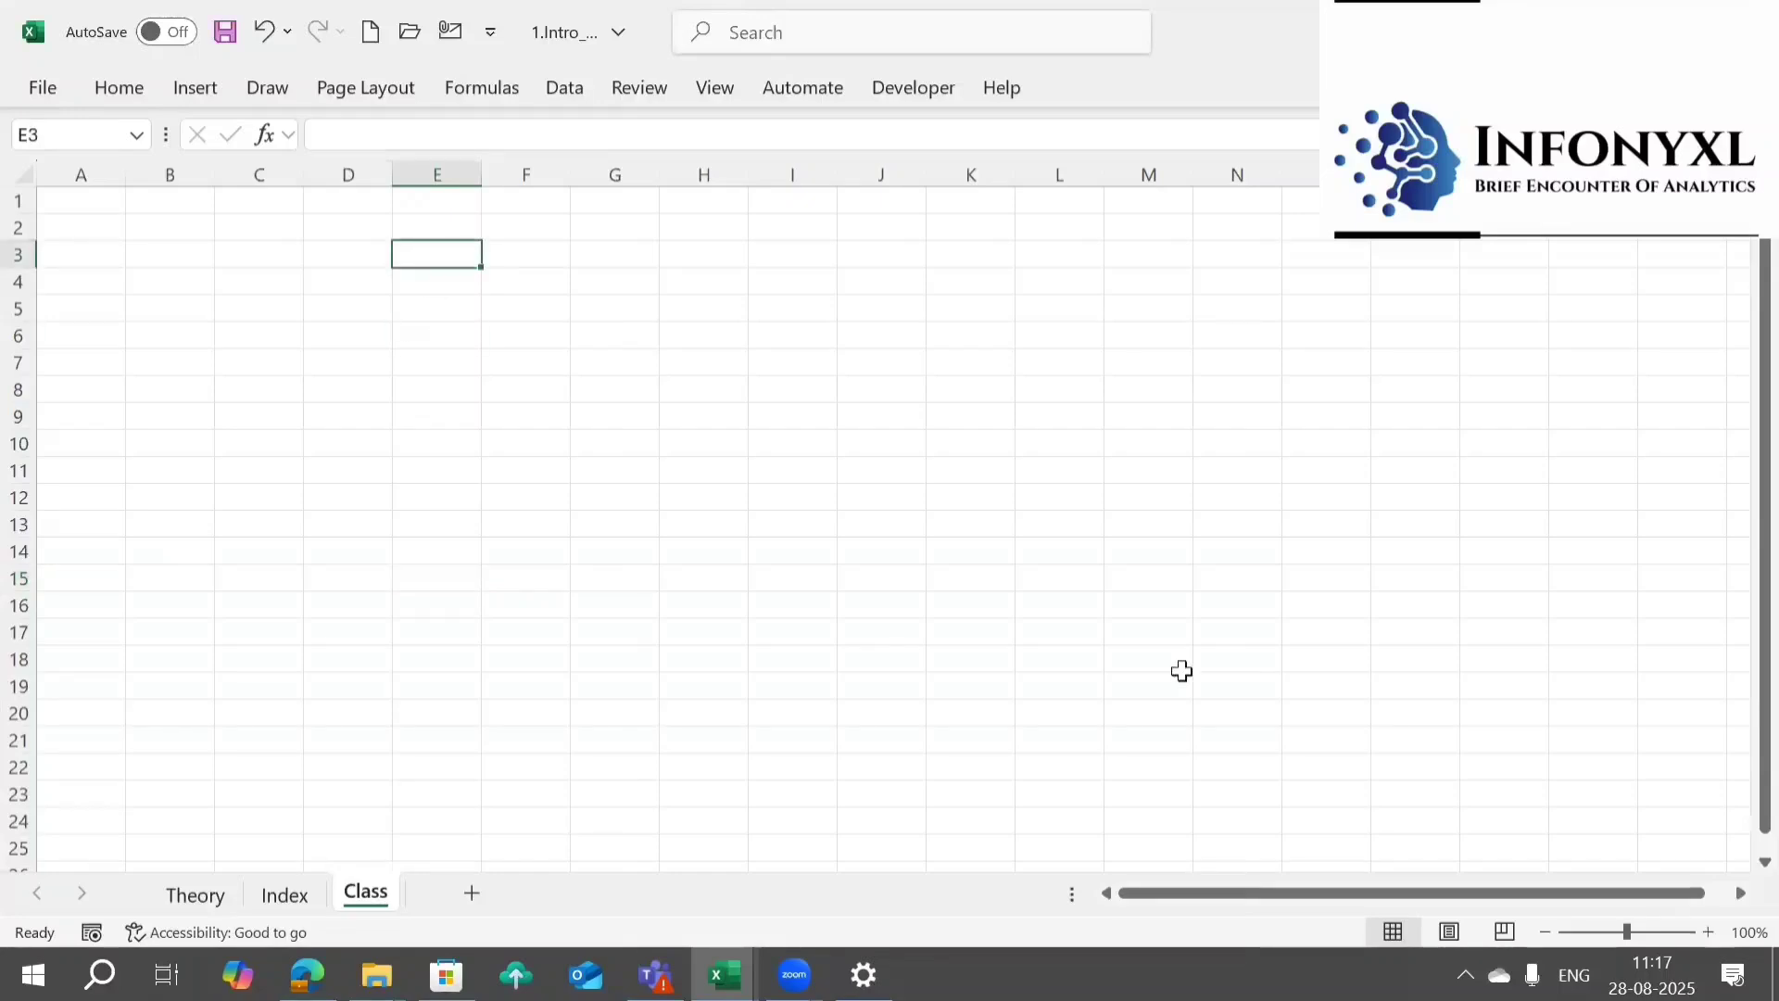
type("Store")
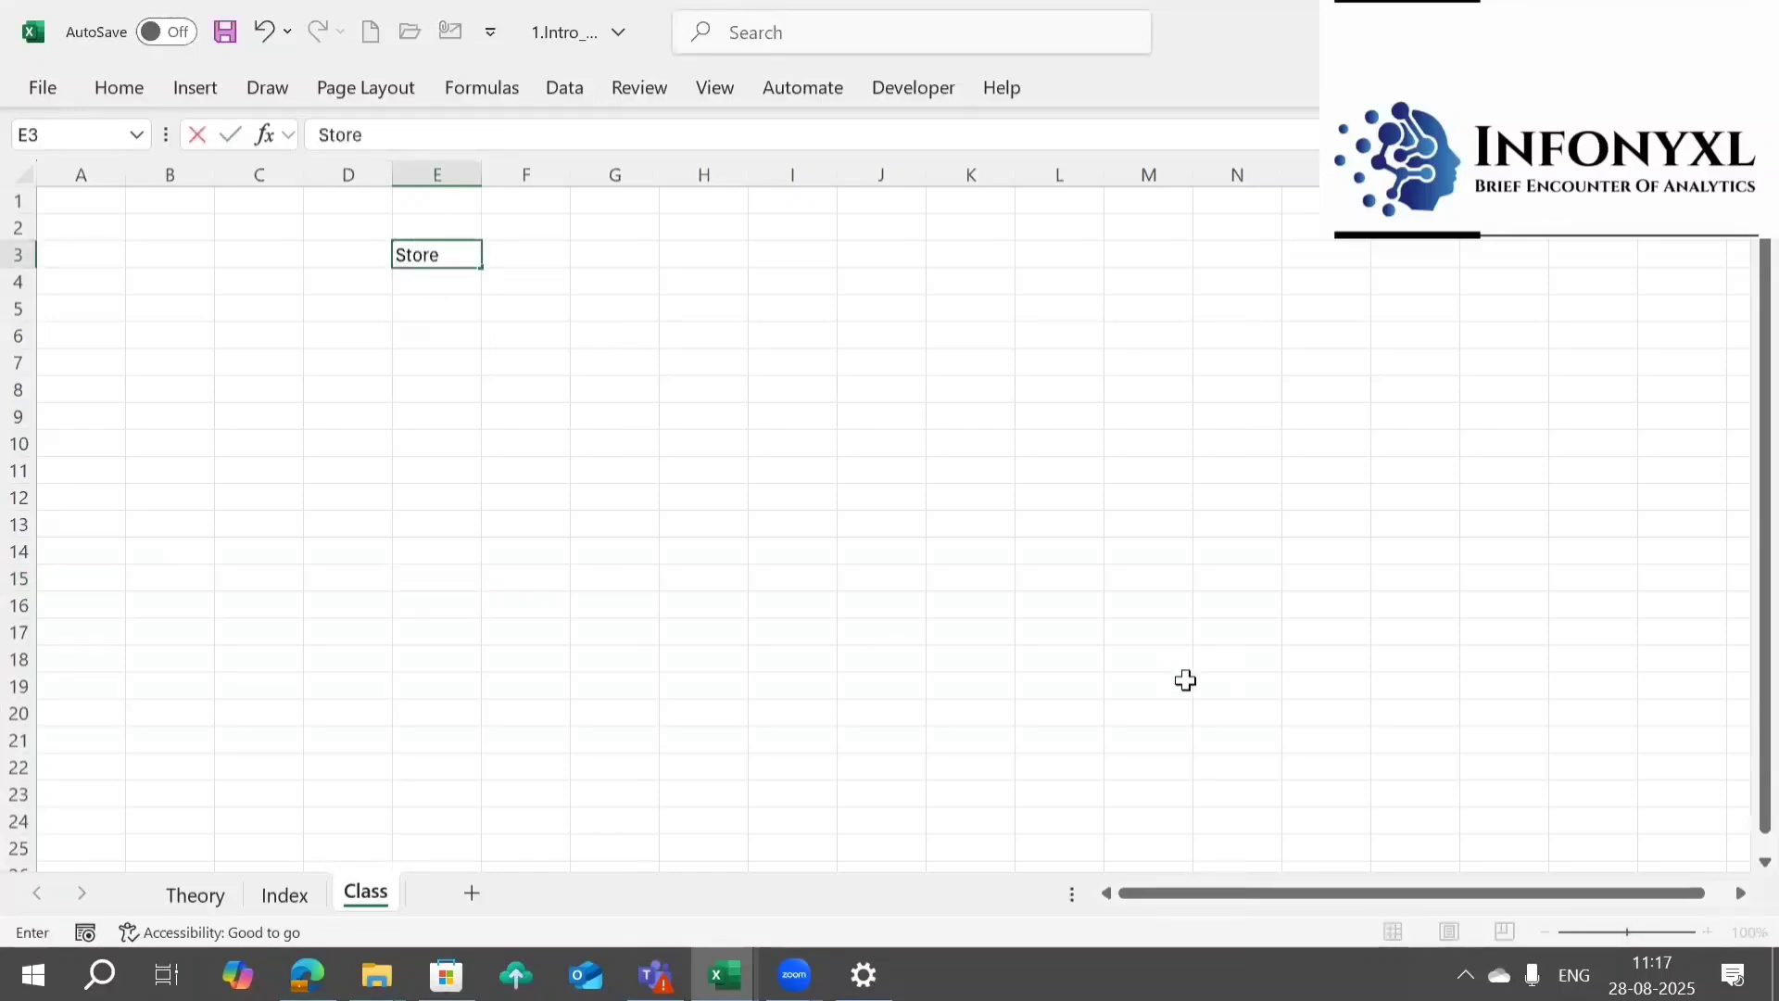
key("Escape")
- Enter the heading "What is the use of Excel?" in cell E1 of the Class sheet
key("Up")
key("Up")
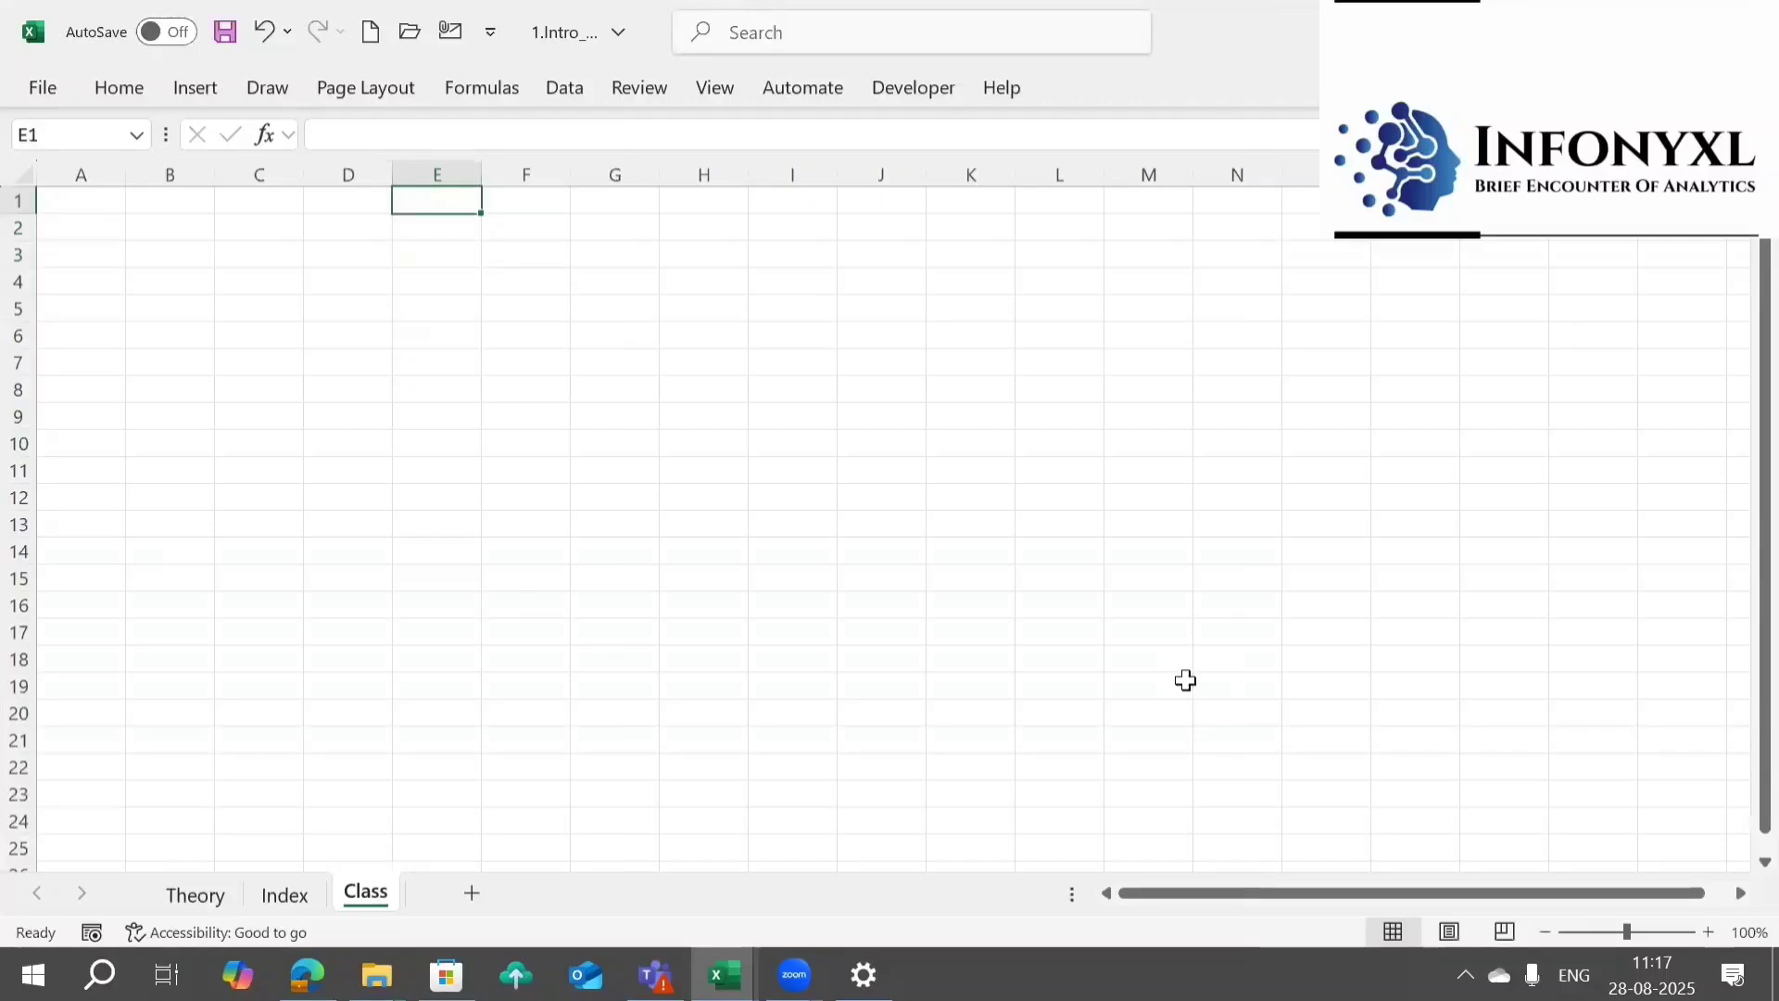
type("What is the use of Excel")
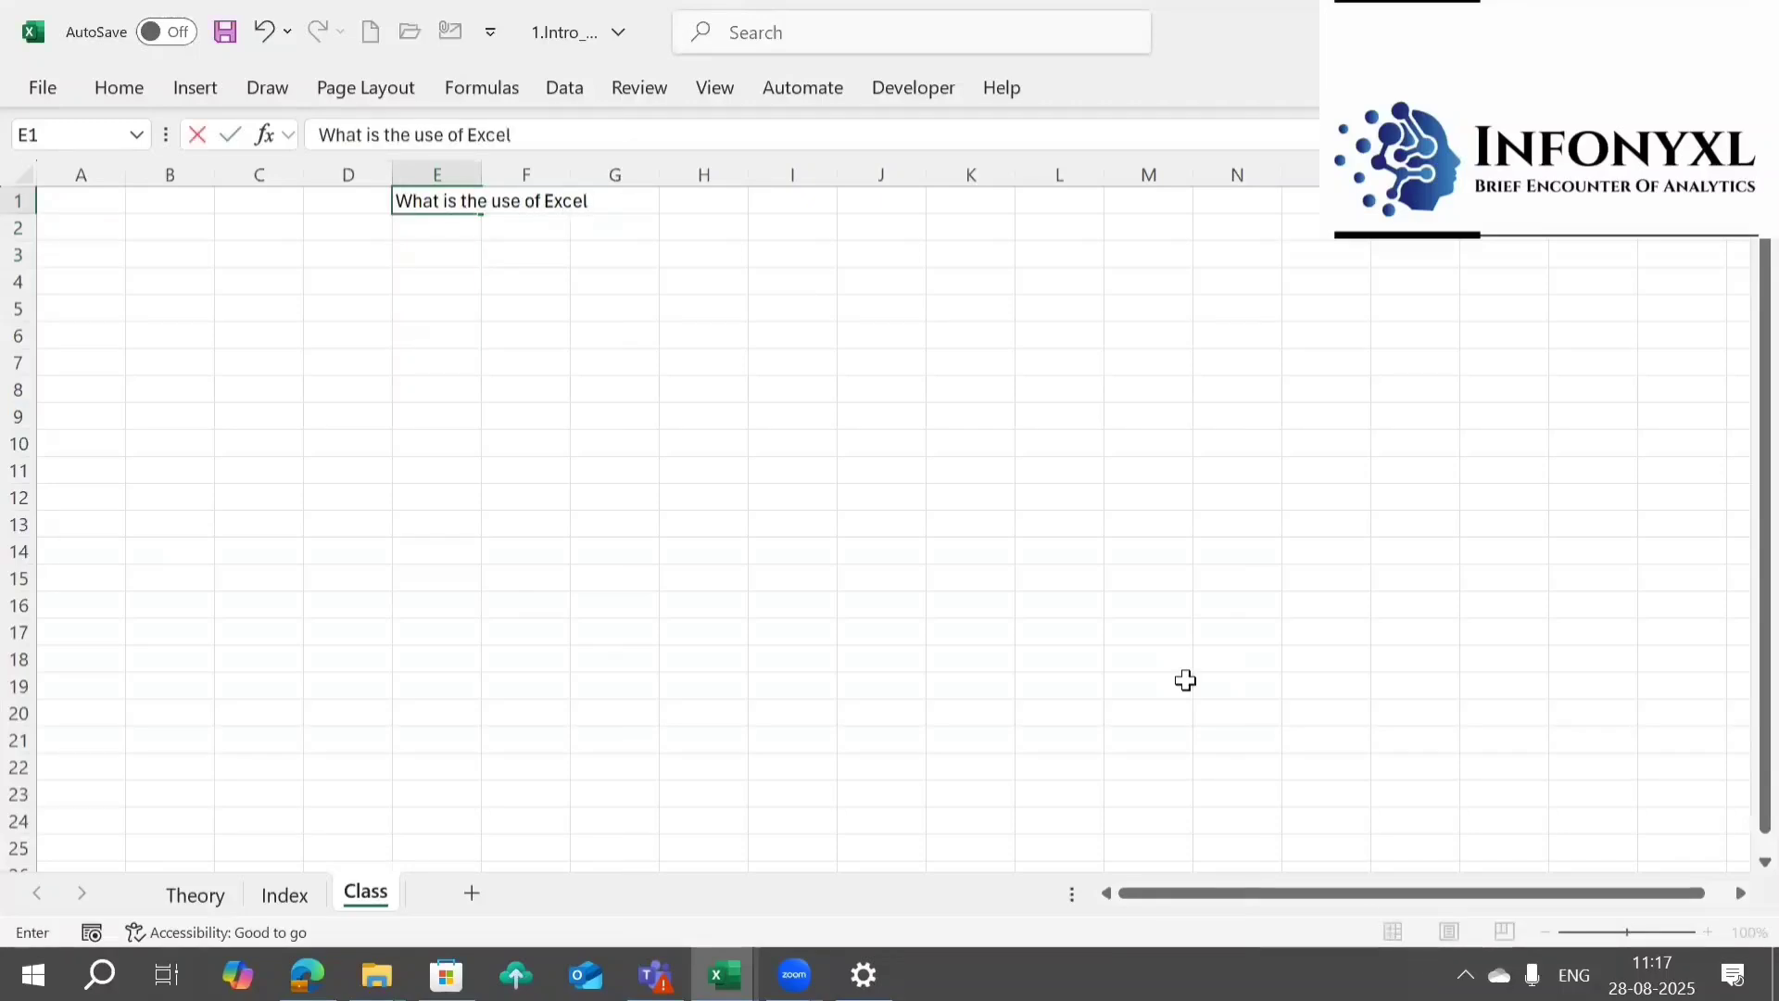
type("?")
key("Return")
- Enter the answer "We store the information" in cell E3 below the heading
key("Return")
type("We")
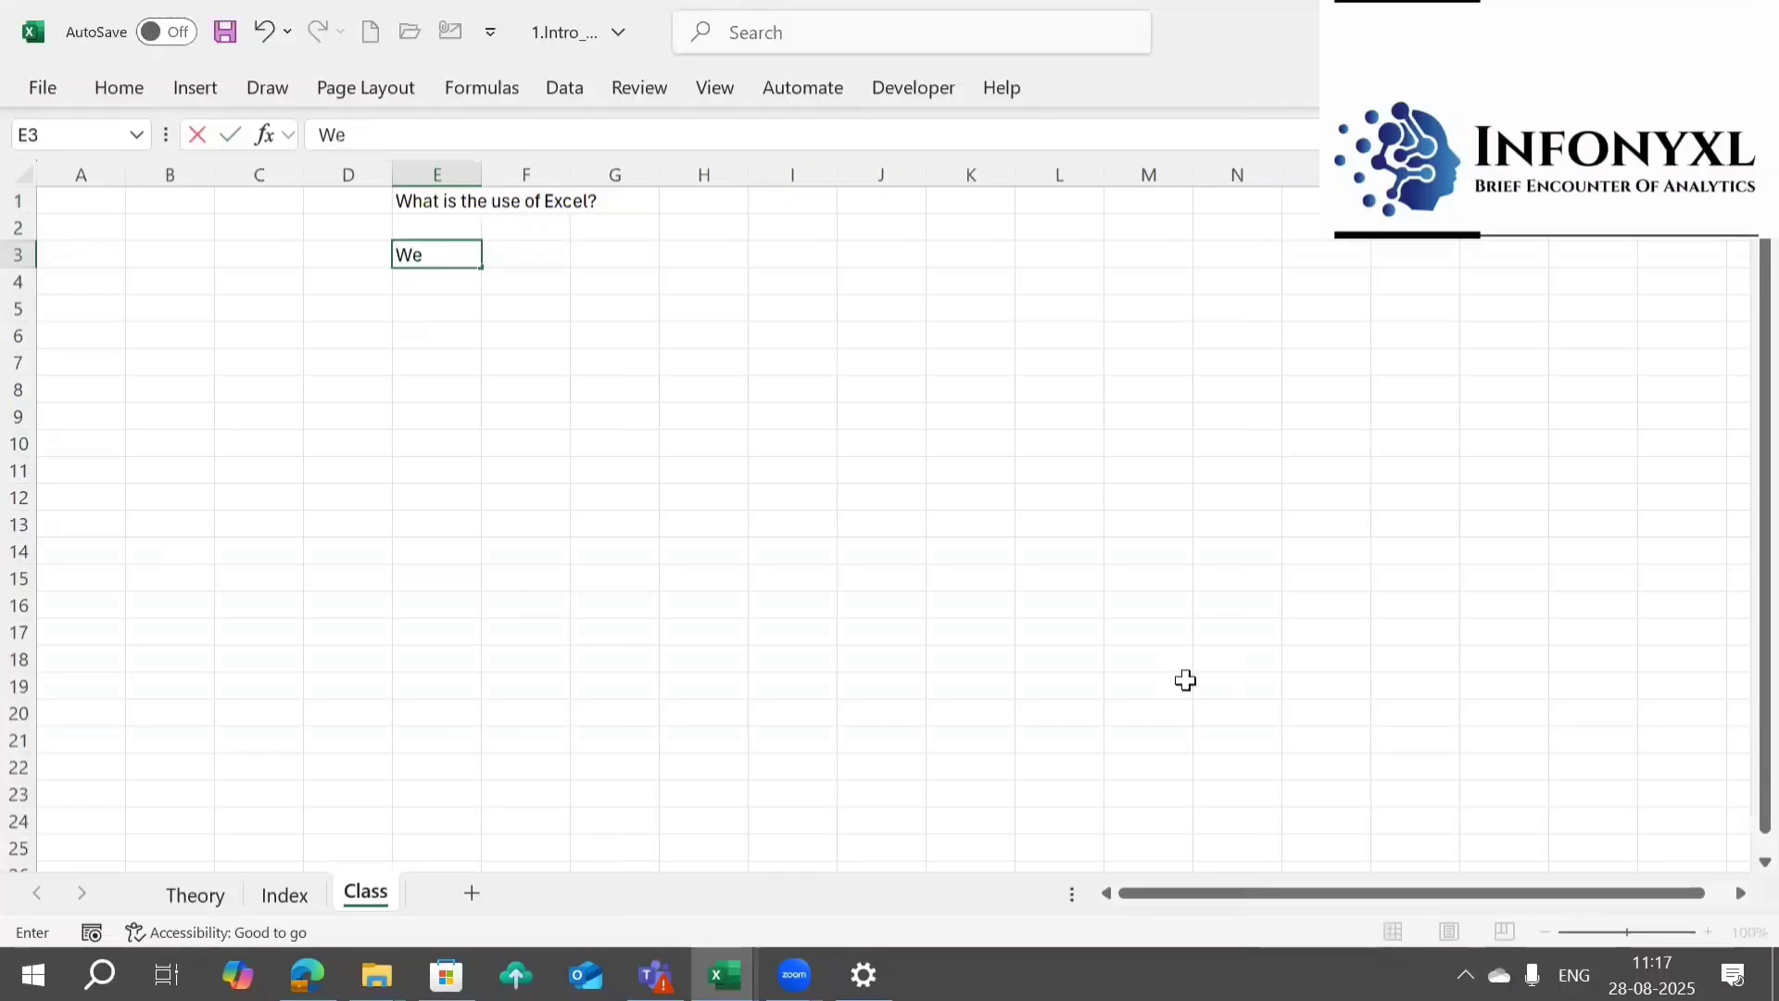
type(" store the inform")
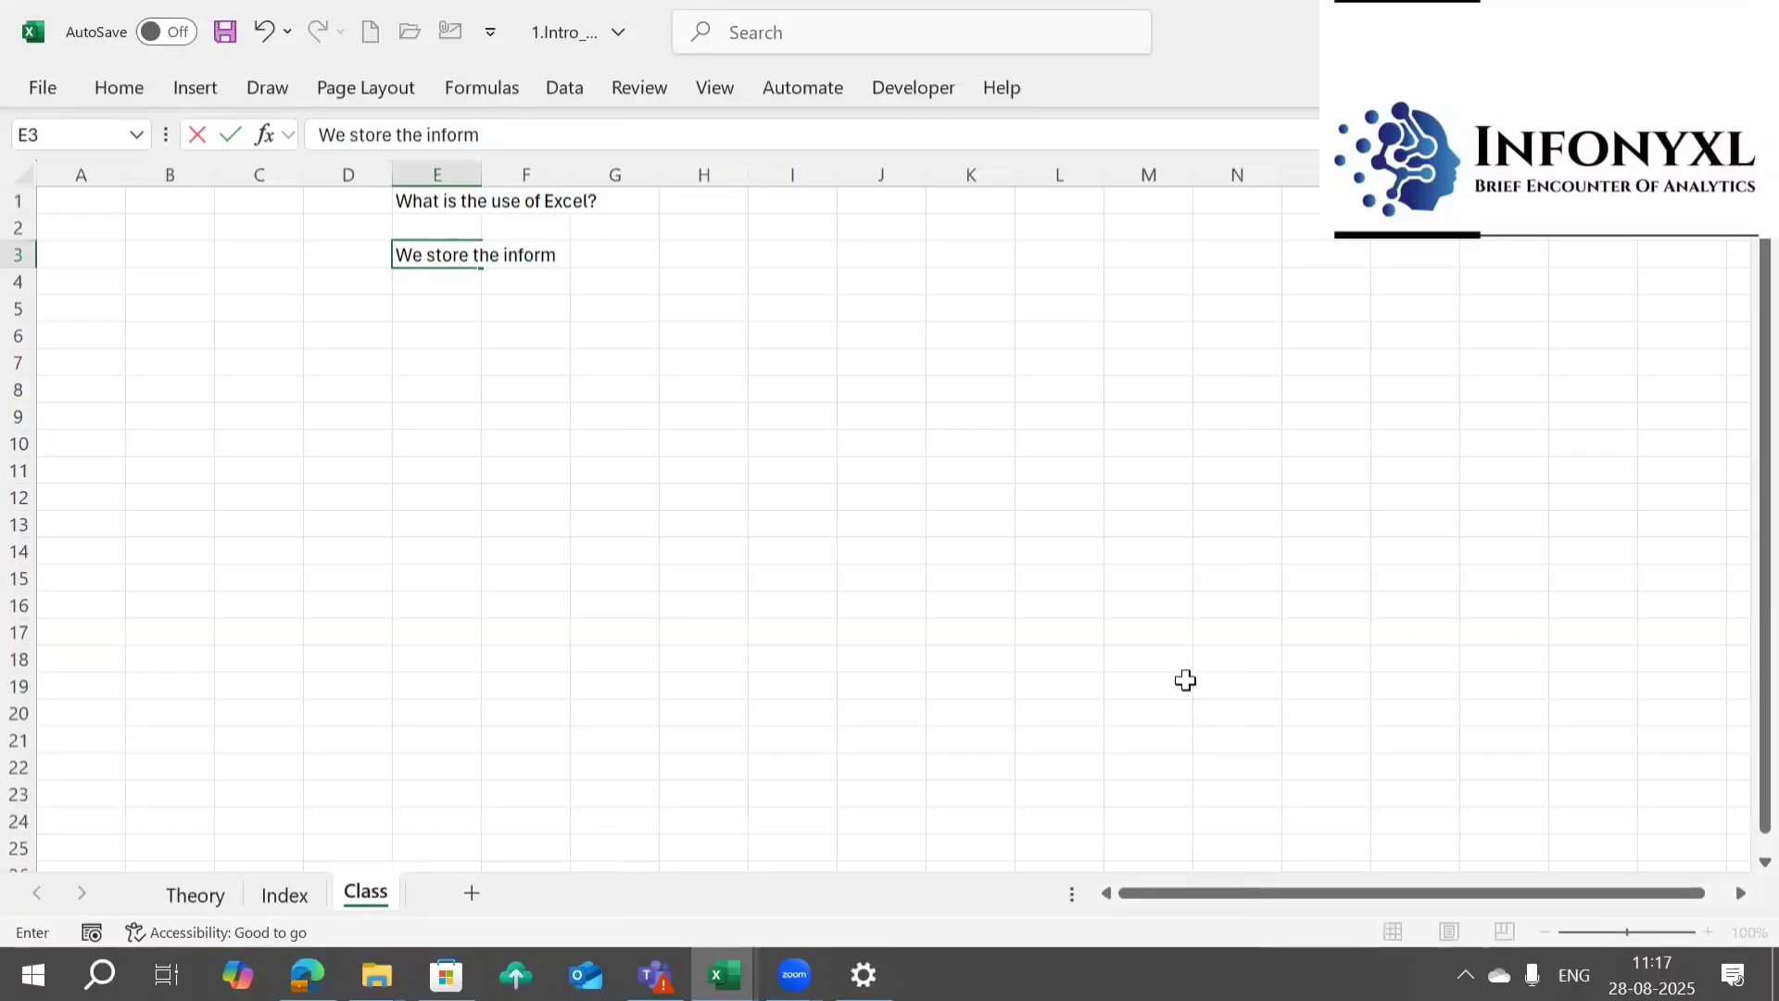
type("a")
type("mati")
type("on")
key("Return")
key("Up")
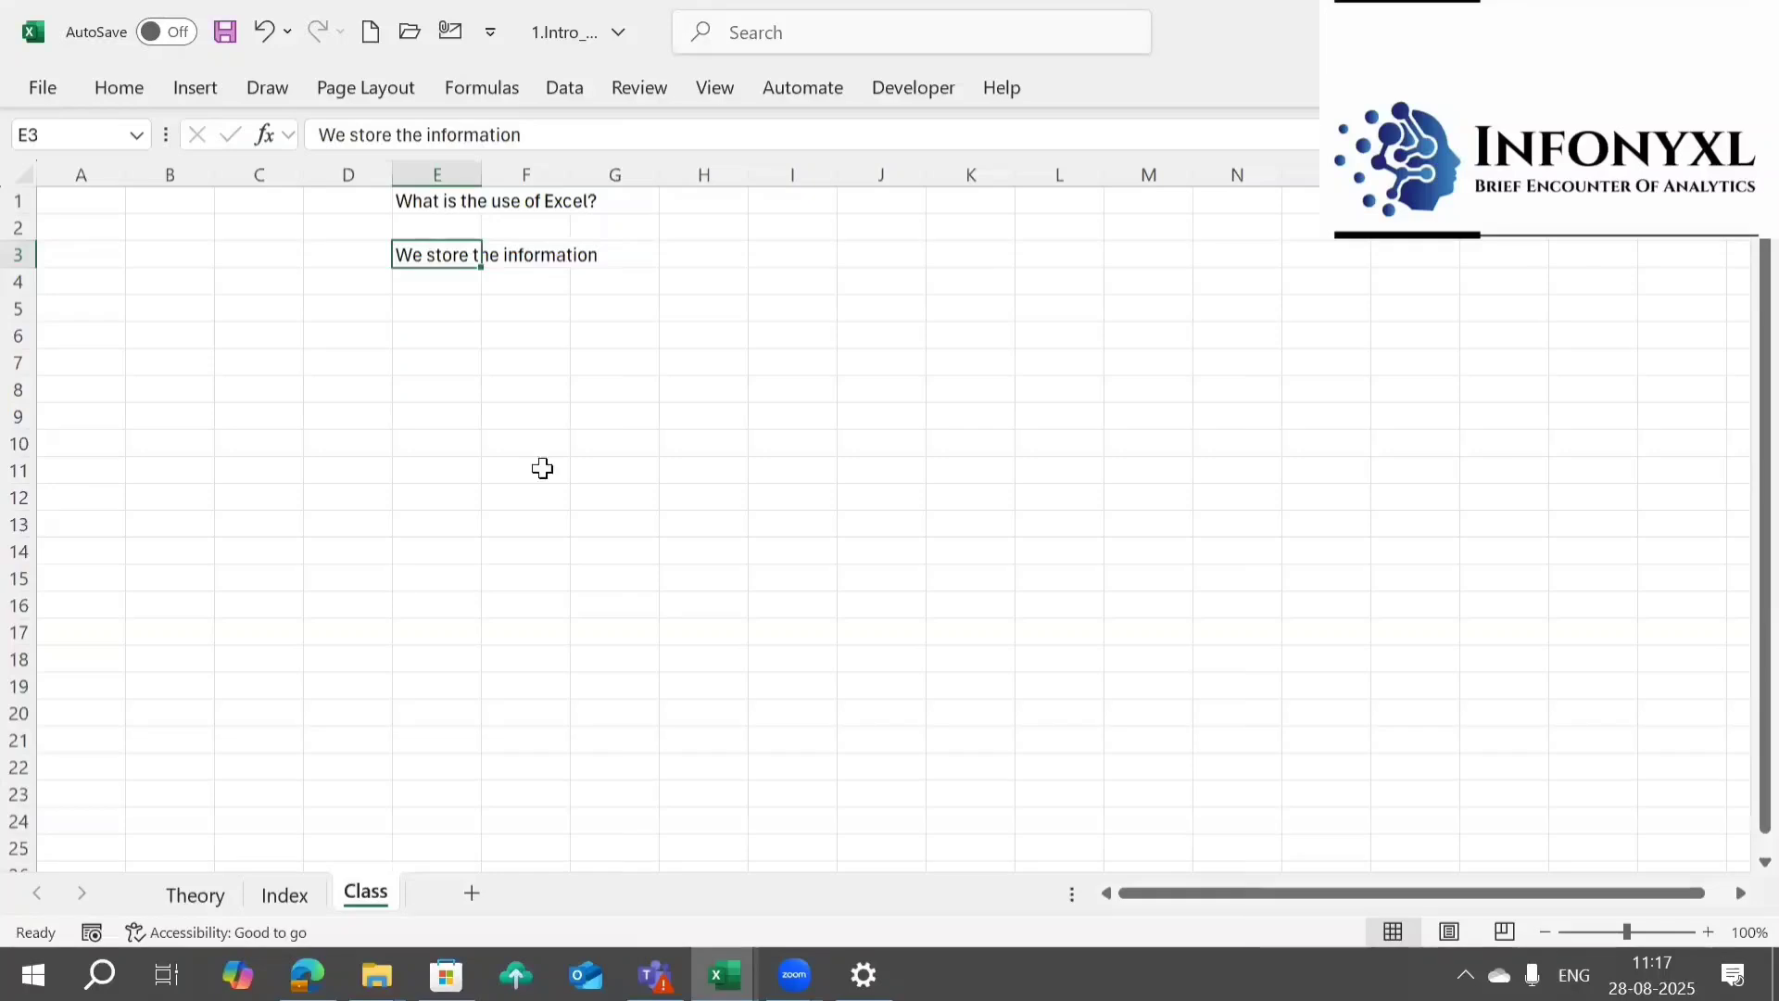
- Examine the sheet's structure by highlighting columns A to D and rows 1 to 3 one after another
left_click(78, 175)
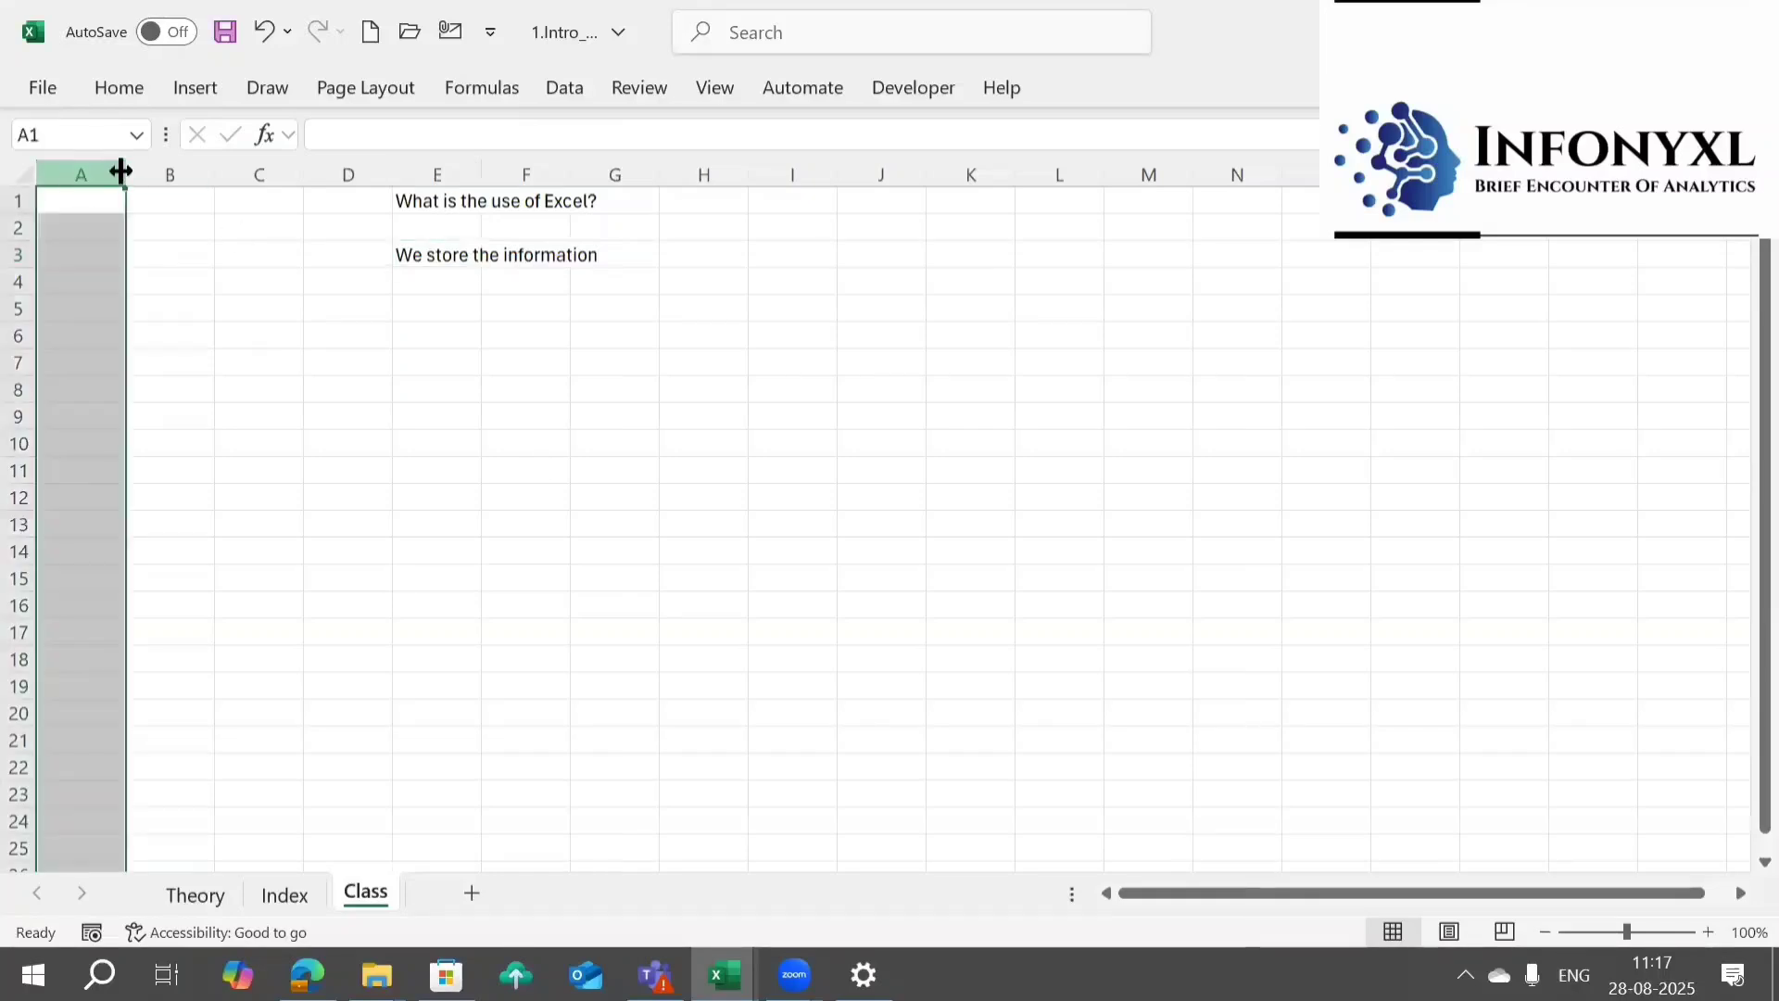
left_click(159, 175)
left_click(245, 171)
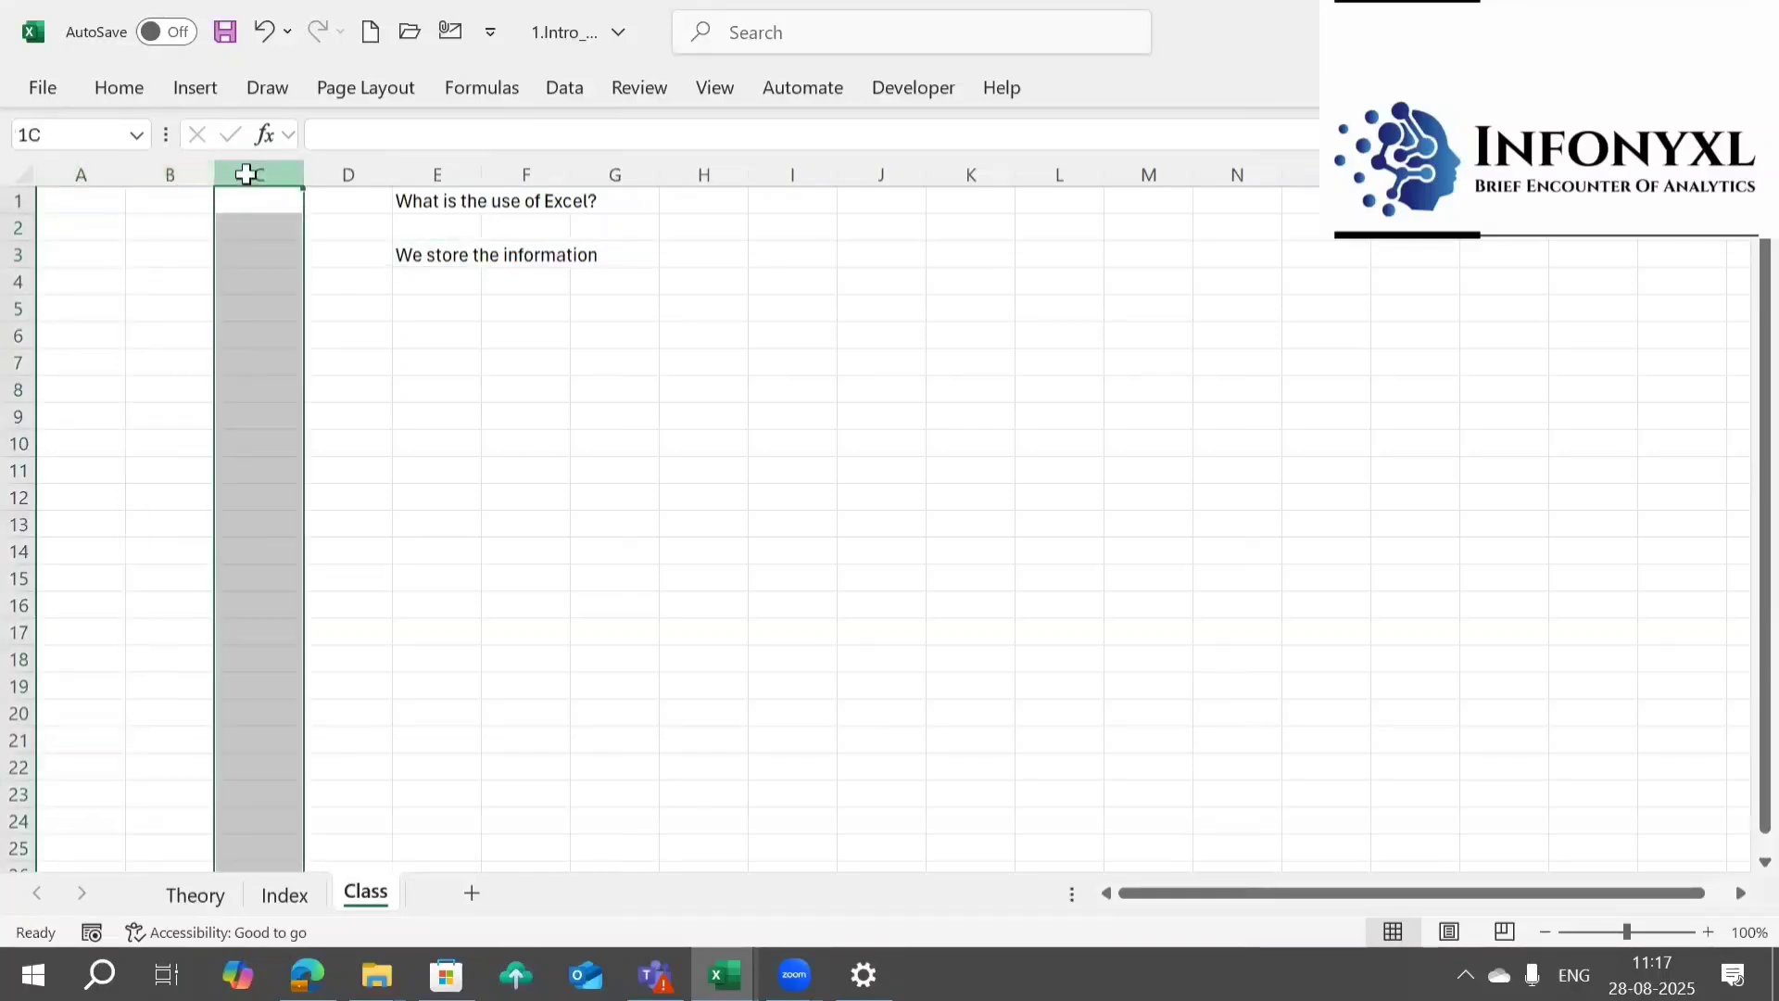
left_click(335, 174)
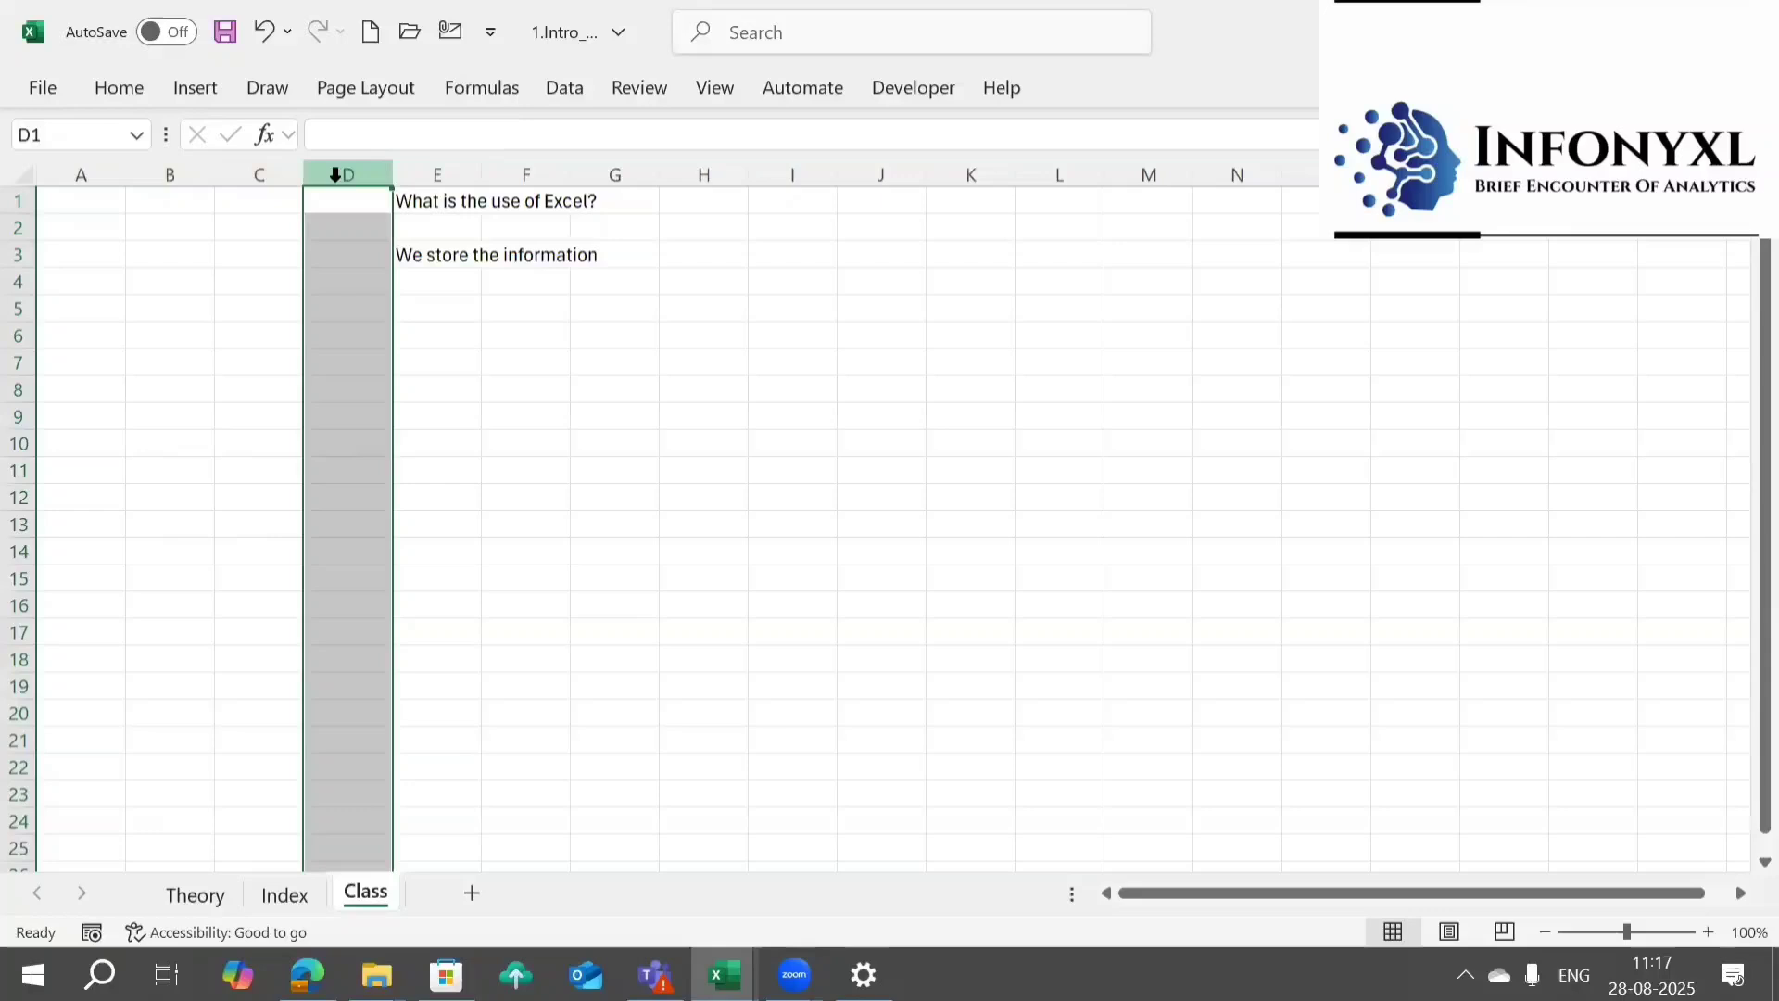
left_click(183, 171)
left_click(258, 167)
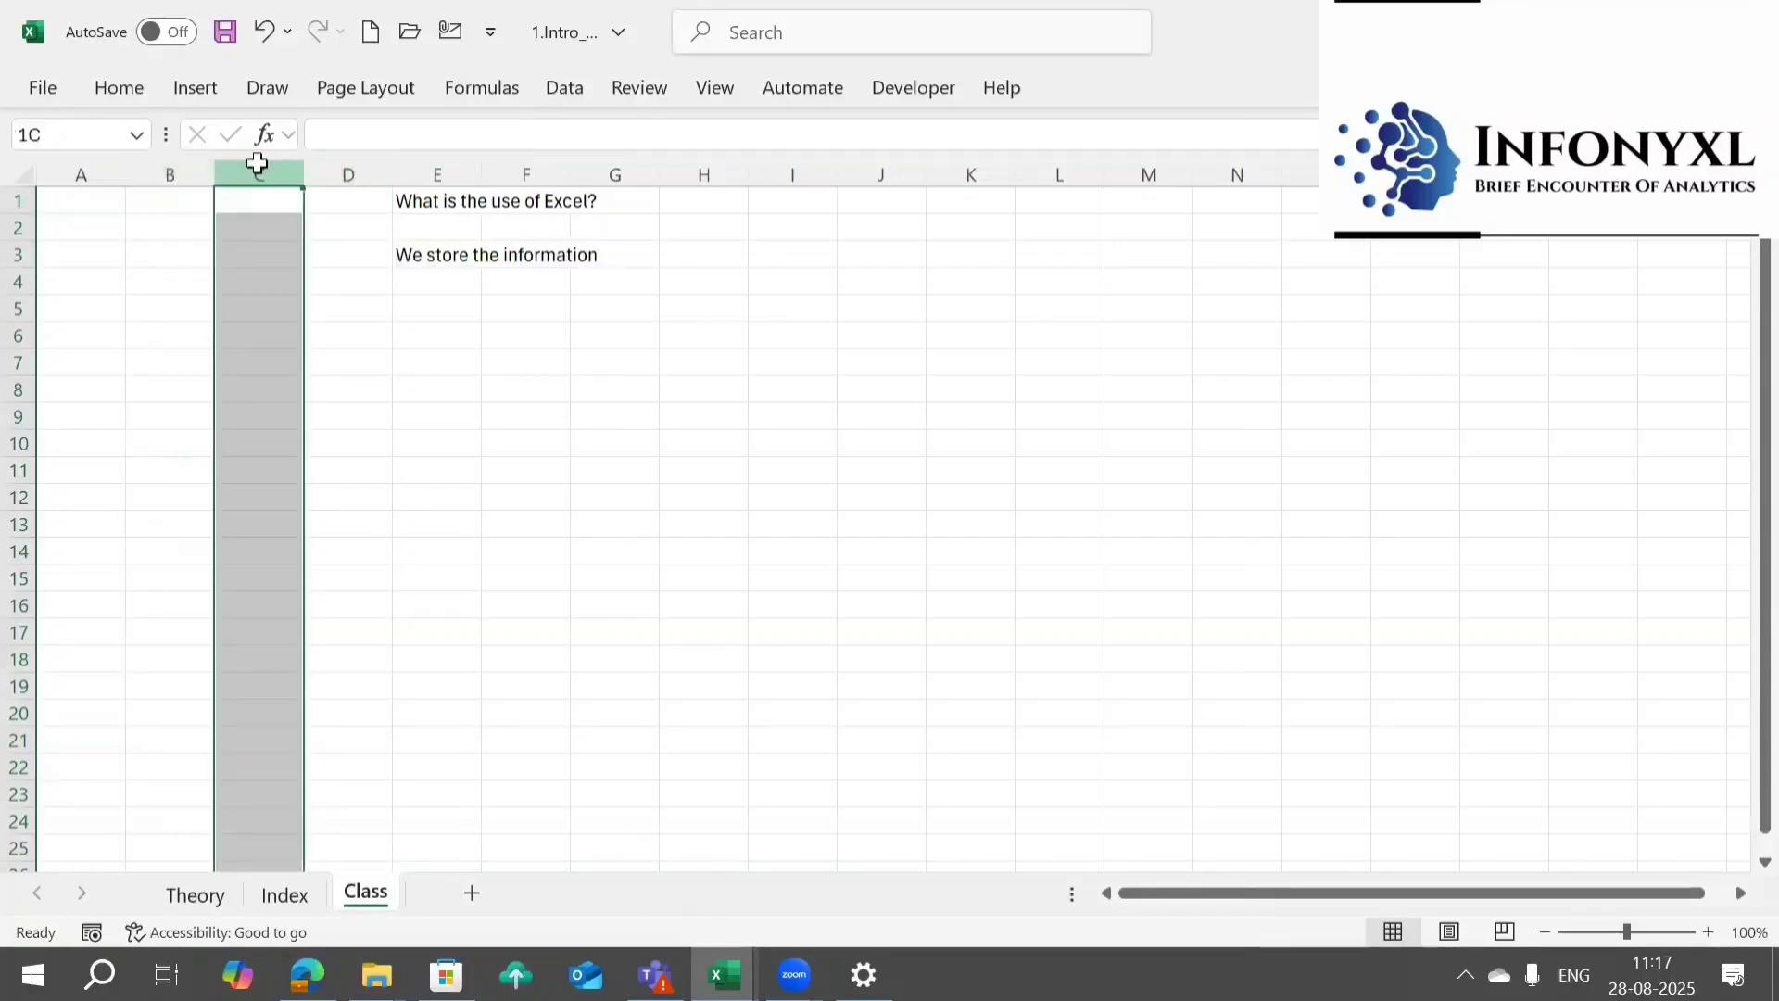
left_click(341, 167)
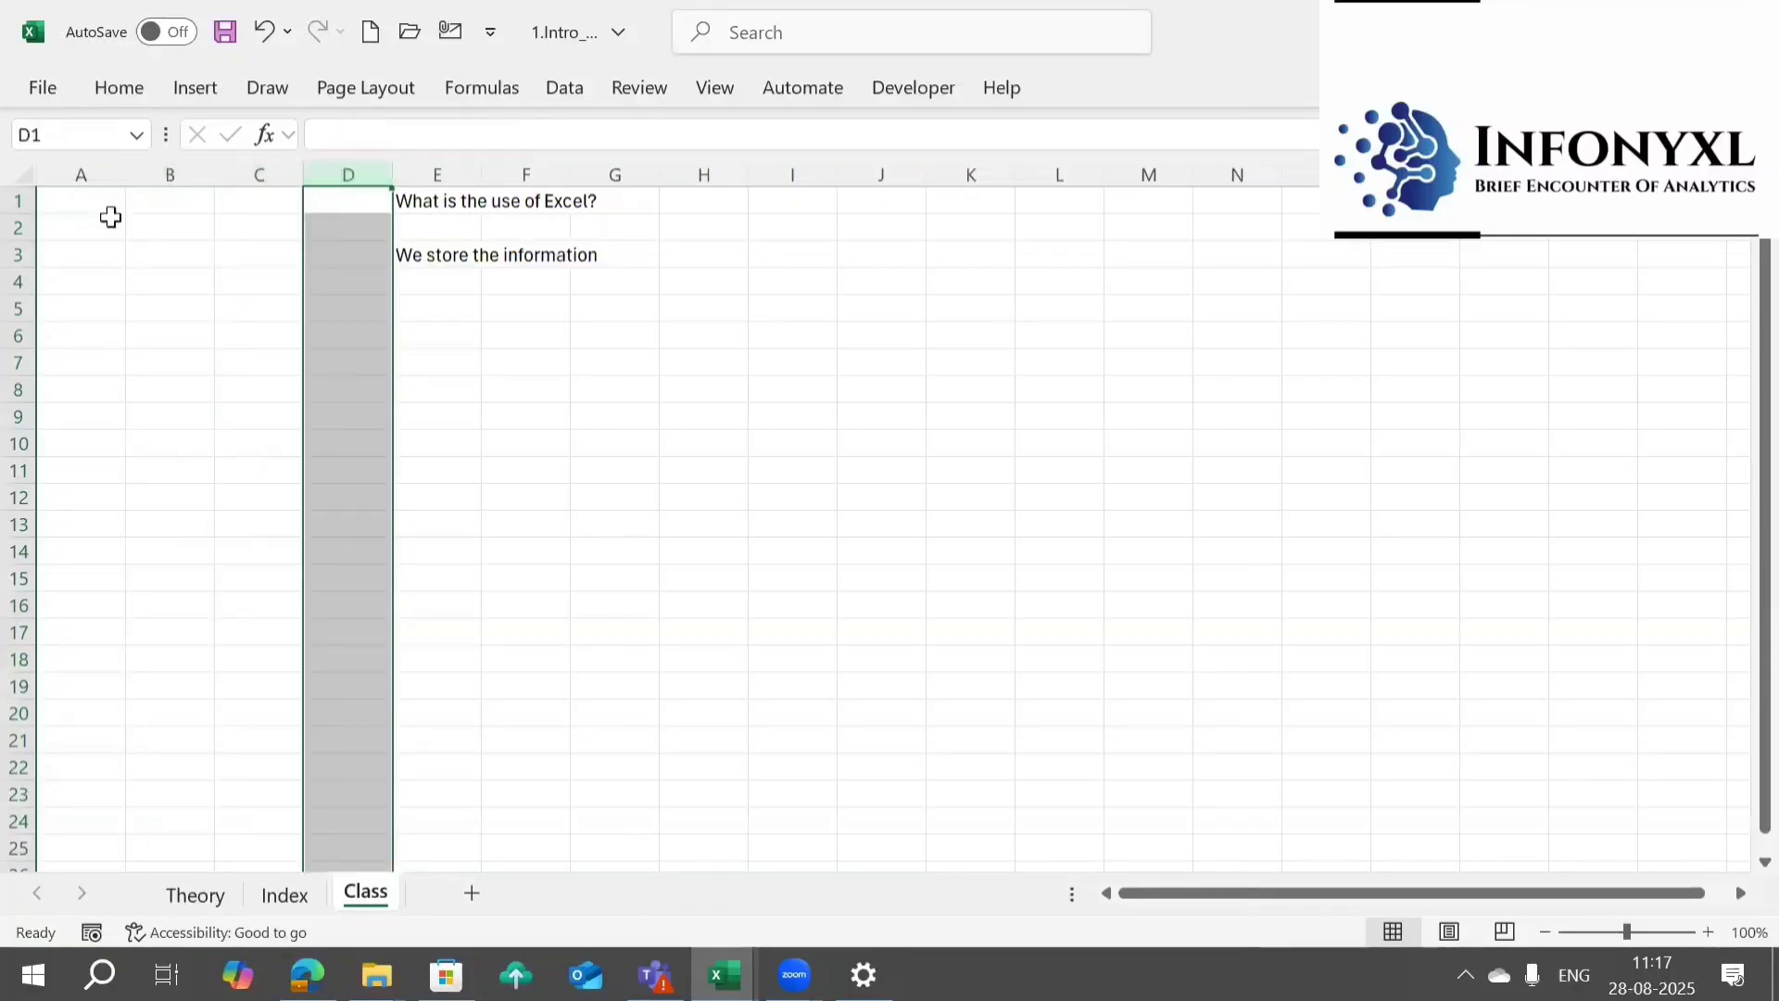
left_click(19, 200)
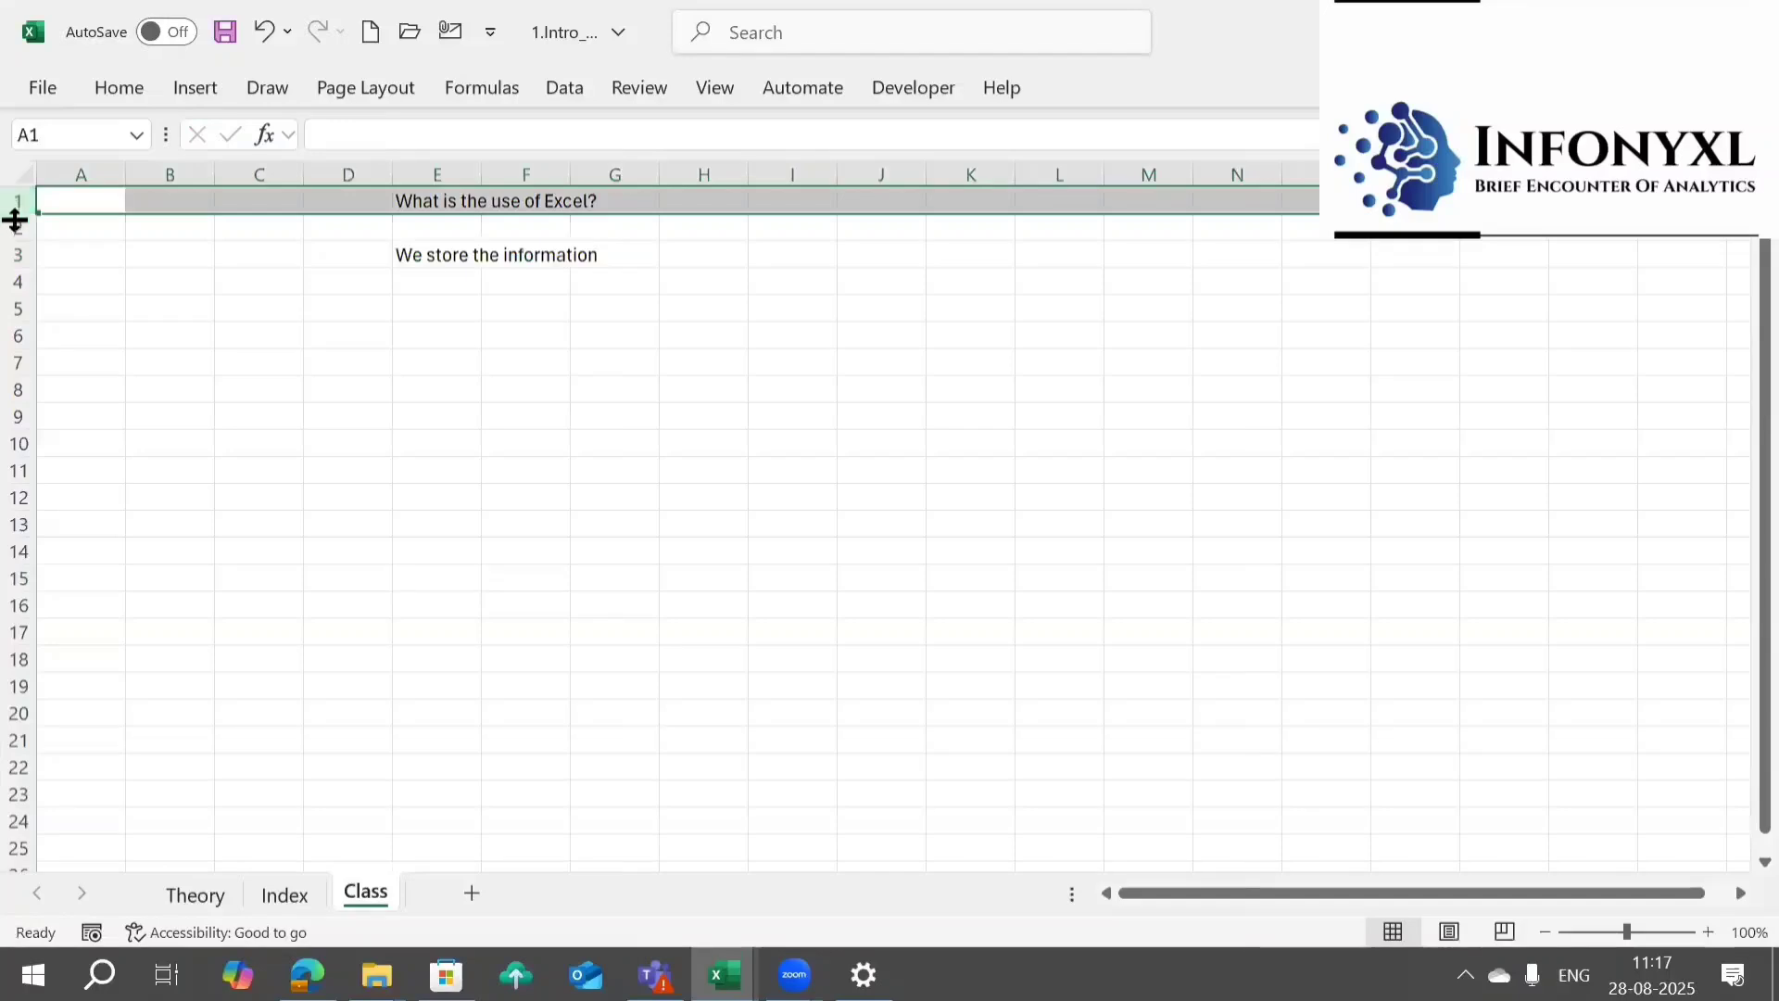
left_click(19, 228)
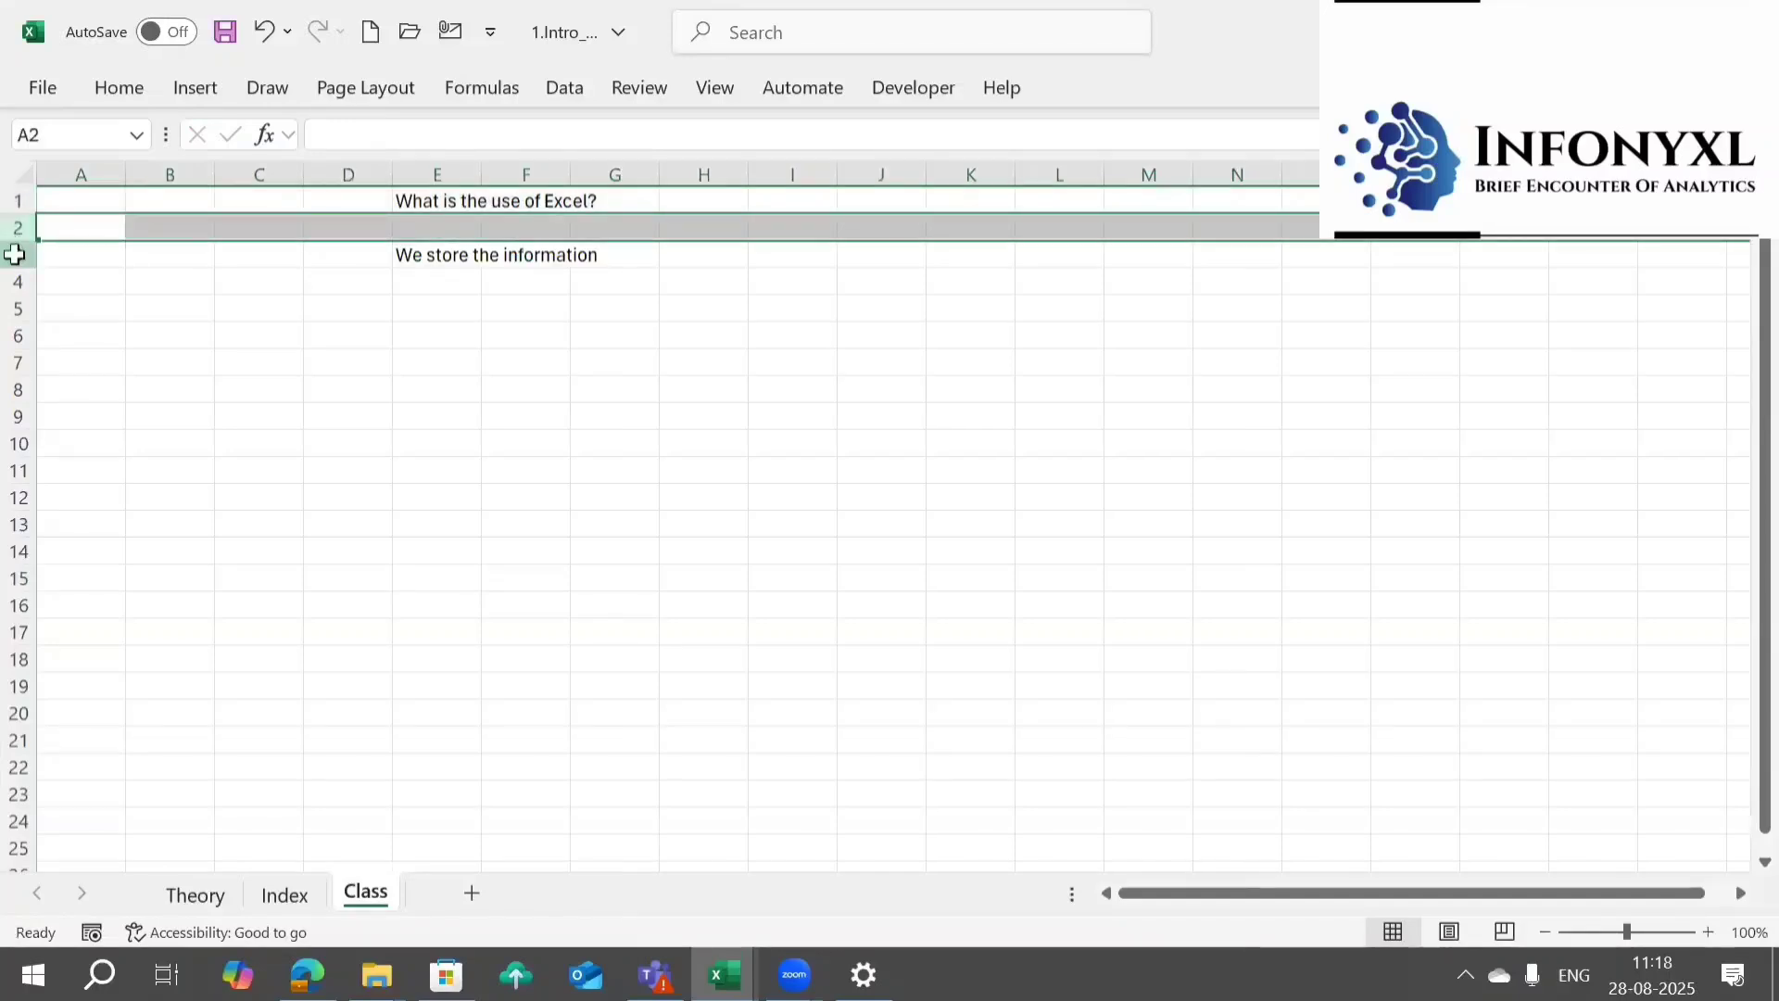
left_click(16, 254)
left_click(160, 304)
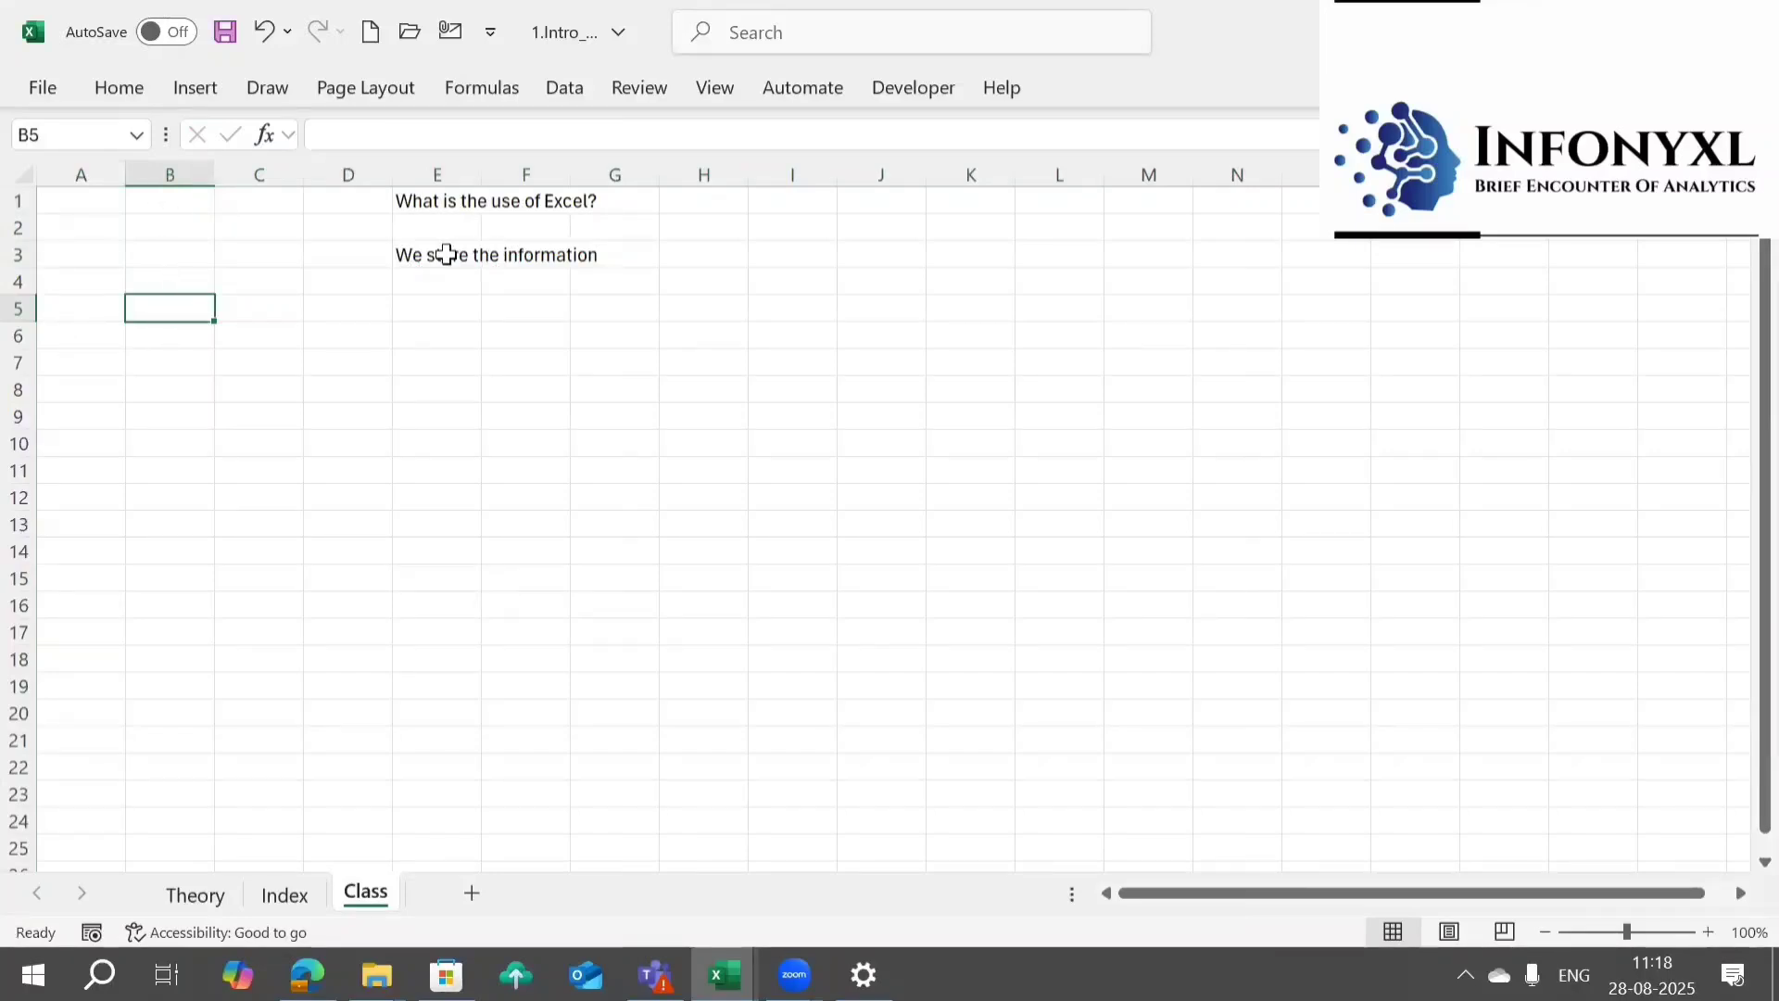
- Enter the table headers "Sno" in cell I4 and "Emp Names" in cell J4
left_click(870, 280)
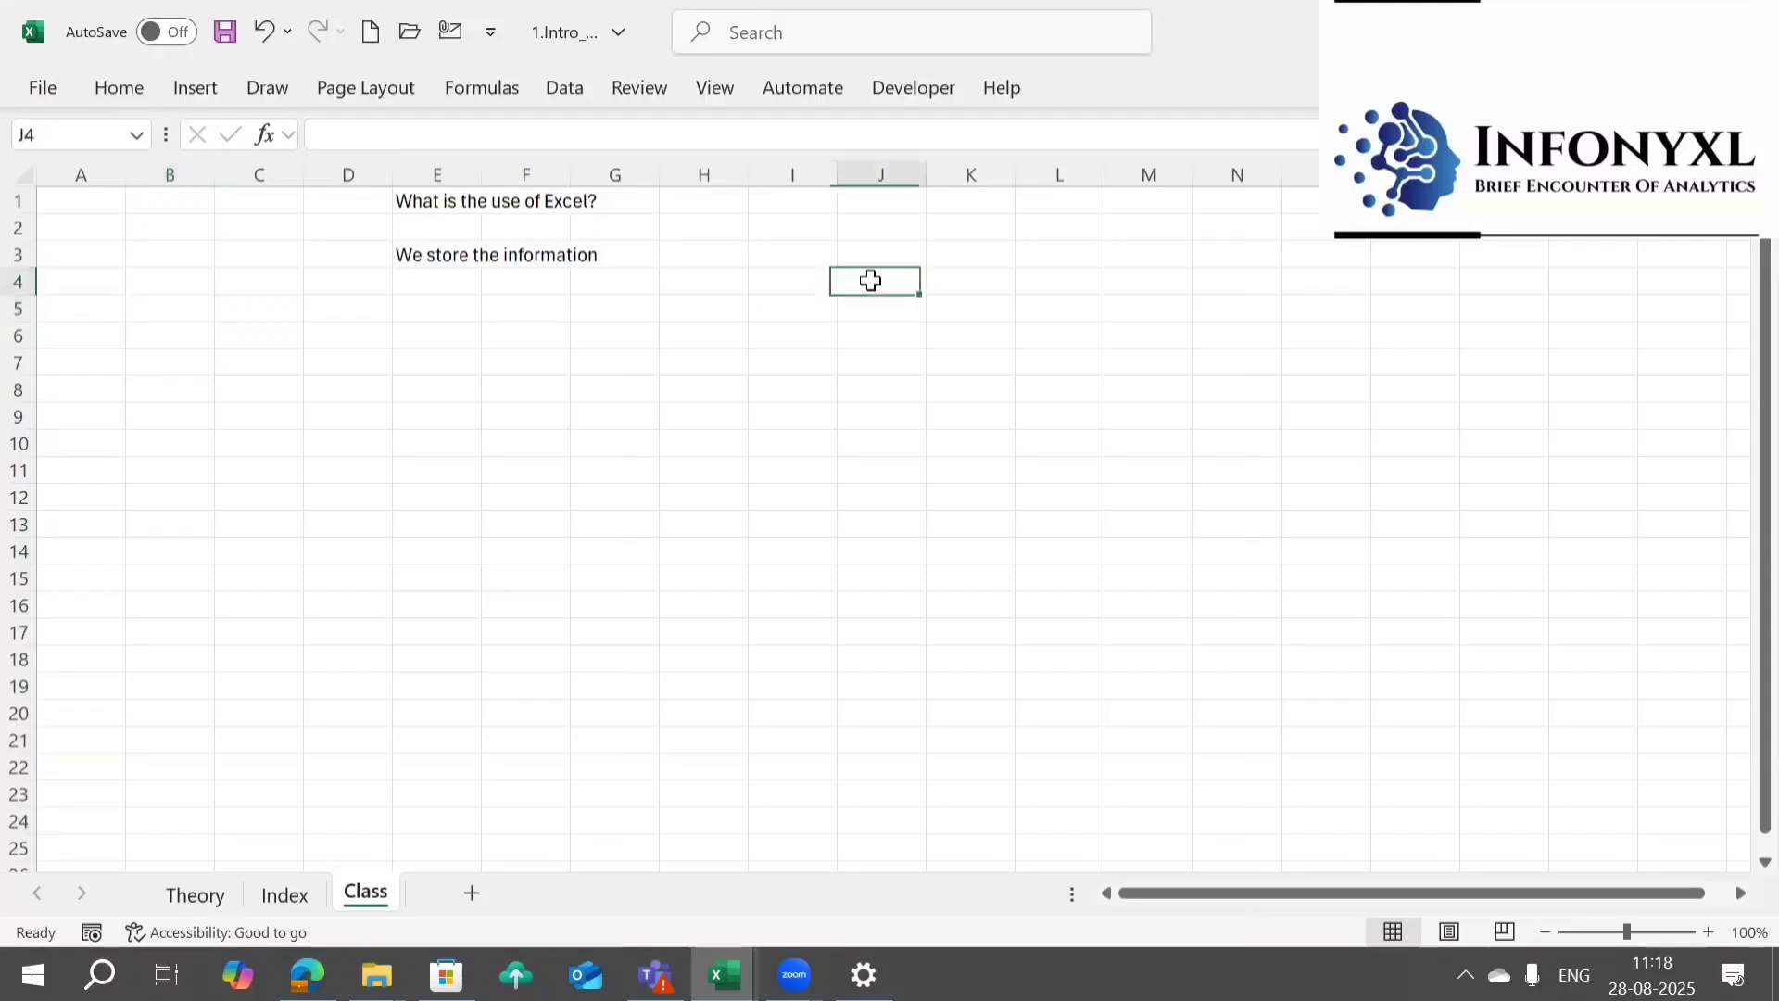
left_click(784, 282)
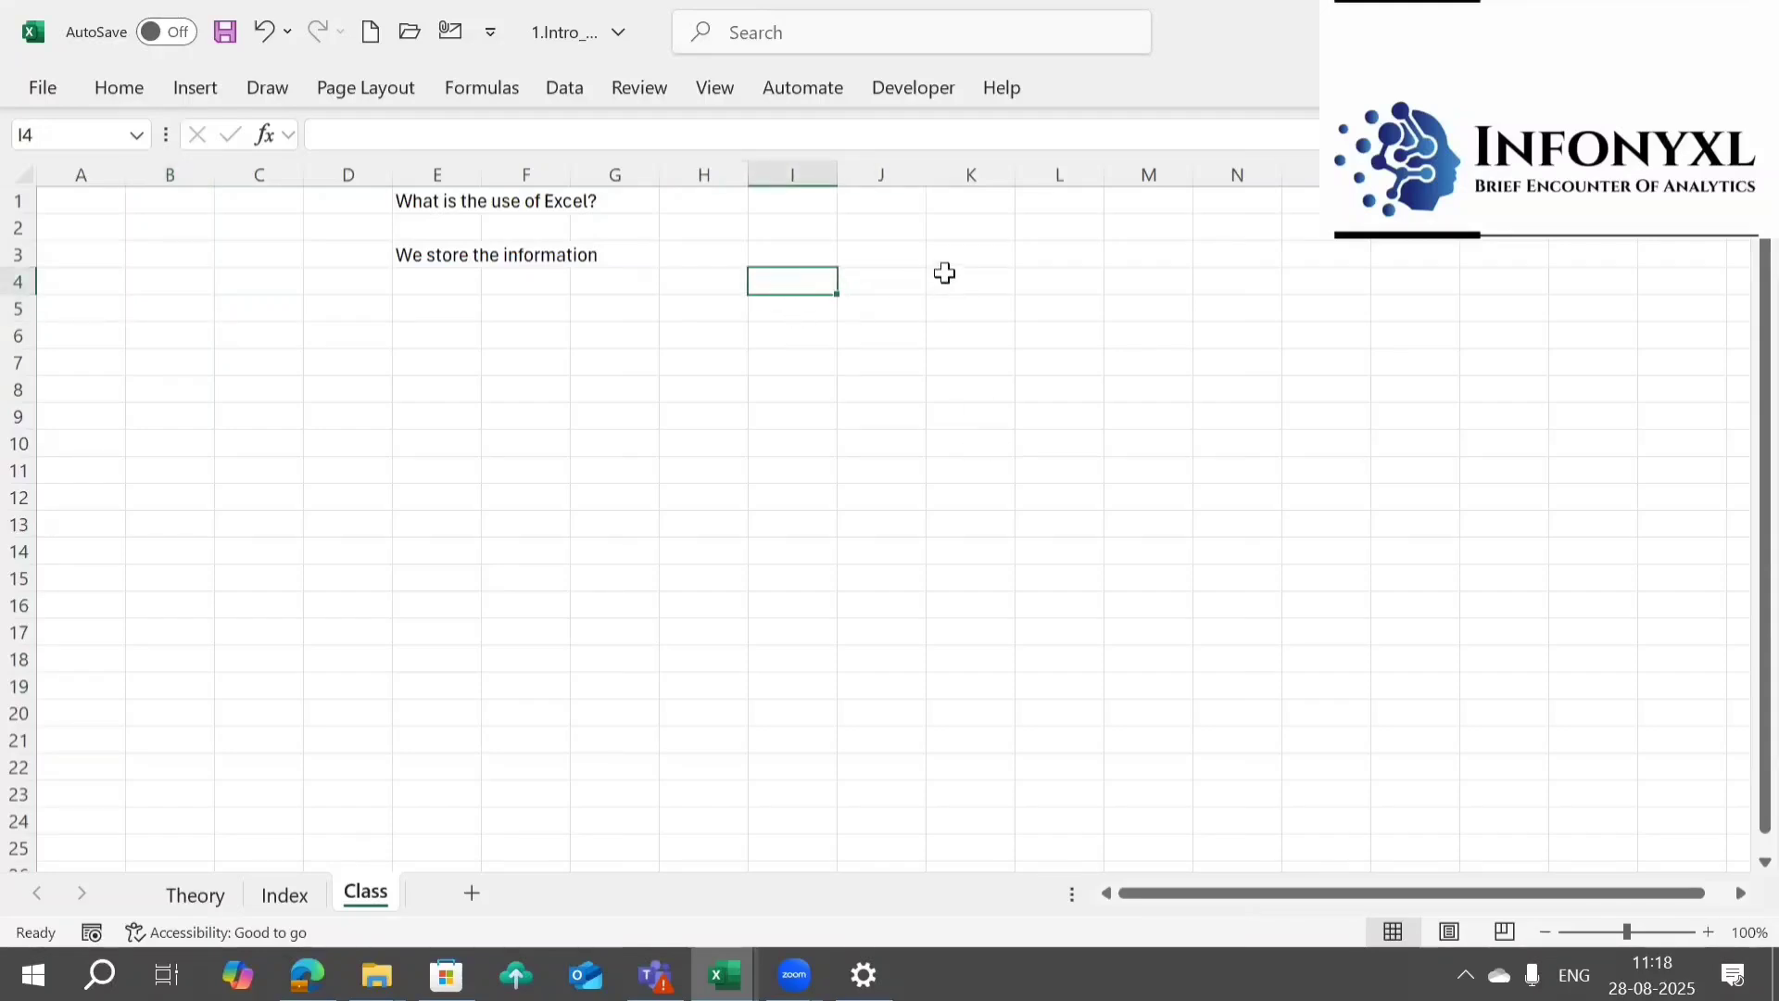
type("sno")
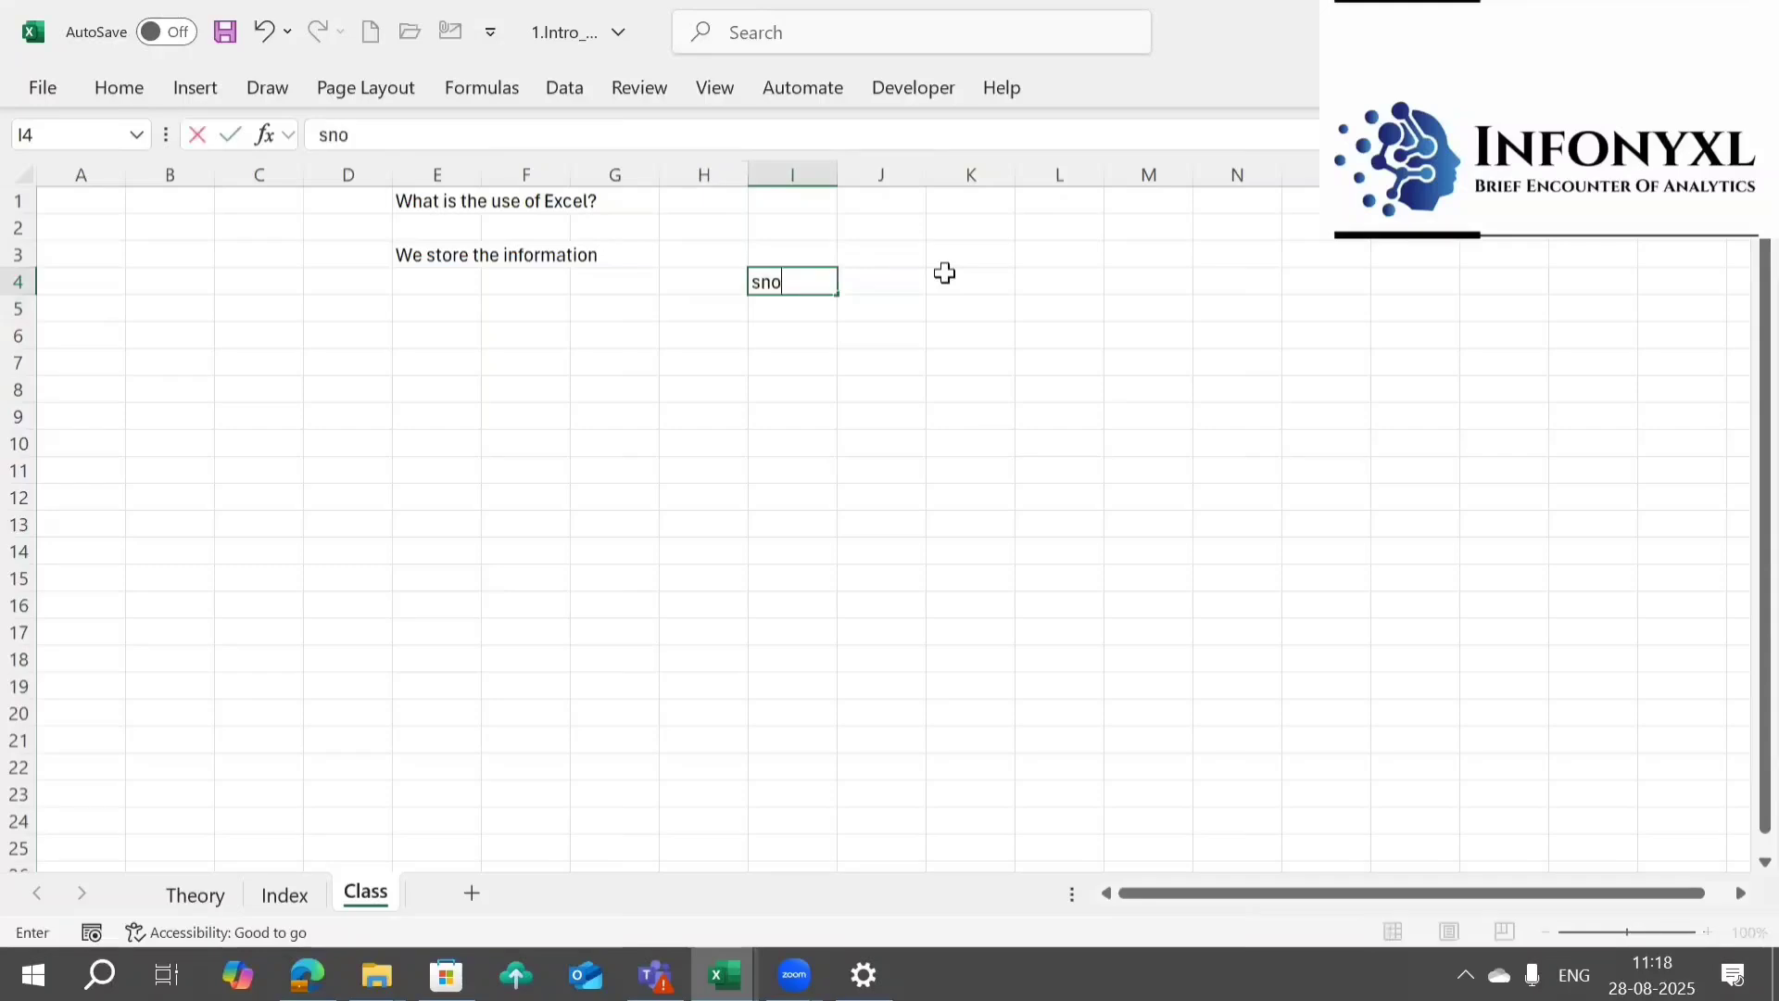
type("o")
key("Tab")
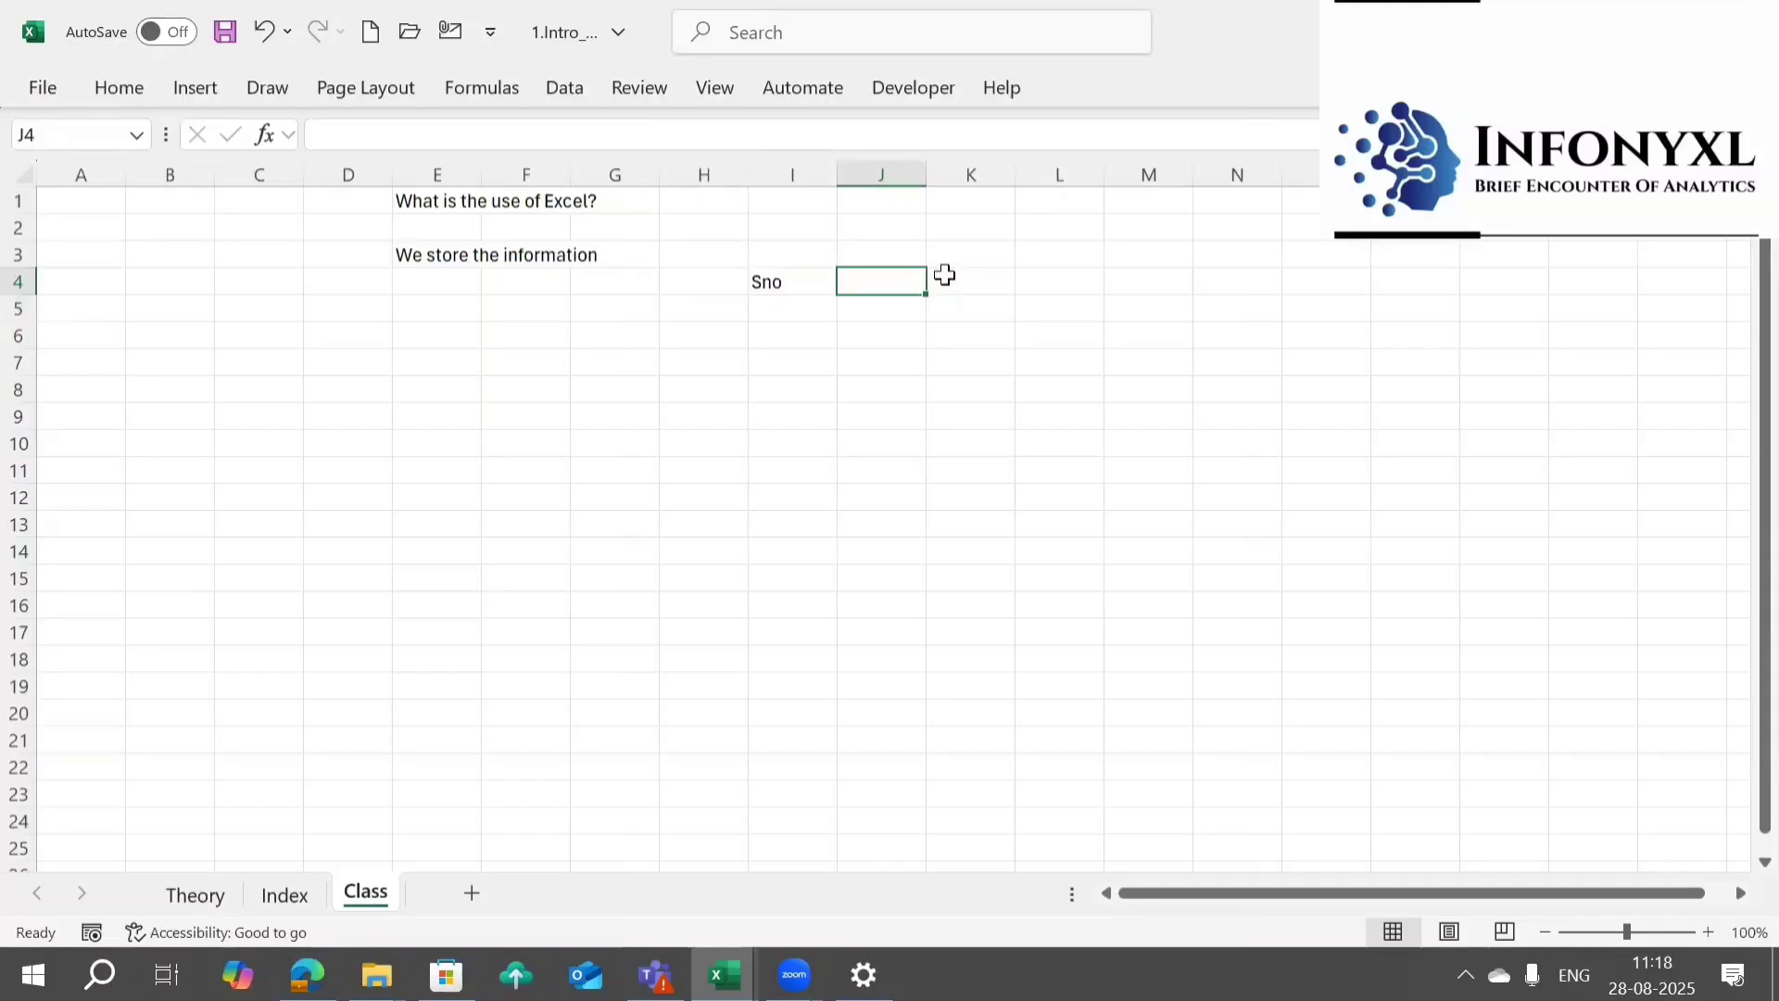
type("Emp")
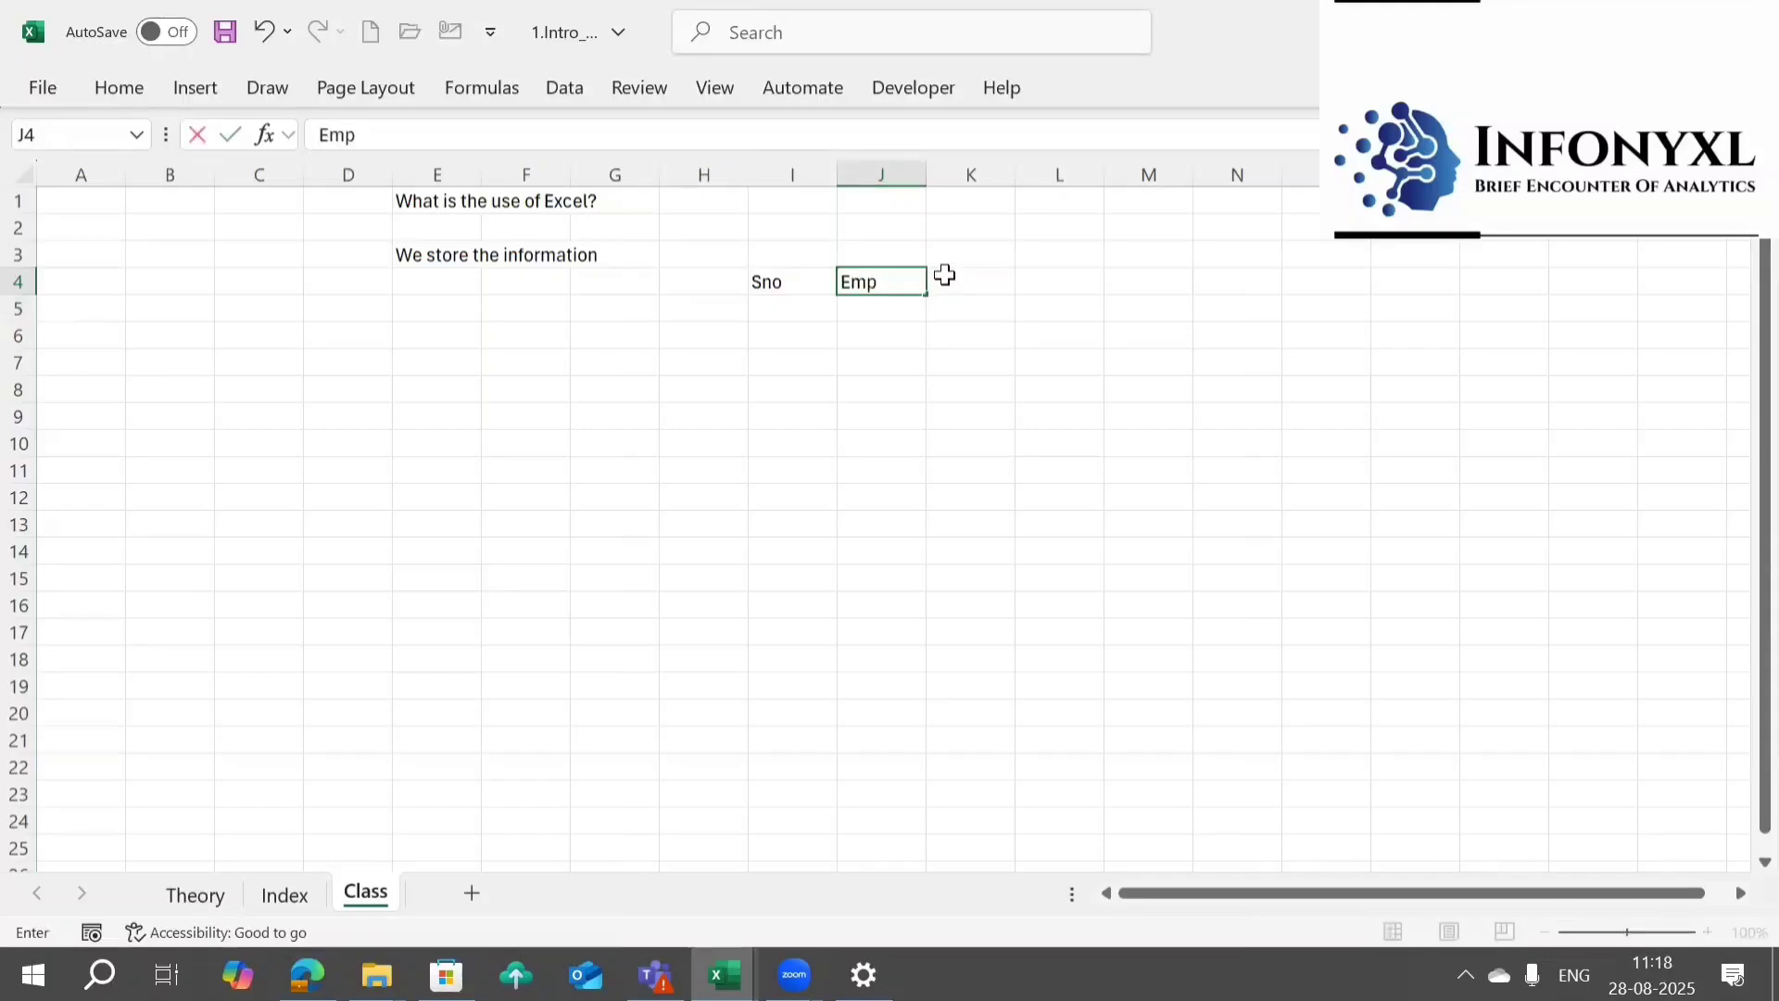
type(" Names")
key("Return")
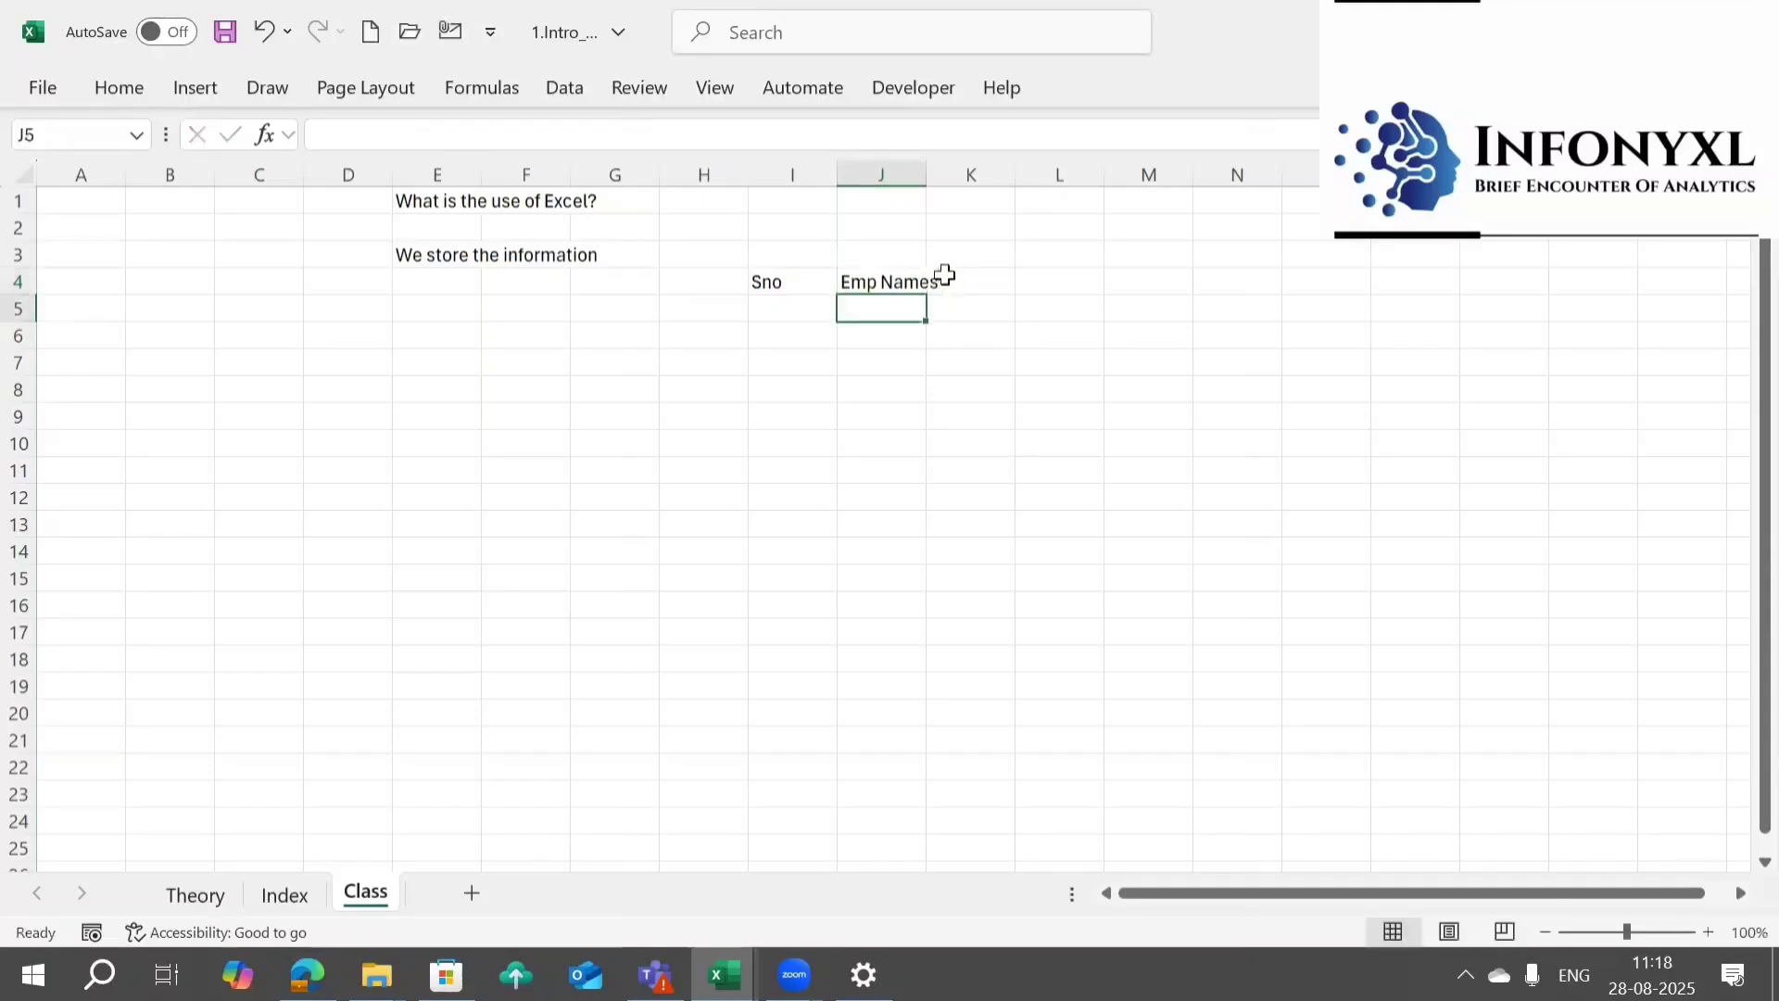
- AutoFit the width of column J to the "Emp Names" header
key("Up")
key("alt")
key("h")
key("o")
key("i")
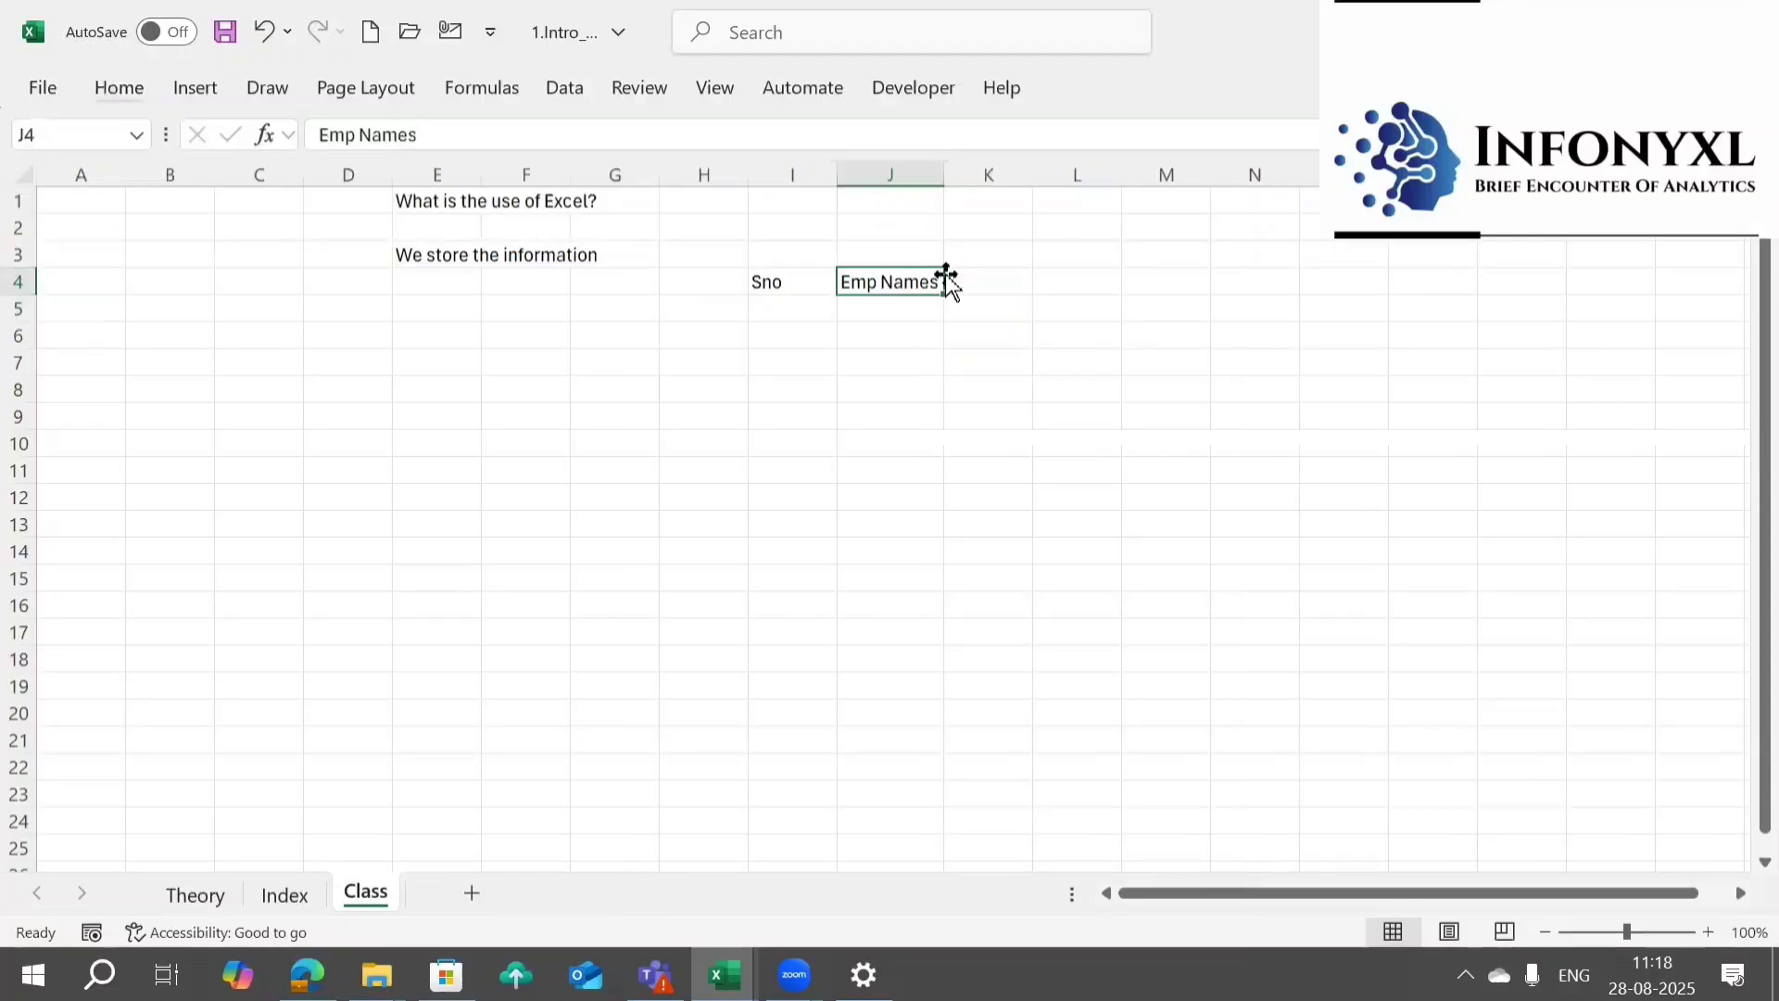
- Enter Emp1 in cell J5 and fill it down as an AutoFill series to Emp17 in J21
key("Down")
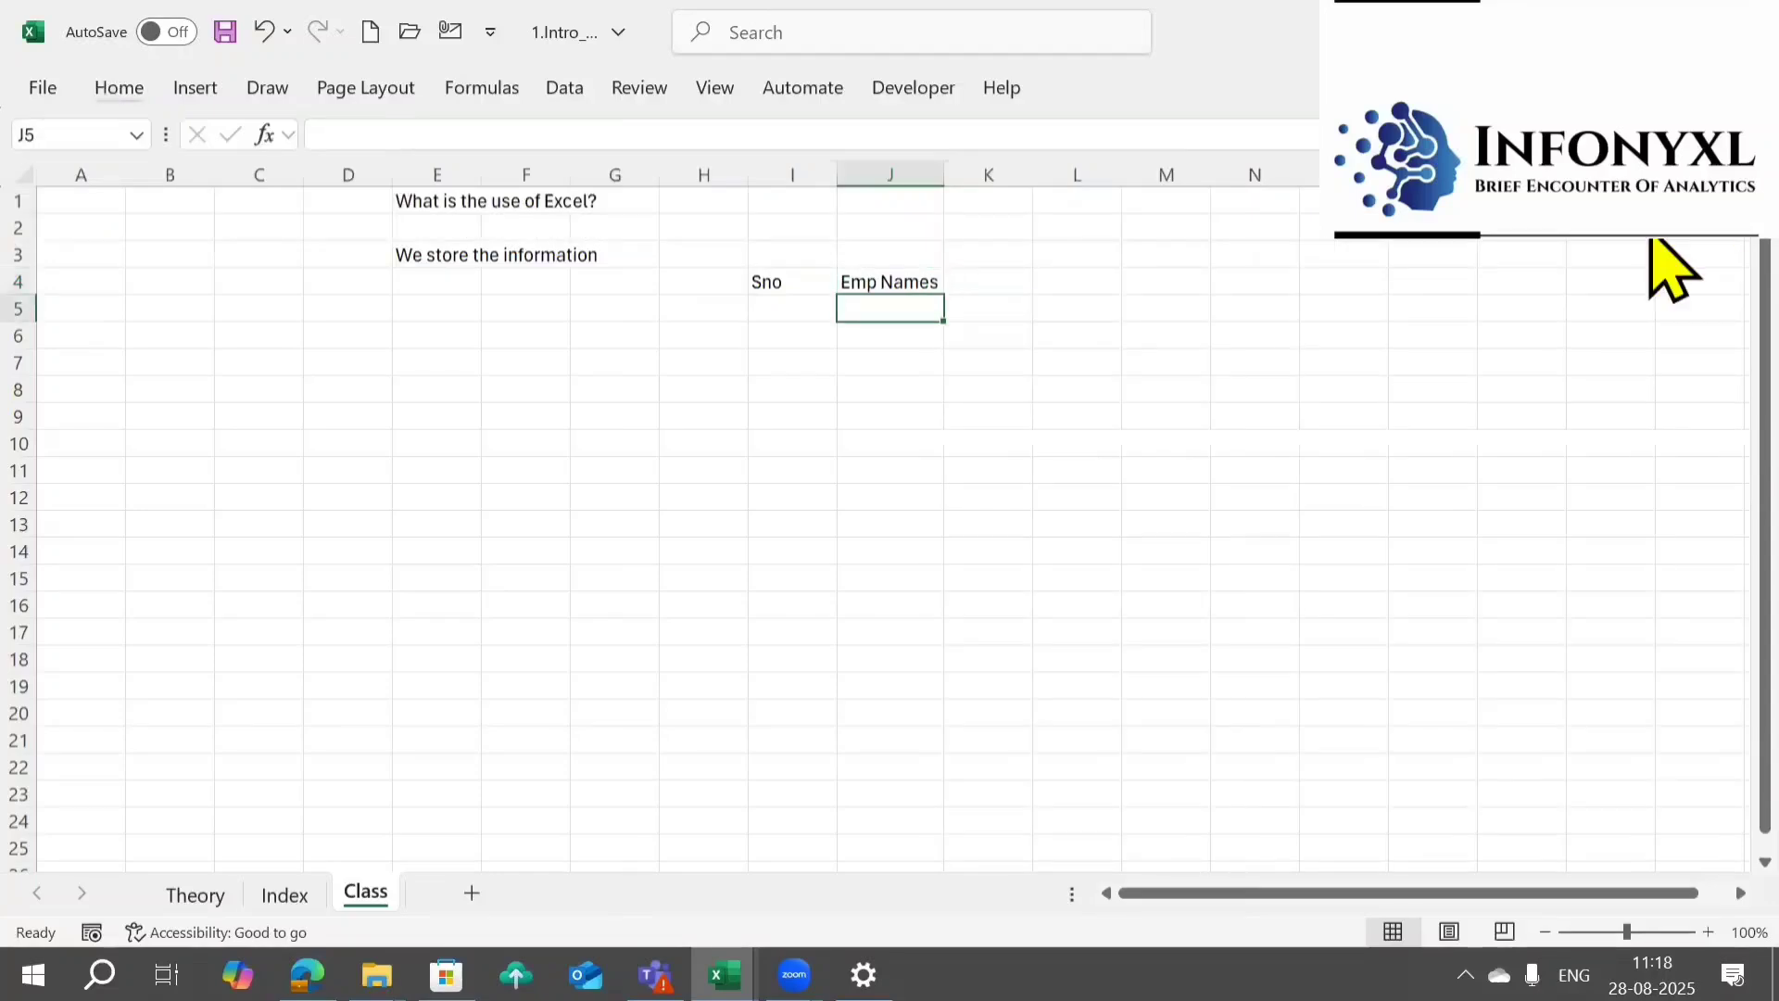
type("emp1")
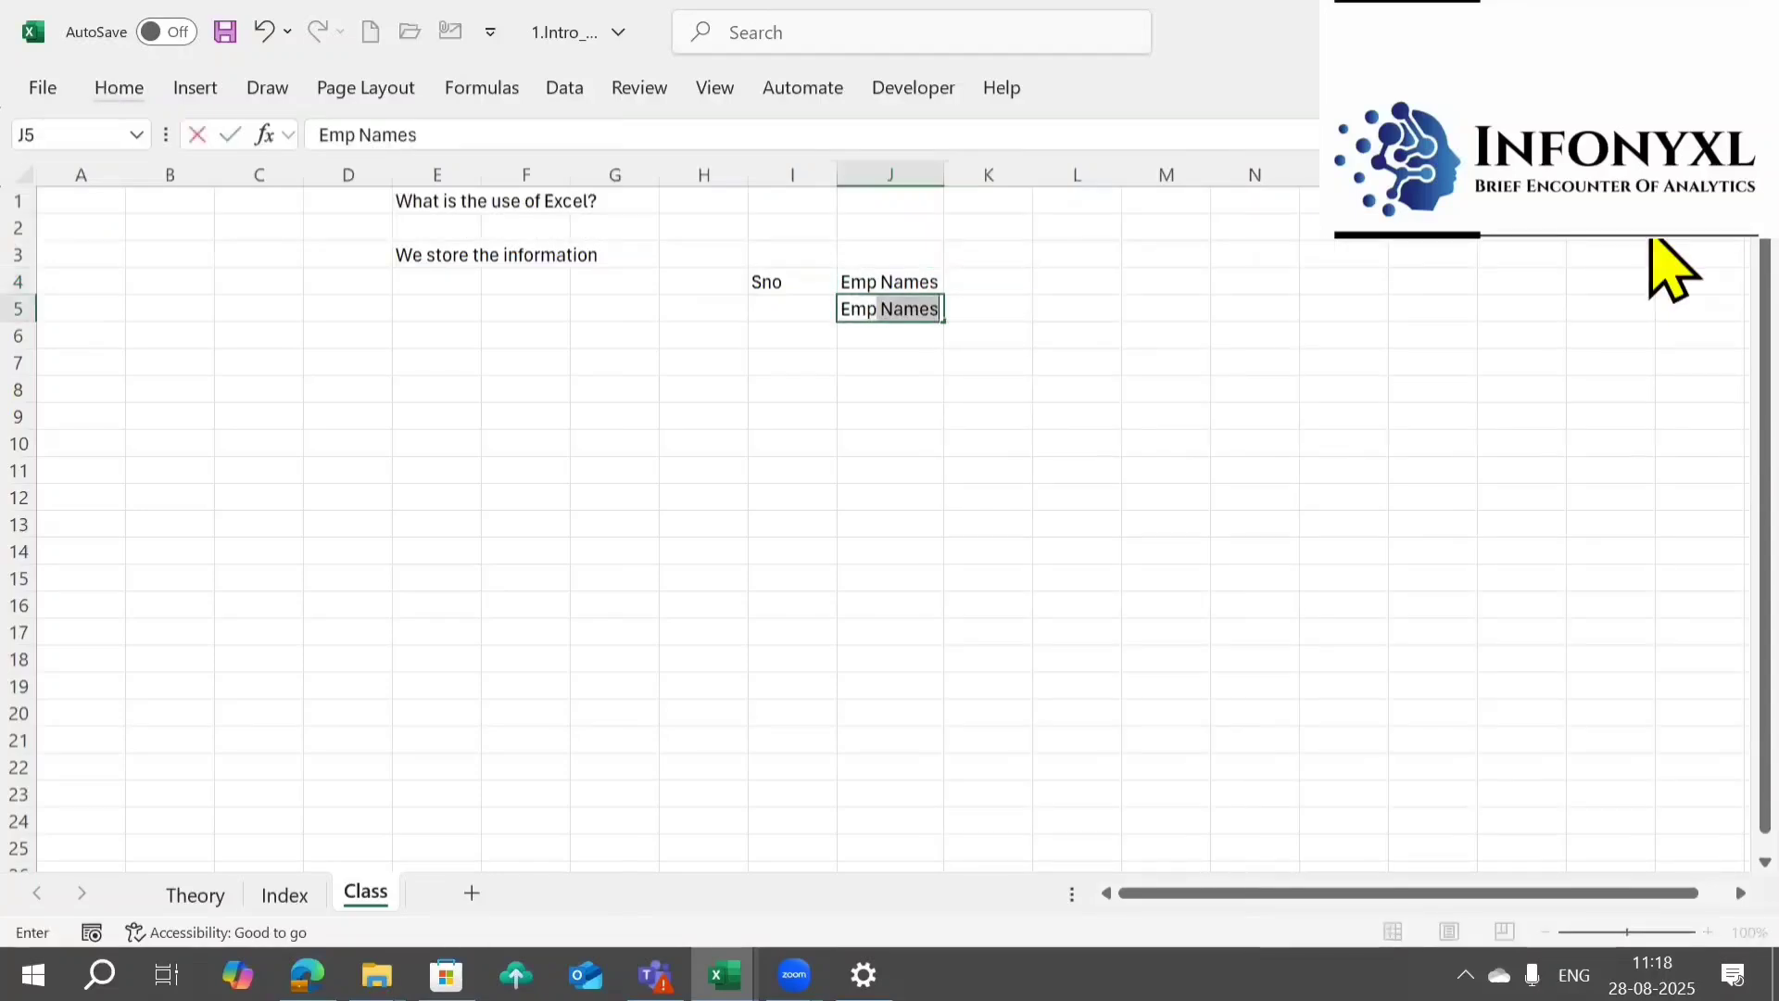
key("Return")
key("Up")
key("shift+Down")
key("shift+Down")
key("shift+Down")
key("shift+Down")
key("shift+Down")
key("shift+Down")
key("shift+Down")
key("shift+Down")
key("shift+Down")
key("shift+Down")
key("shift+Down")
key("shift+Down")
key("shift+Down")
key("shift+Down")
key("shift+Down")
key("shift+Down")
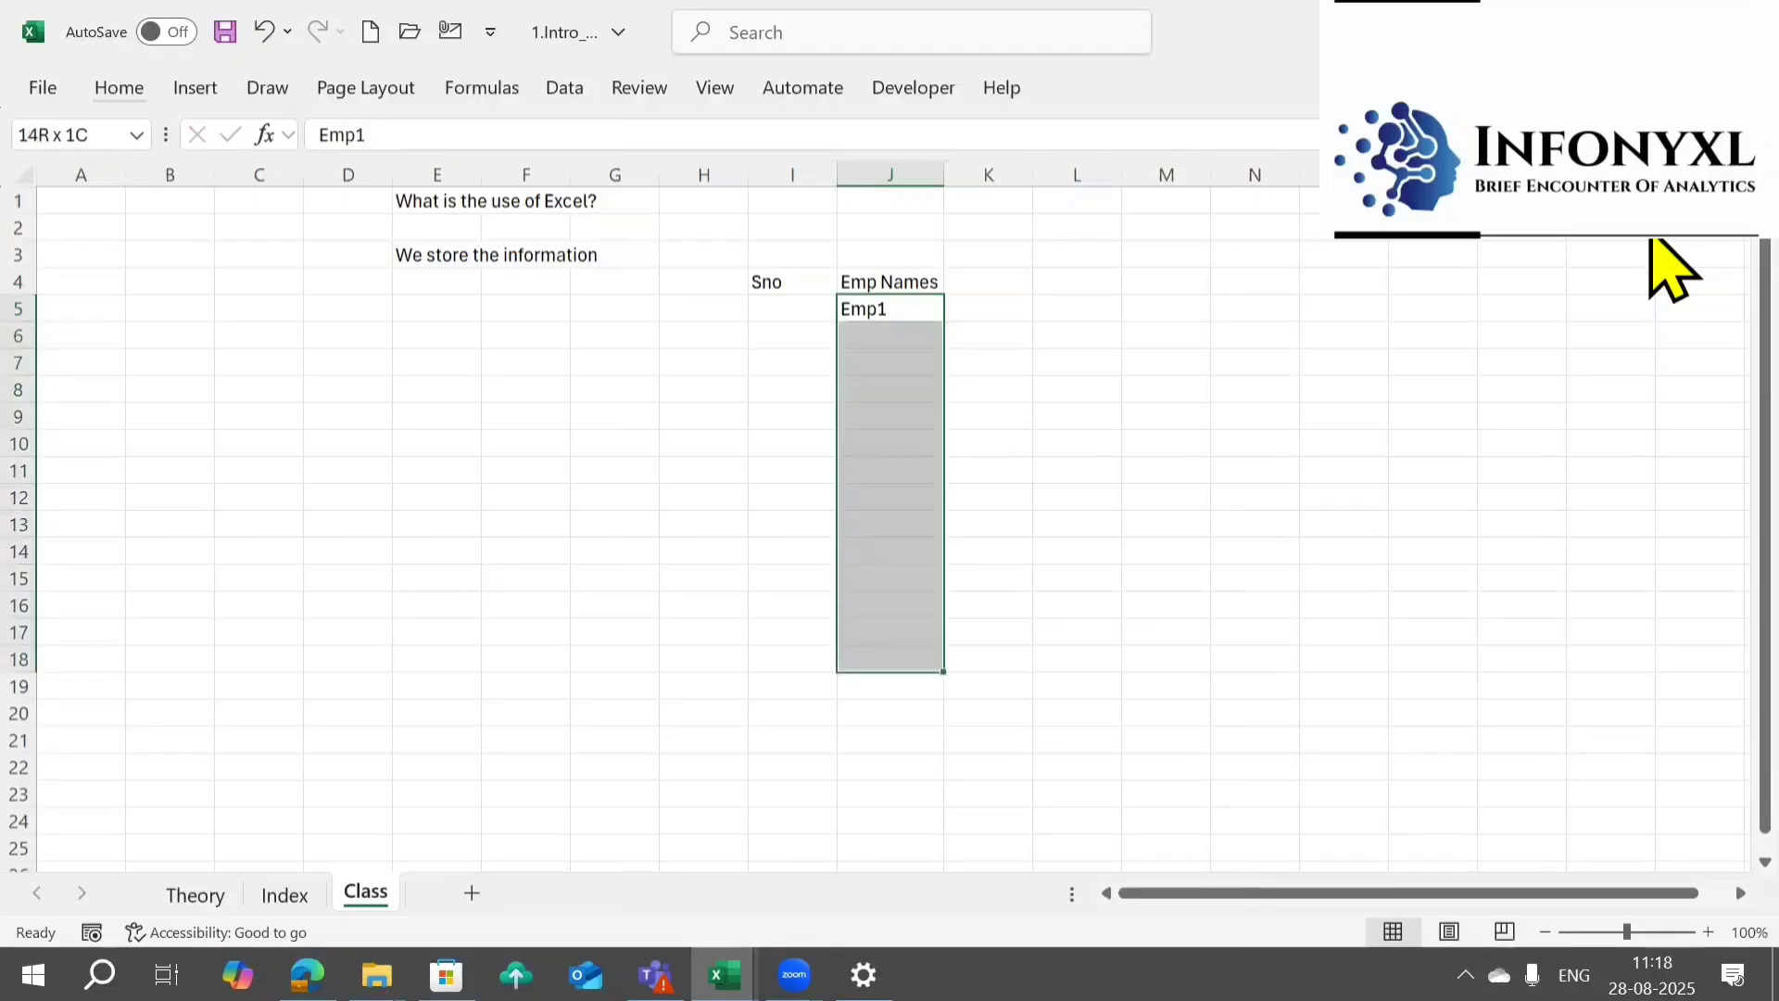
key("alt+e")
key("i")
key("s")
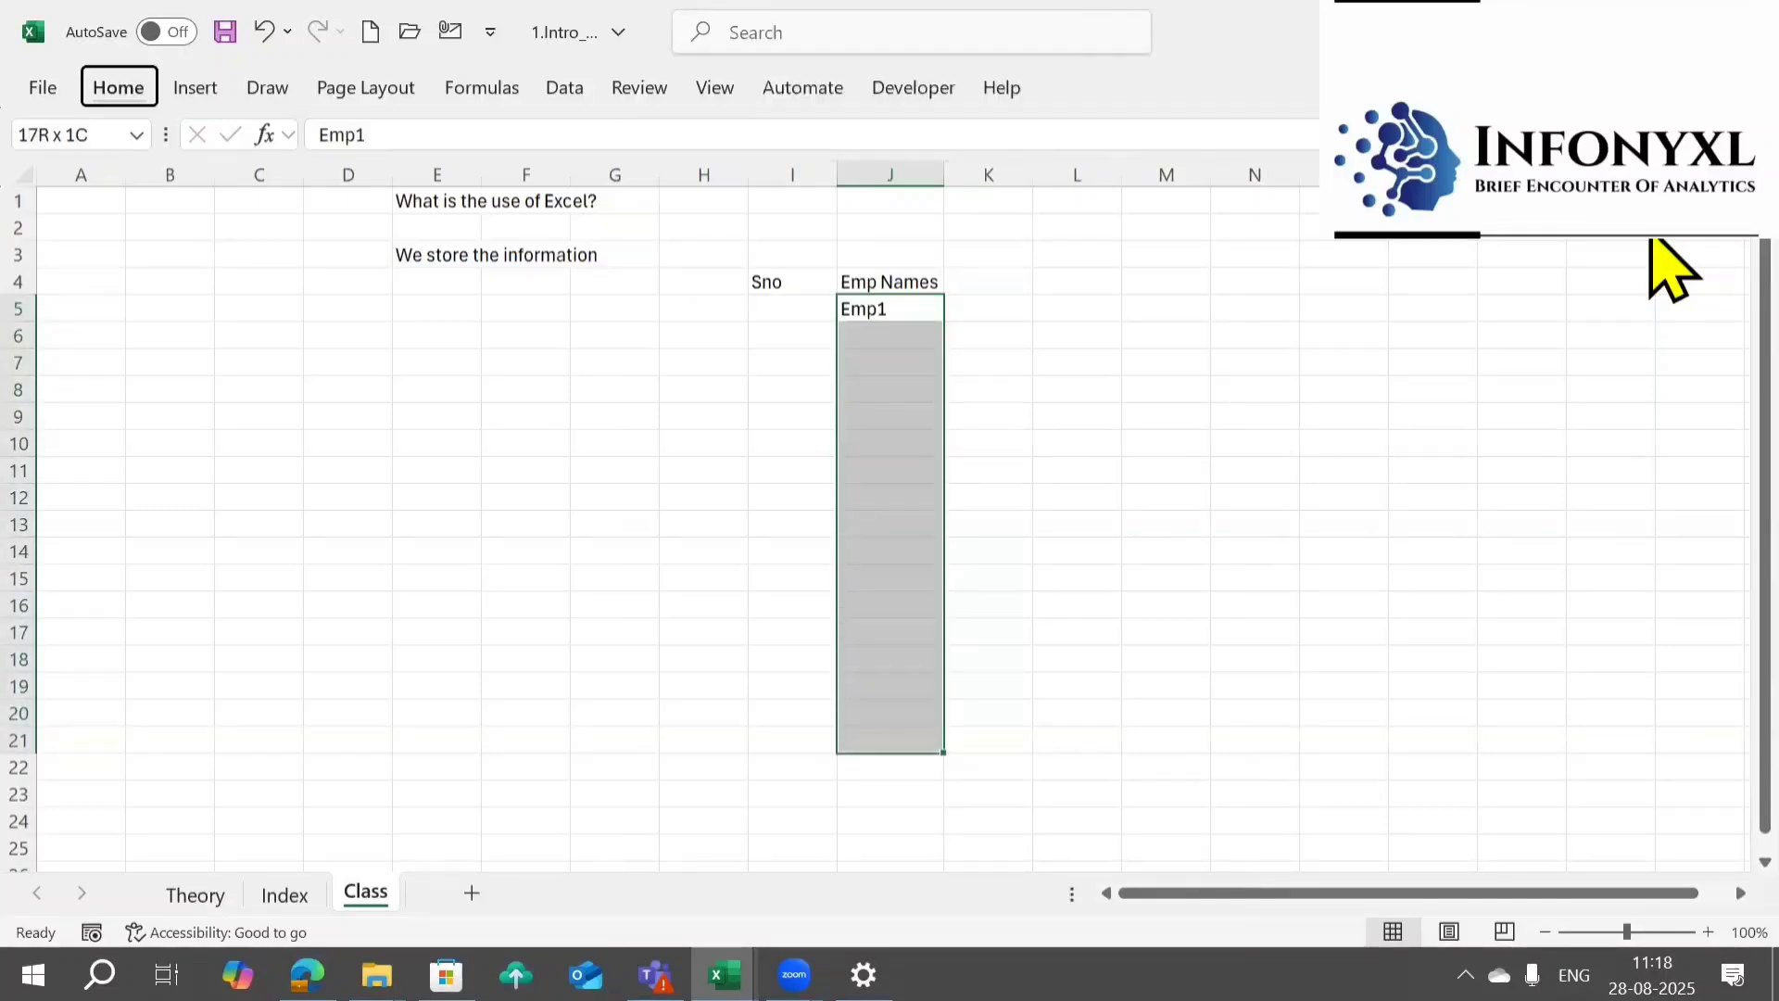
key("alt+f")
key("Return")
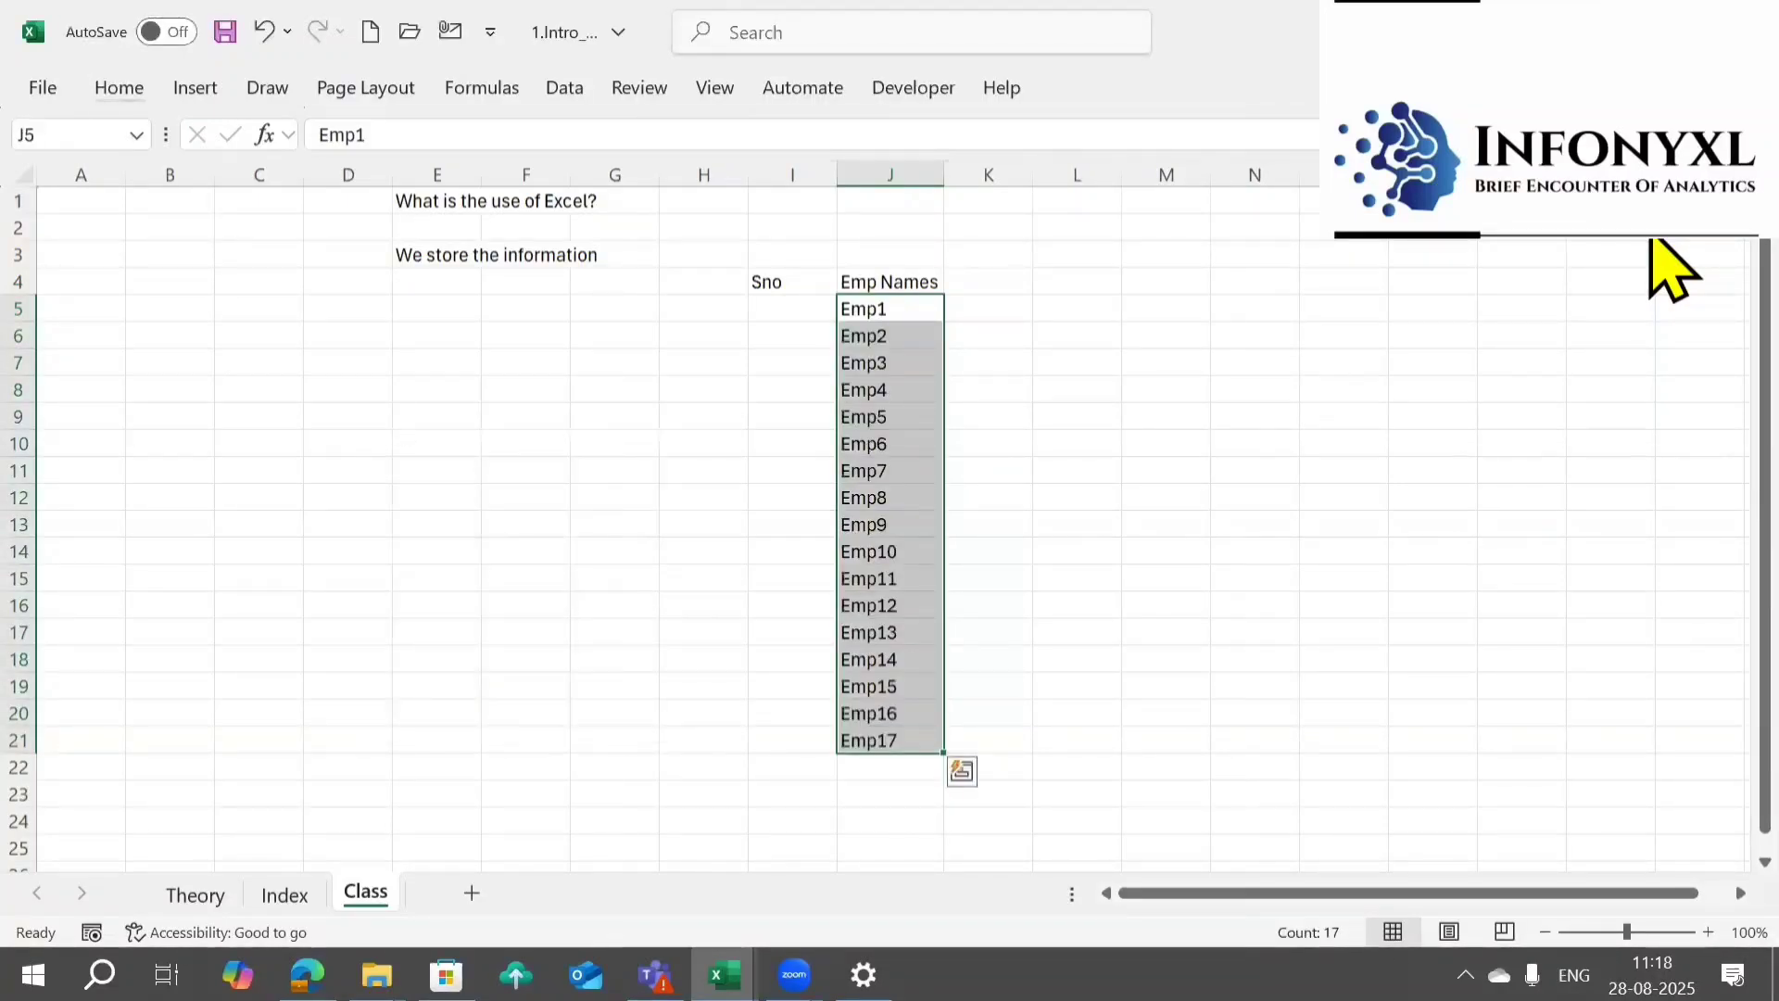
- Extend the employee name series in column J down to Emp20 in cell J24
key("shift+Down")
key("shift+Down")
key("shift+Down")
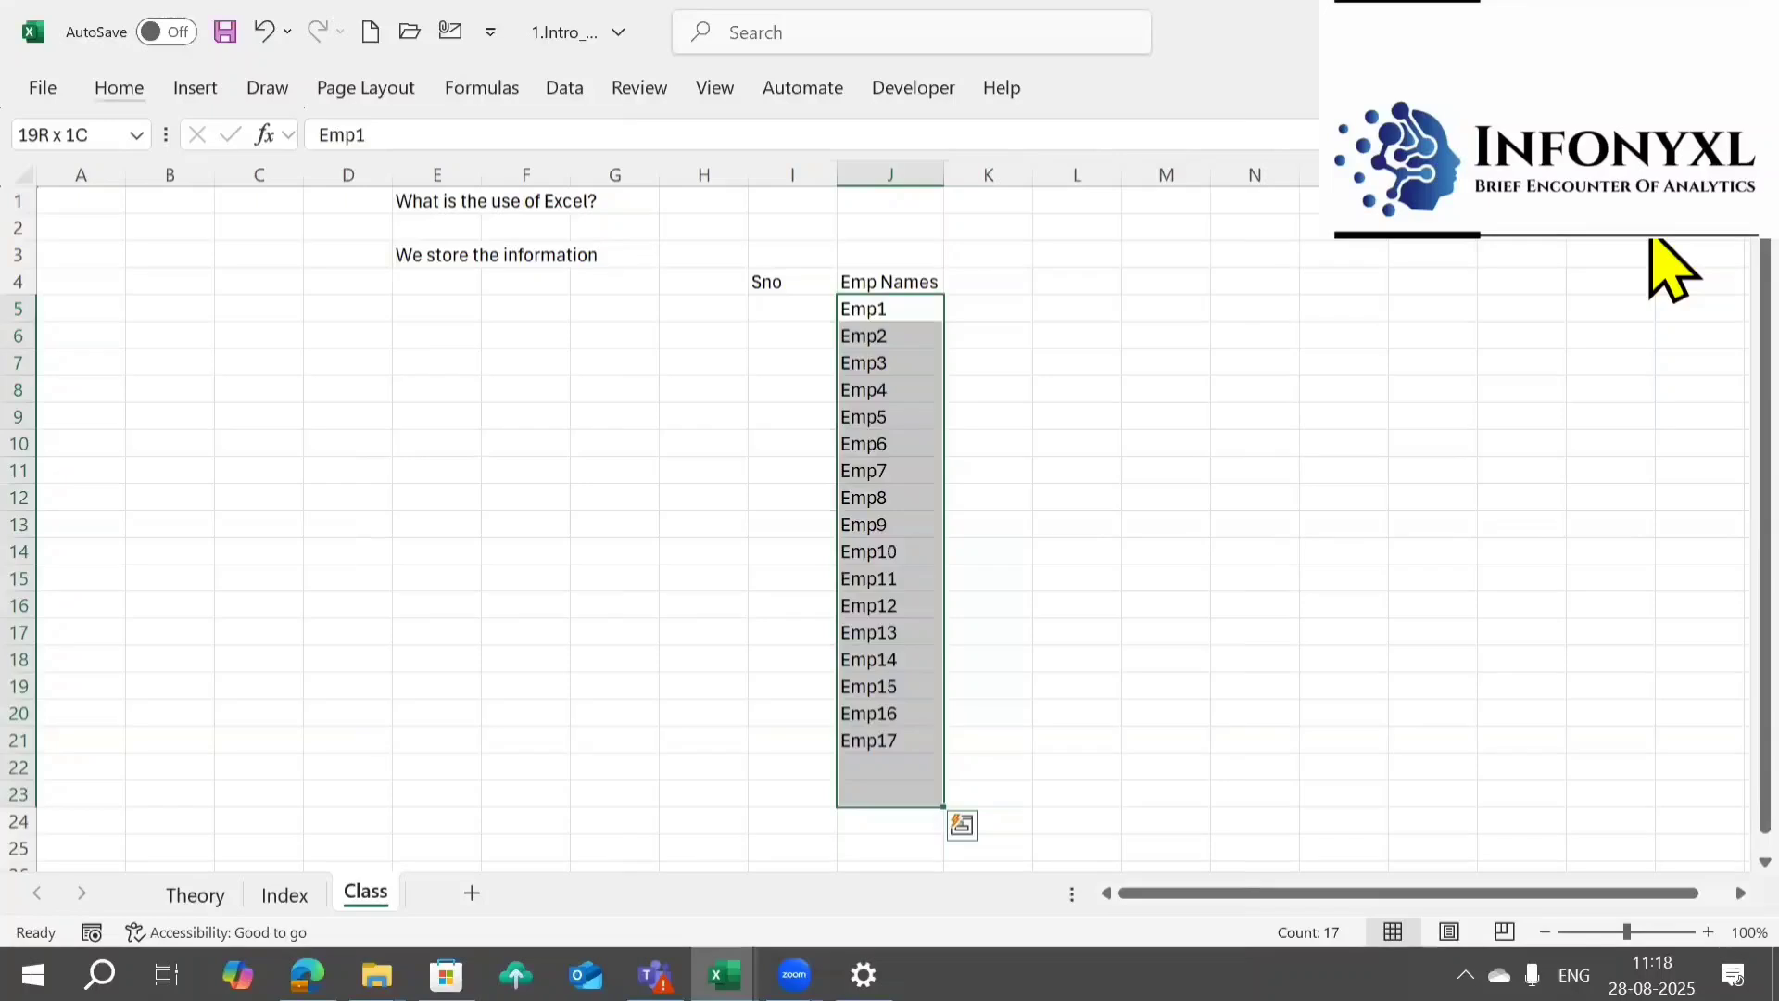
key("alt+e")
key("i")
key("s")
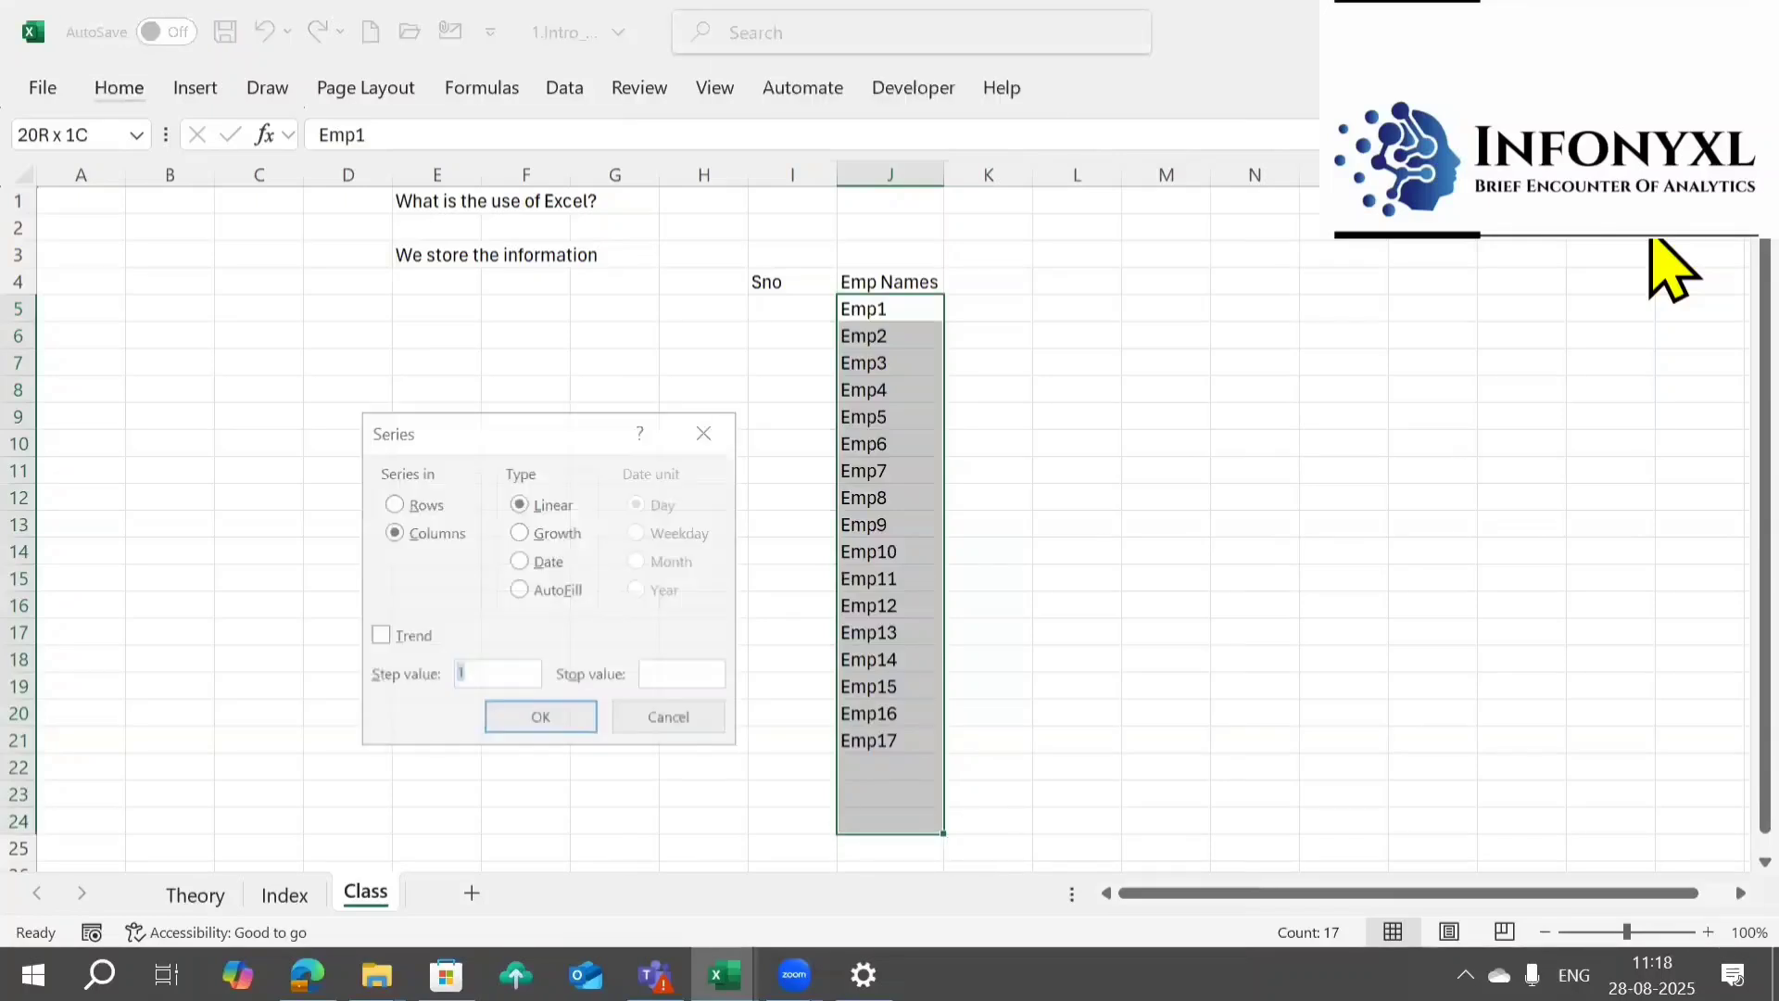
key("Return")
key("alt")
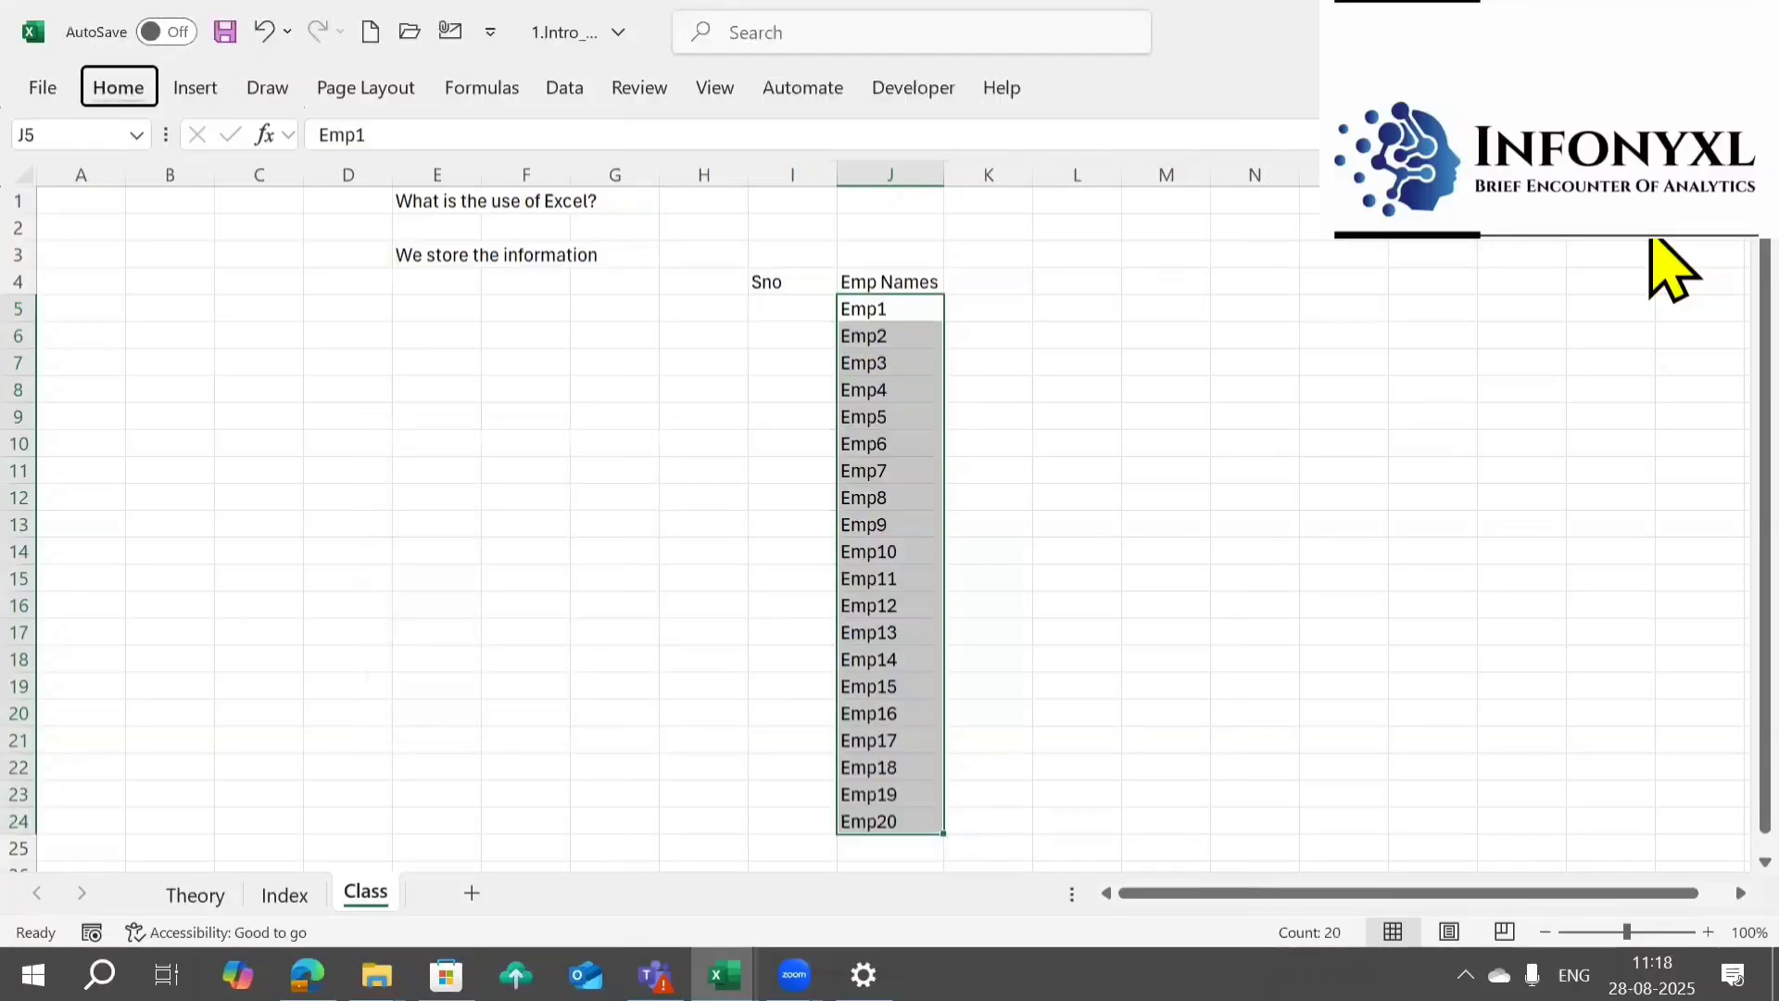
- Center-align the employee names in J5:J24
key("h")
key("a")
key("c")
- Enter 1 in cell I5 and fill it down to I24 as a linear series with step value 1
key("Left")
type("1")
key("Return")
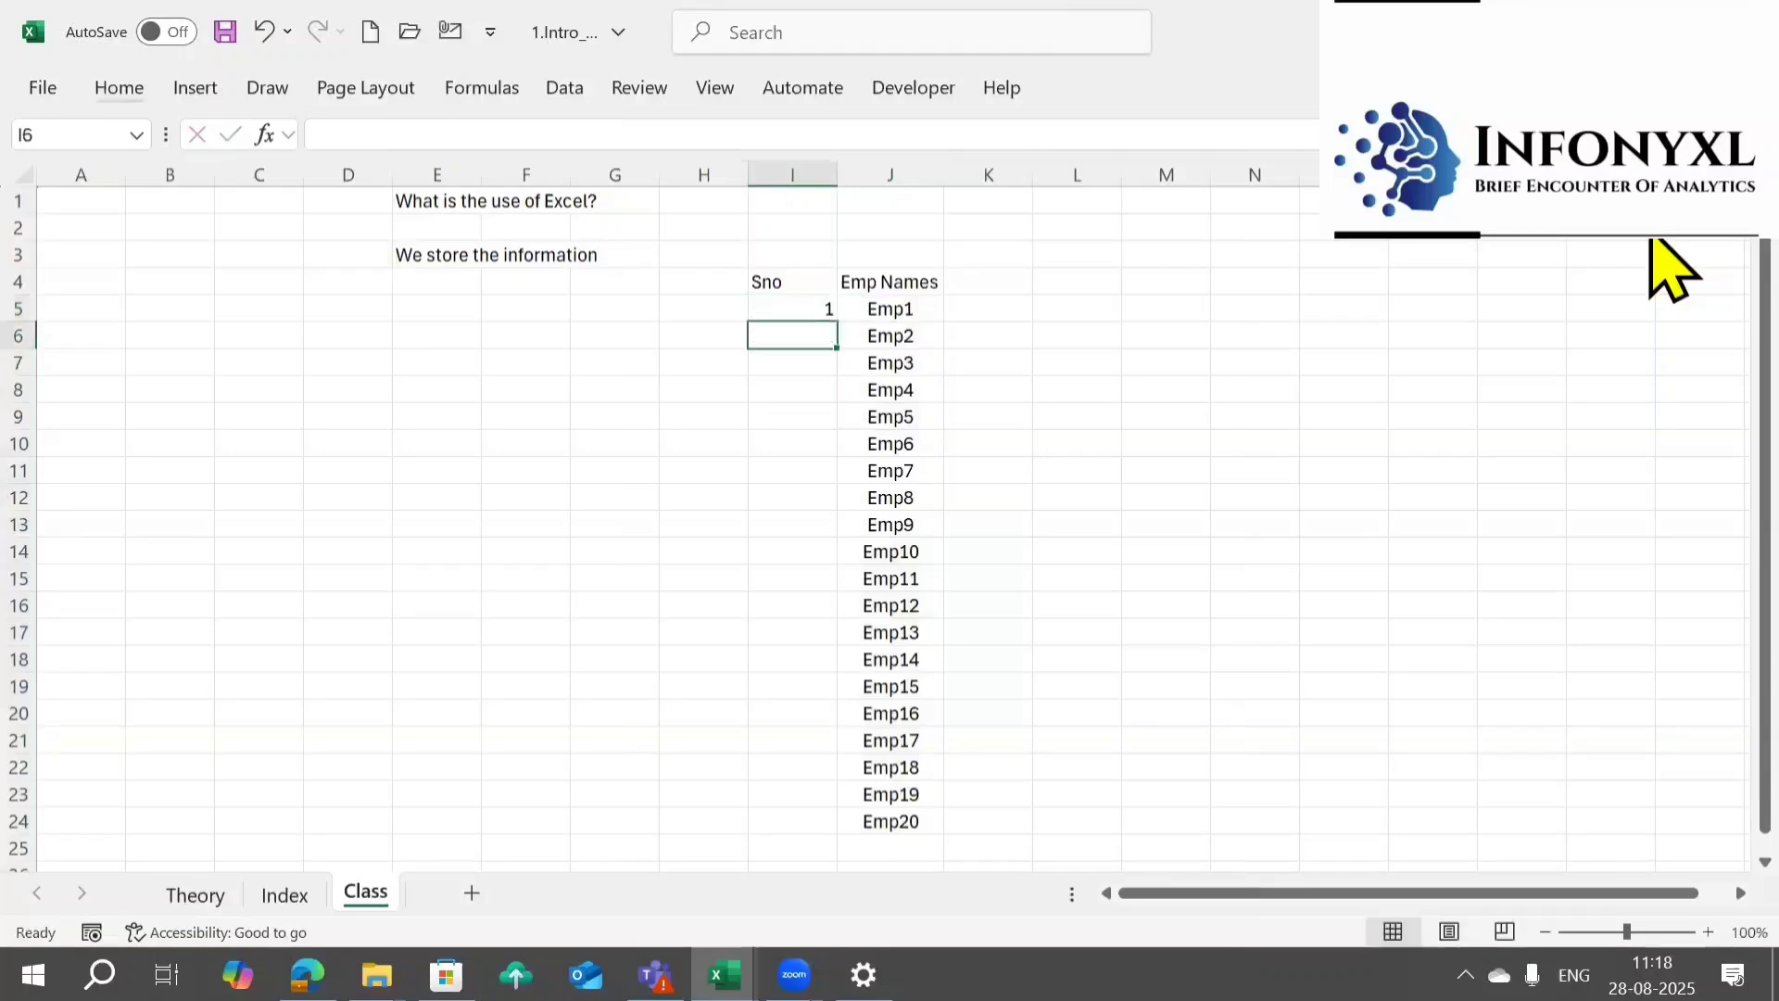
key("Right")
key("ctrl+Down")
key("Left")
key("ctrl+shift+Up")
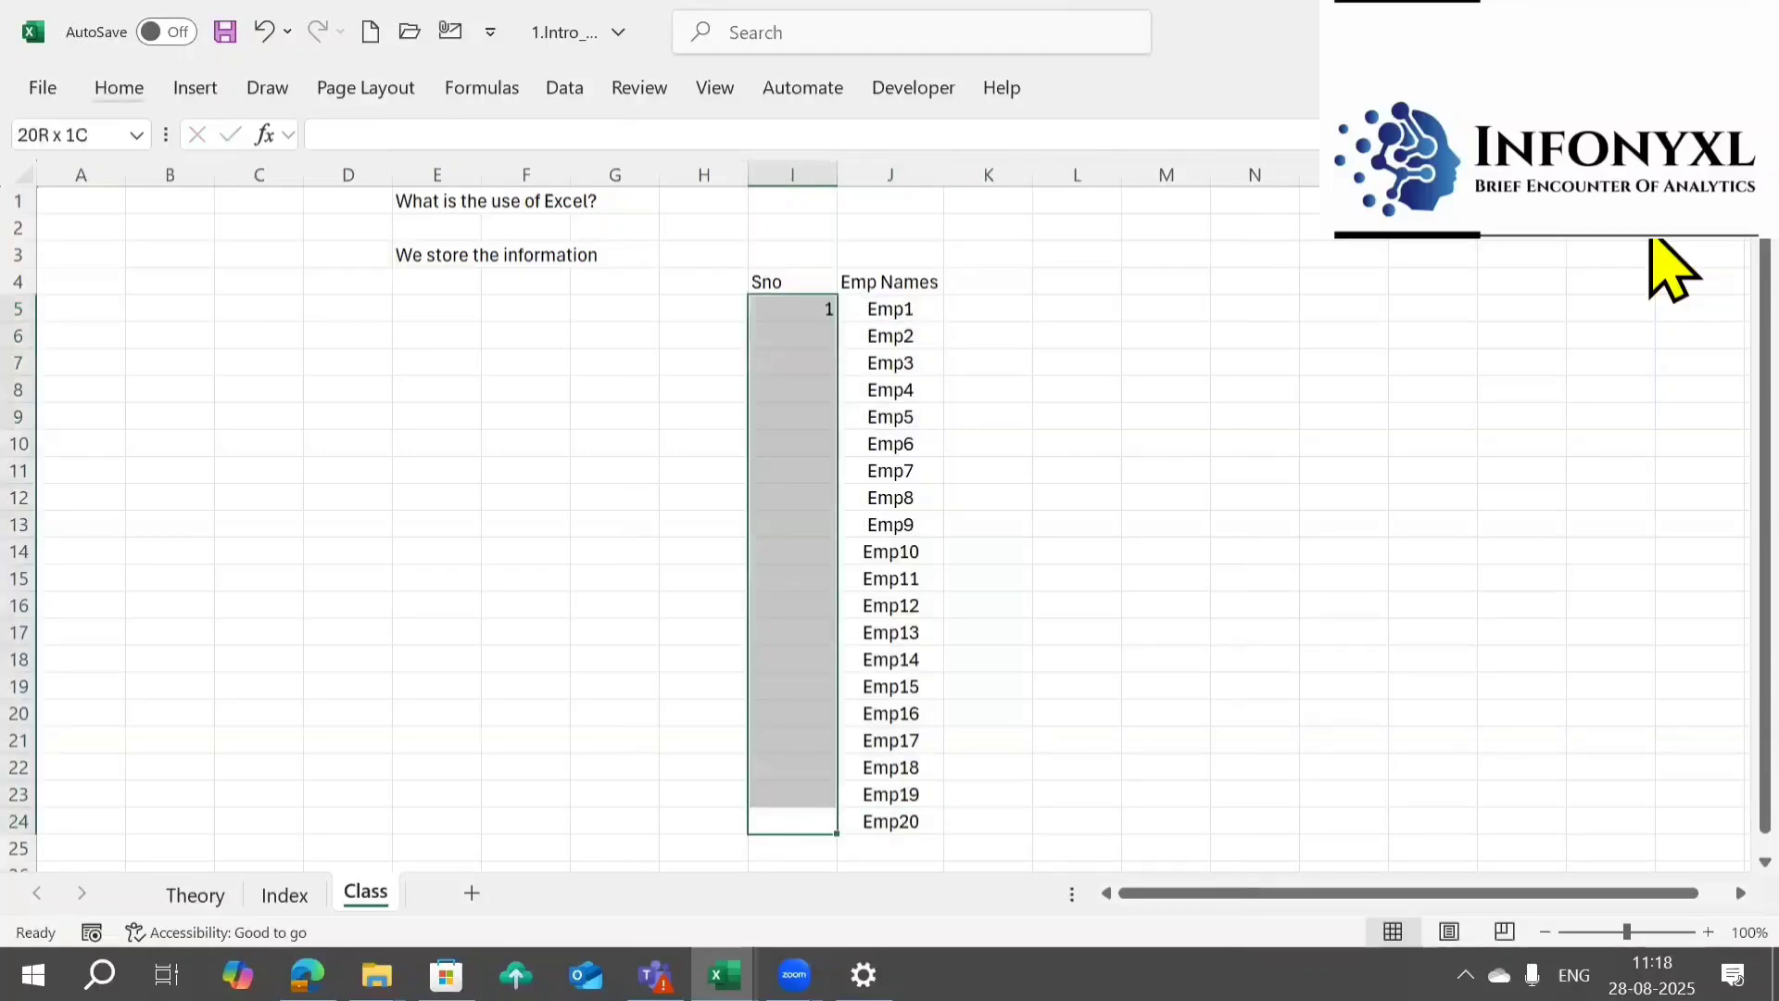
key("alt+h")
key("f")
key("i")
key("s")
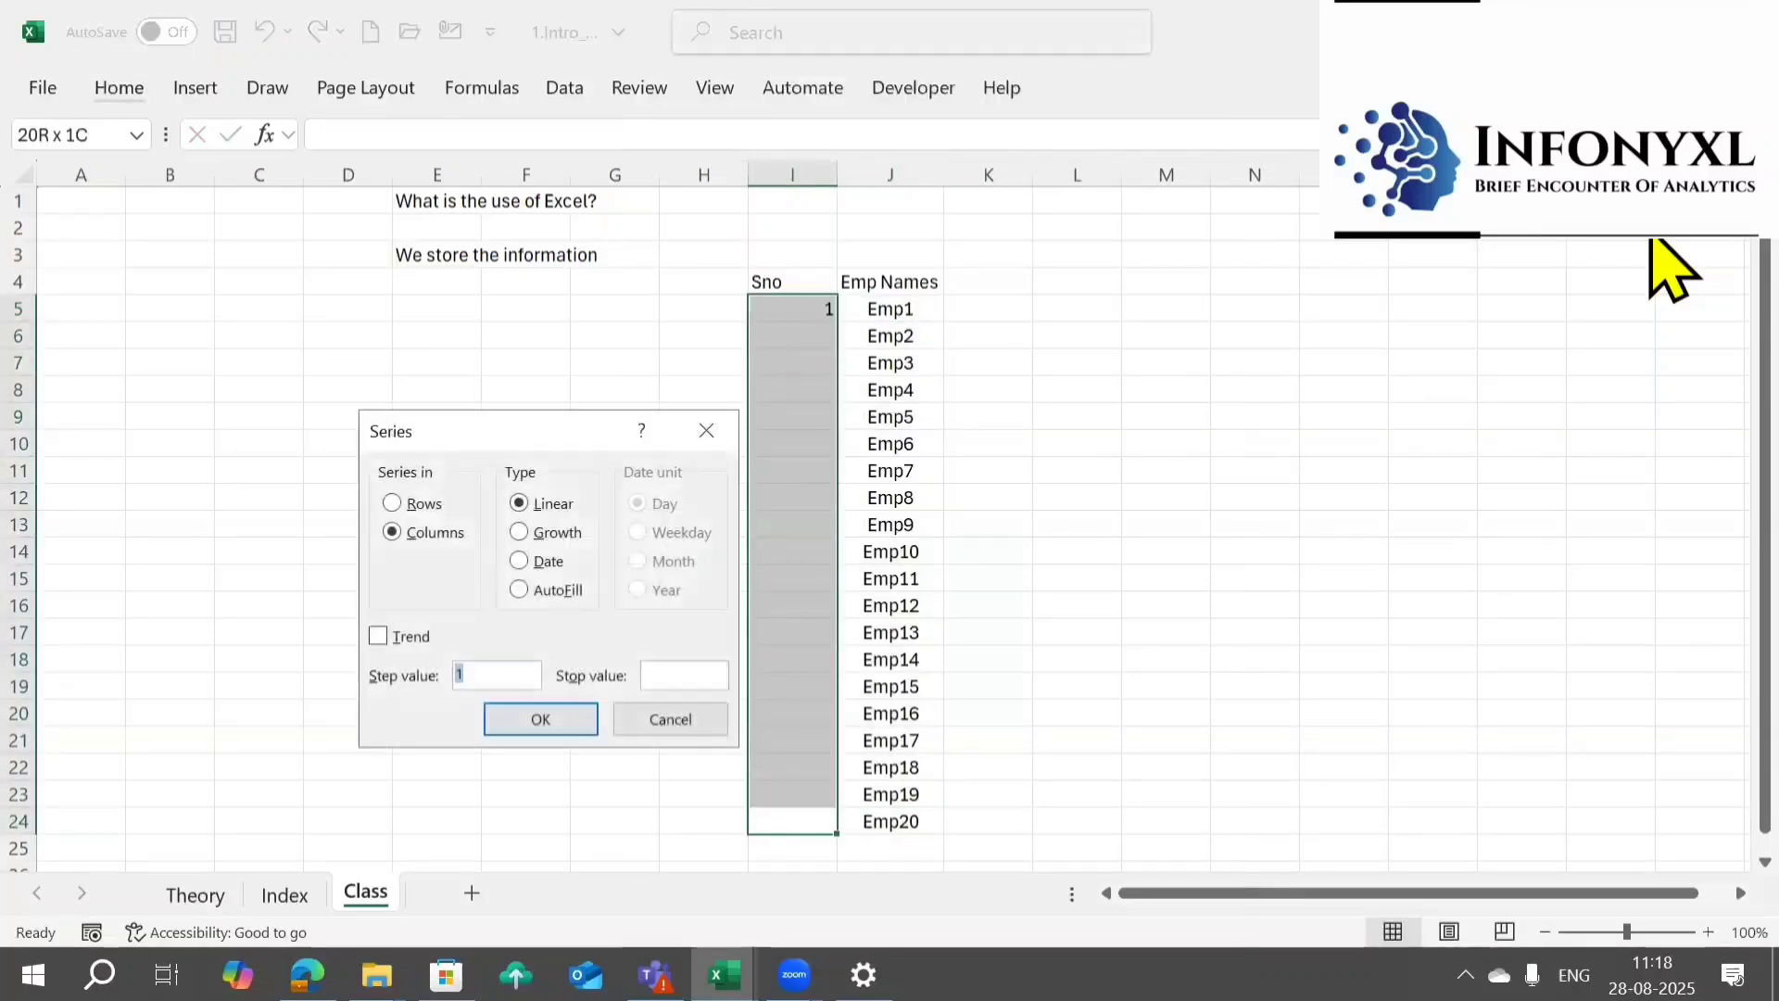
key("Return")
key("Up")
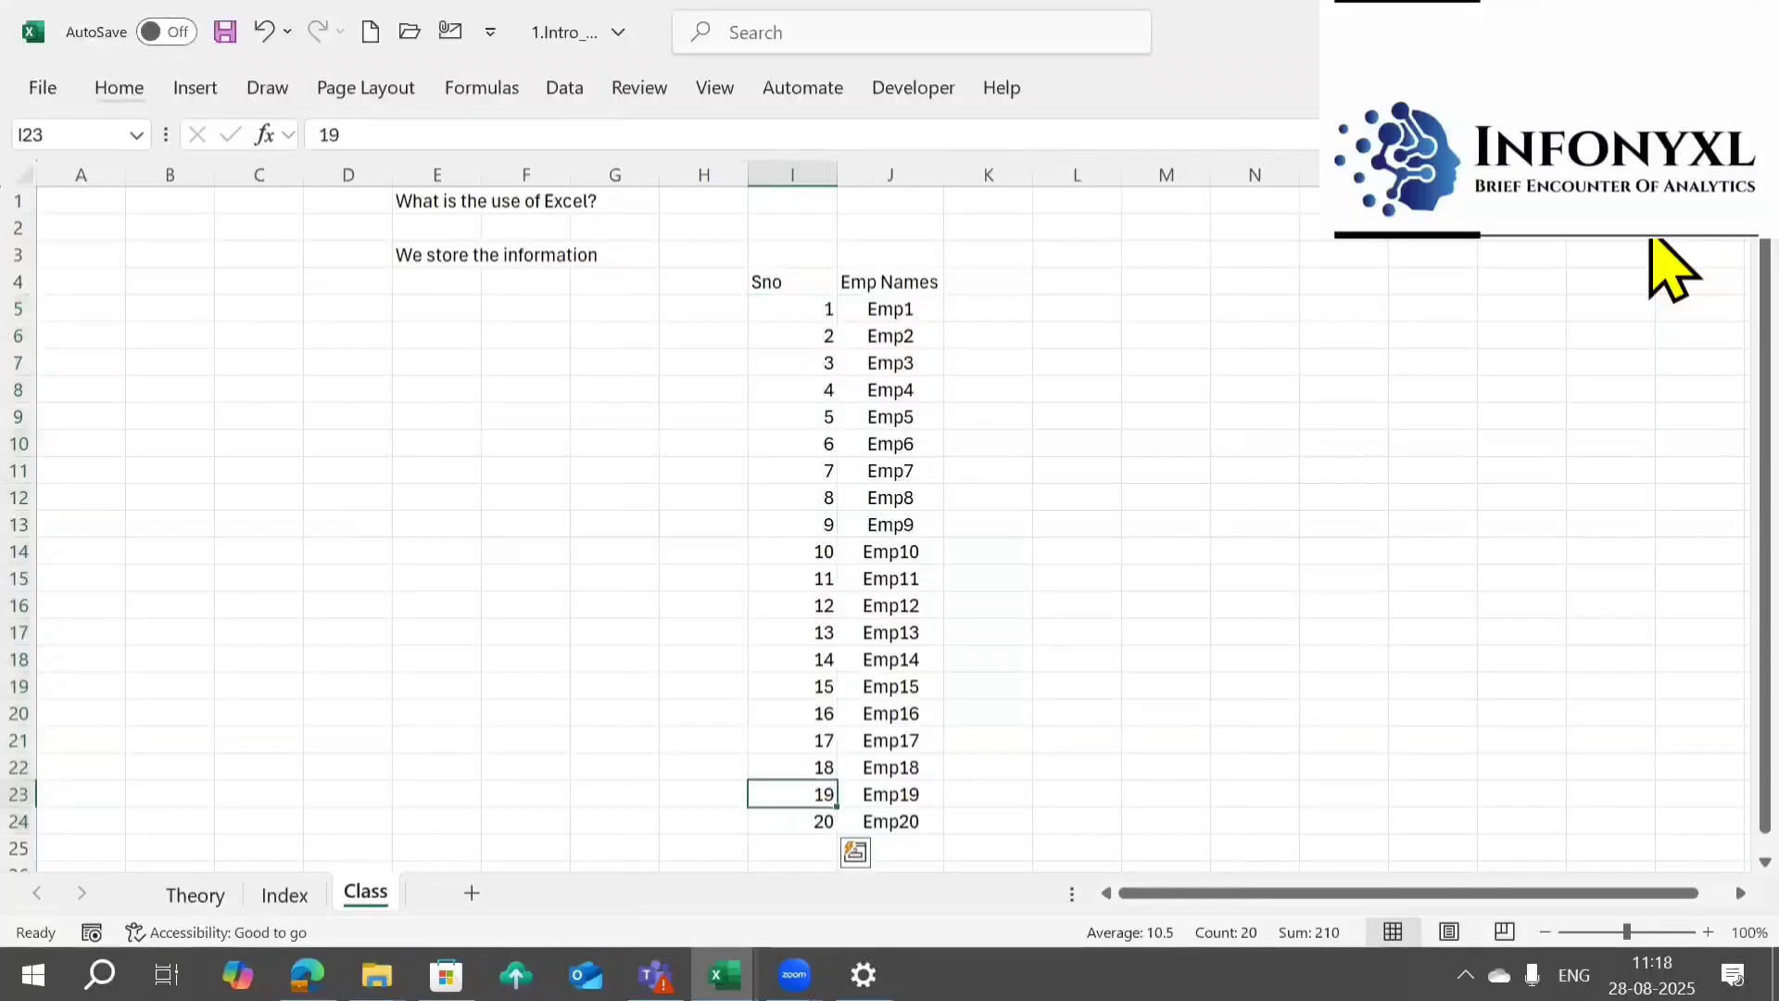
- Enter the header "Grades" in cell K4 and try the formula =ran in K5
key("ctrl+Up")
key("Right")
key("Right")
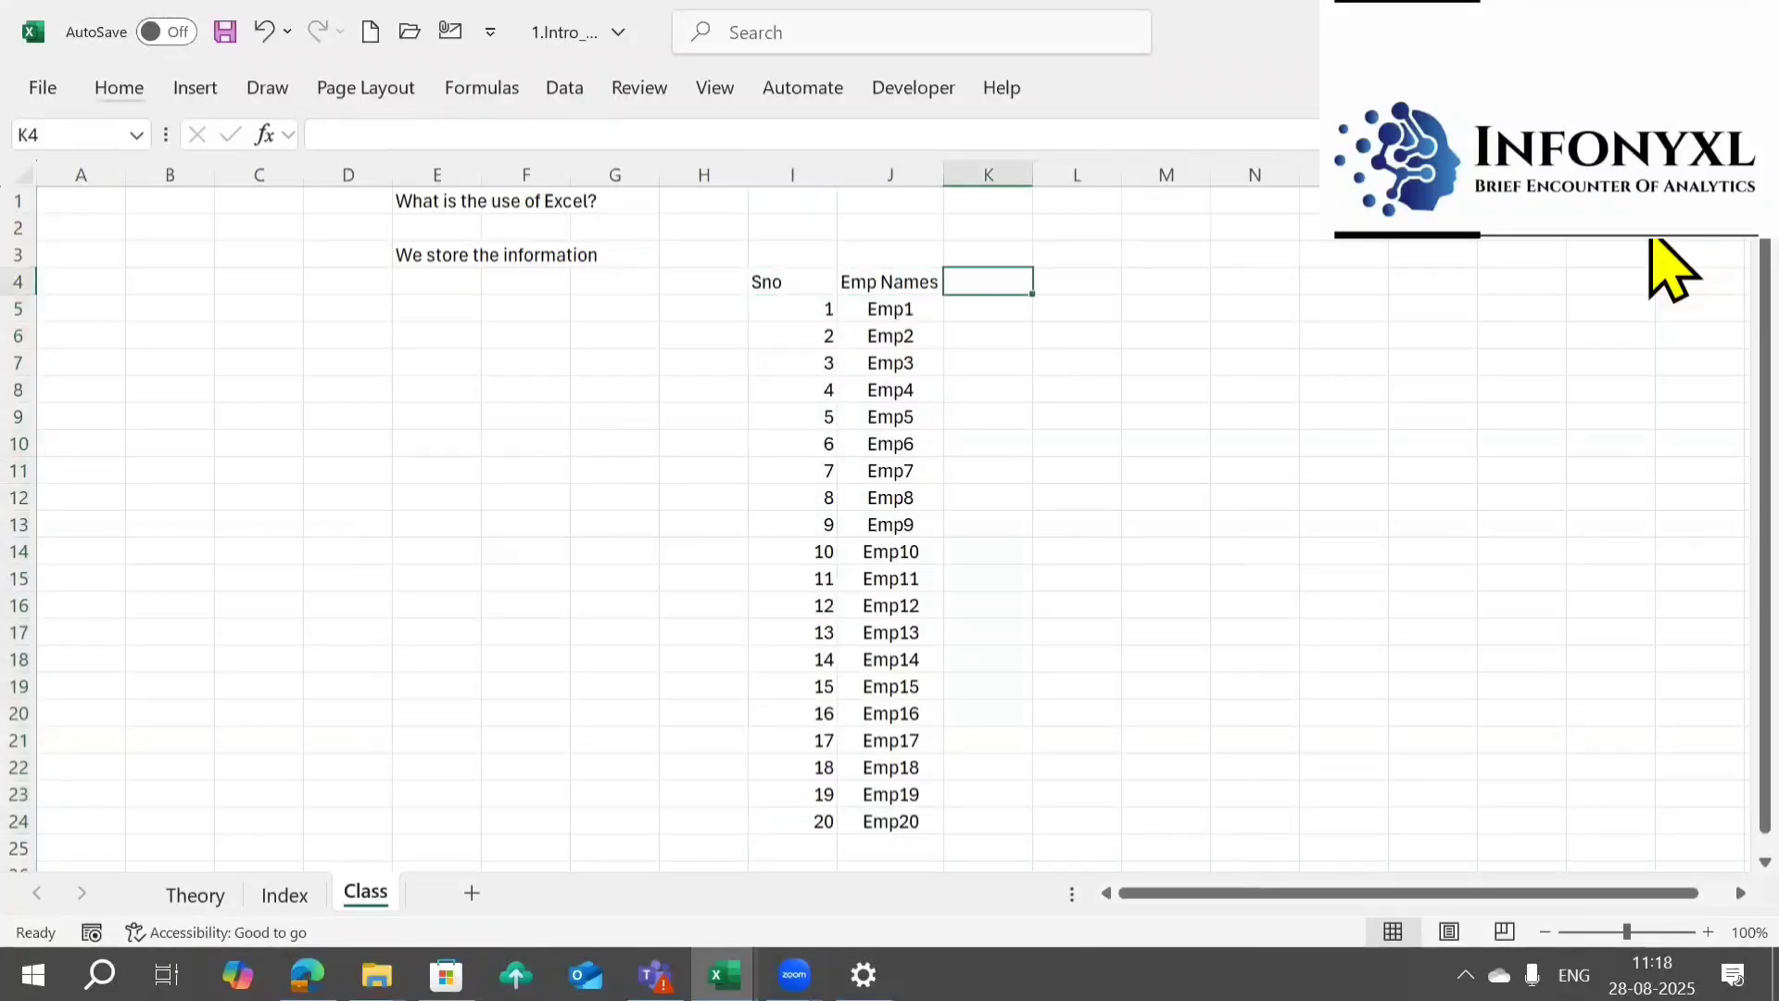
type("Grades")
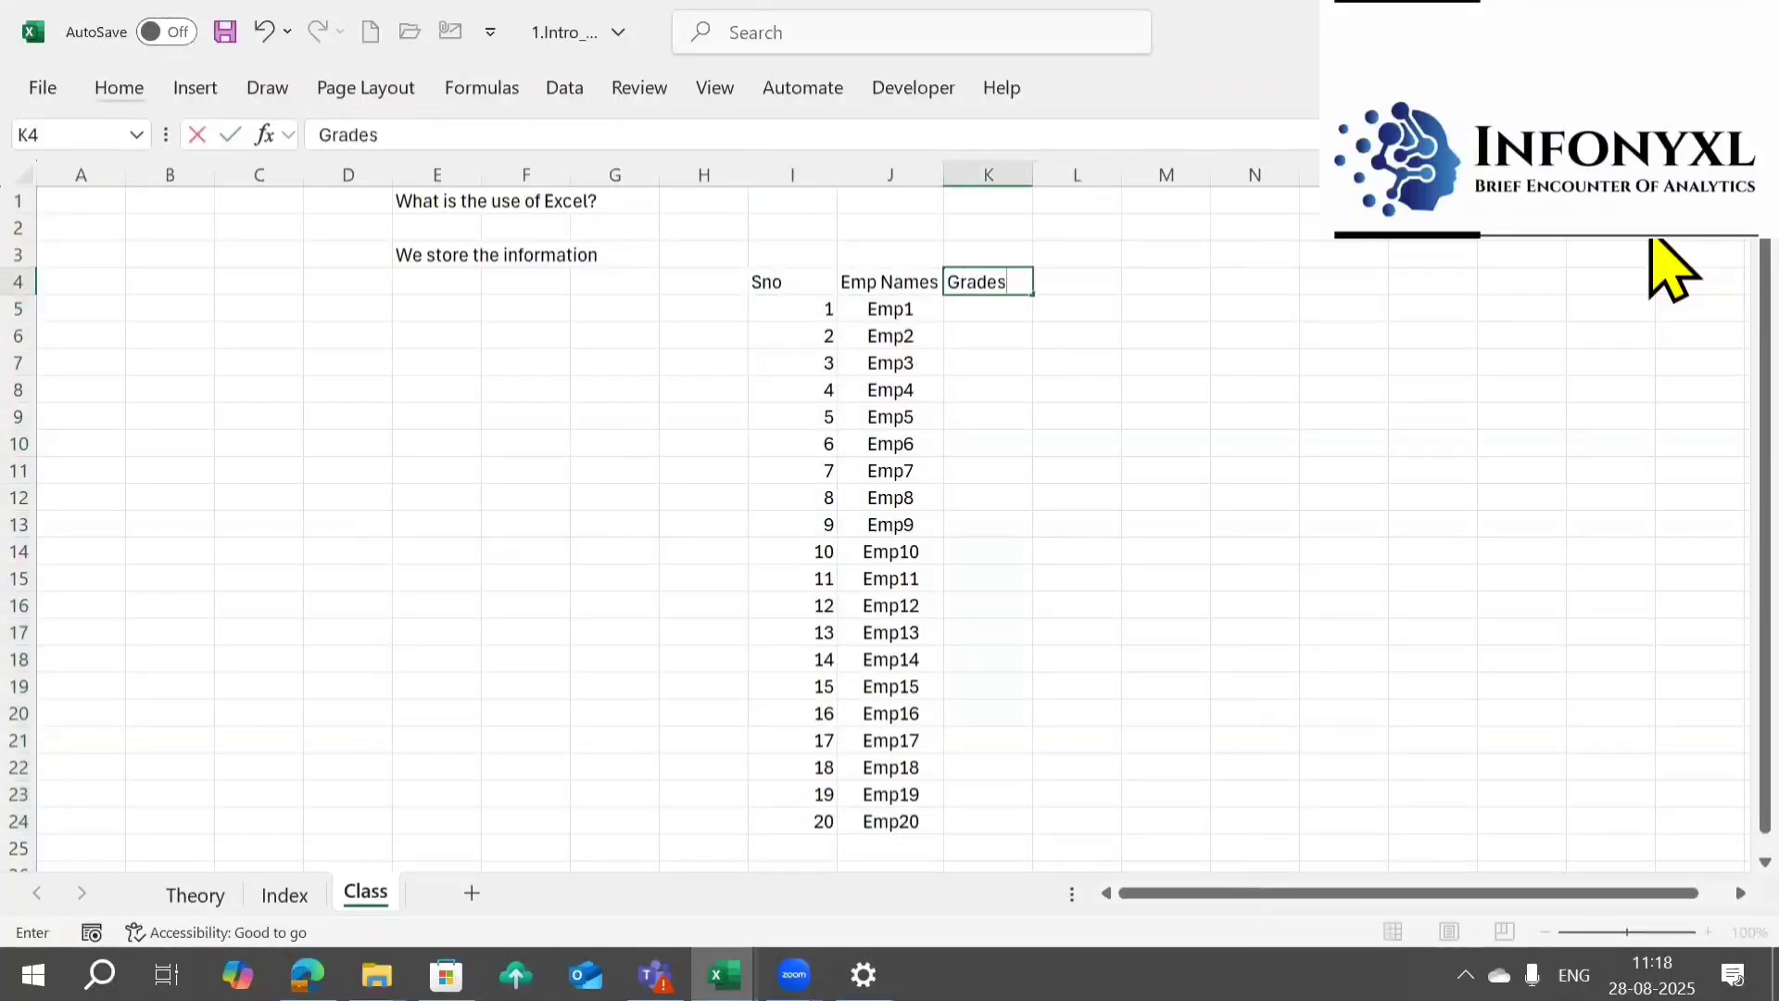
key("Return")
type("=ran")
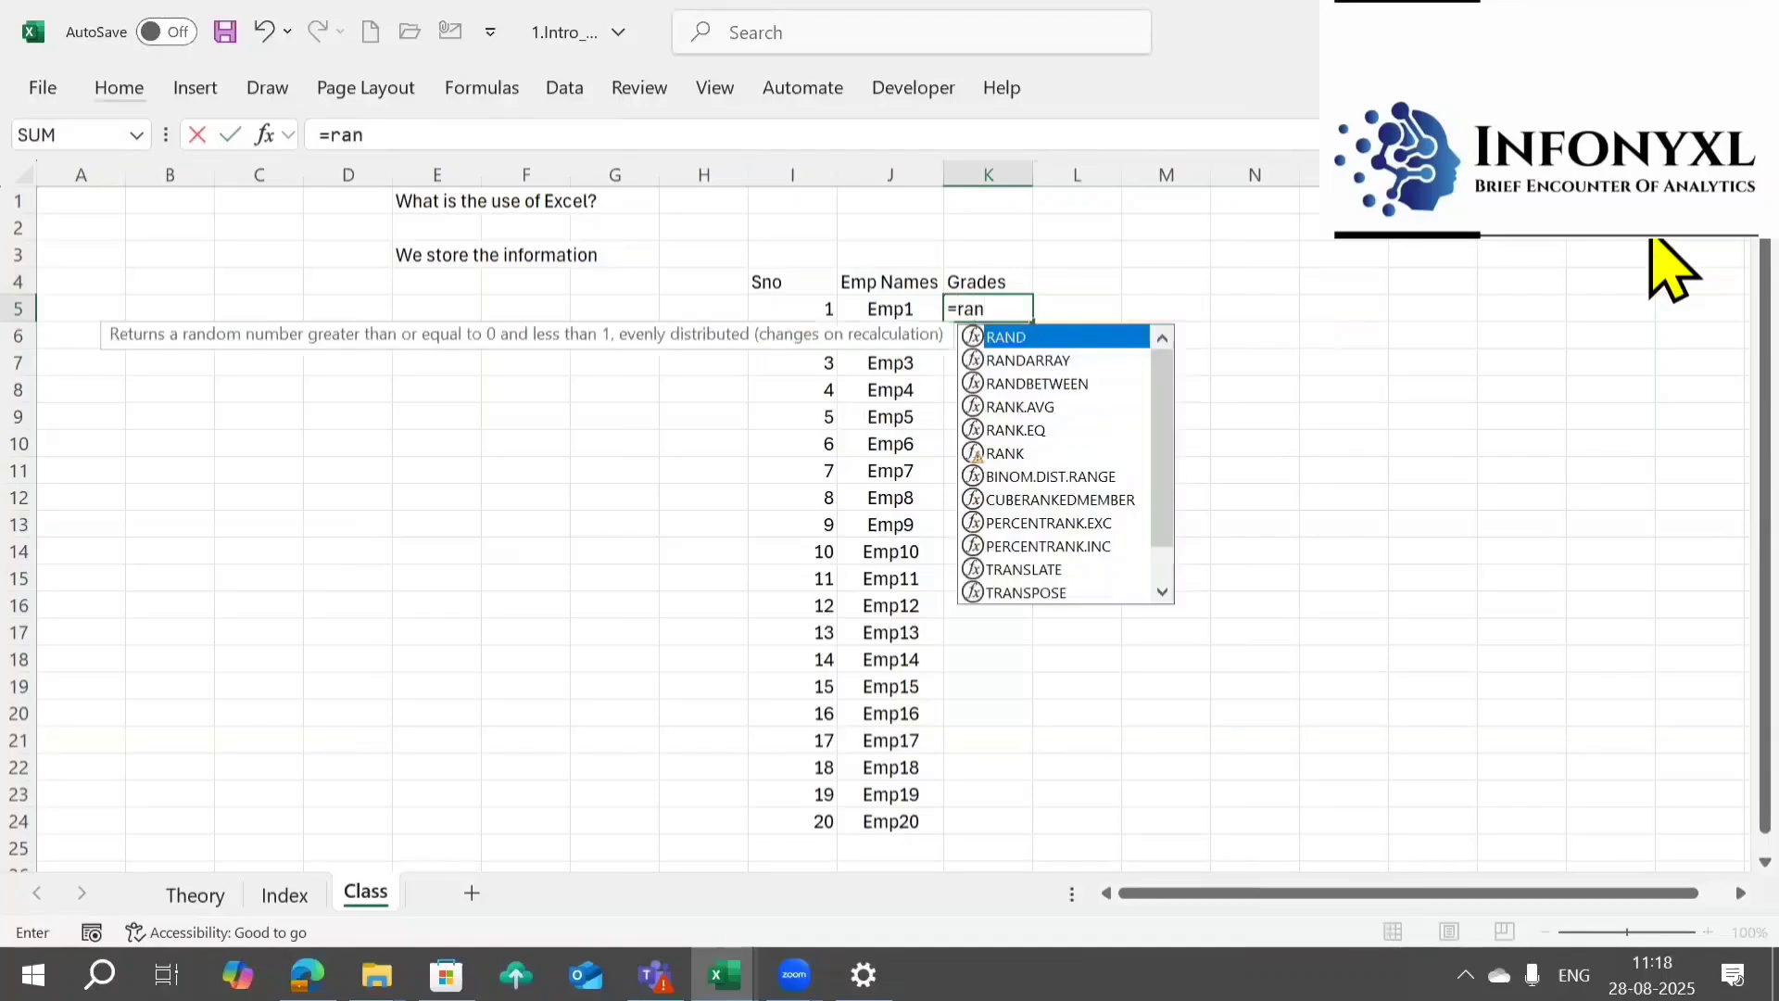
key("Return")
- Set the header in cell K4 to "Performance Grade"
key("Up")
type("P")
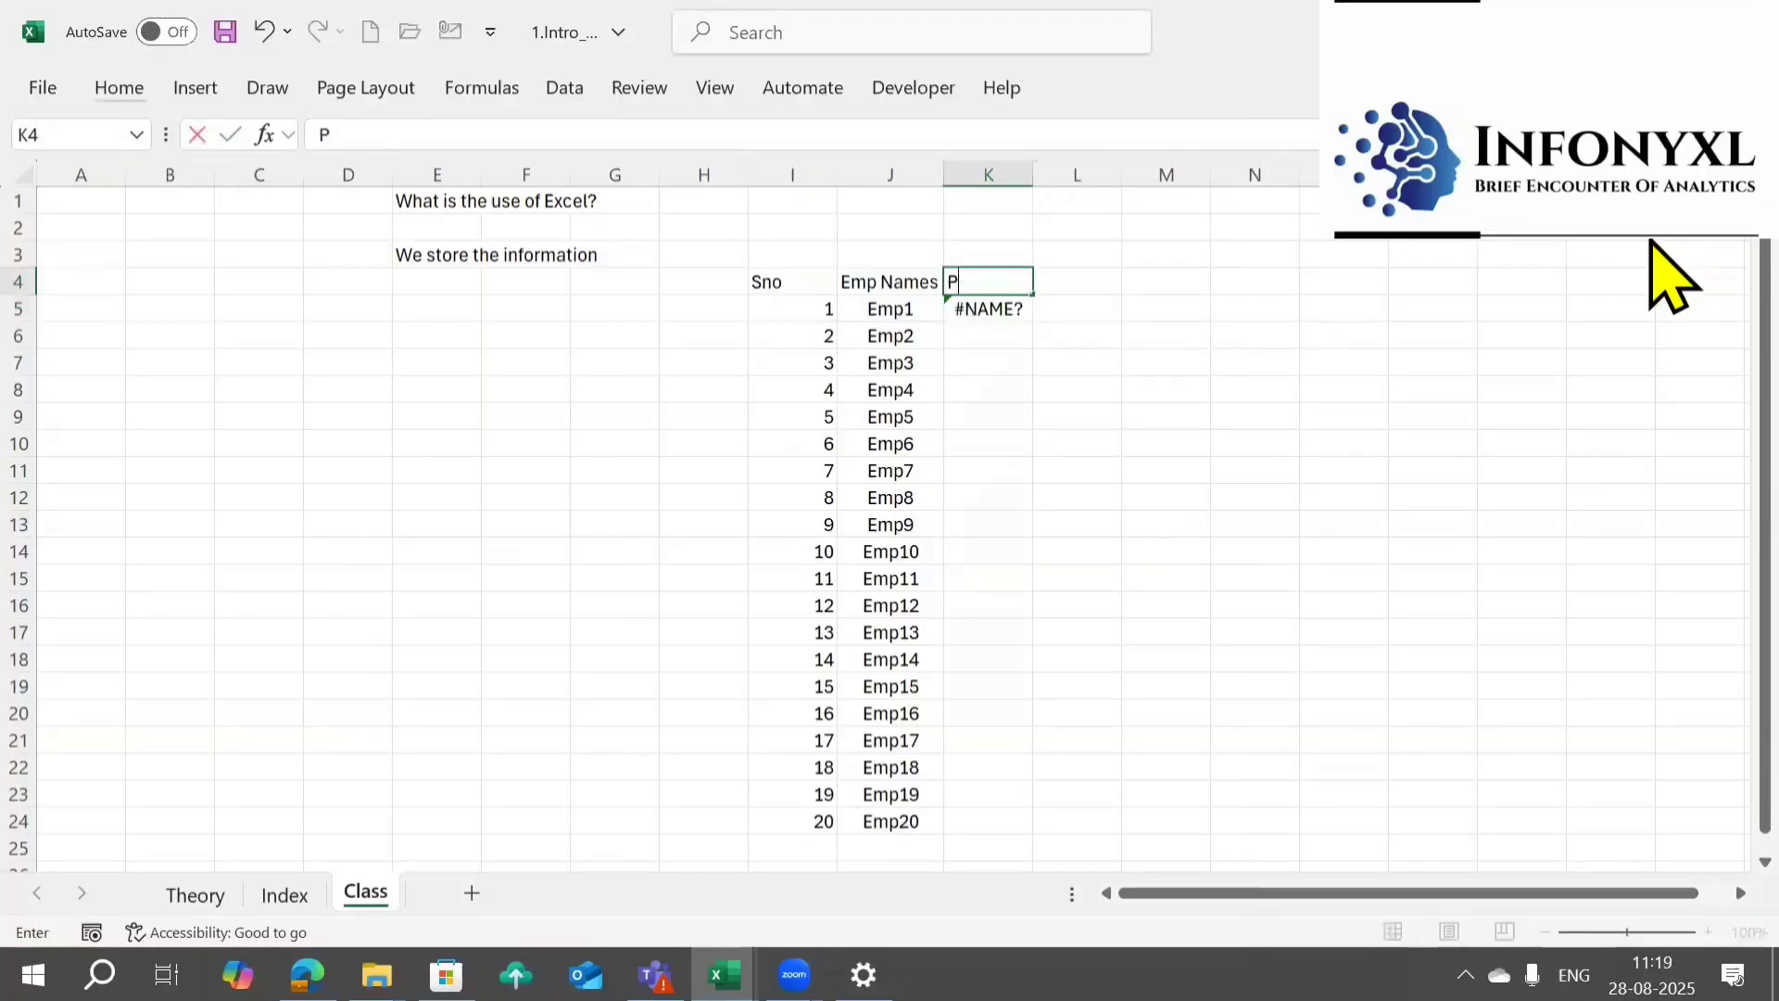
type("erfo")
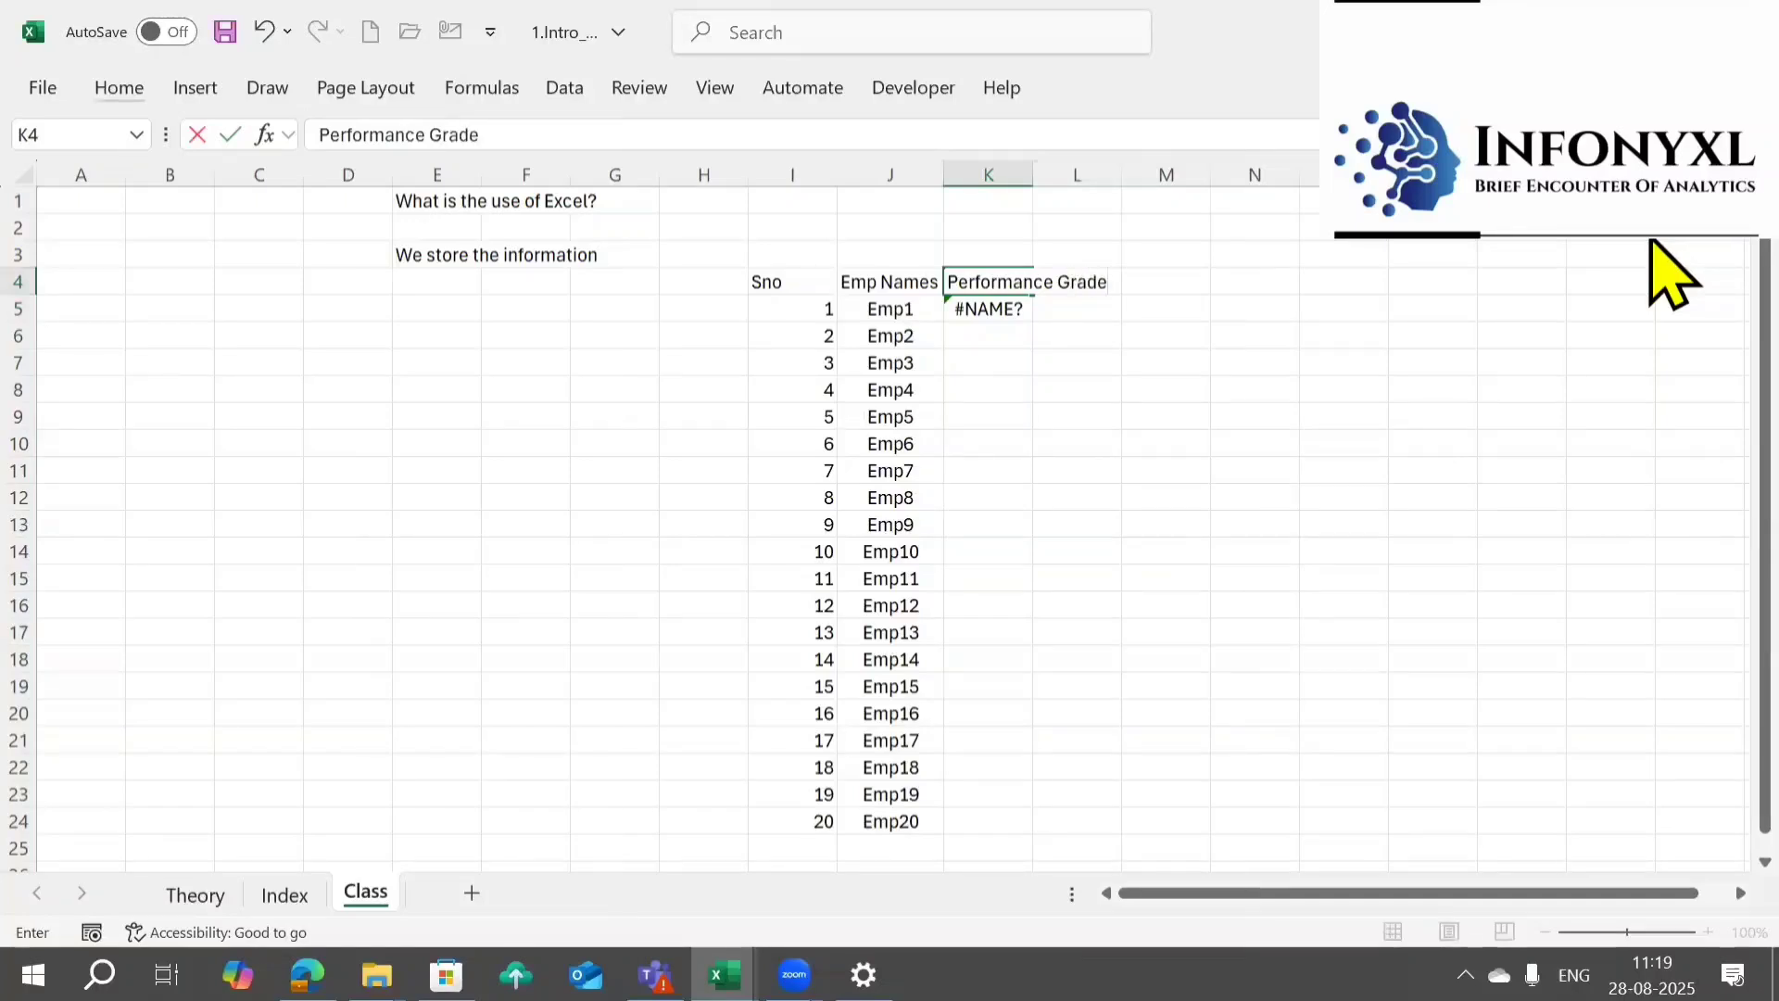
type("rmance Grade")
key("Return")
- Enter the formula =CHOOSE(RANDBETWEEN(1,4),"A","B","C","D") in cell K5
type("=cho")
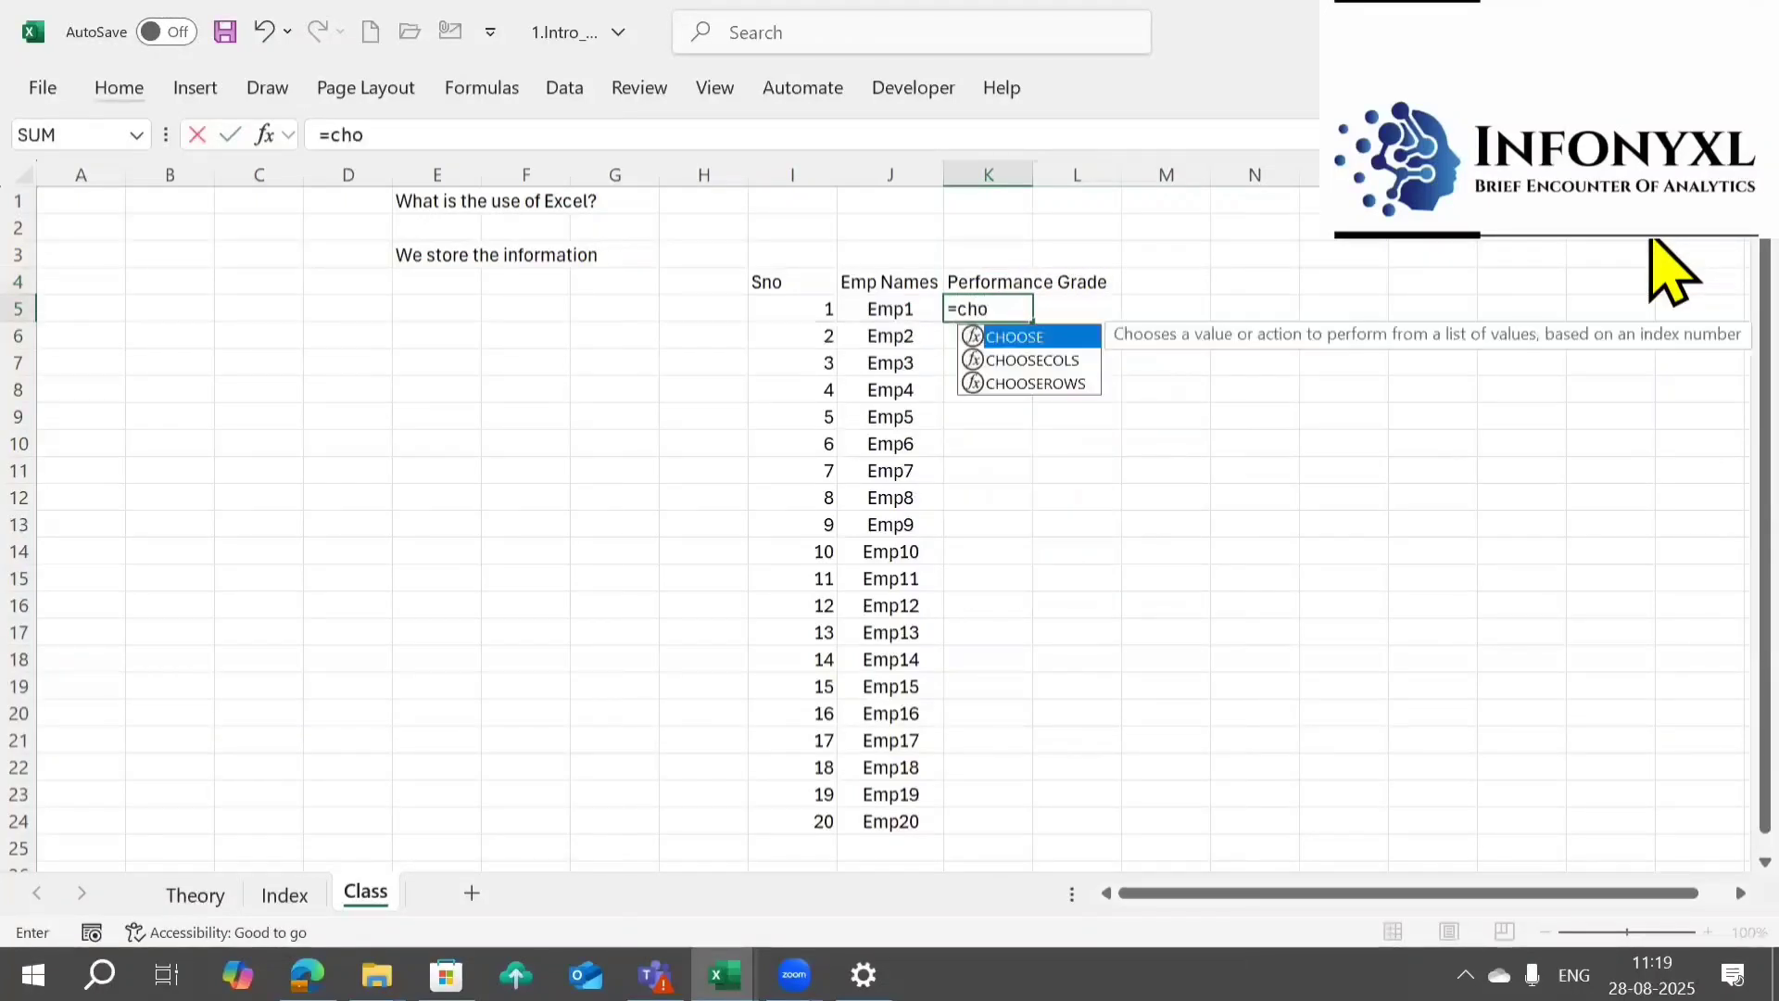
key("Tab")
type("ran")
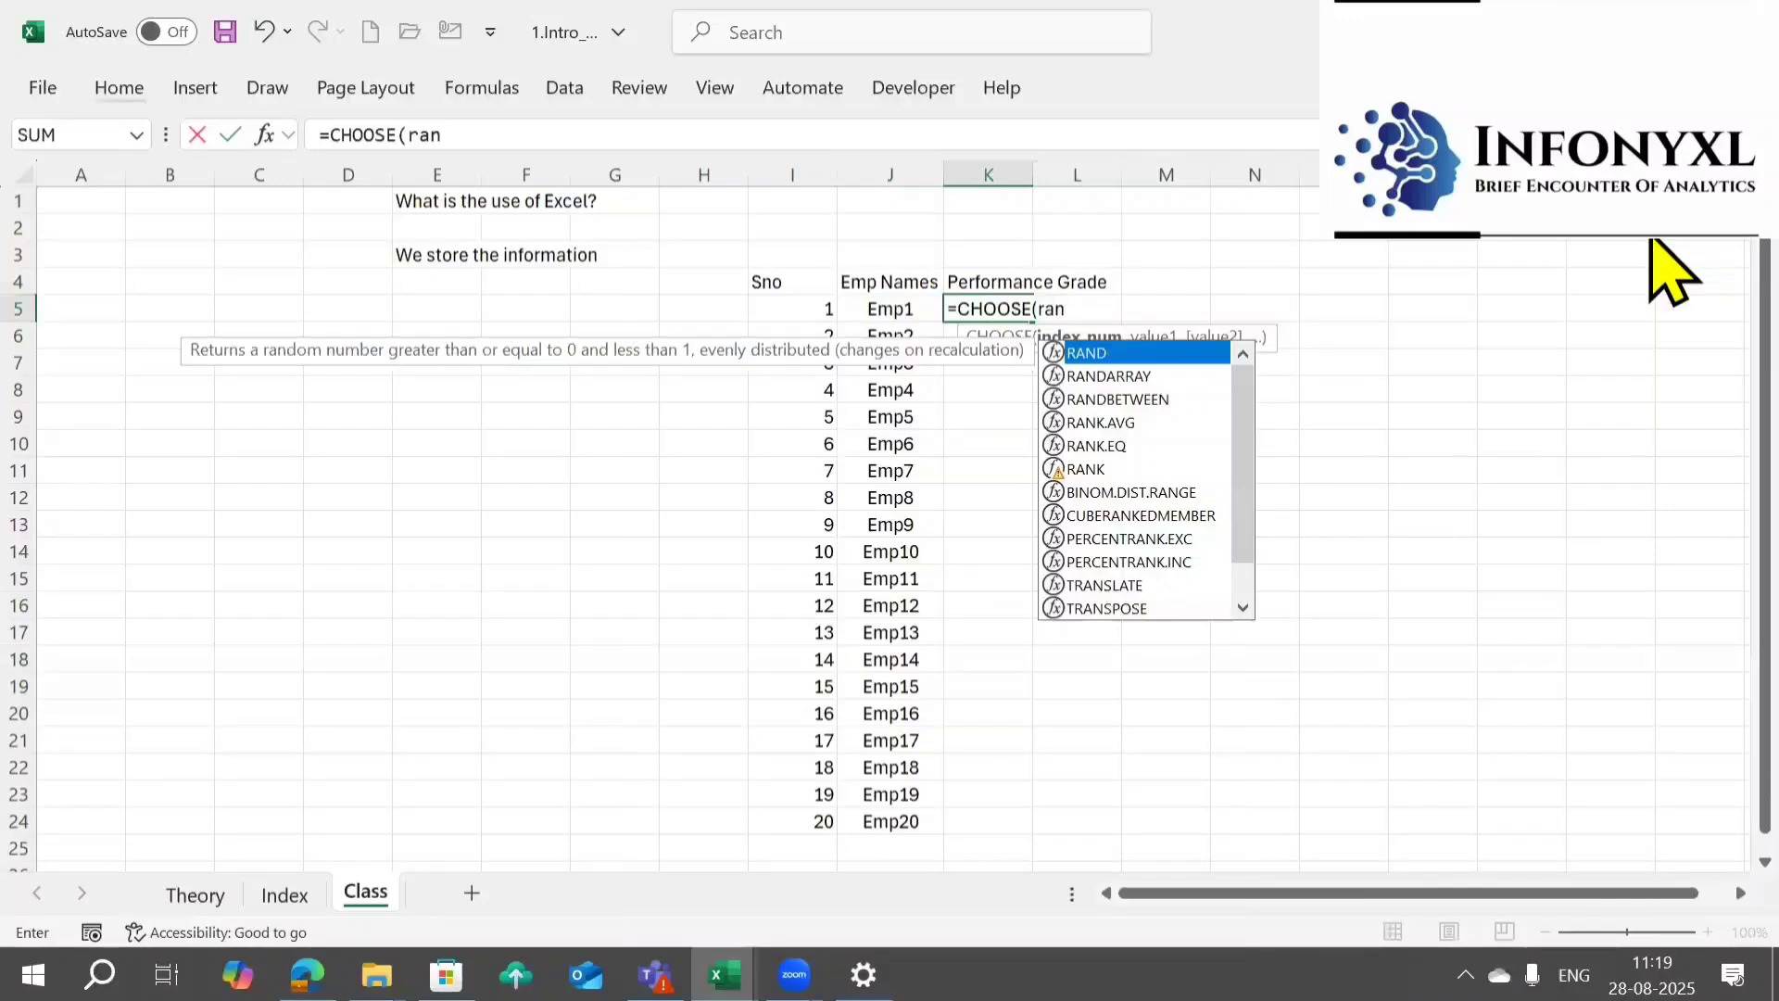
key("Tab")
type("1,1")
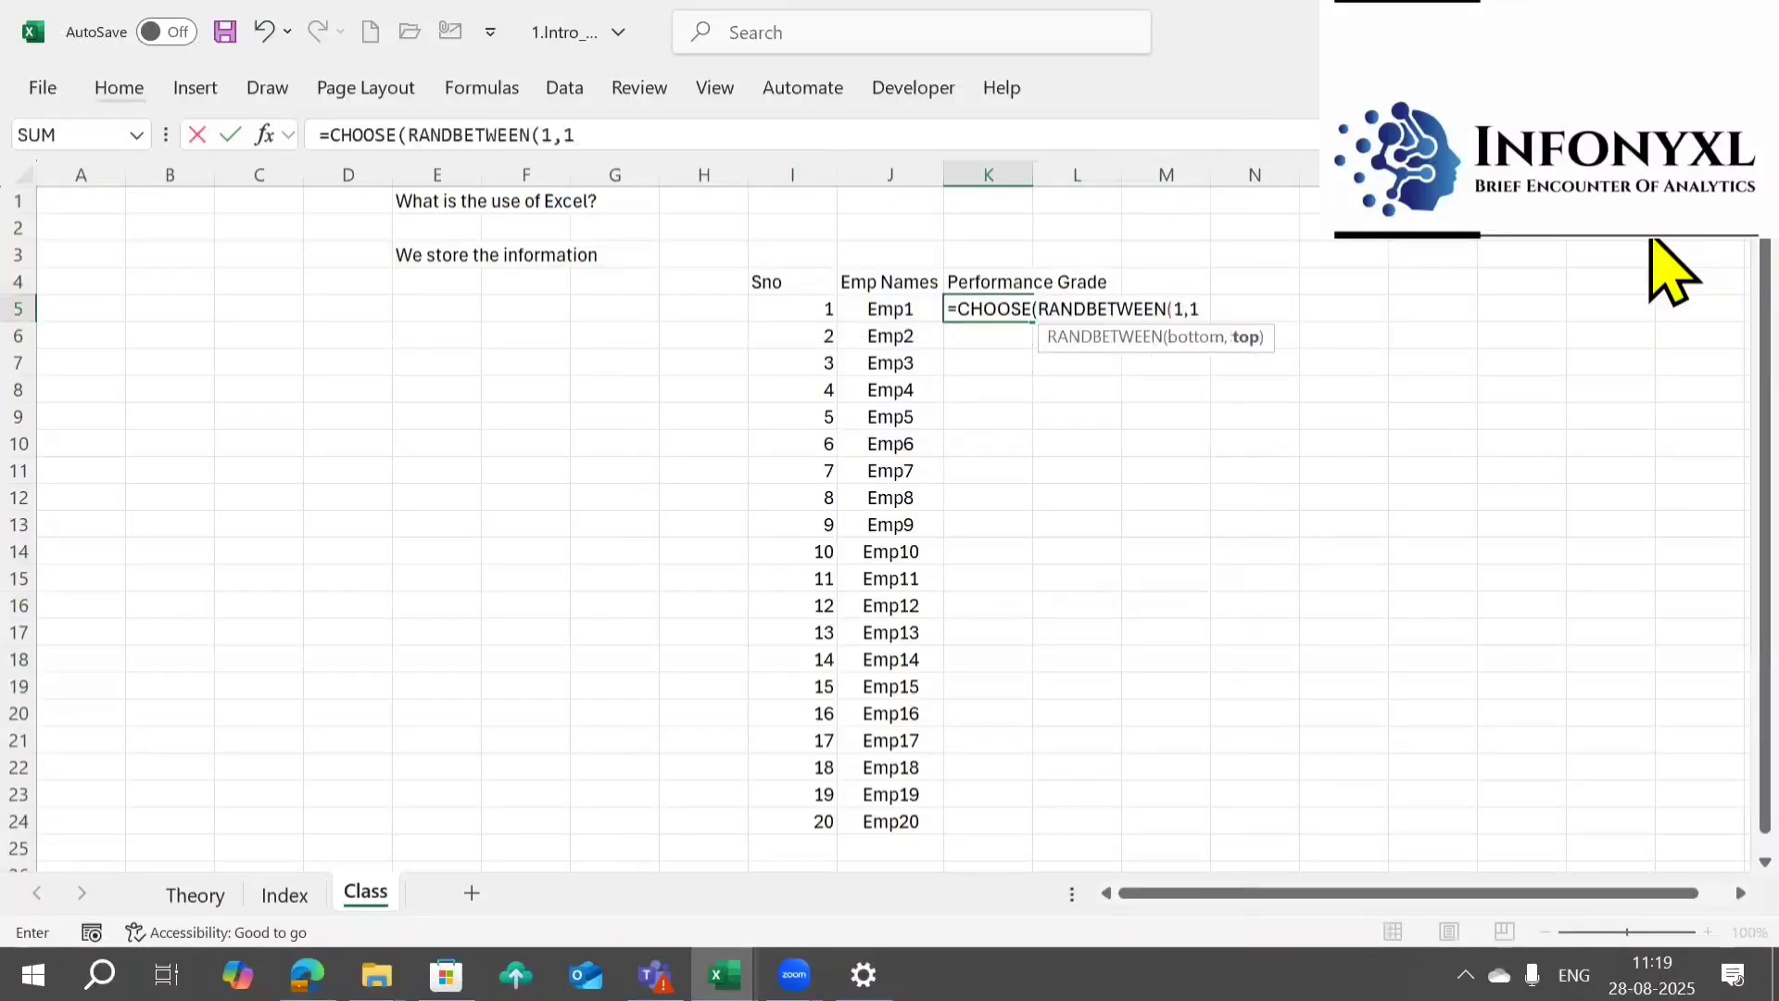
key("BackSpace")
type("4),\"a\"b\"")
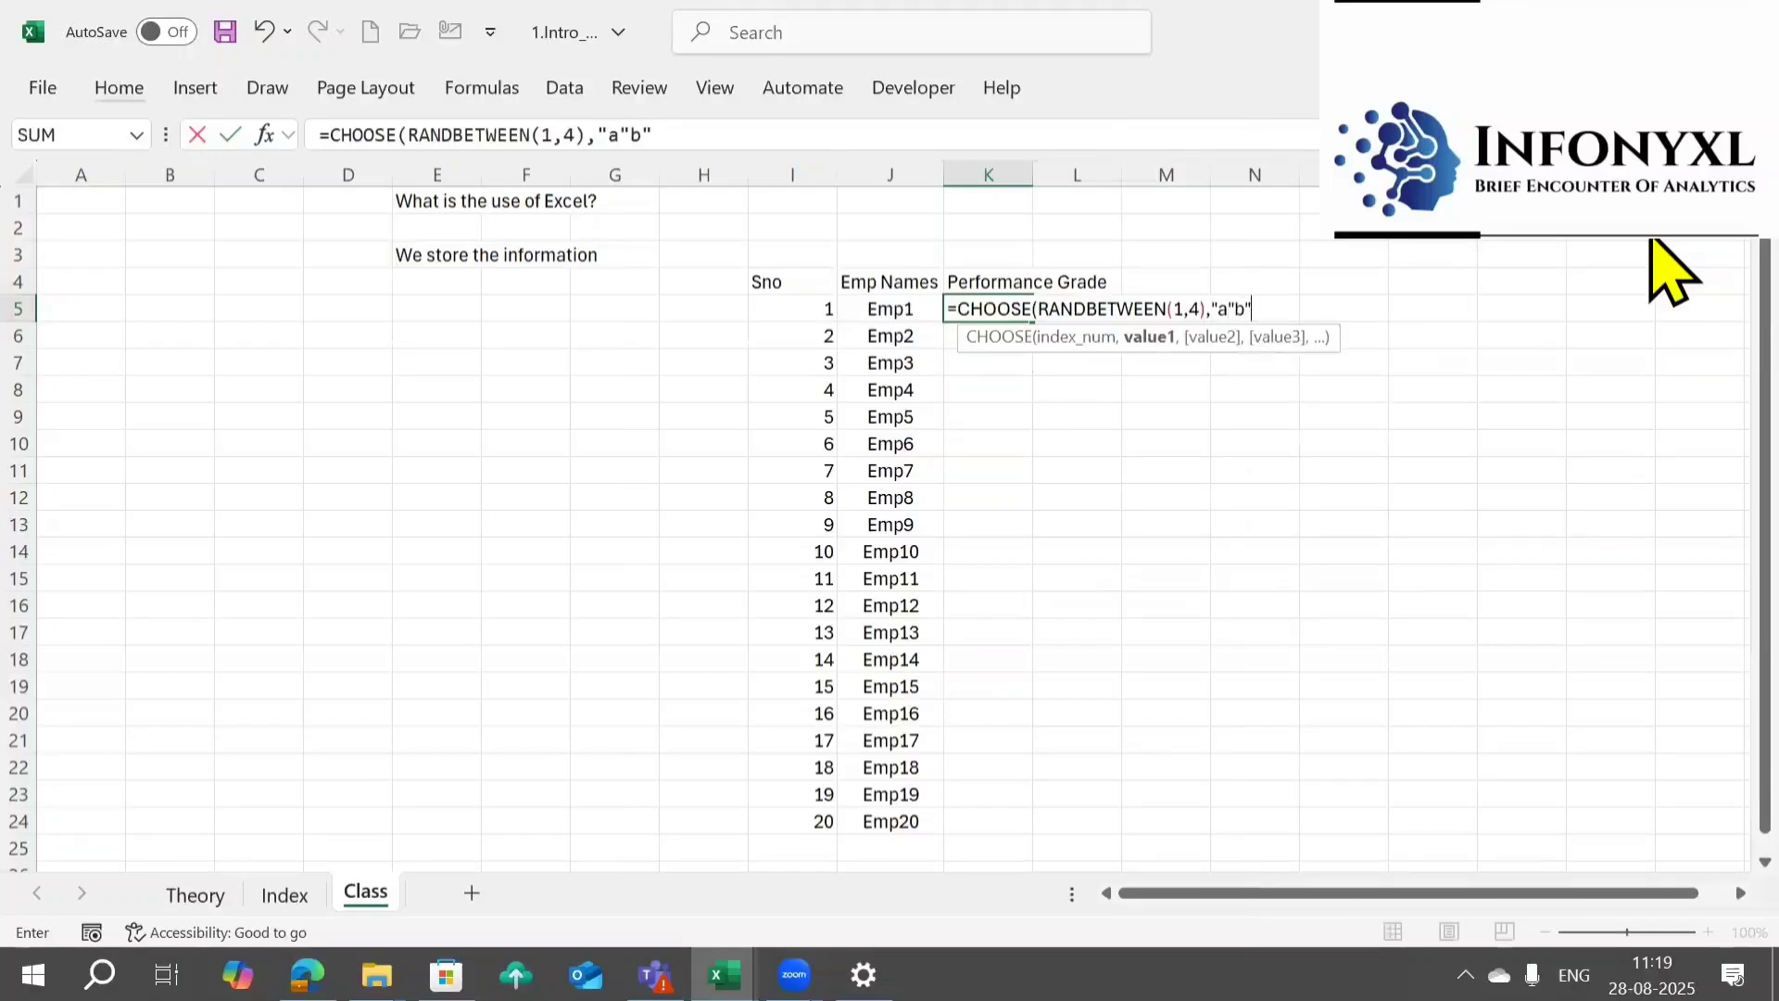
key("BackSpace")
key("BackSpace")
key("BackSpace")
type("\",\"")
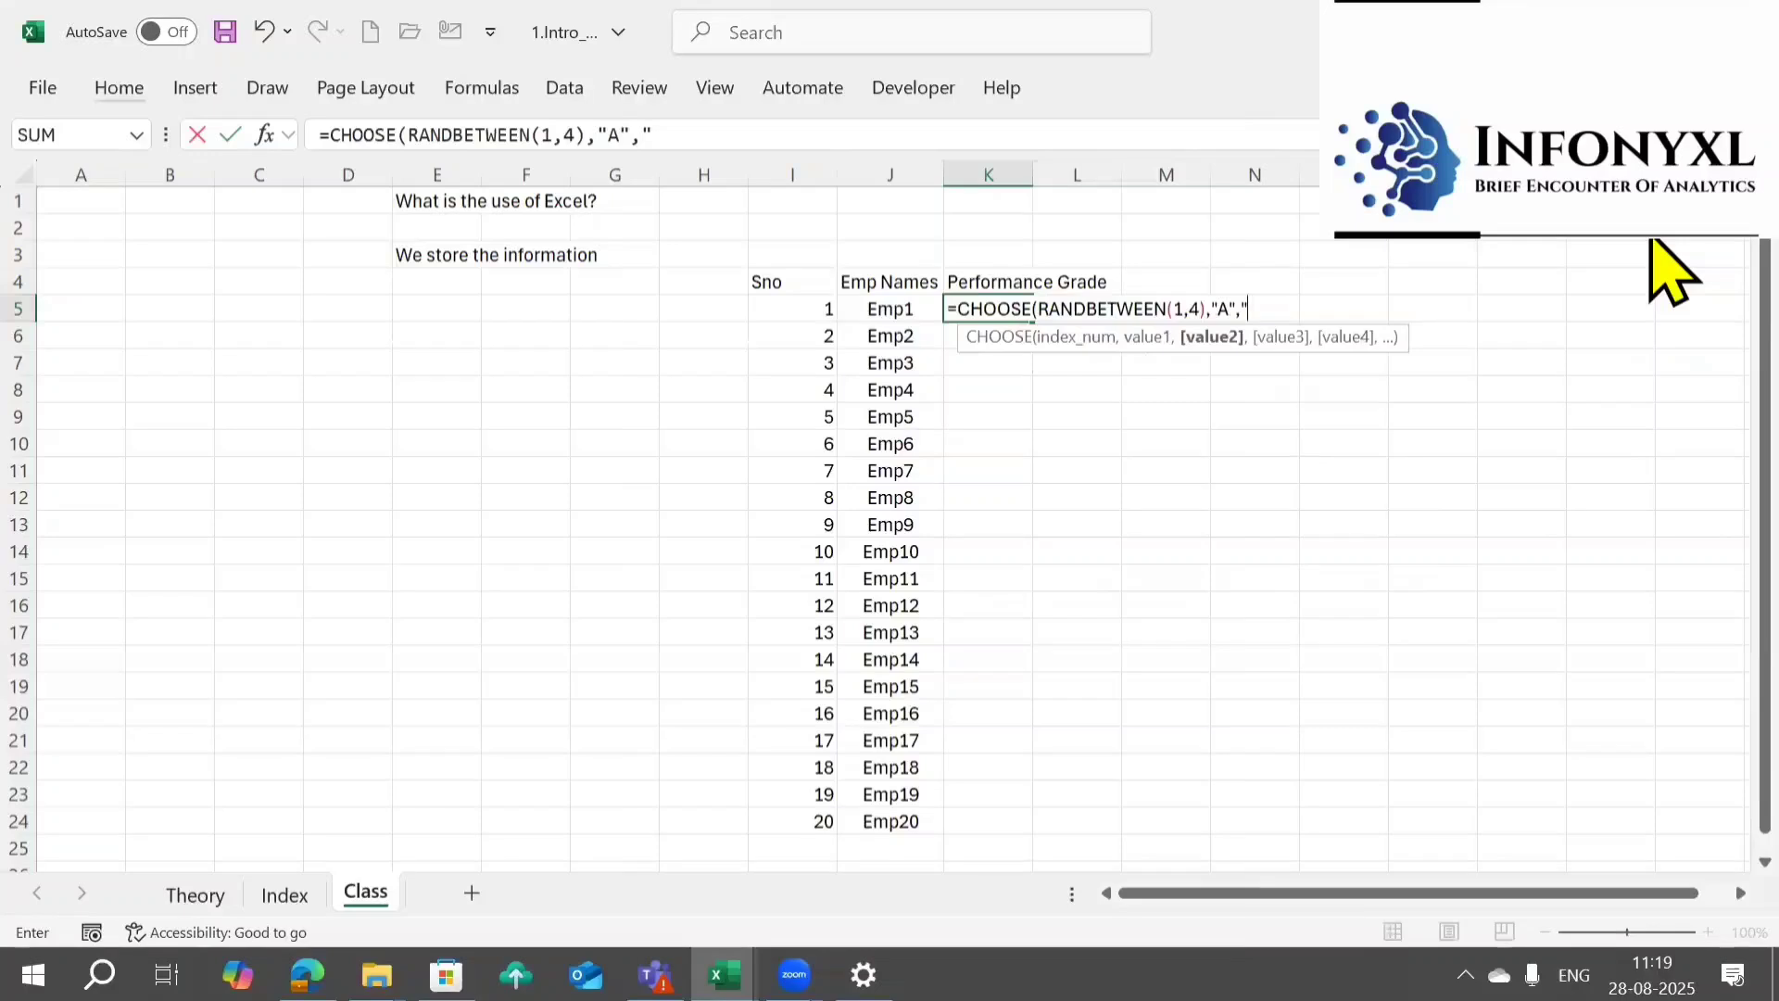
type("B\",\"C\"")
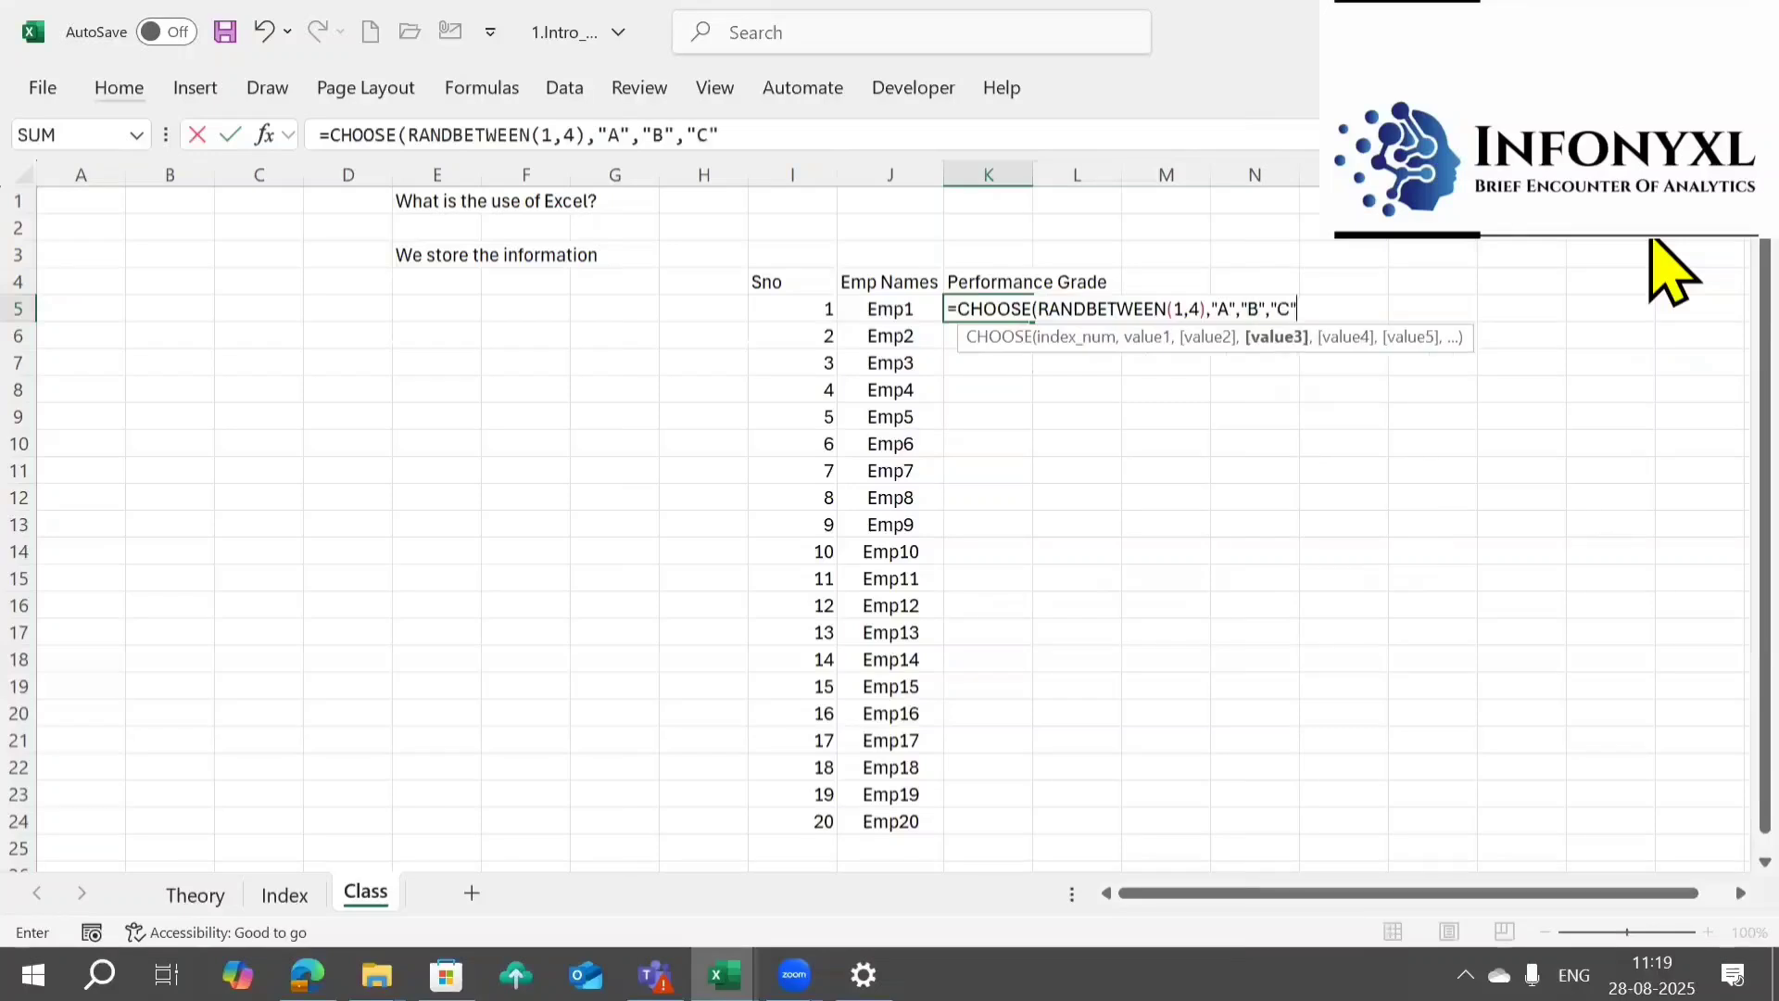
type(",\"D\"")
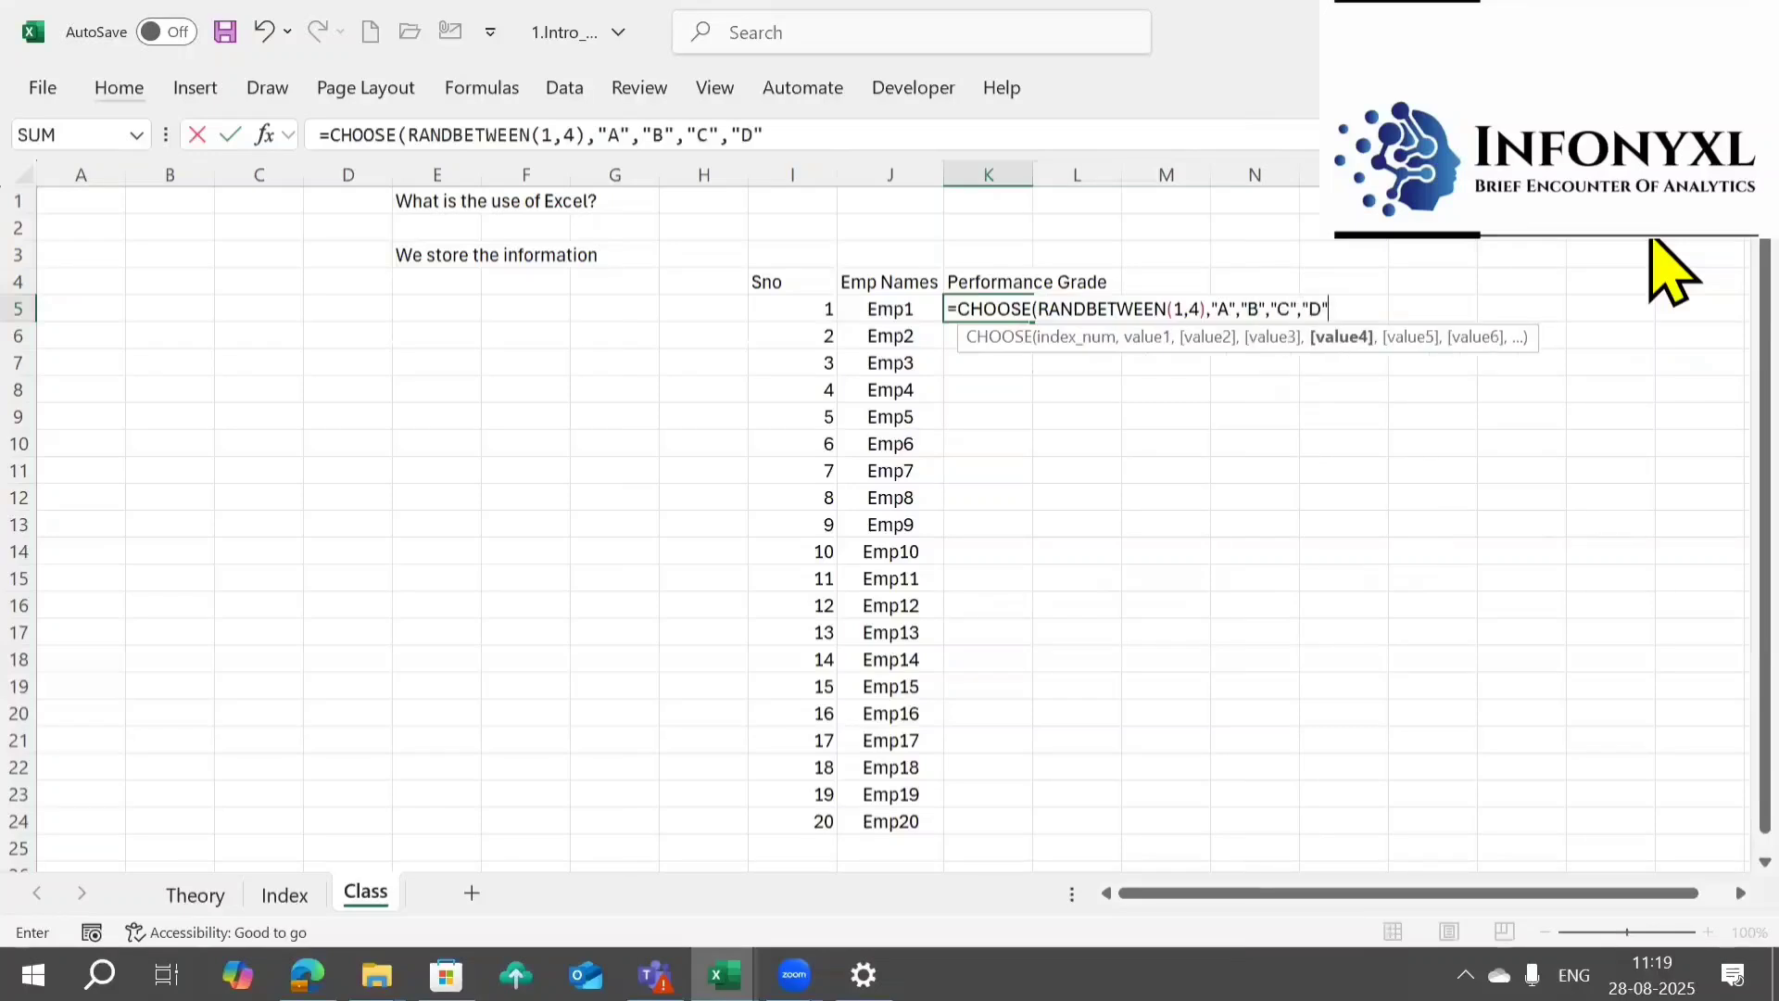
type(")")
key("Return")
- Fill the grade formula from K5 down to K24 and replace the formulas with their values
key("Left")
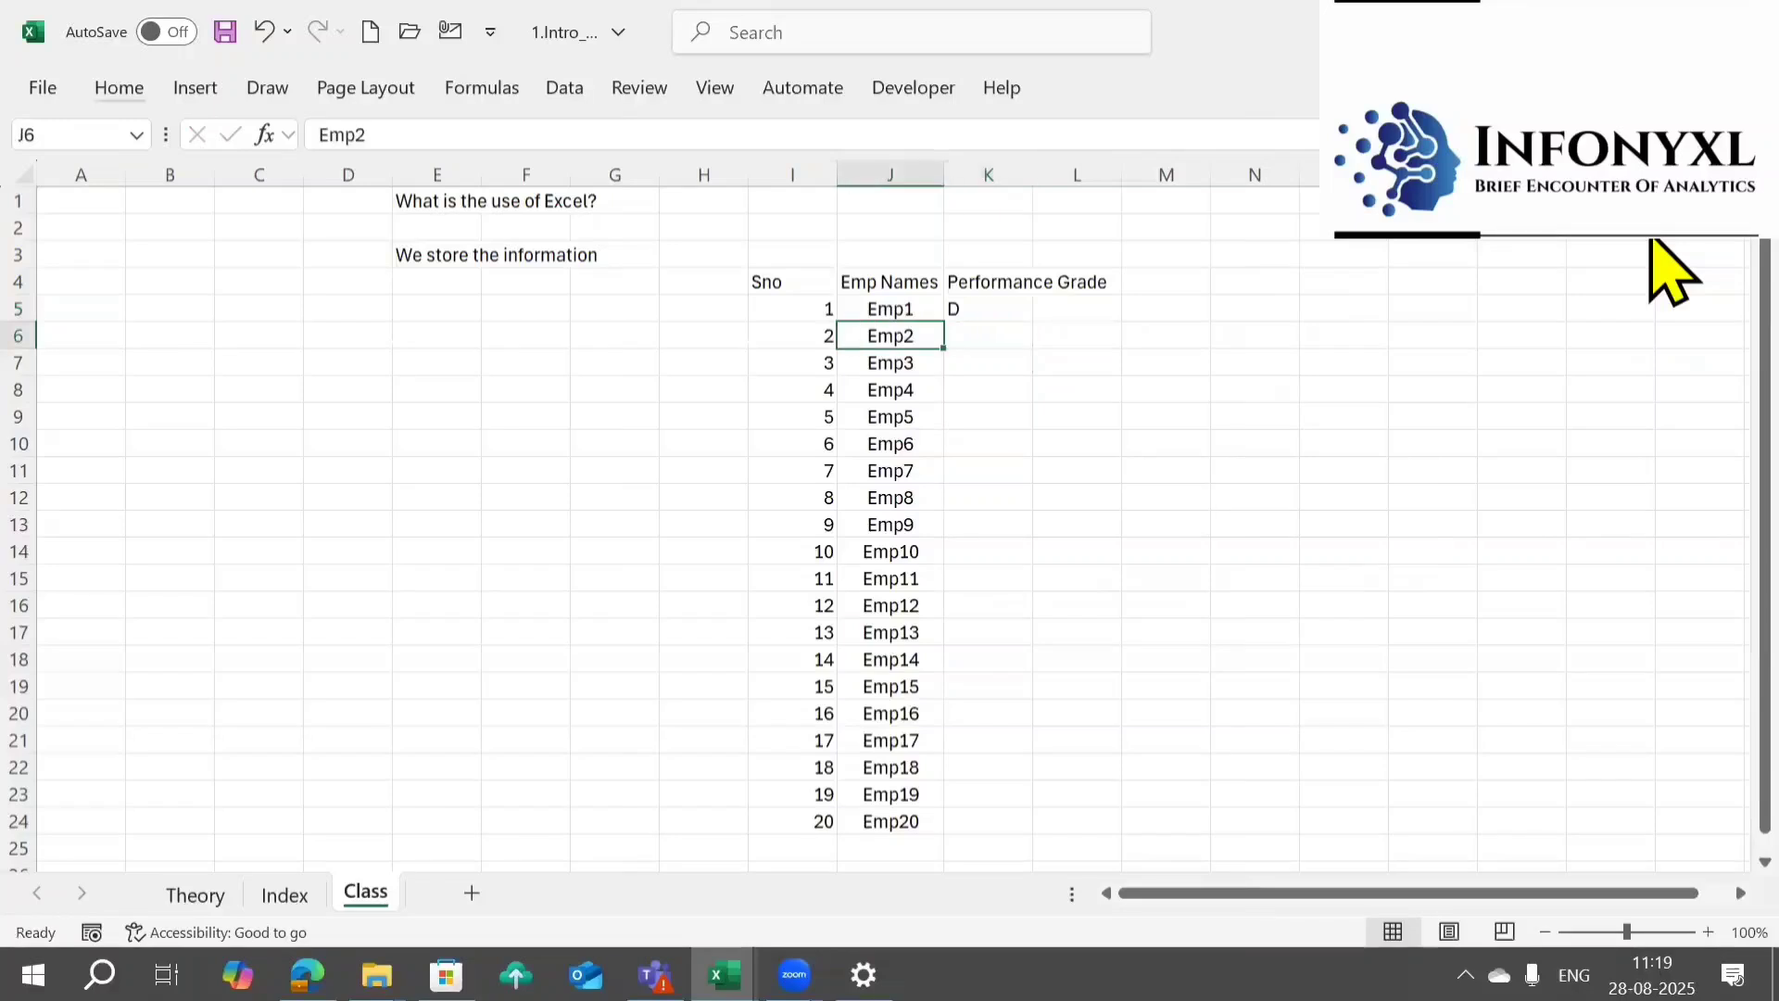
key("ctrl+Down")
key("Right")
key("ctrl+shift+Up")
key("ctrl+d")
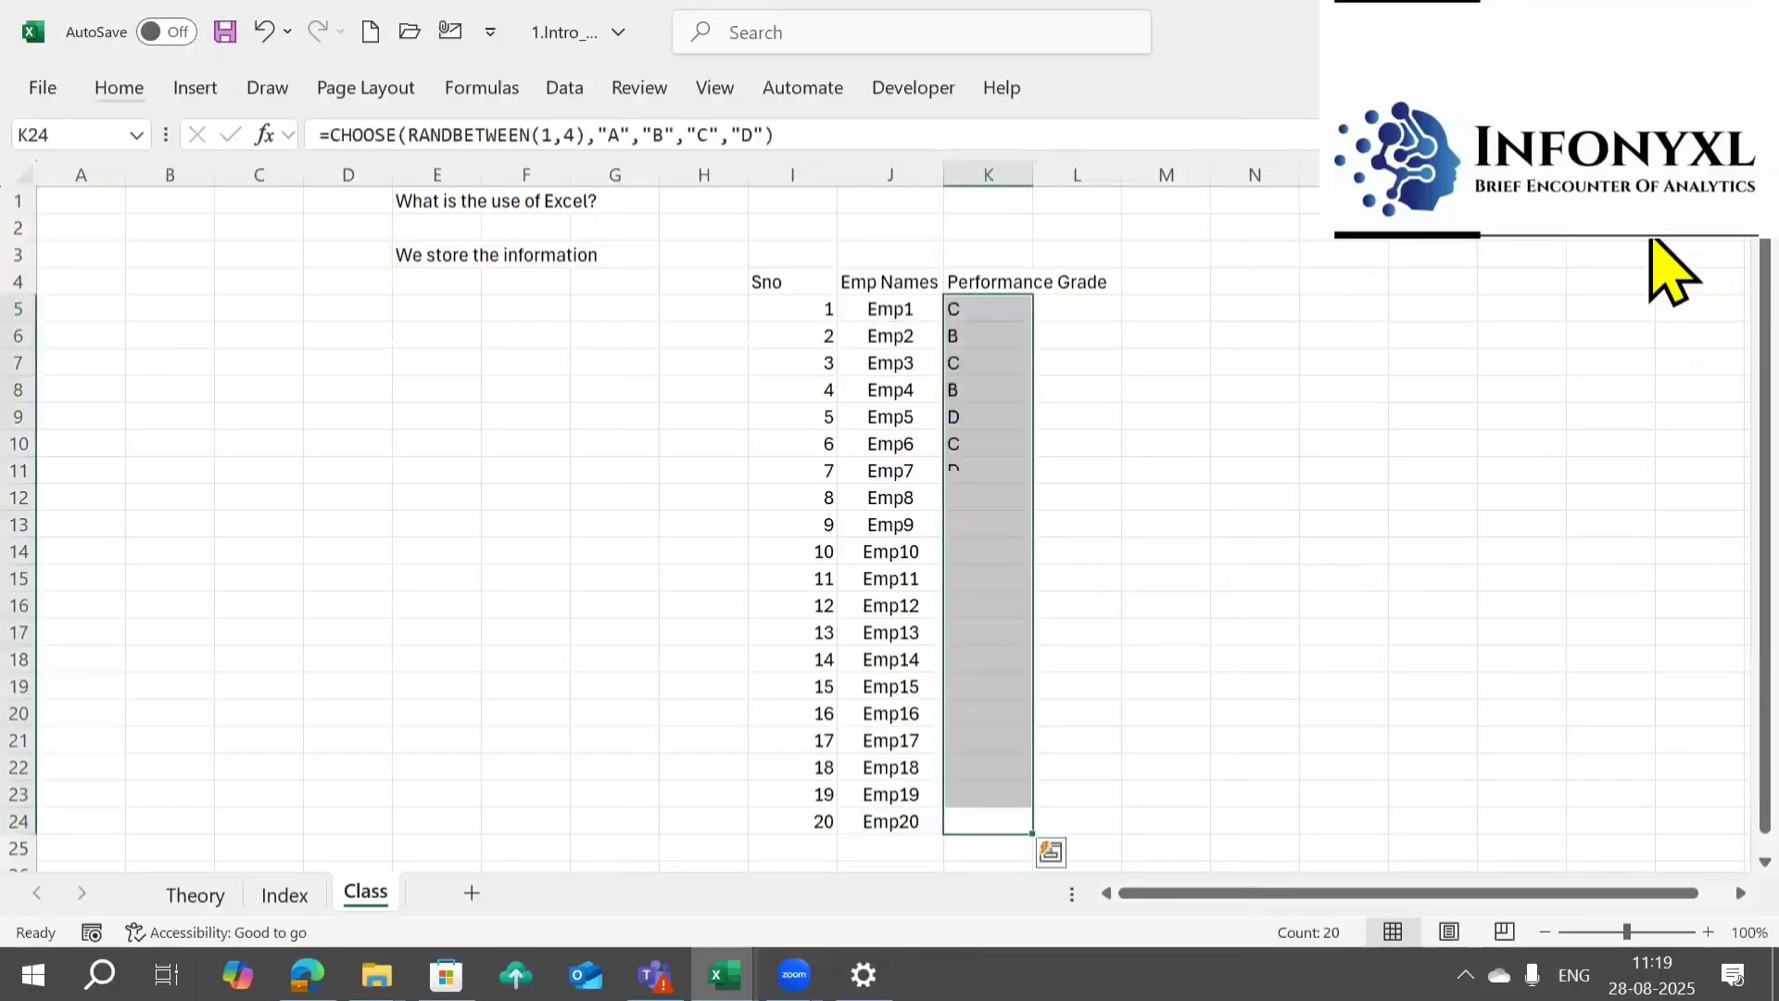
key("ctrl+c")
key("ctrl+alt+v")
key("v")
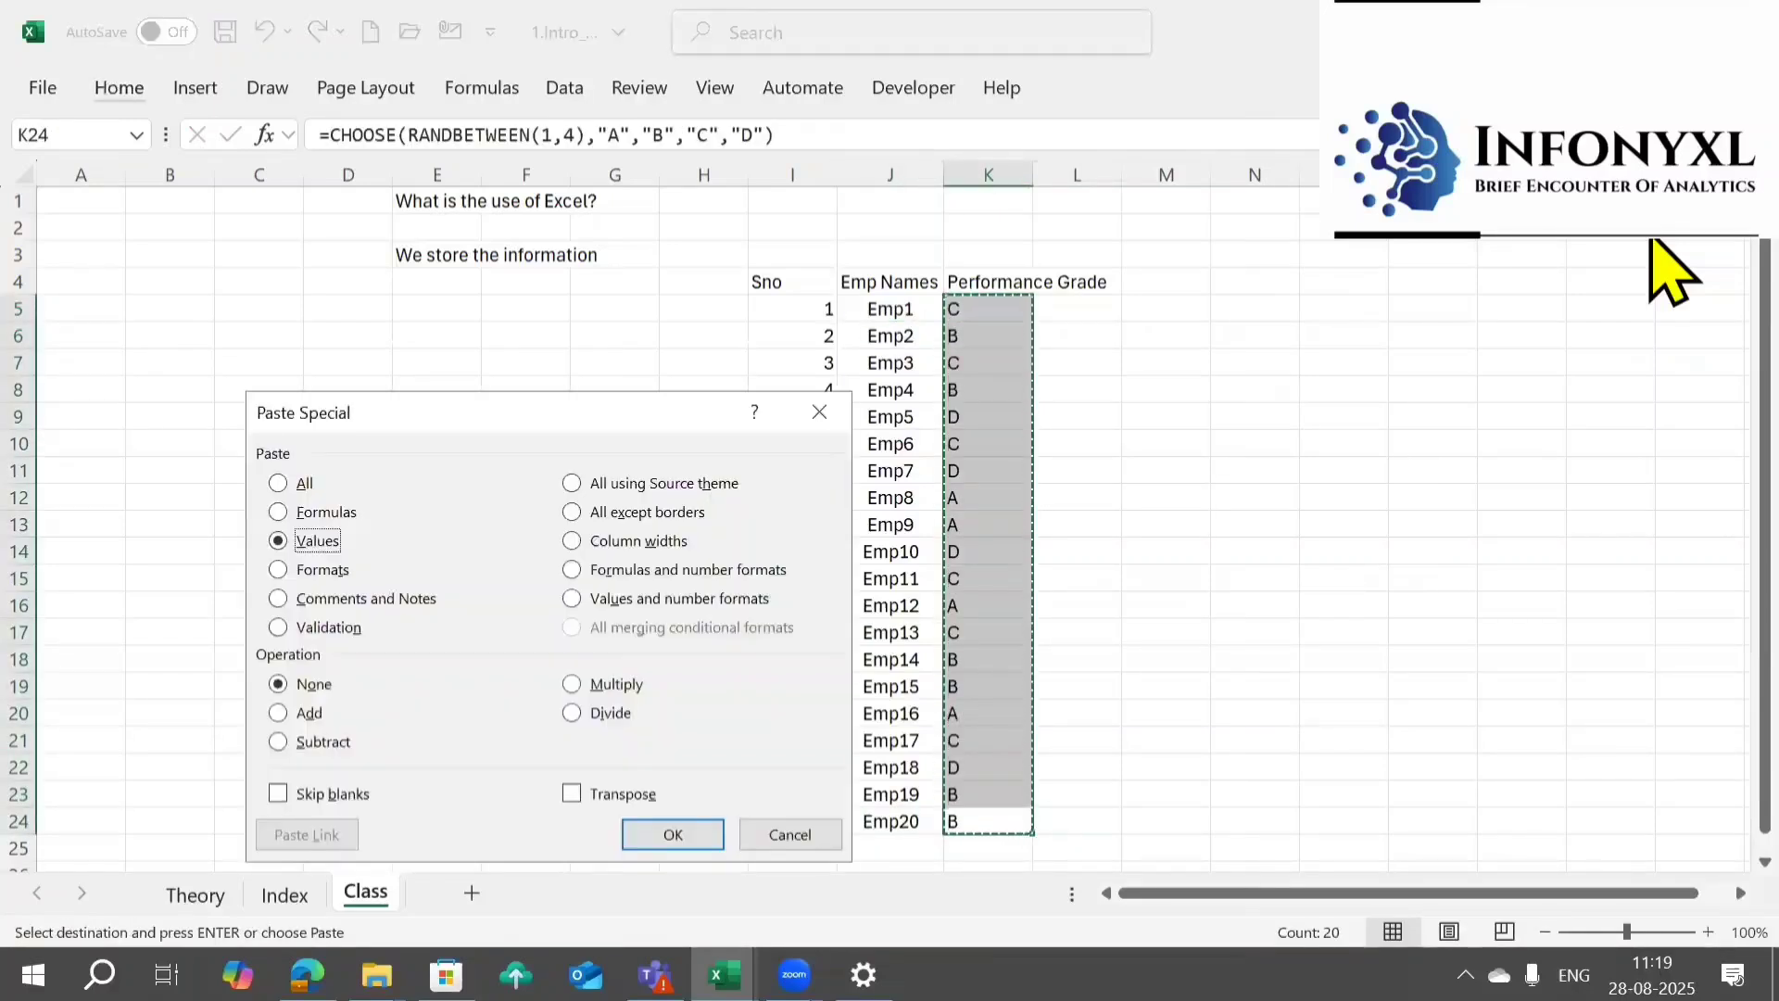
key("Return")
- Center-align the performance grades in K5:K24
key("alt")
key("h")
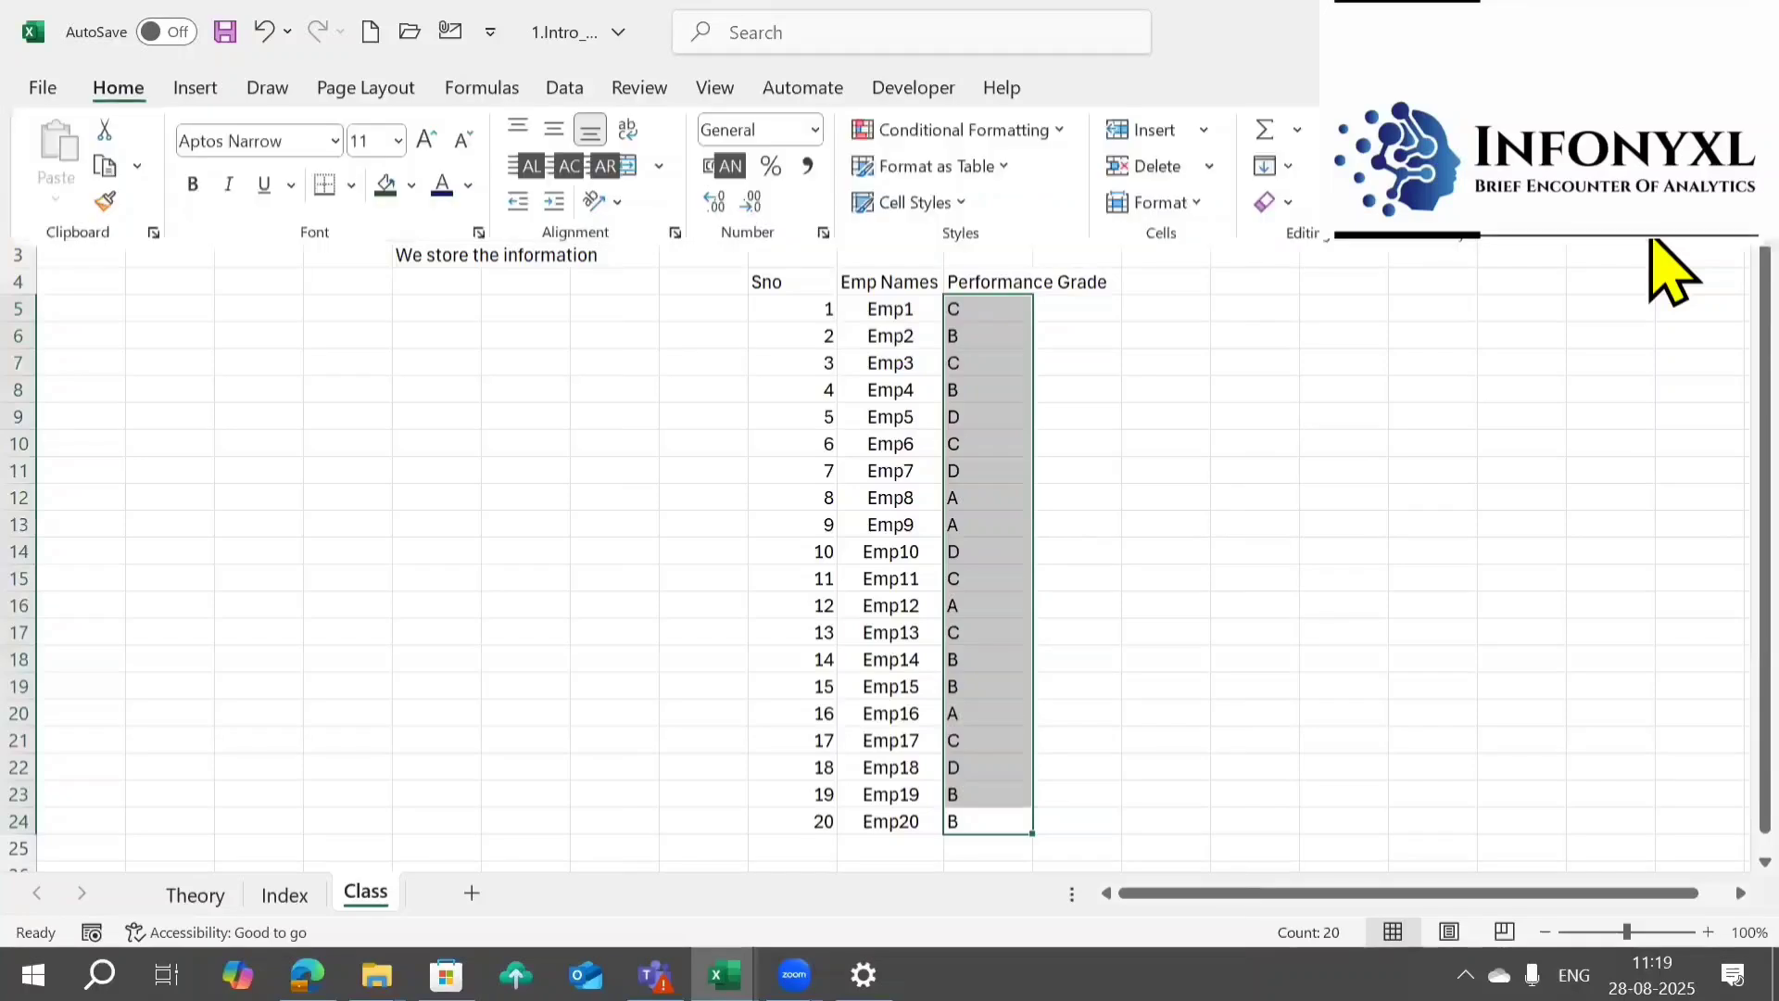
key("a")
key("c")
- AutoFit the width of column K to the "Performance Grade" header
key("Up")
key("ctrl+Up")
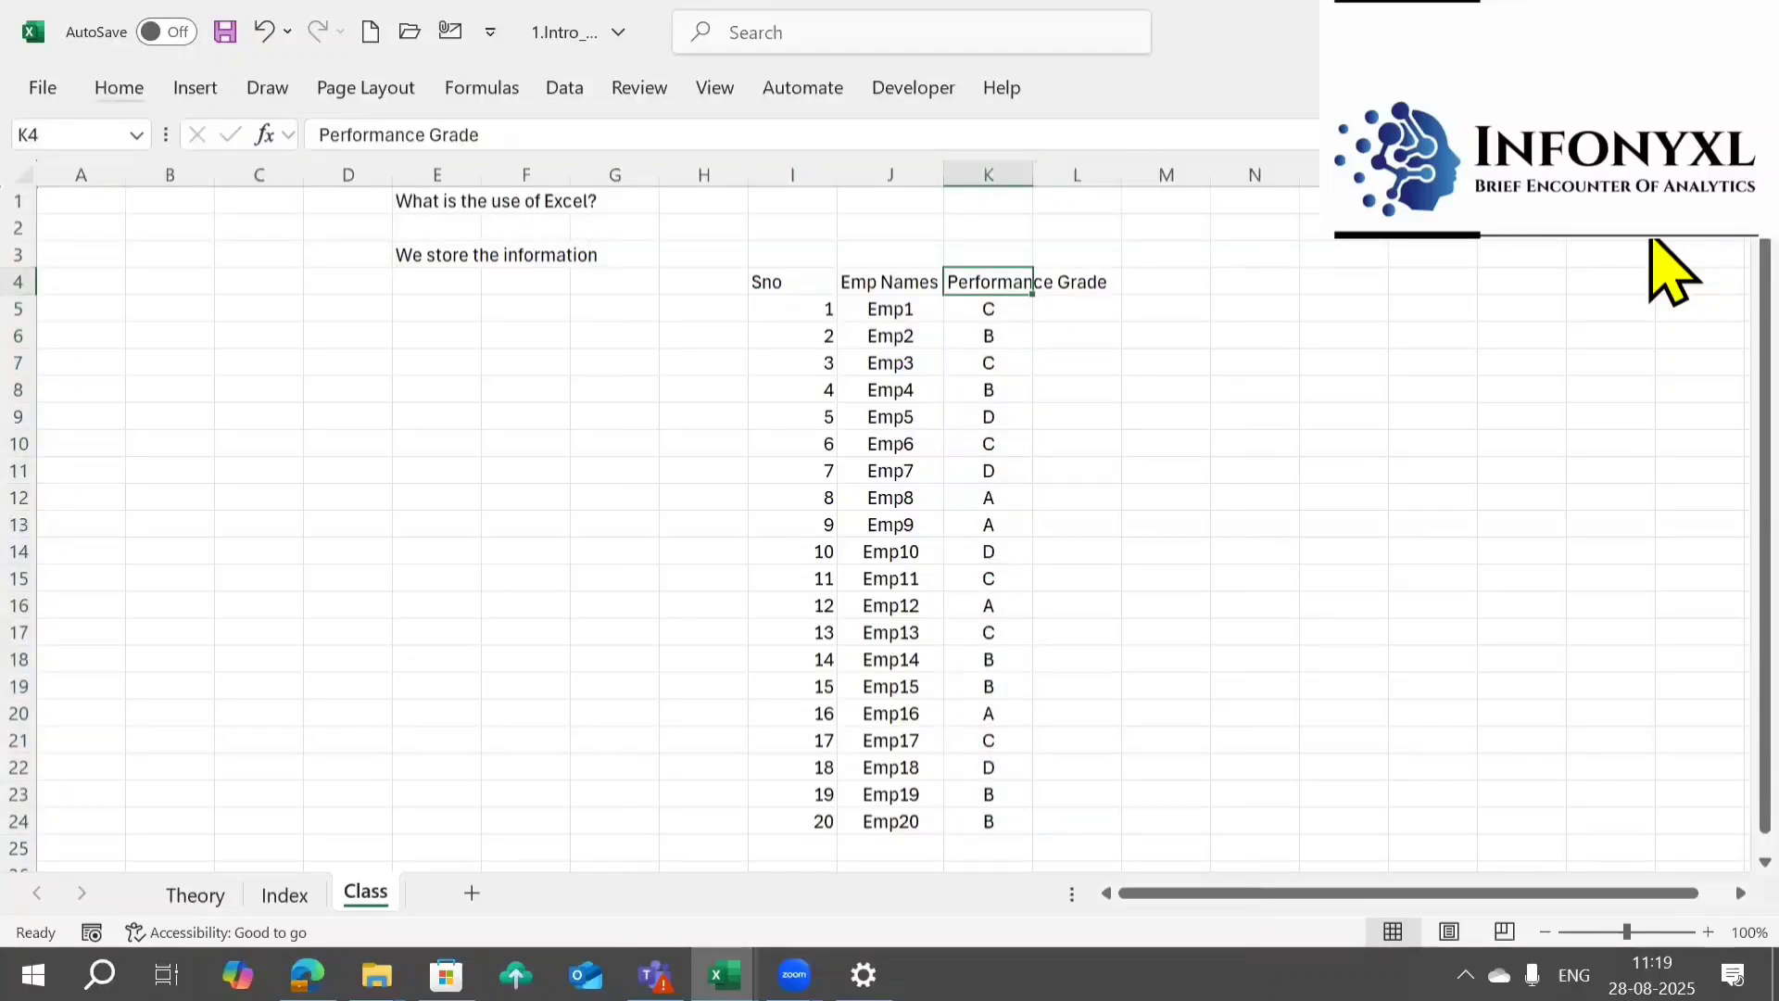
key("alt")
key("h")
key("o")
key("i")
- Enter the header "Salary" in cell L4
key("Right")
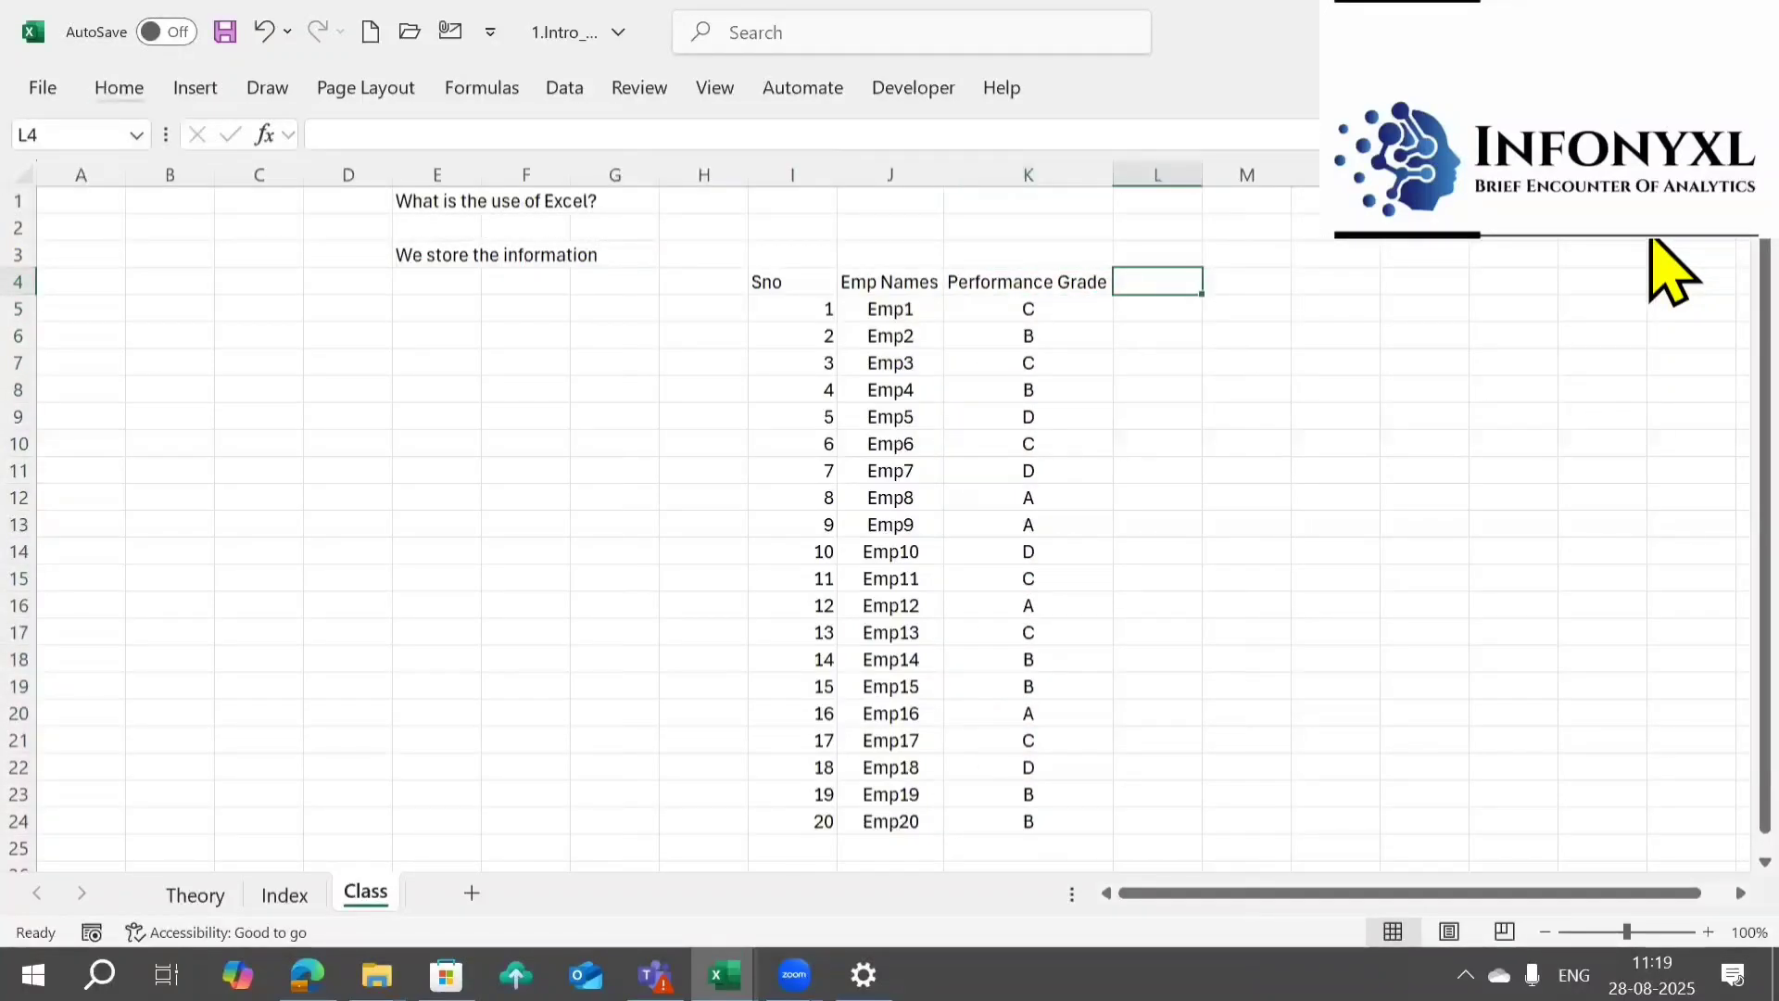
type("Salary")
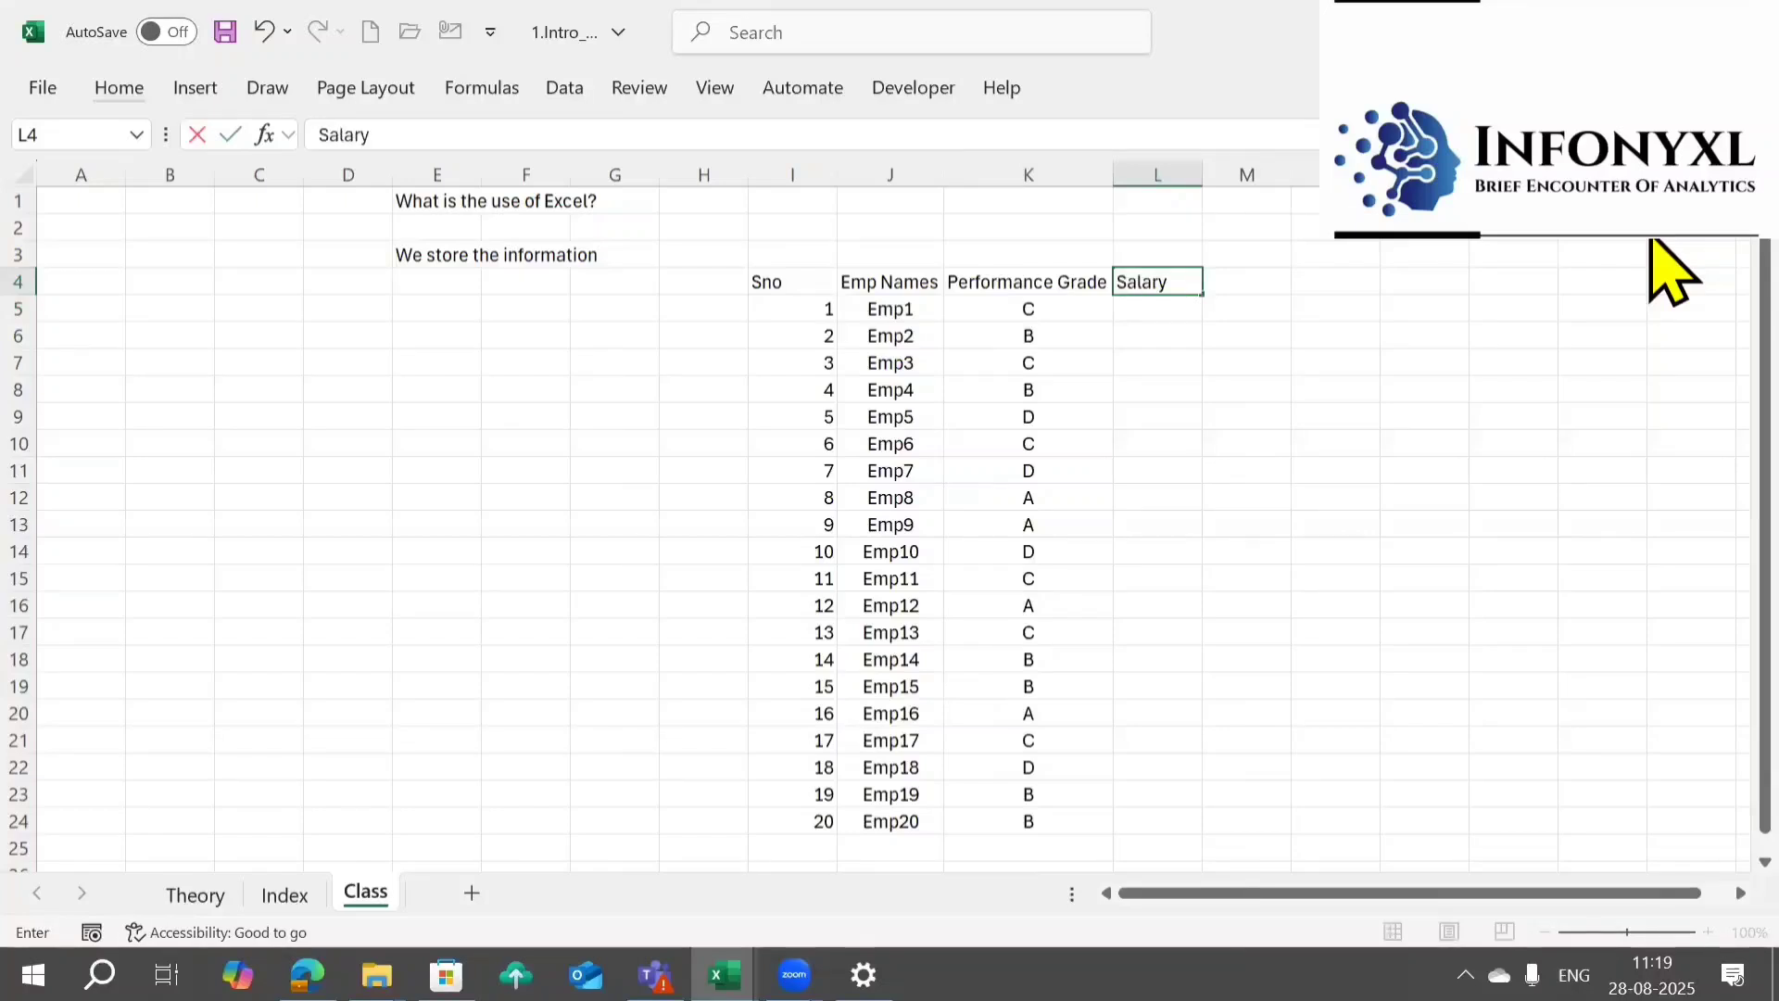
key("Return")
- Enter the formula =RANDBETWEEN(10000,100000) in cell L5
type("=ran")
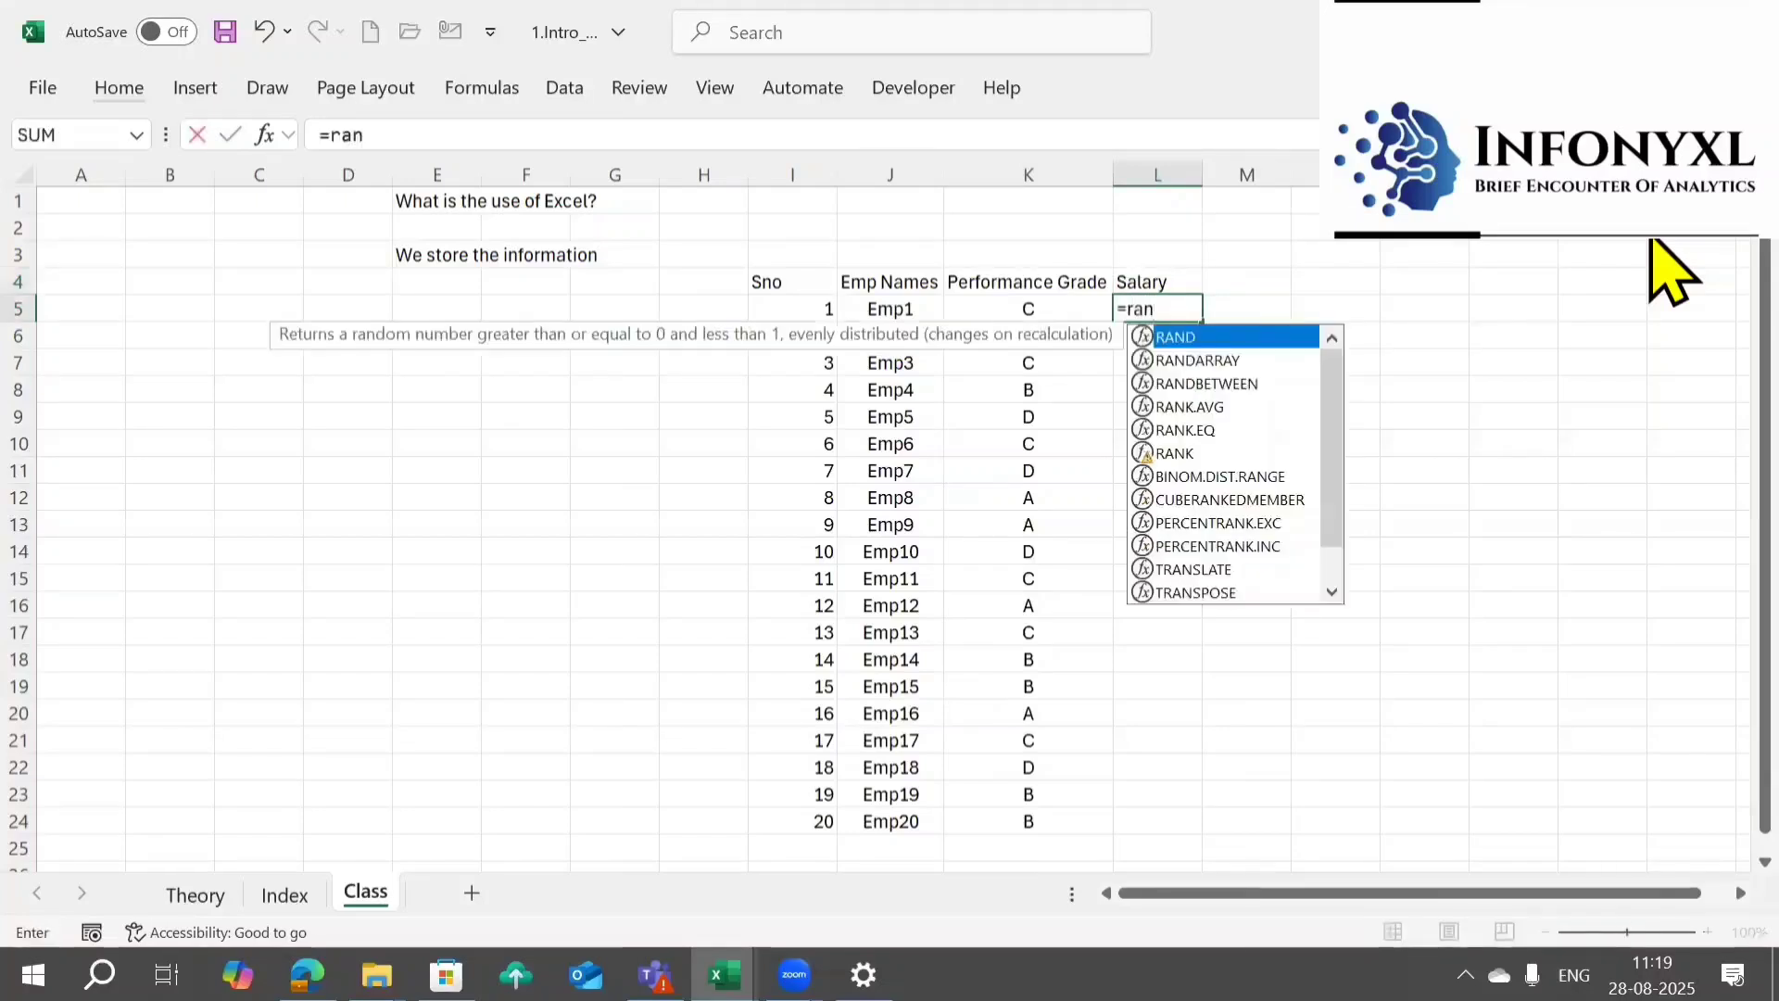
key("Down")
key("Down")
key("Tab")
type("100")
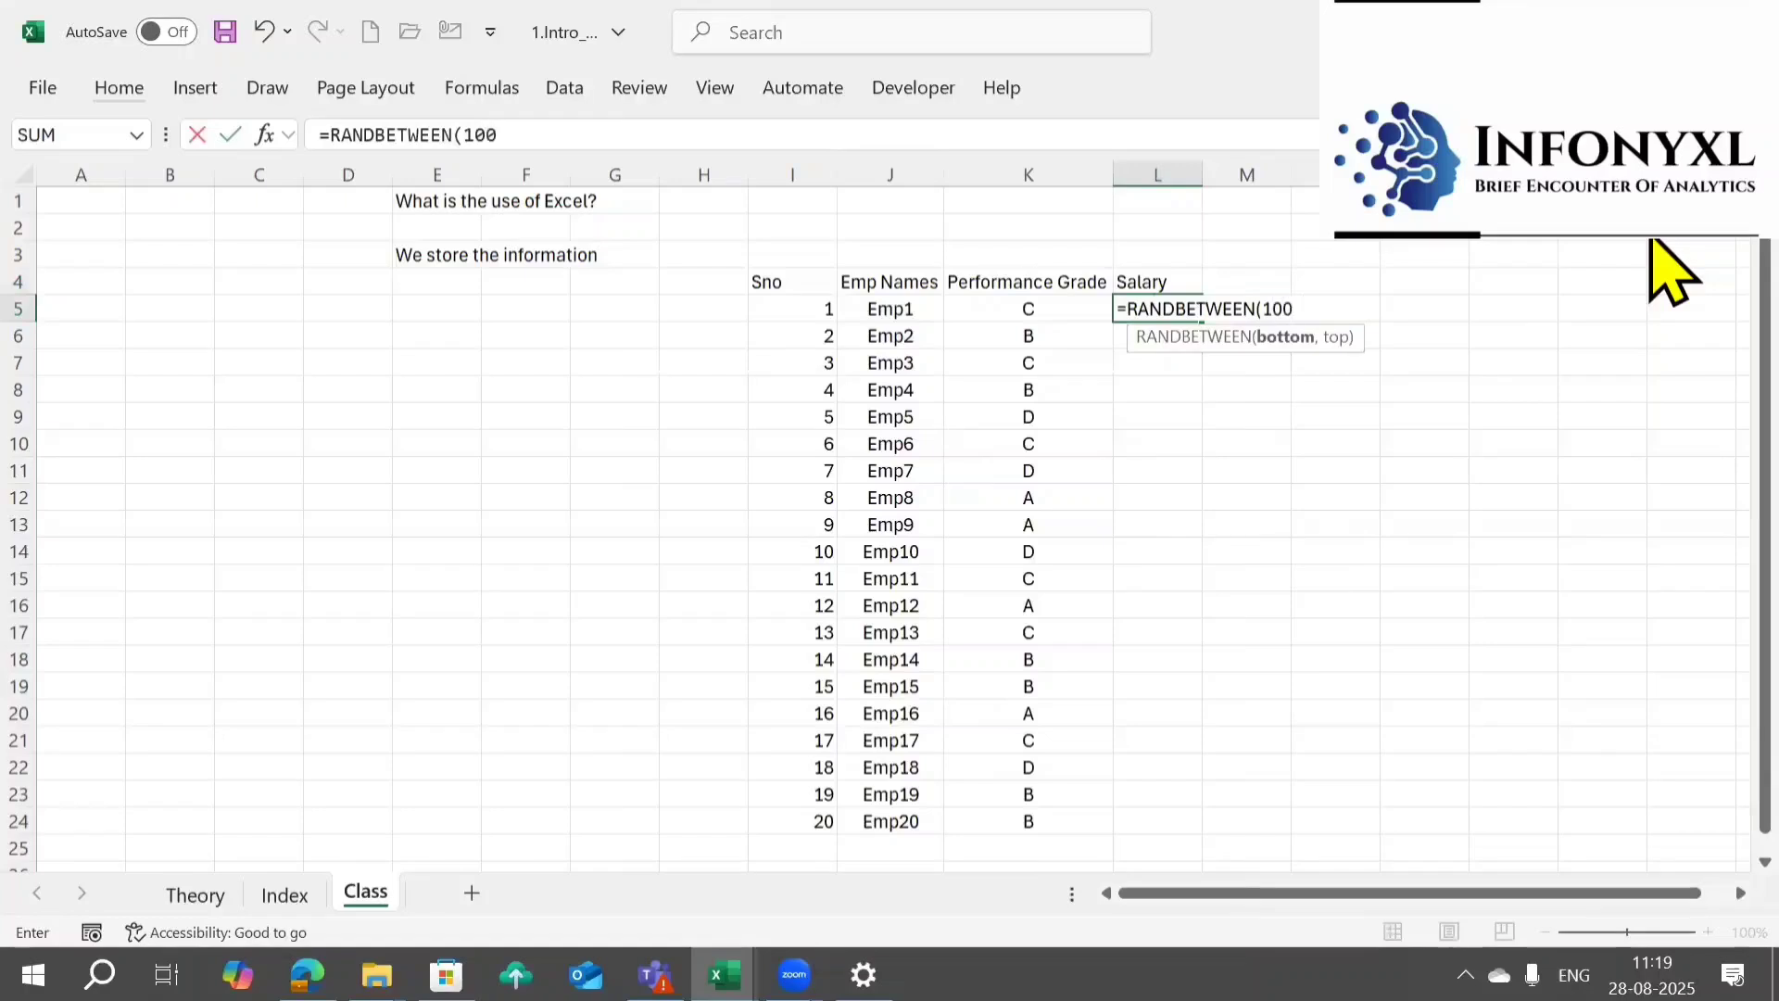
type("00,10000")
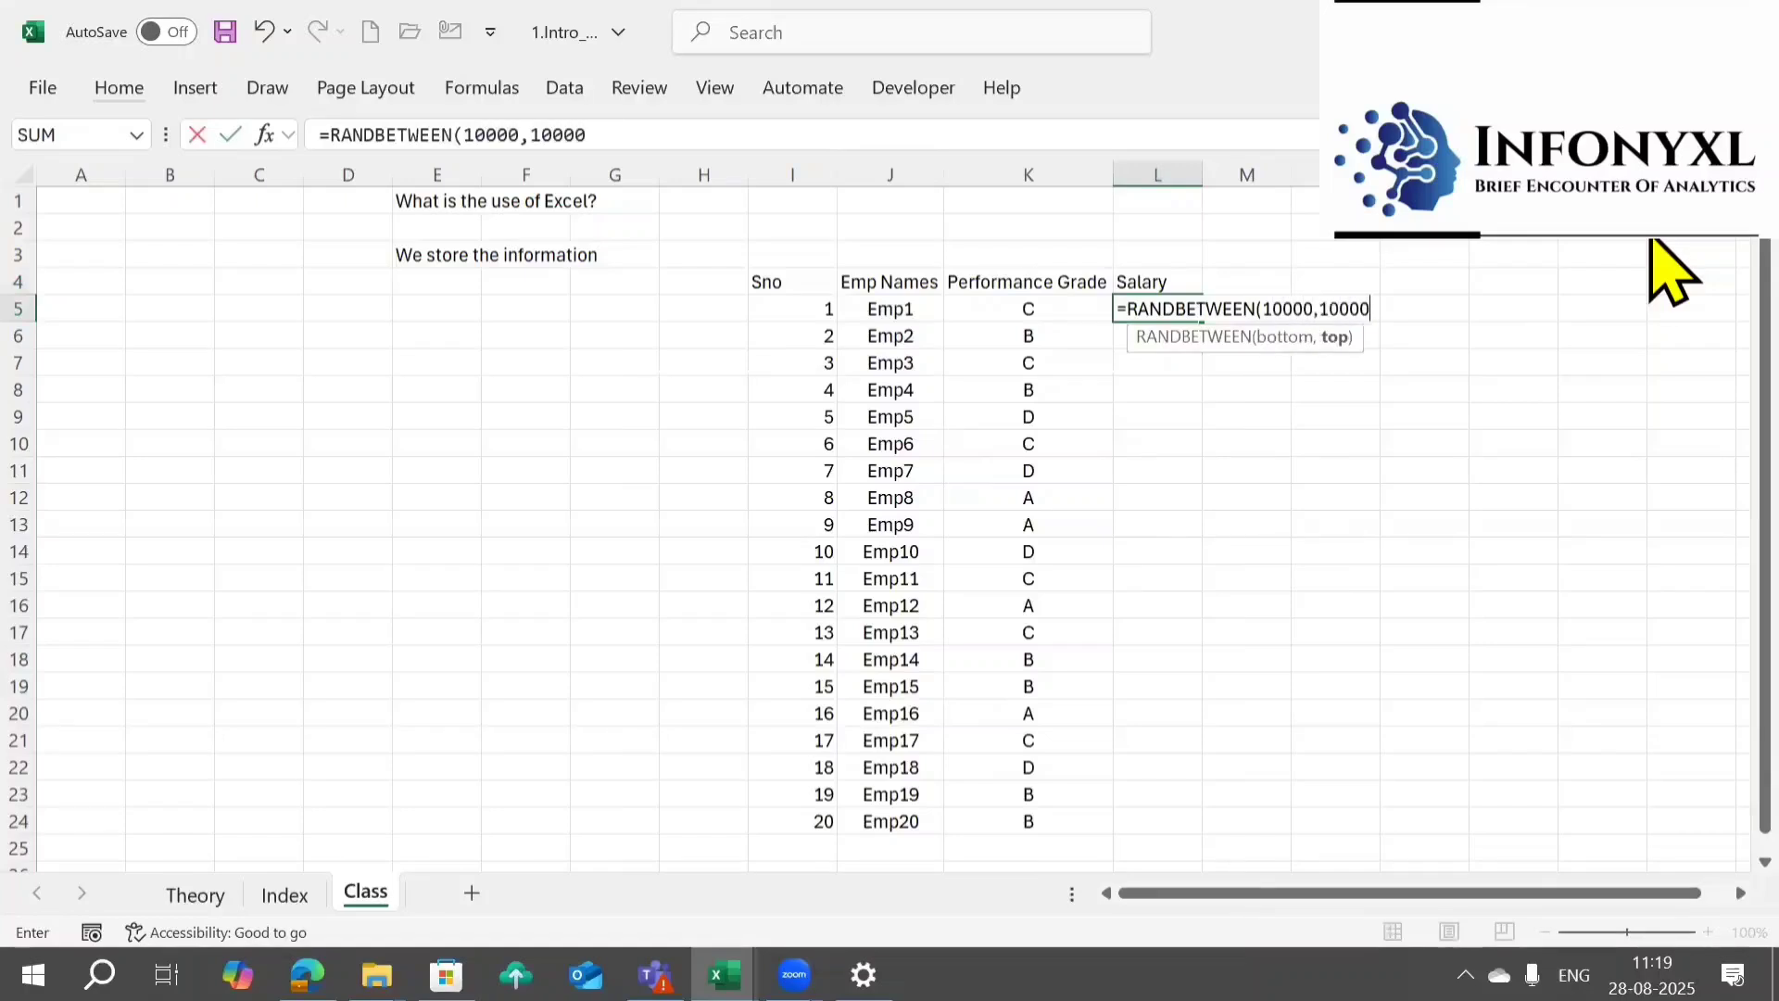
type("0)")
key("Return")
- Fill the salary formula from L5 down to L24, alongside the last employee
key("Left")
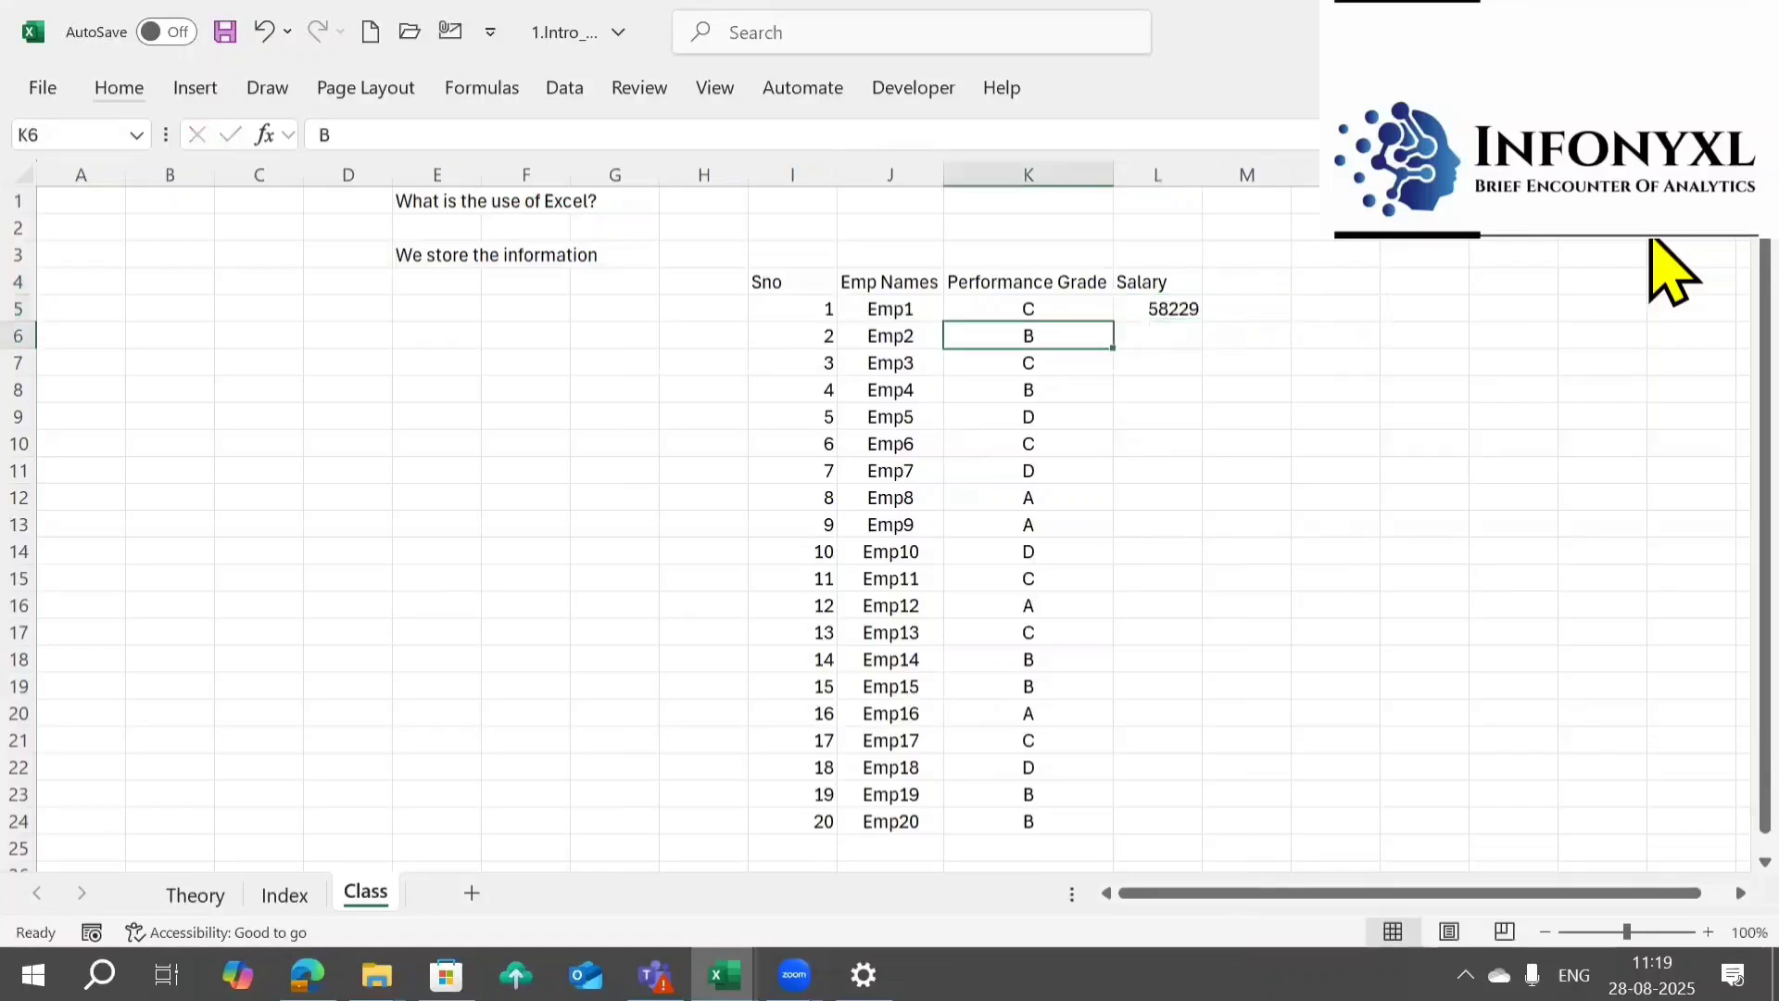
key("ctrl+Down")
key("Right")
key("ctrl+shift+Up")
key("ctrl+d")
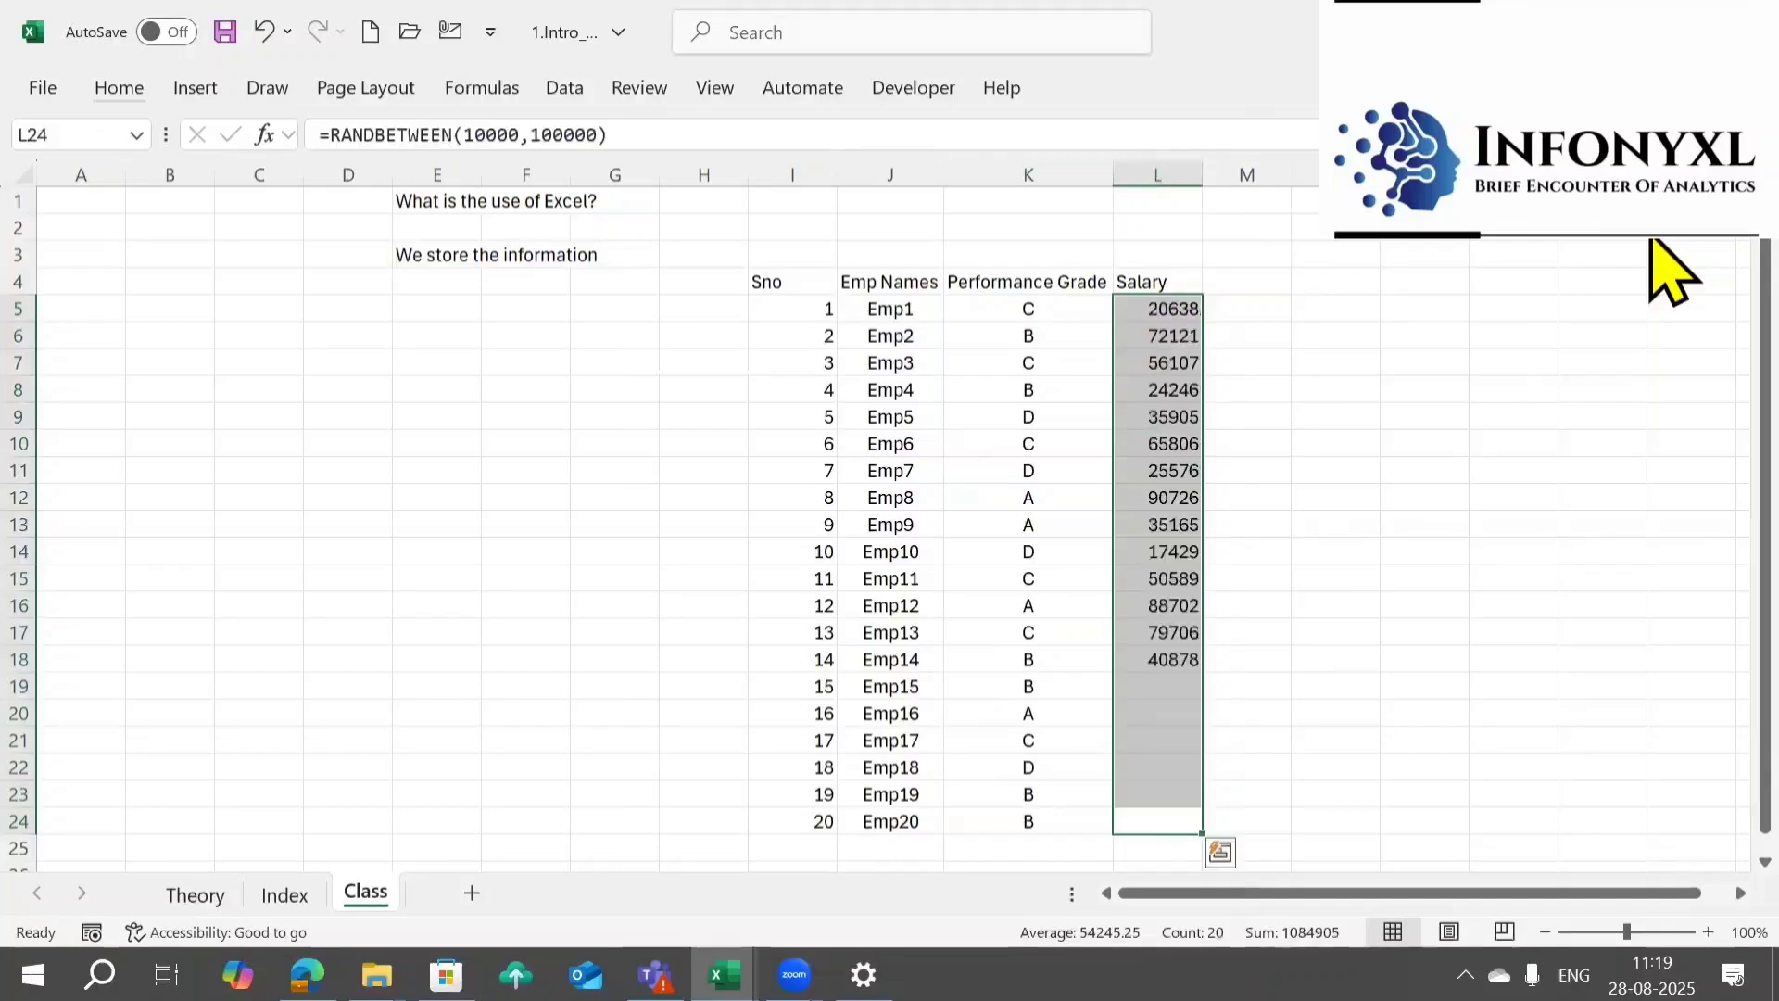
- Replace the salary formulas in L5:L24 with their values using Paste Special
key("ctrl+c")
key("alt")
key("h")
key("v")
key("s")
key("v")
key("Return")
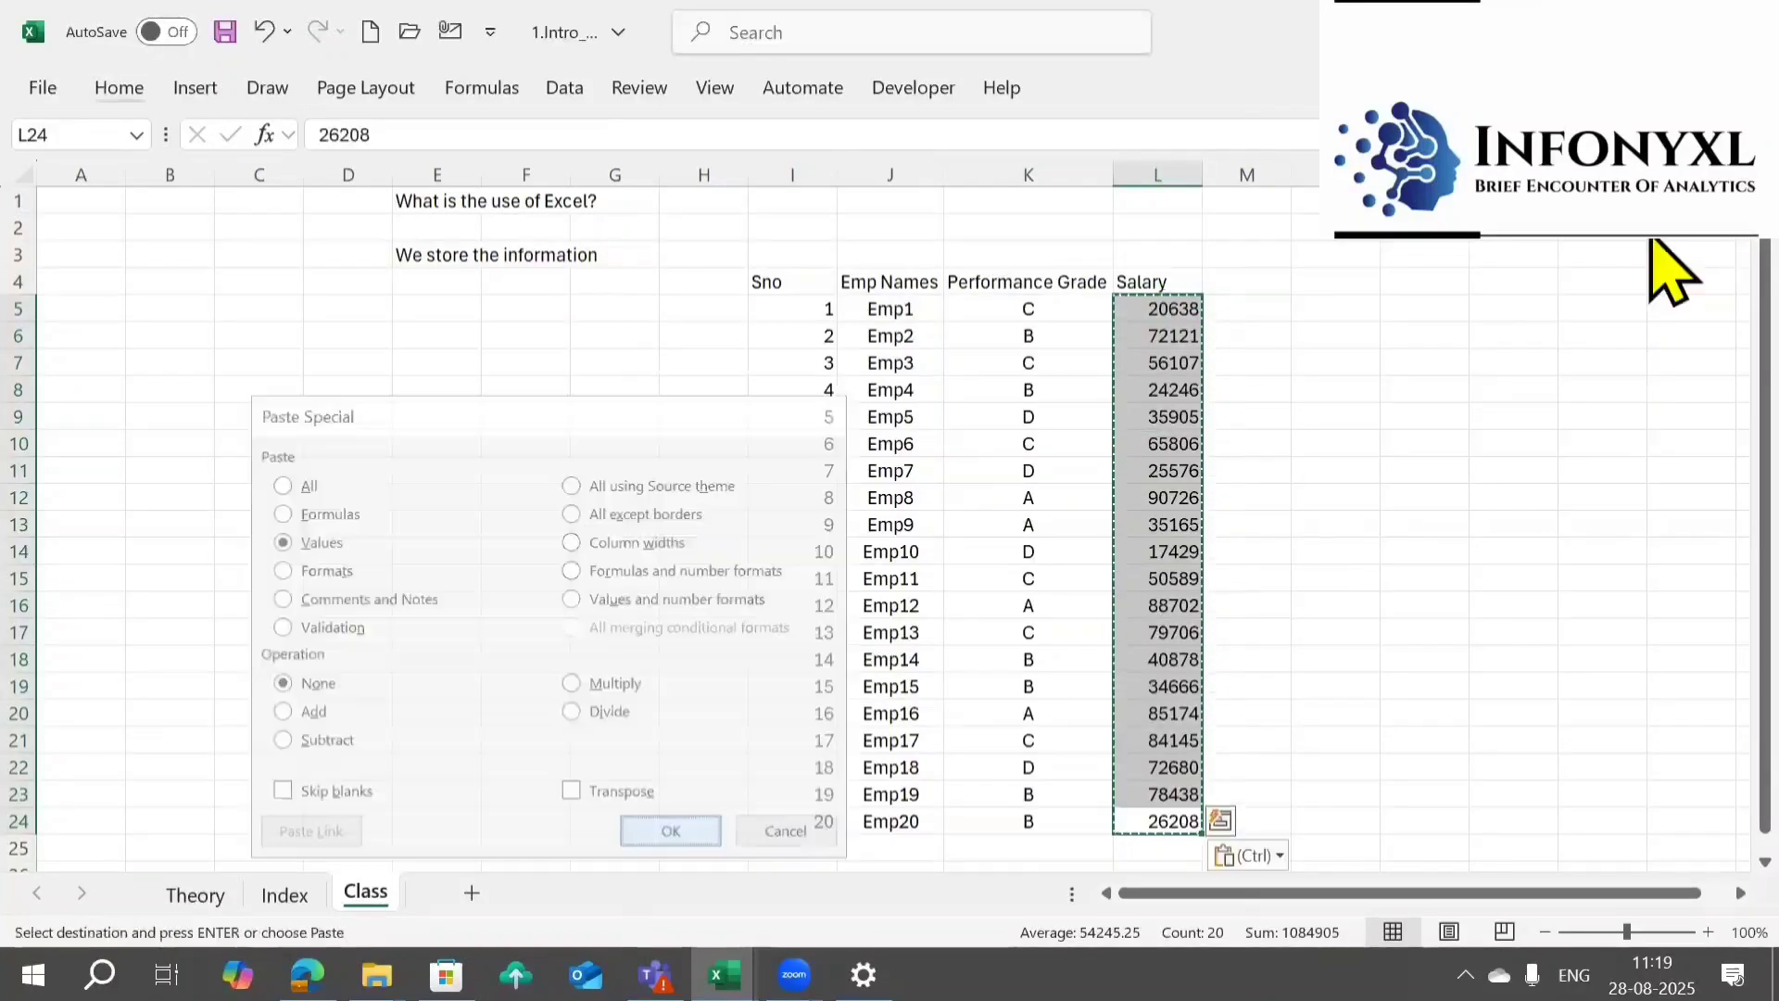
- Center-align the "Salary" header in cell L4
key("Up")
key("ctrl+Up")
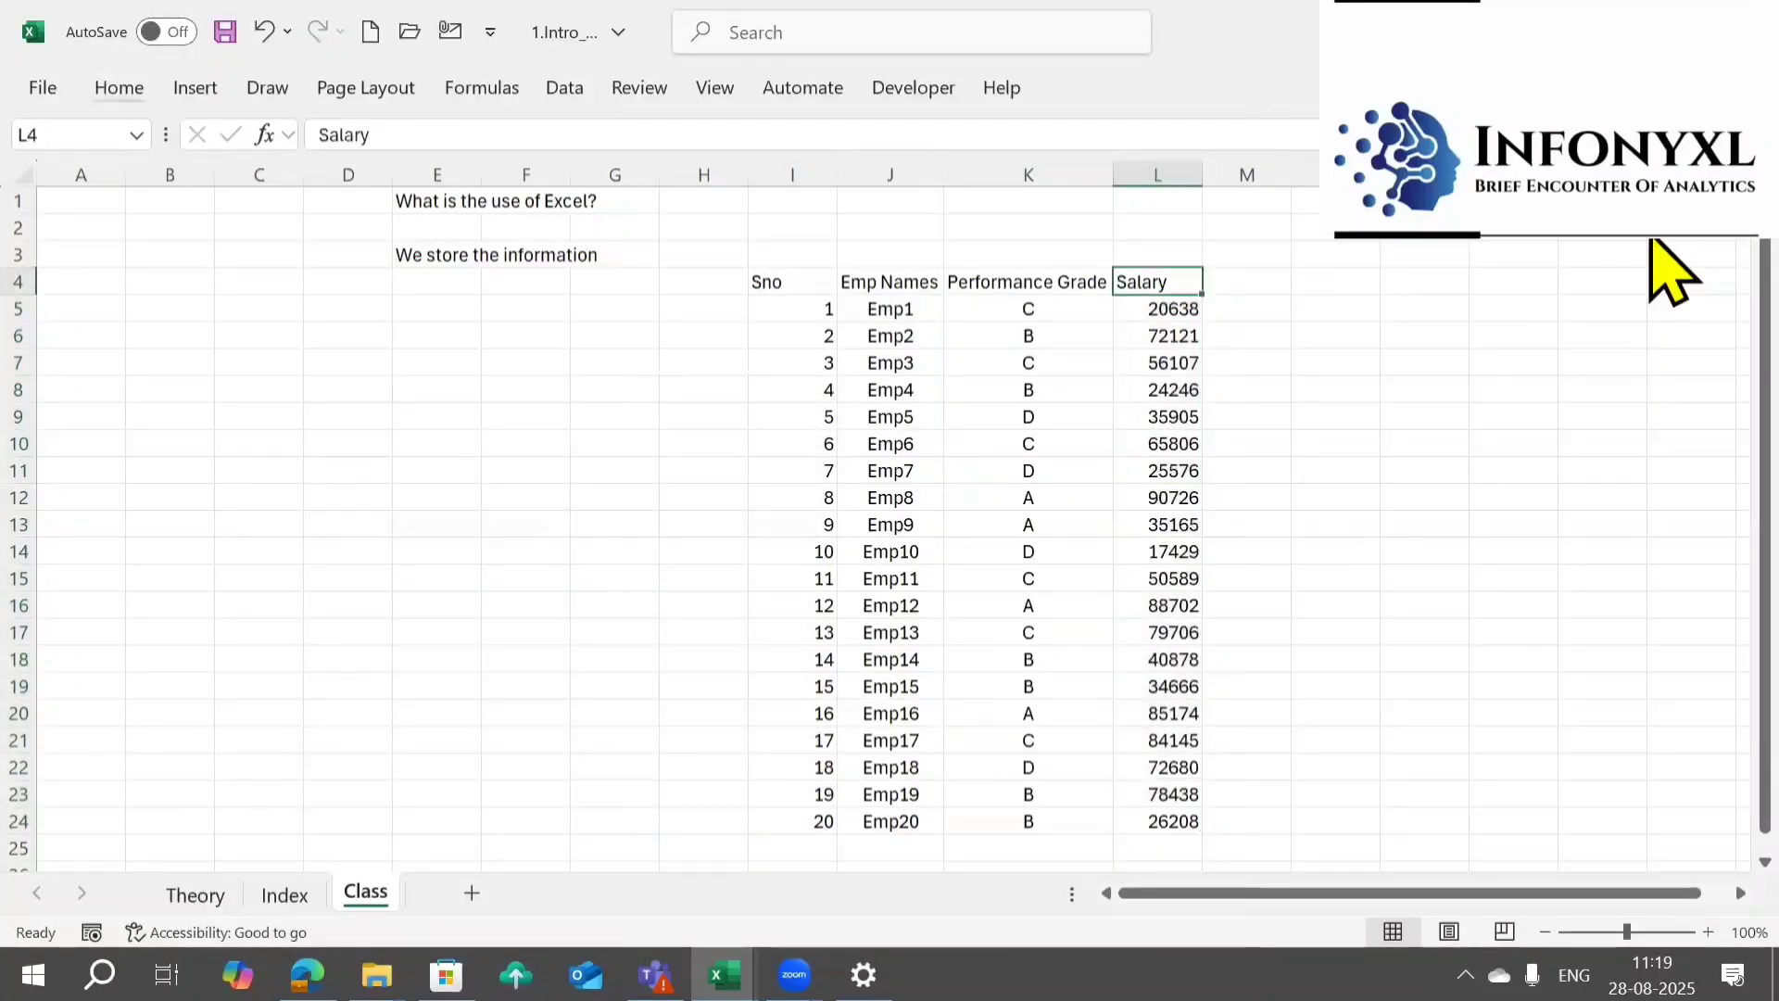
key("alt")
key("Escape")
- Enter the header "Location" in cell M4
key("Right")
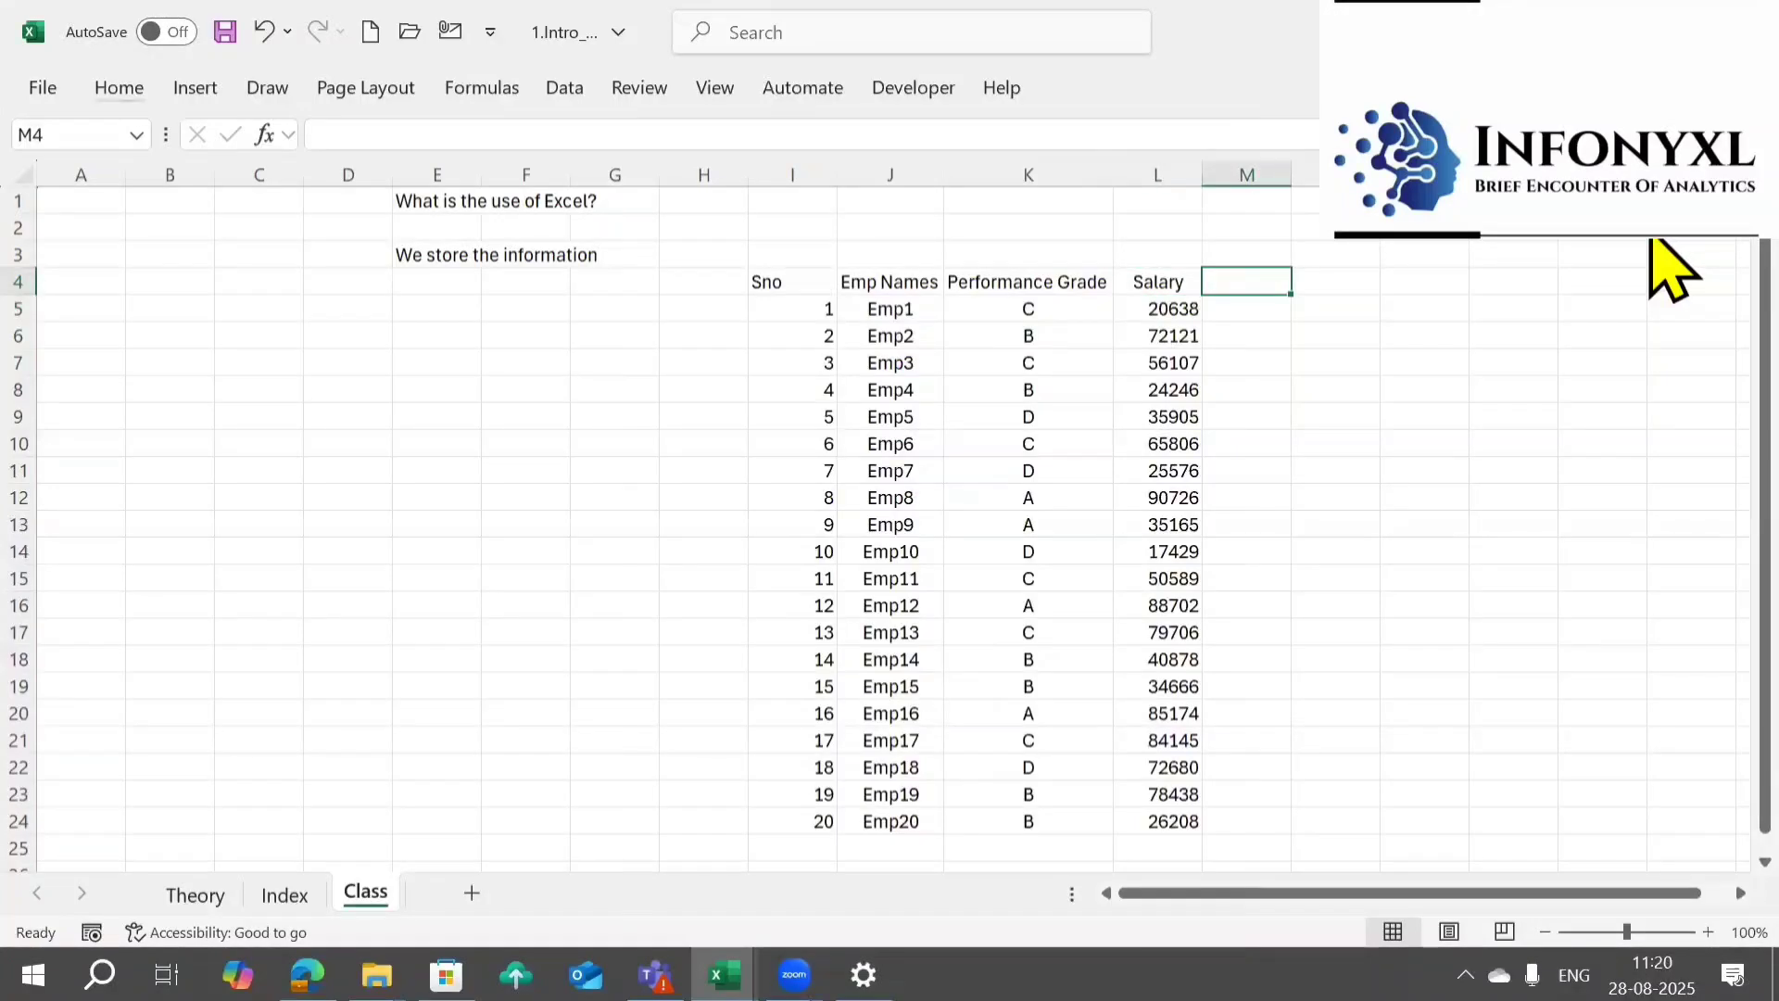
type("Location")
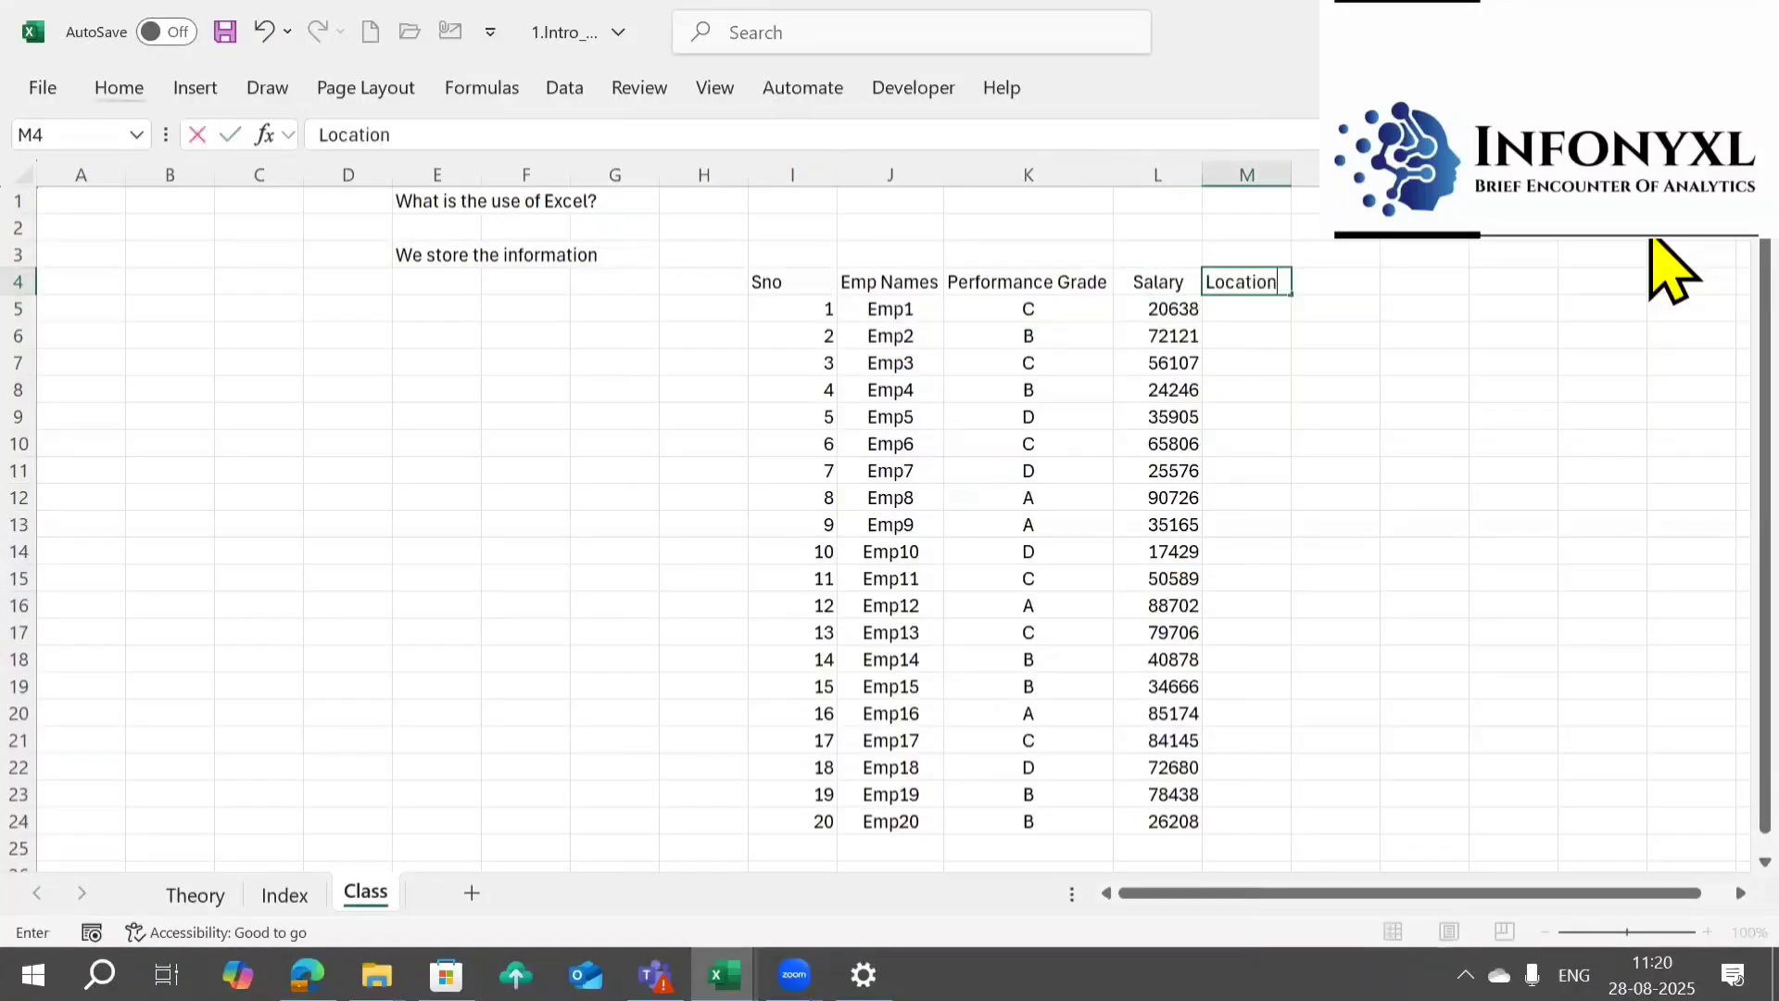
key("Return")
- Enter the locations Hyd, Chennai, US, UK and Banglore in cells M5 to M9
type("Hyd")
key("Return")
type("C")
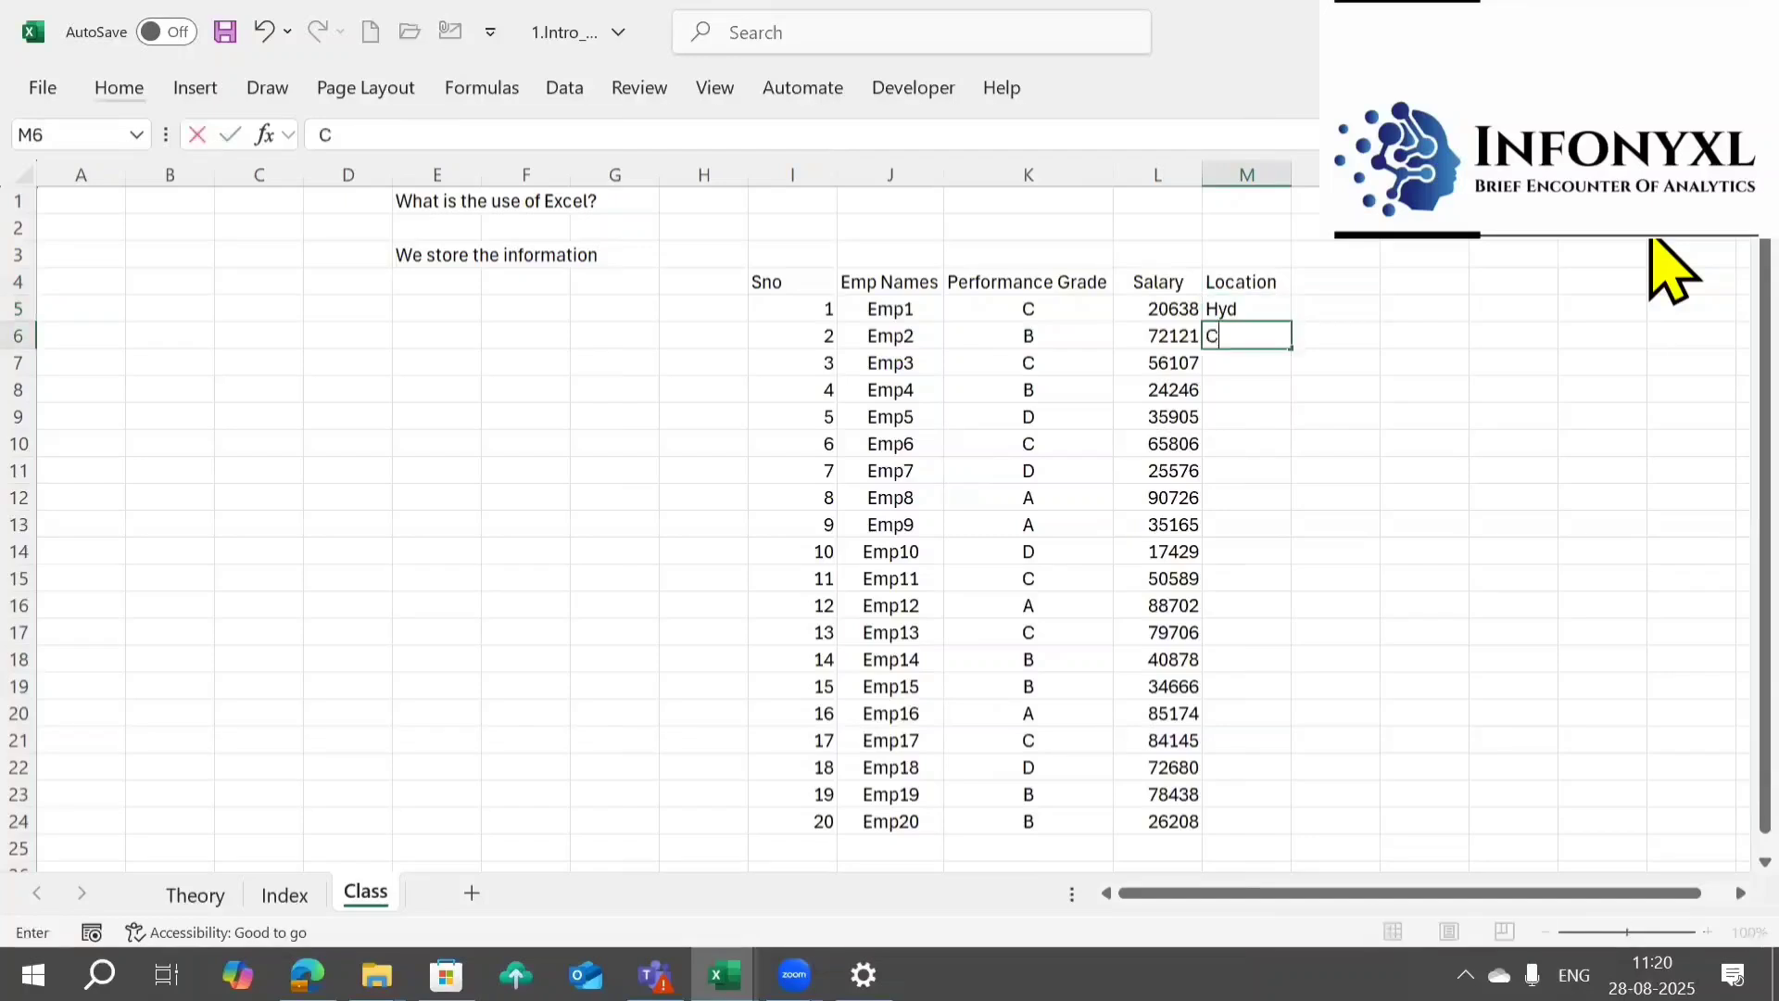
type("hennai")
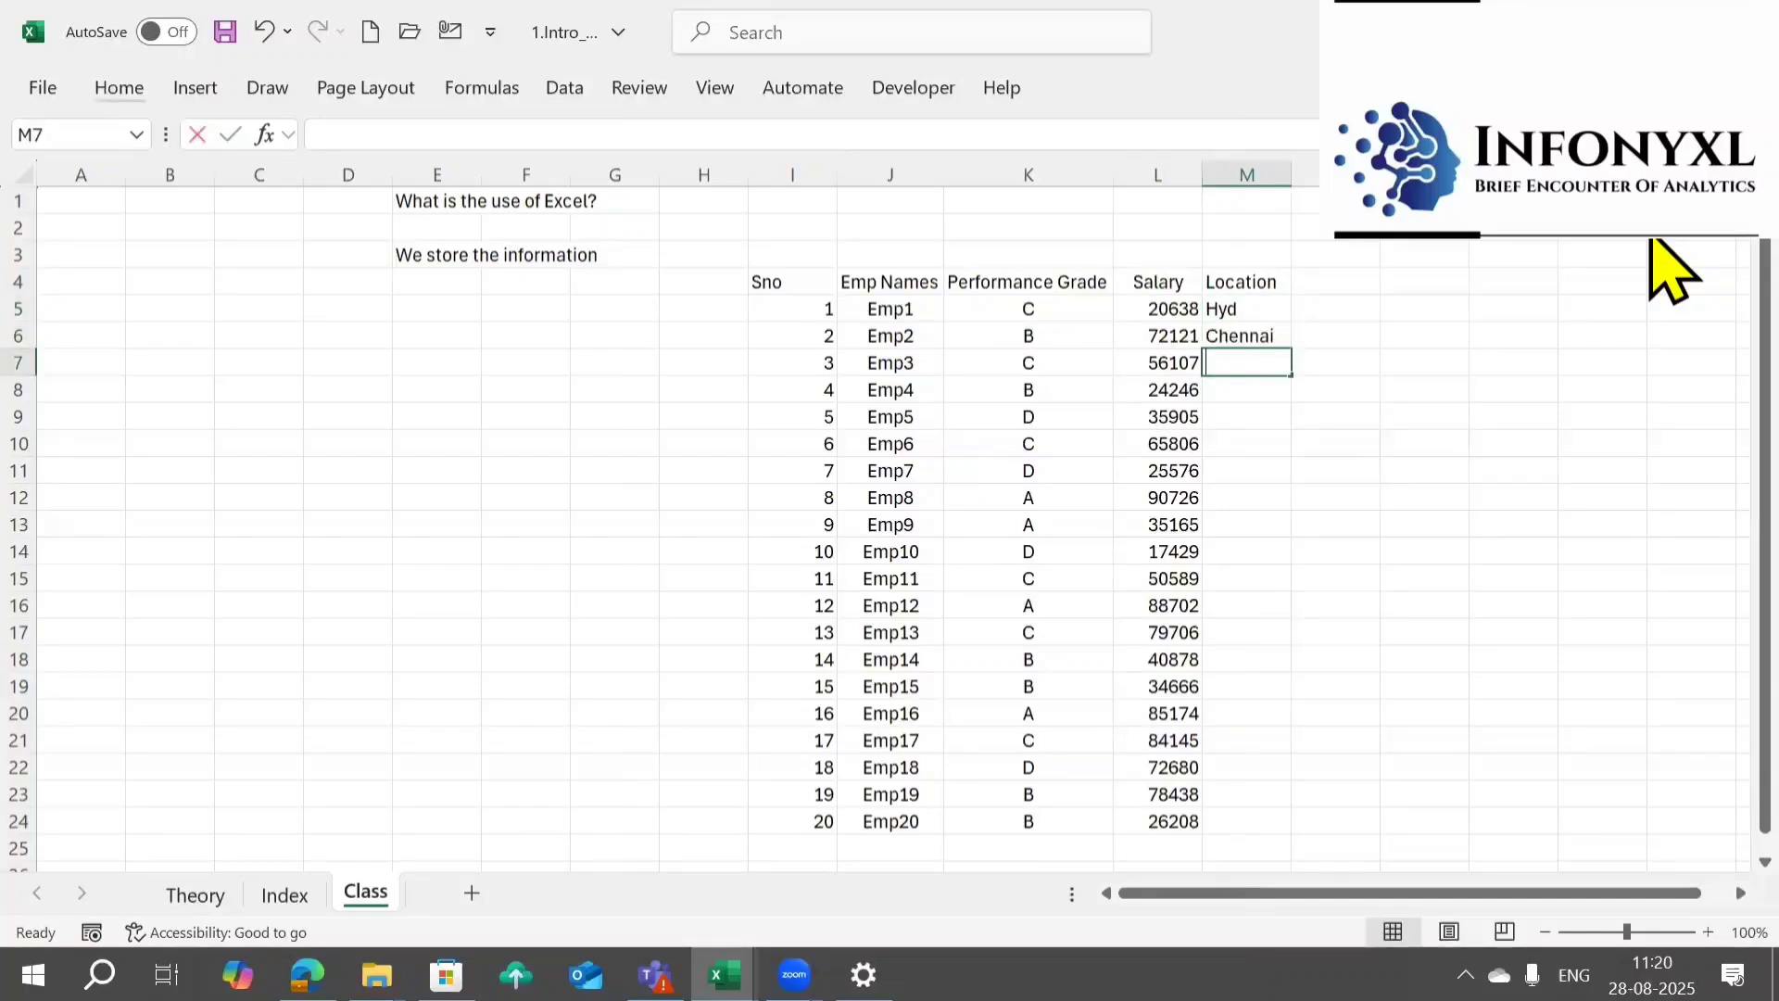
type("US")
key("Return")
type("US")
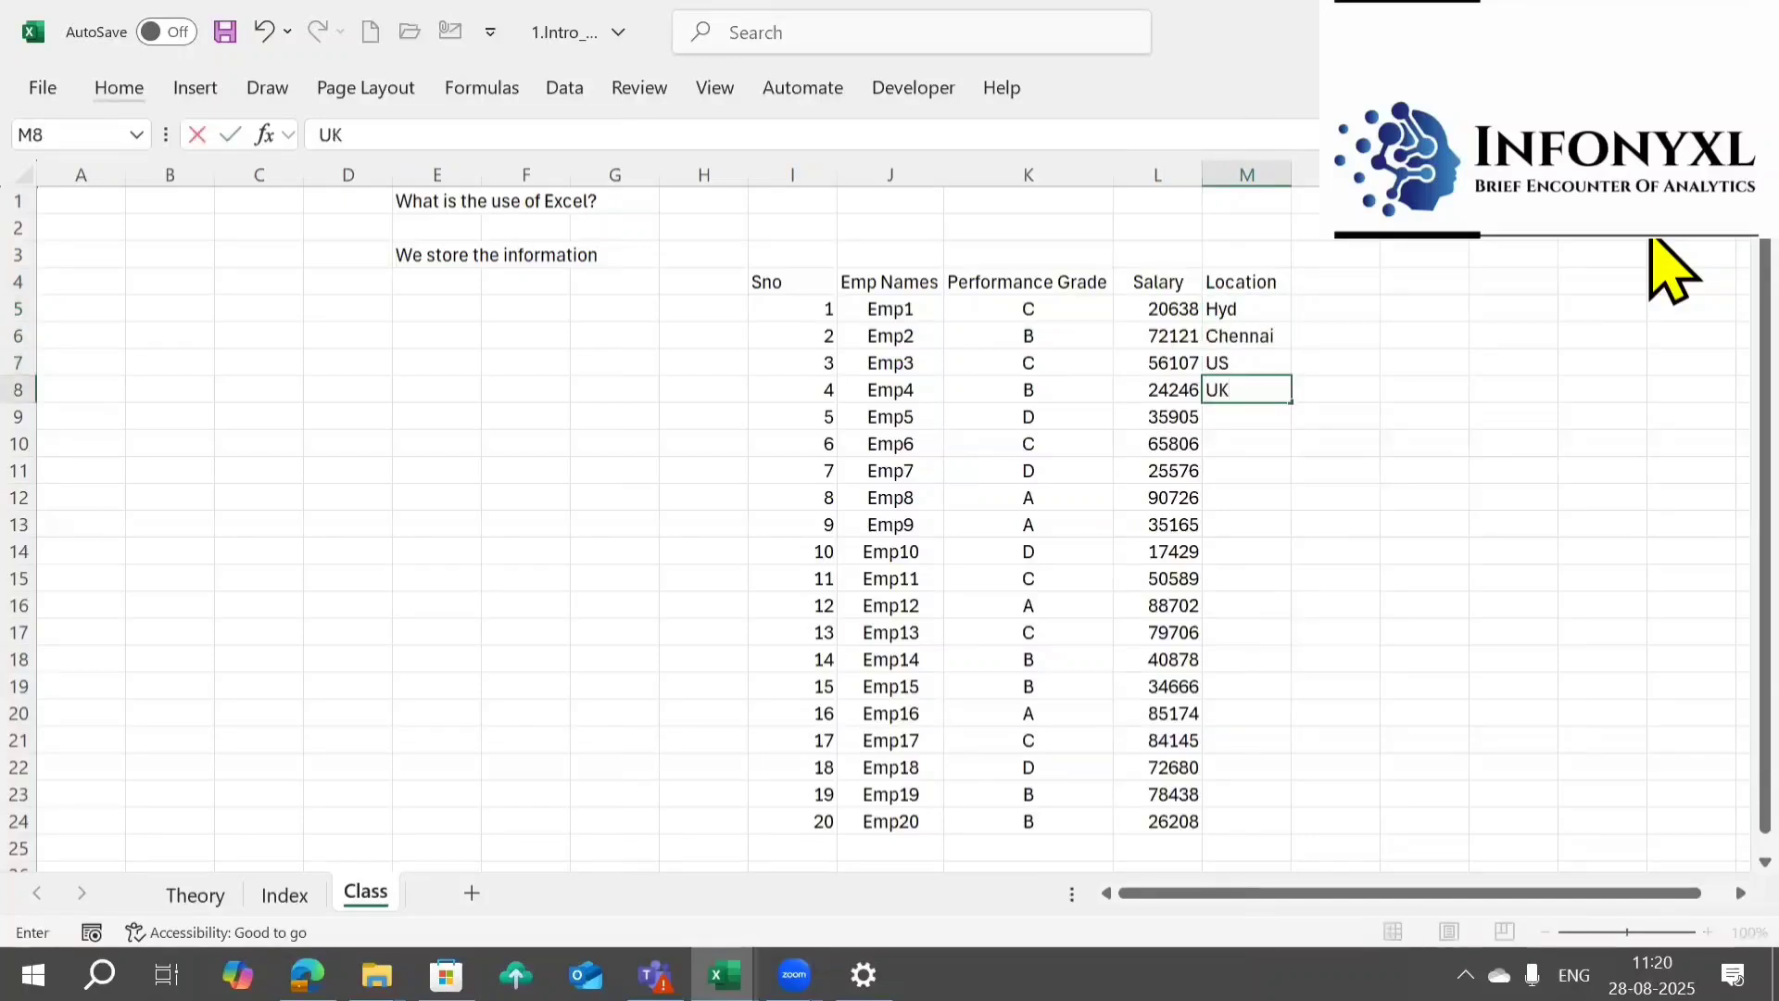
key("Return")
type("Bna")
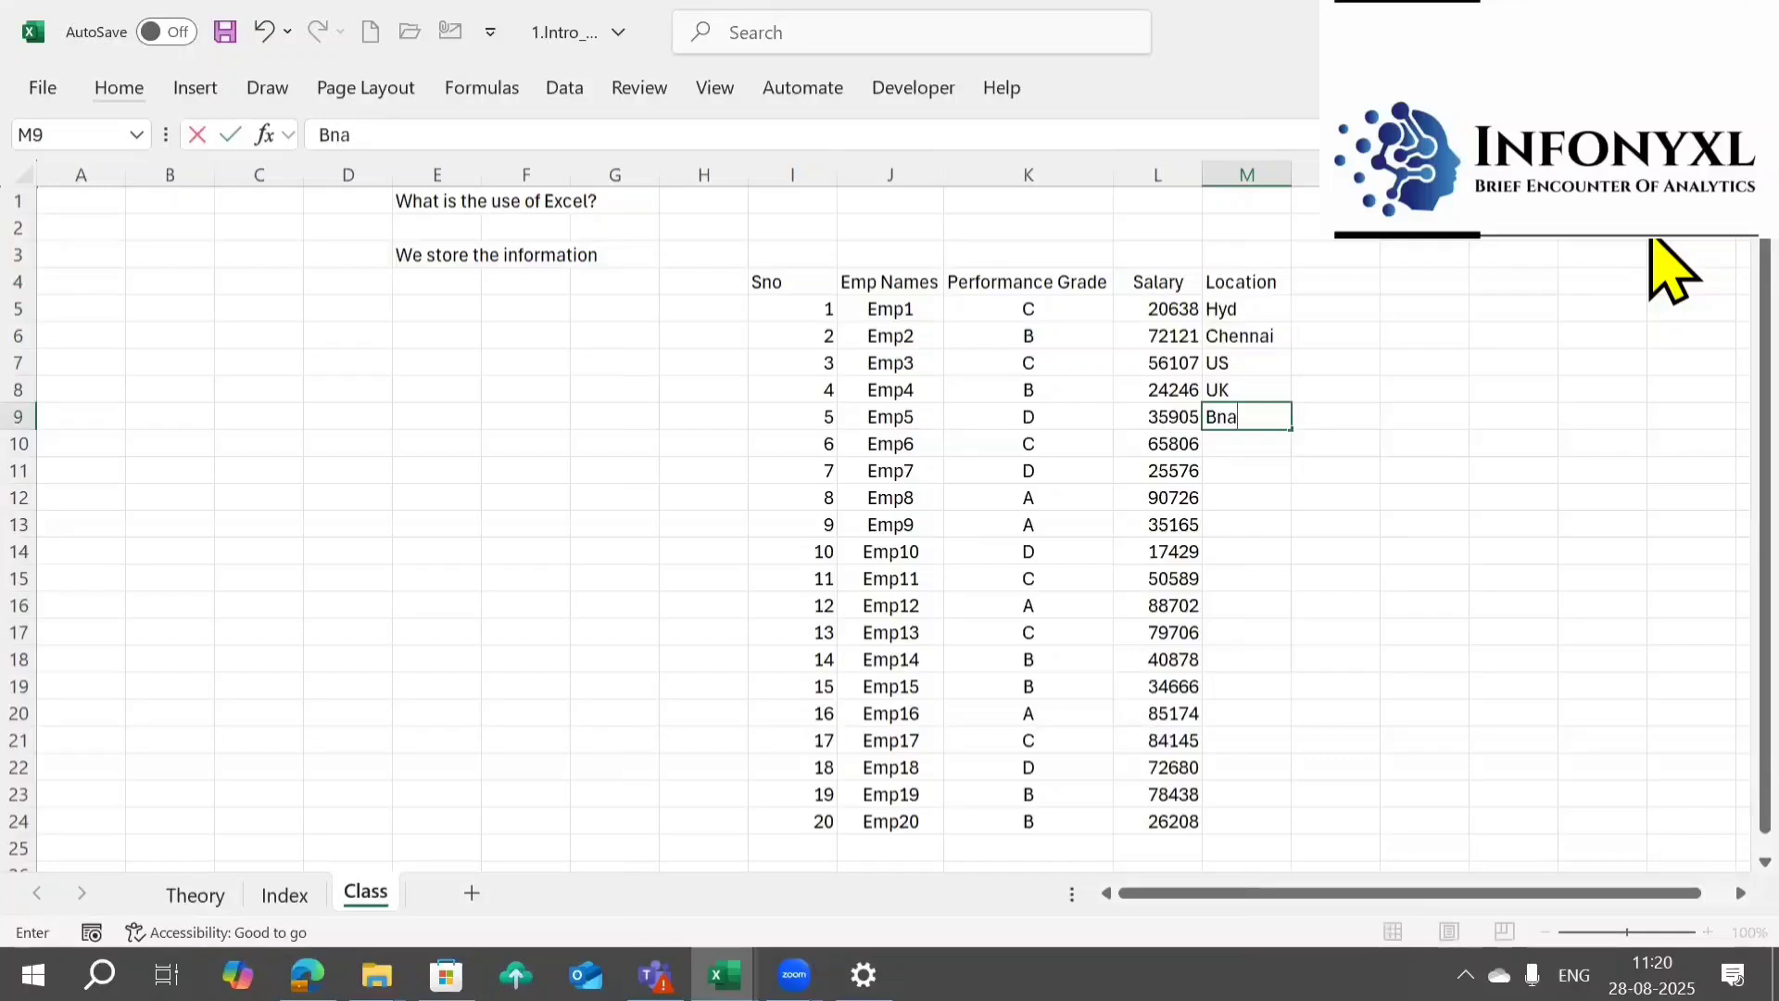
key("Return")
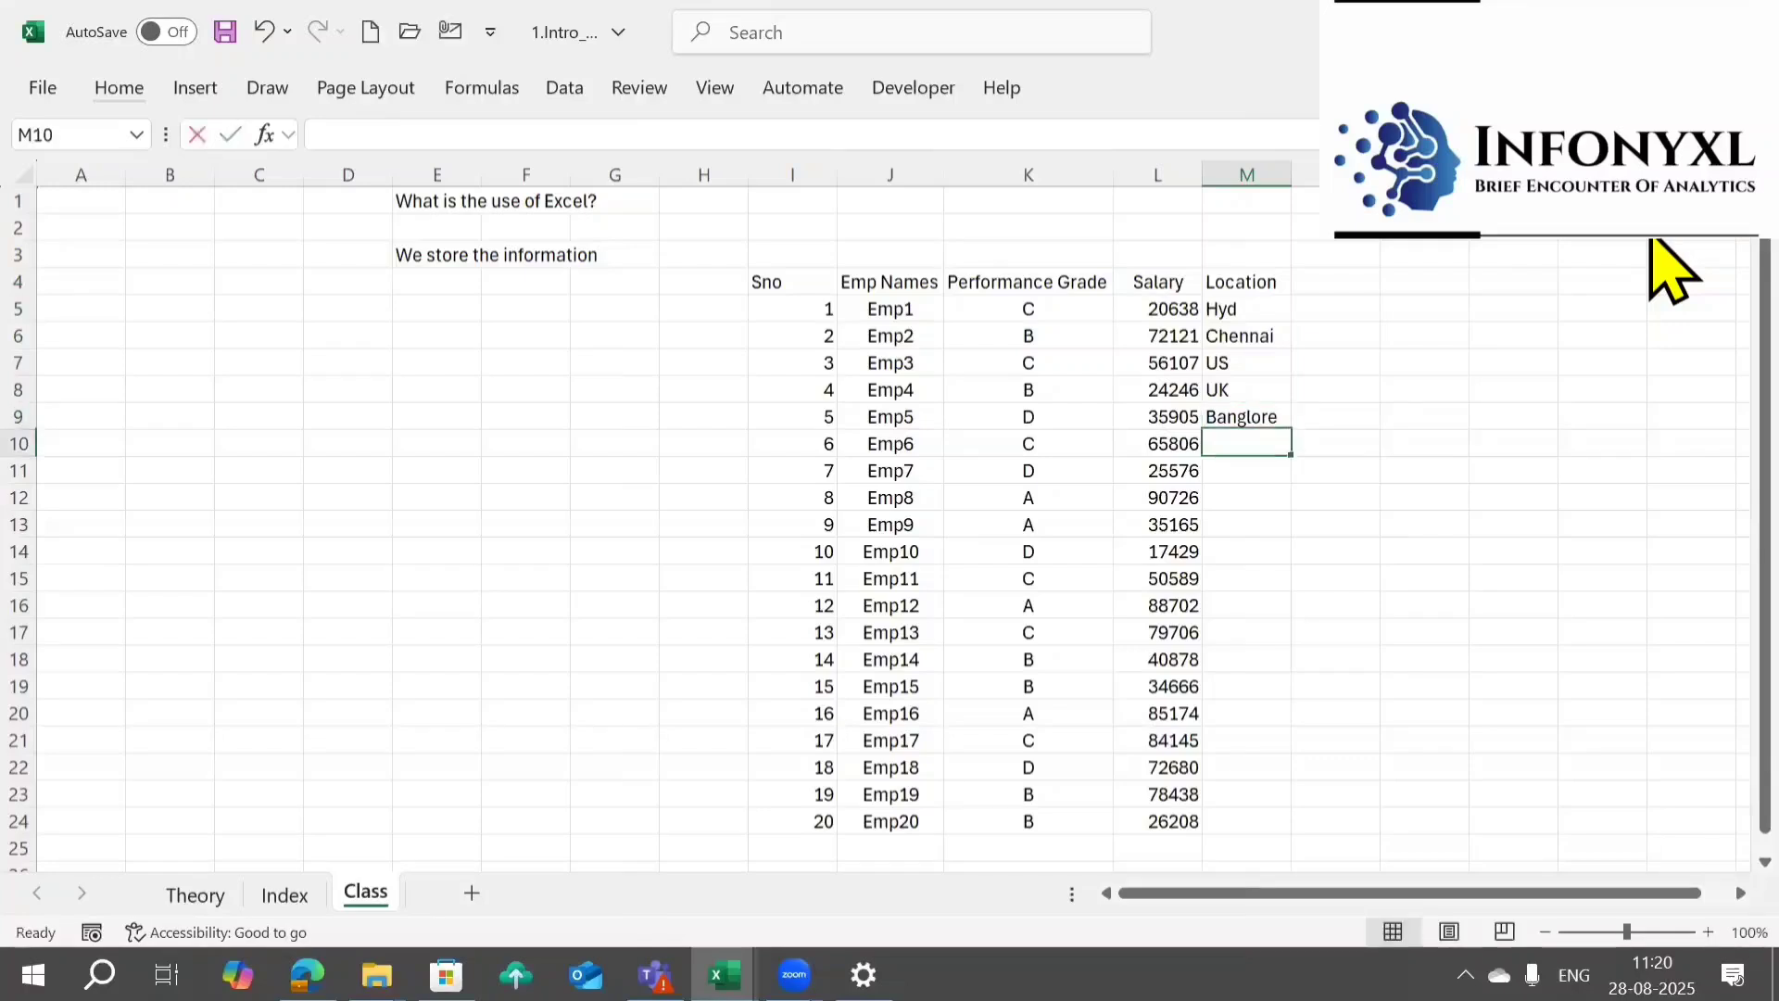
- Repeat the five locations down M5:M24 with an AutoFill series in columns
type("\\")
key("Left")
key("ctrl+Down")
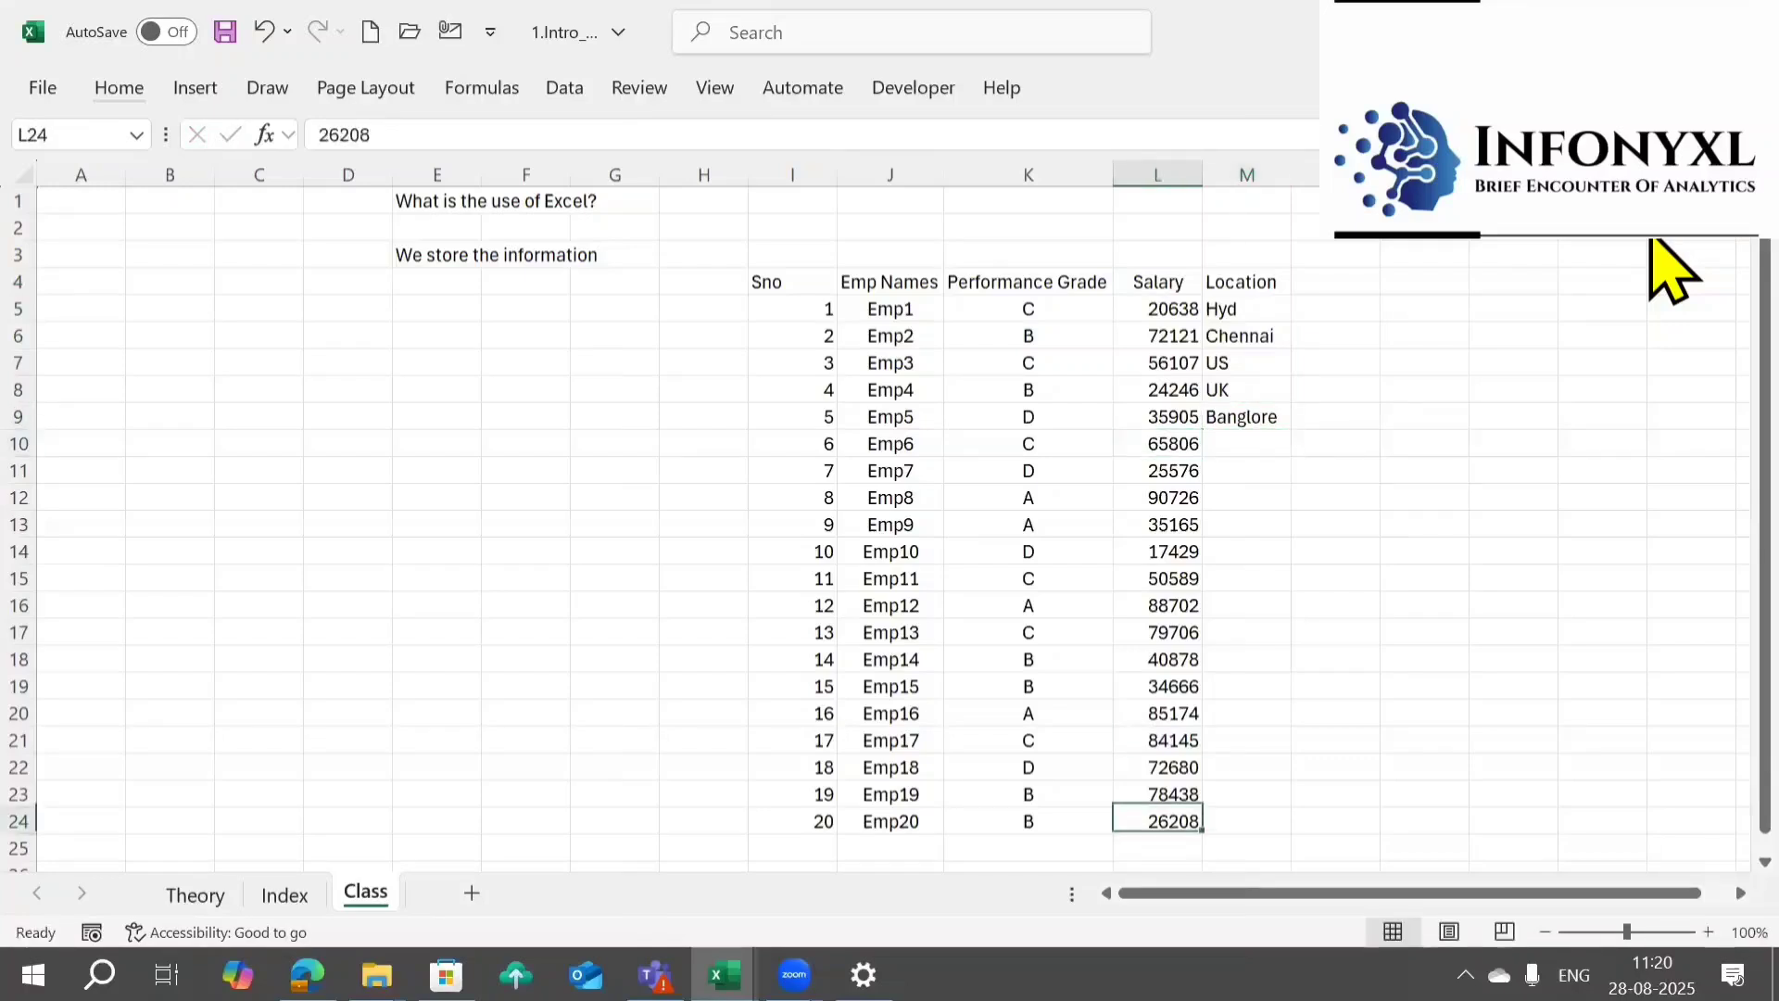
key("Right")
key("ctrl+shift+Up")
key("shift+Up")
key("shift+Up")
key("shift+Up")
key("shift+Up")
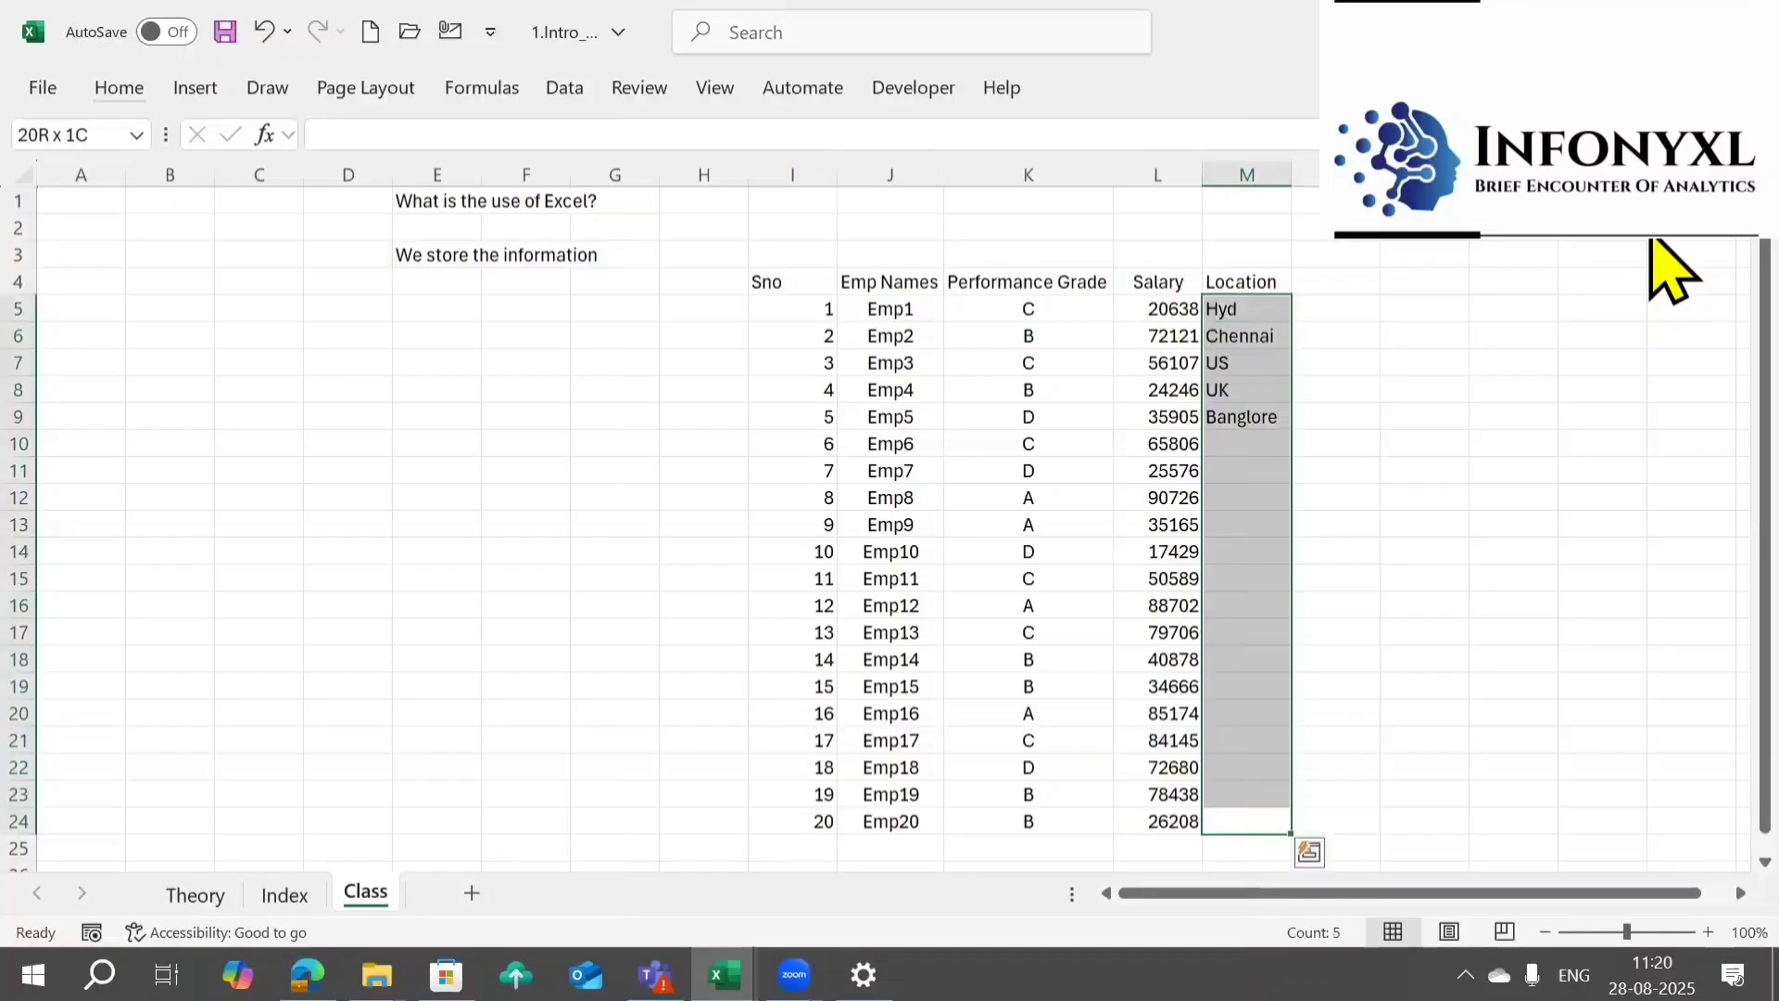
key("alt")
key("e")
key("i")
key("s")
key("f")
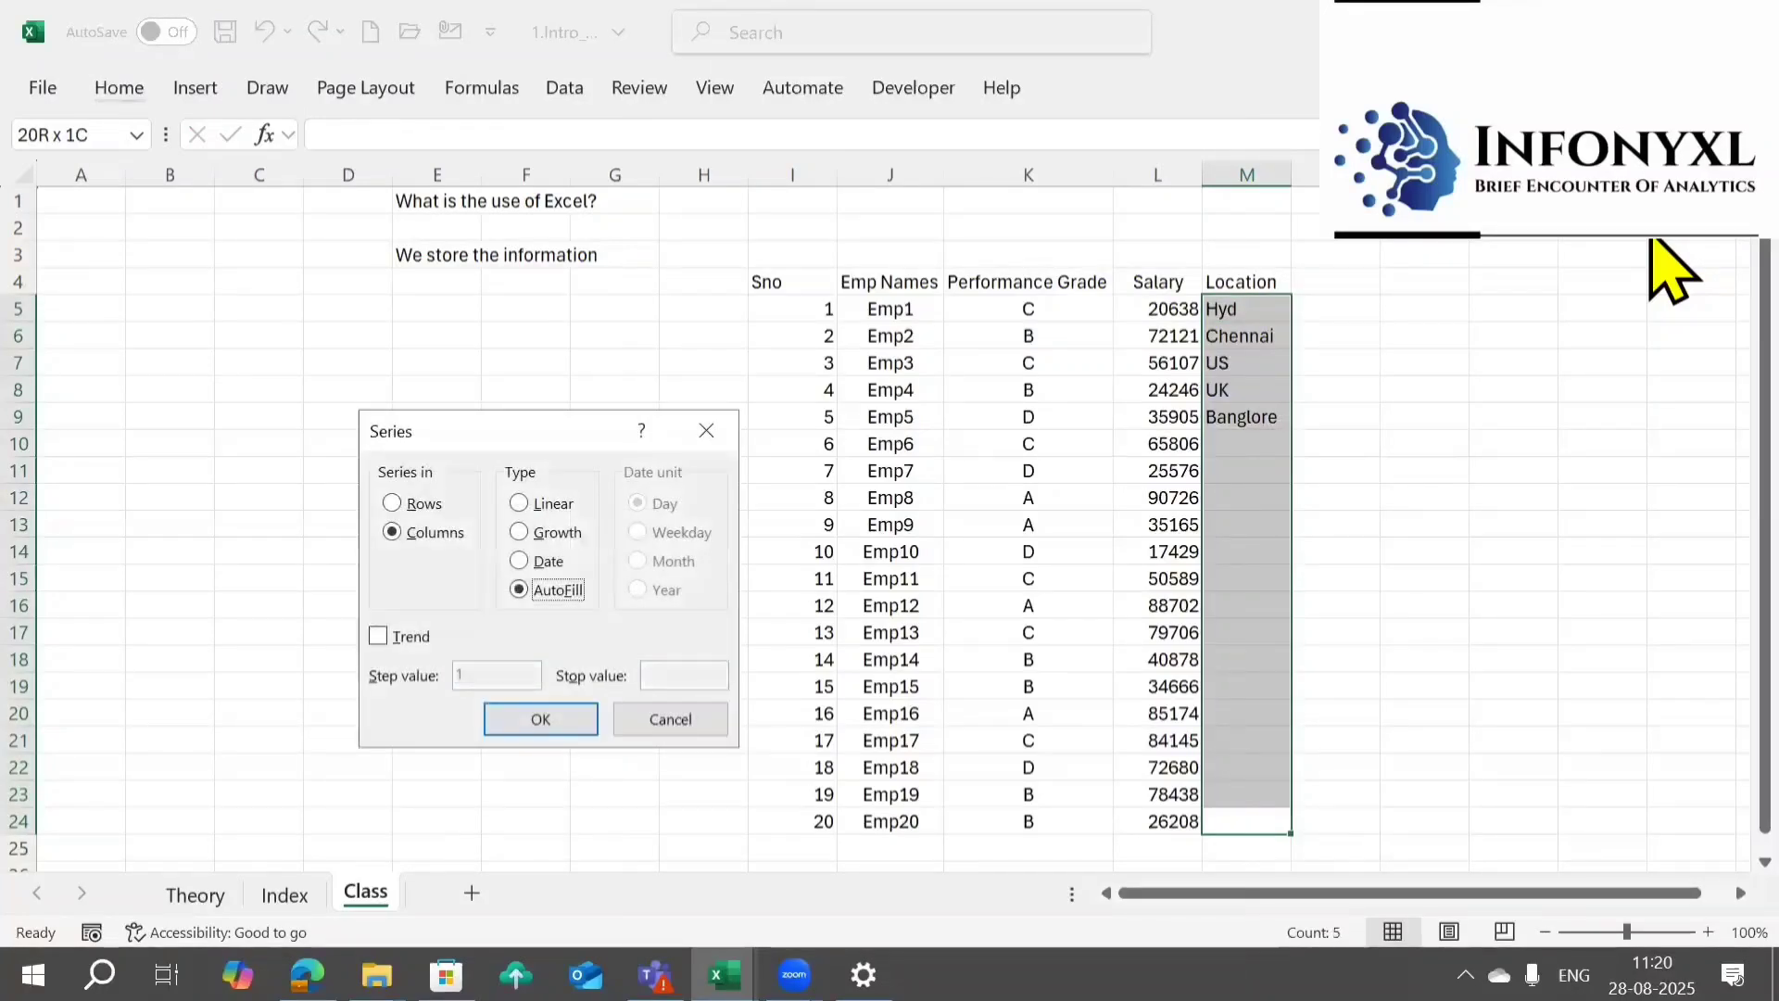
key("Return")
- Center-align the whole employee table, I4:M24, including its headers
key("ctrl+a")
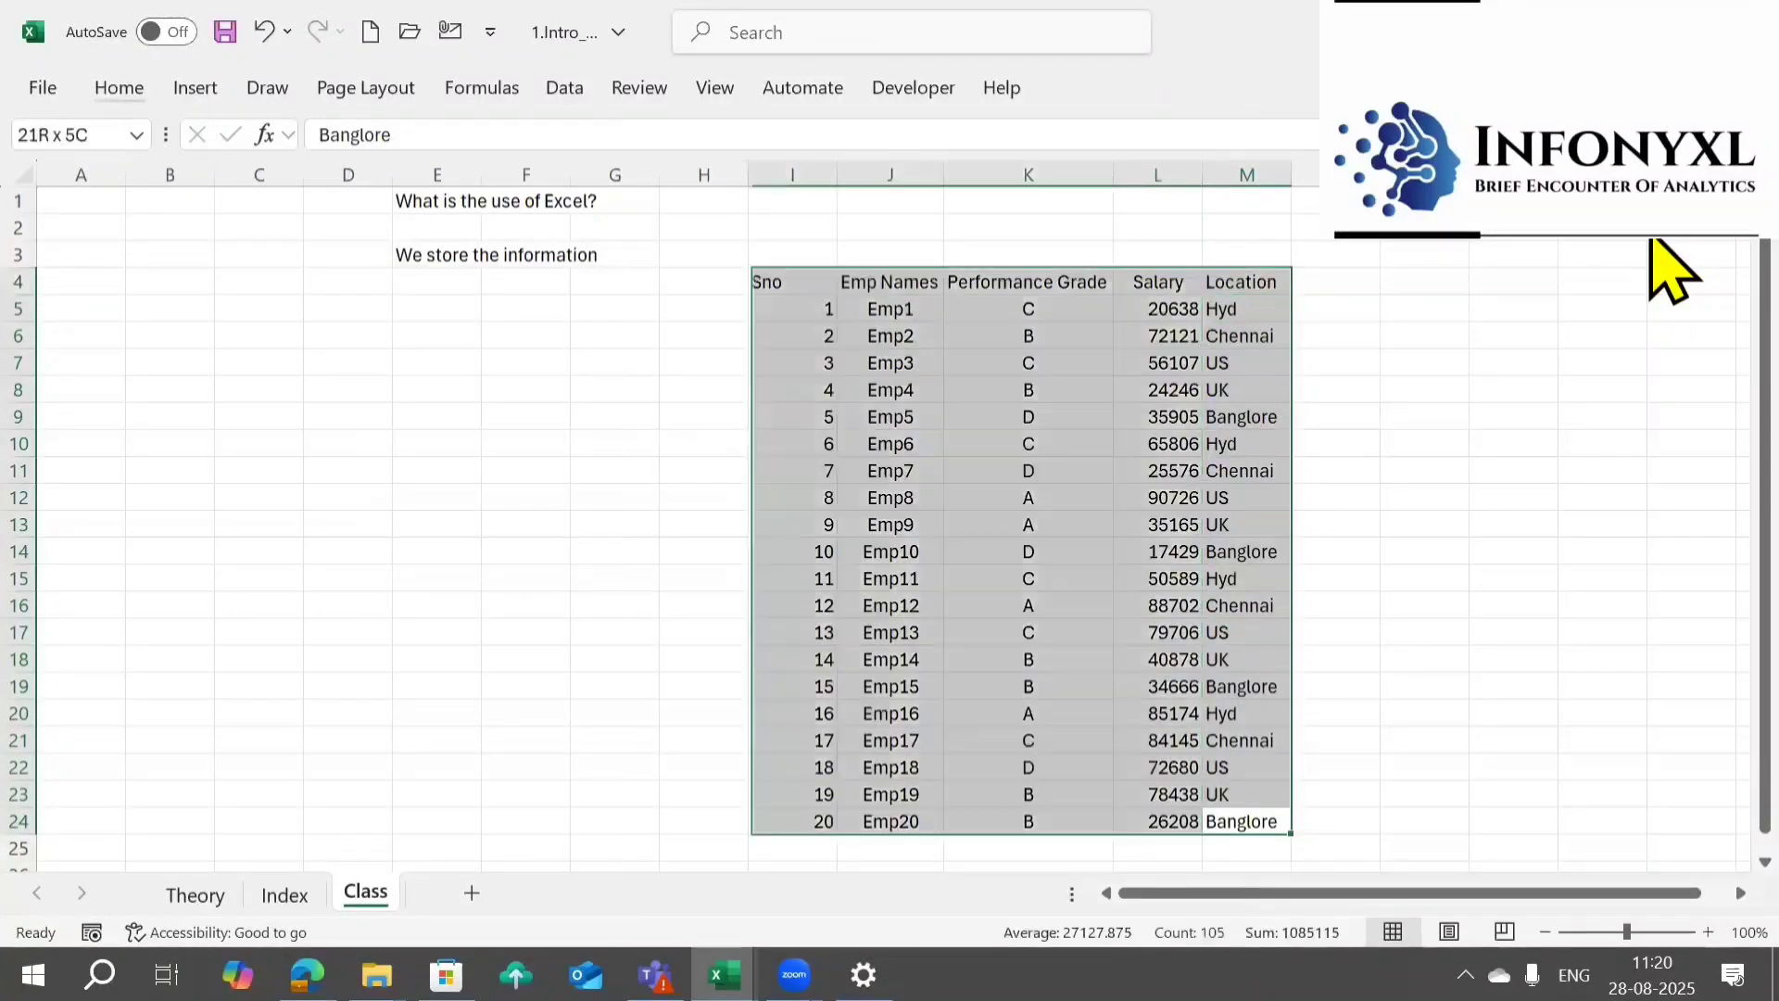
key("alt+h")
key("a")
key("c")
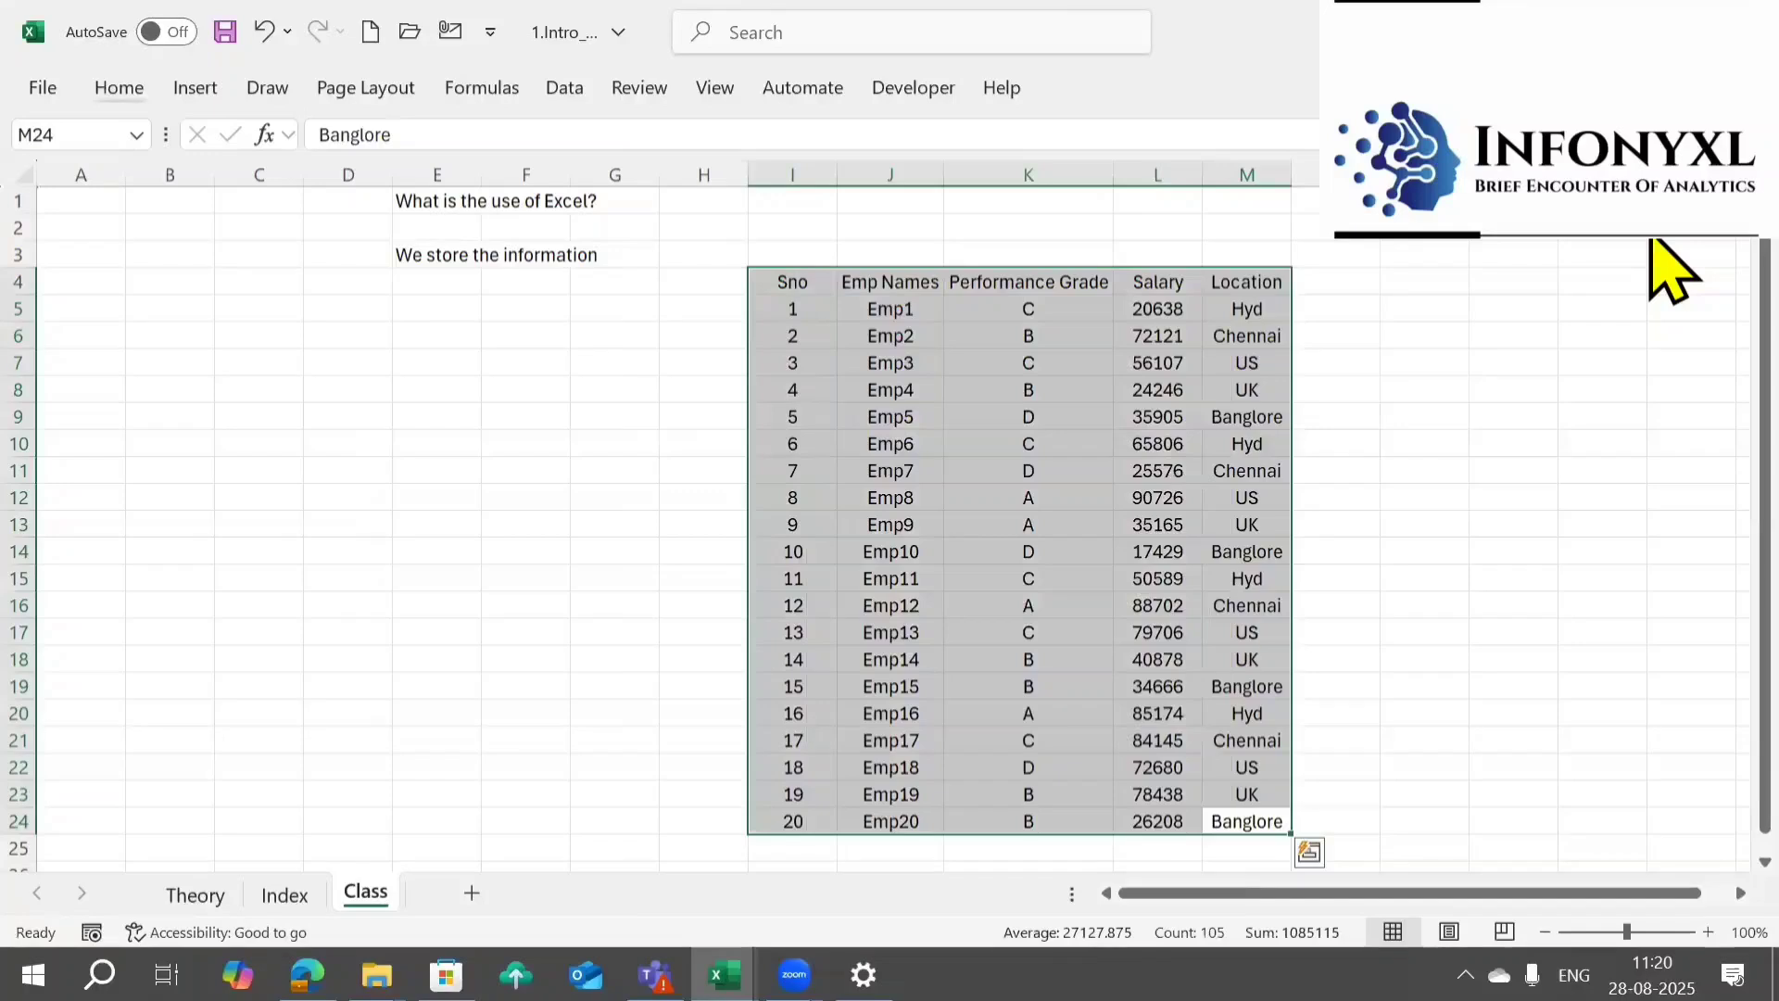
key("alt+h")
key("h")
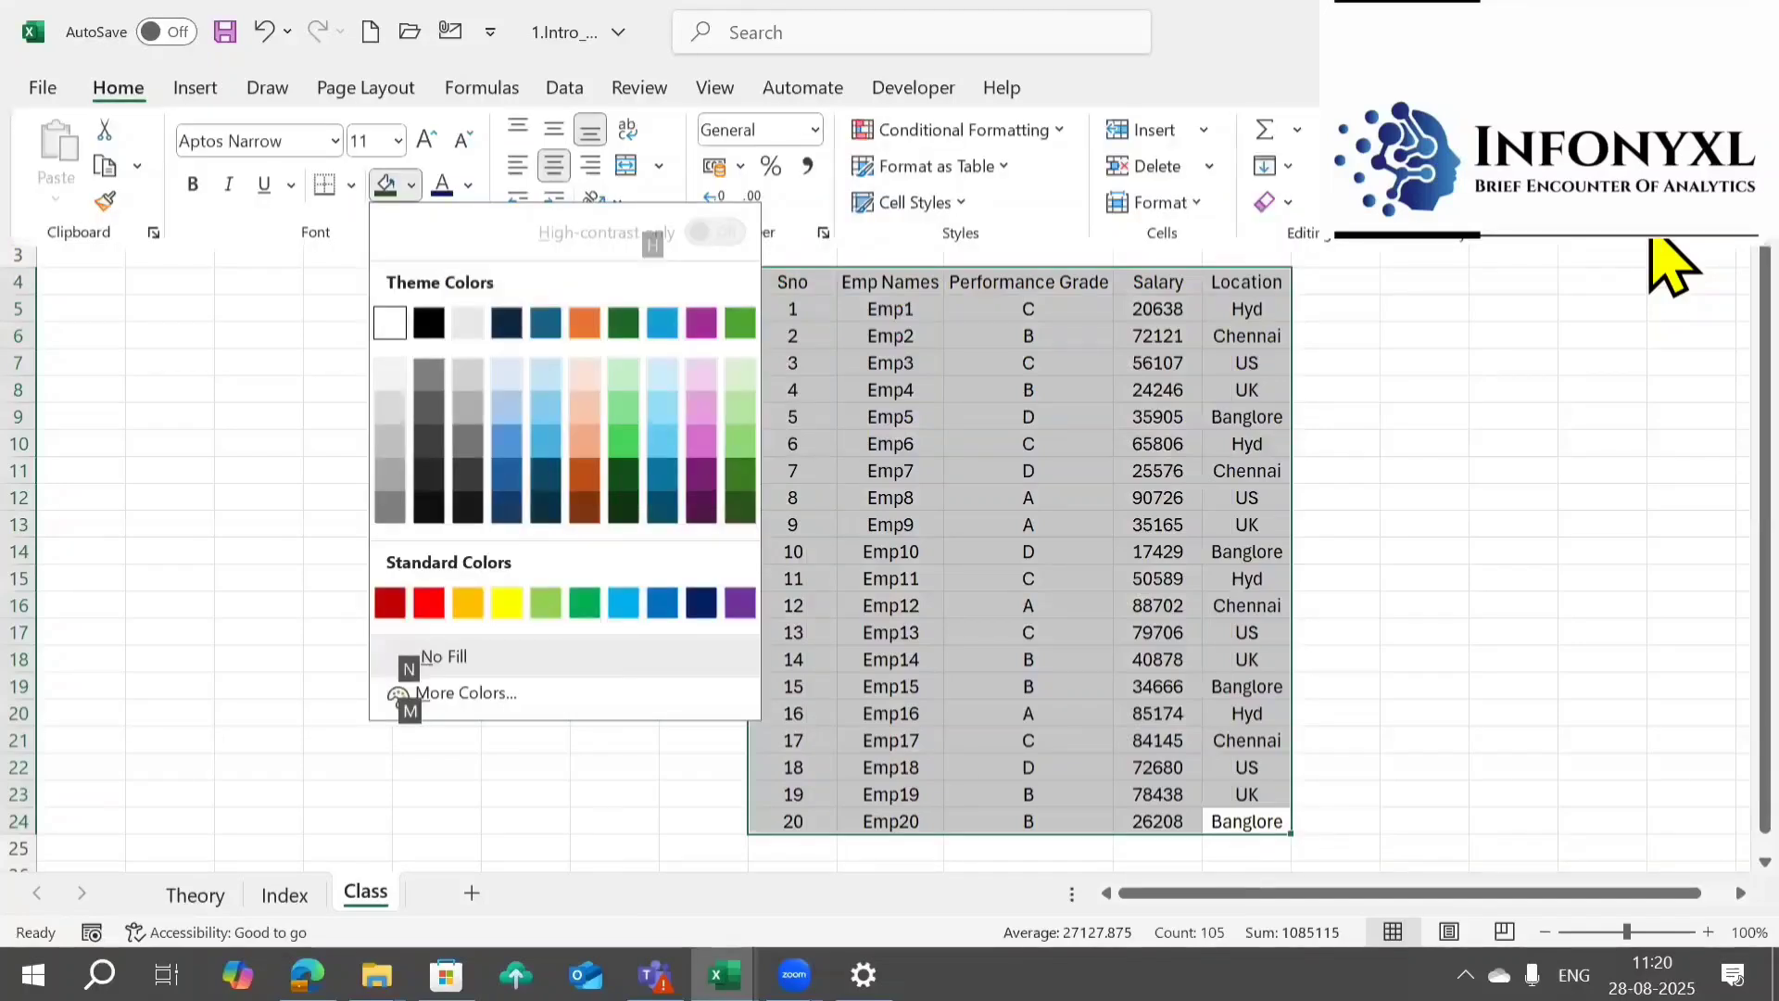
key("Escape")
key("Escape")
key("Escape")
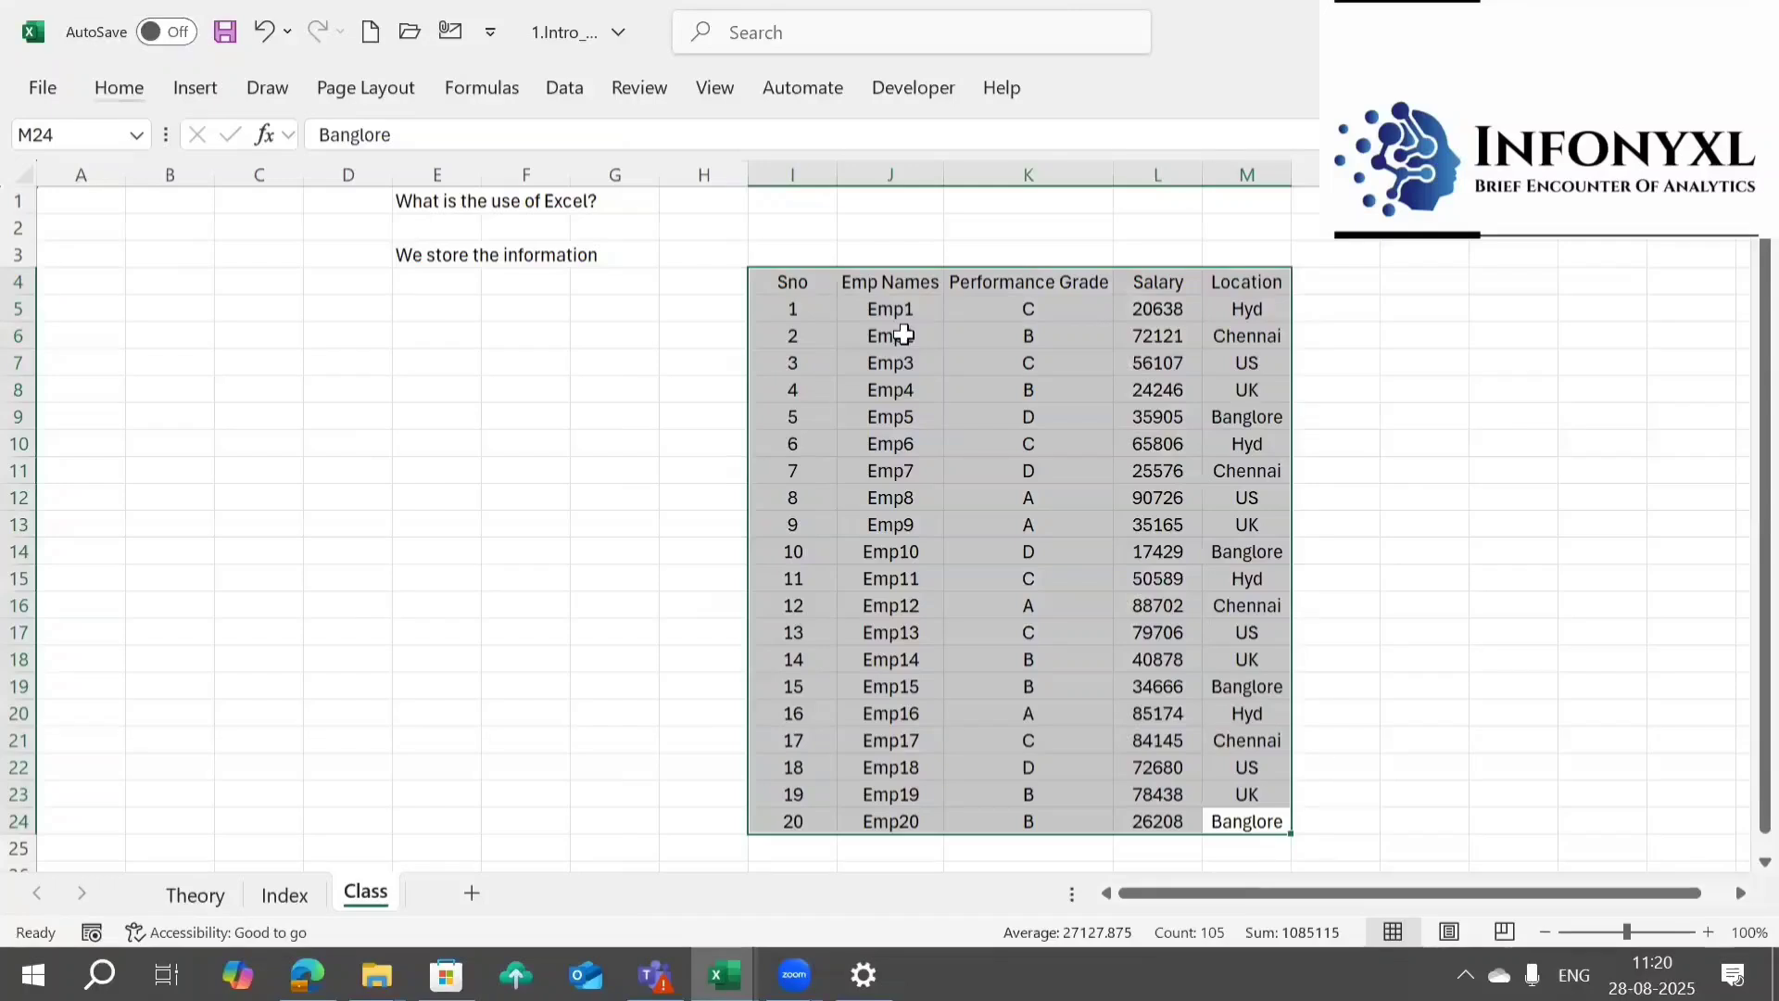
- Apply all borders to the employee table in I4:M24
left_click(904, 335)
left_click(795, 286)
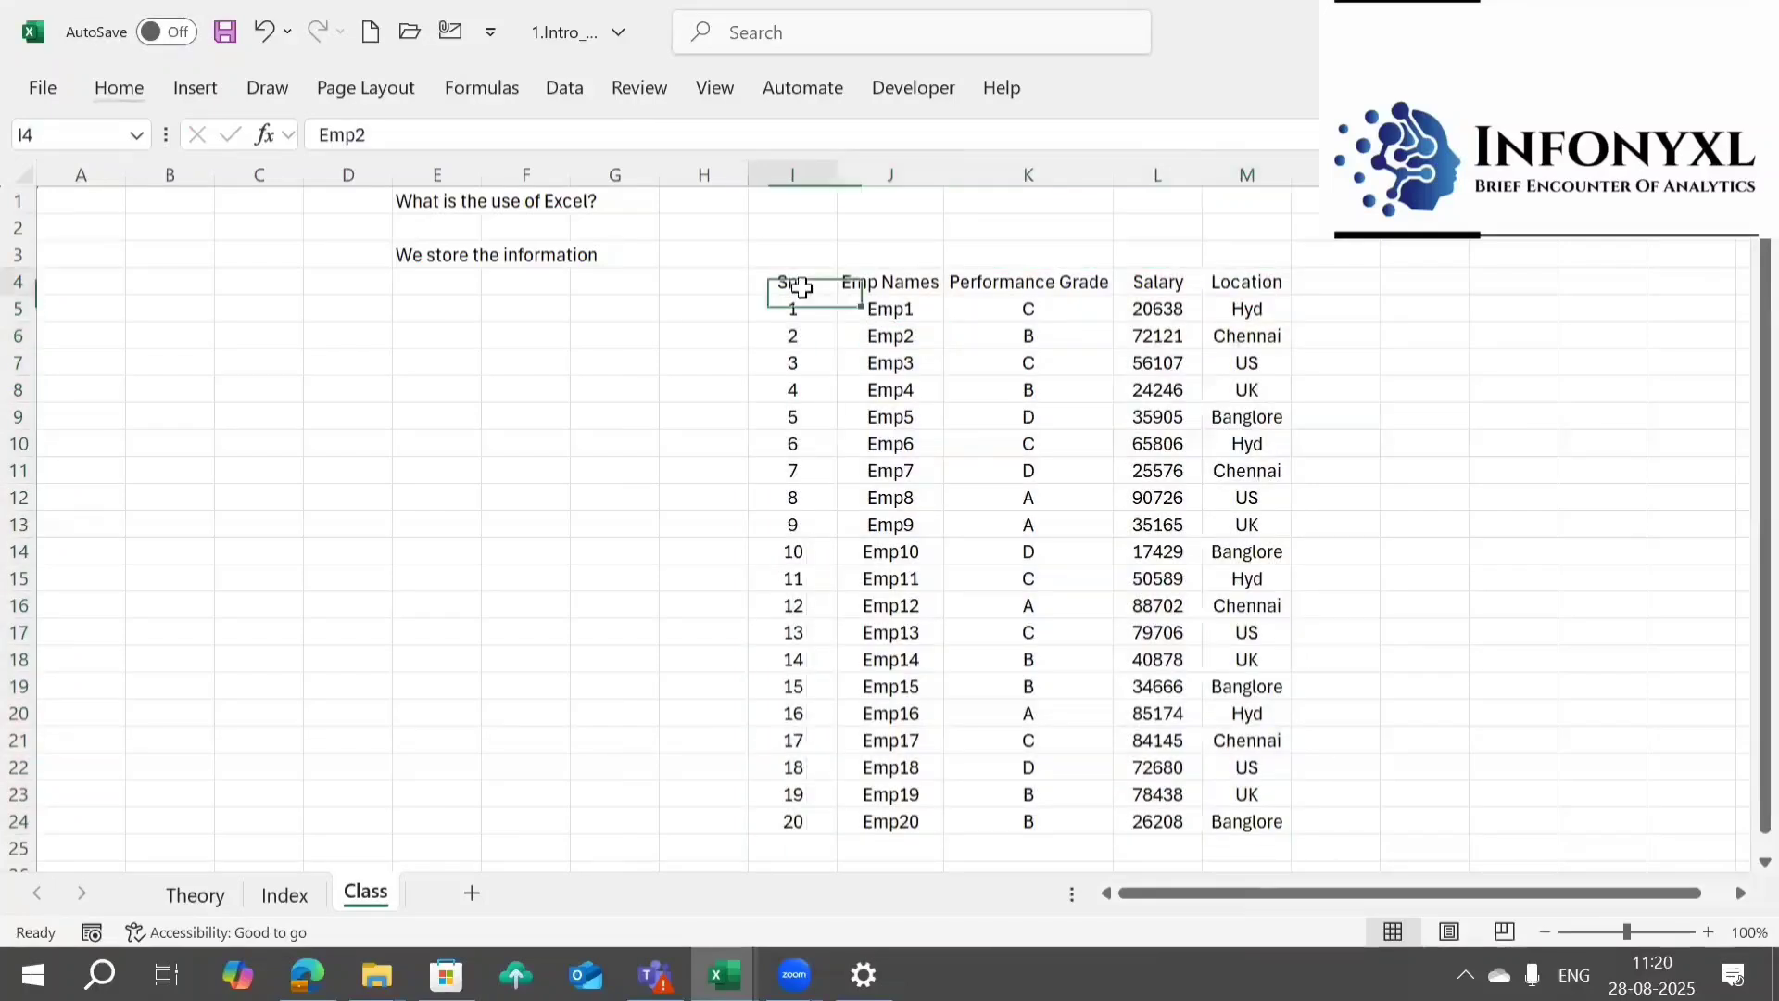
key("ctrl+shift+Right")
key("ctrl+shift+Down")
key("alt")
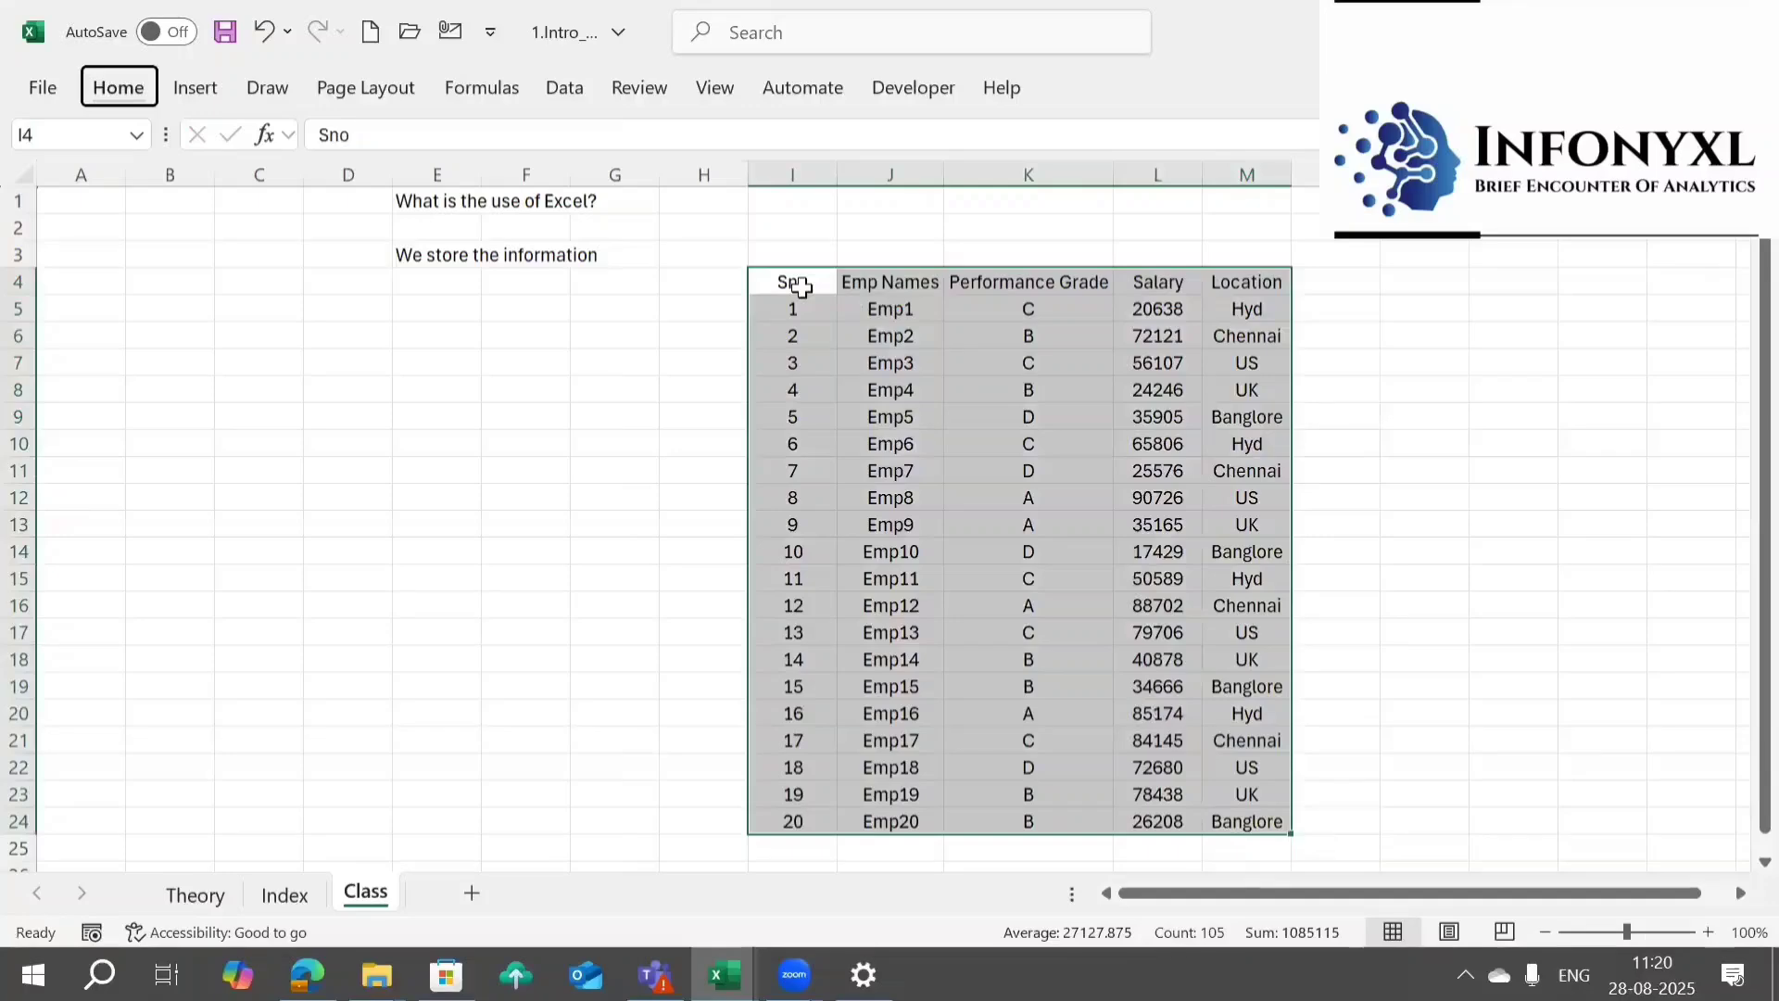
key("h")
key("b")
key("a")
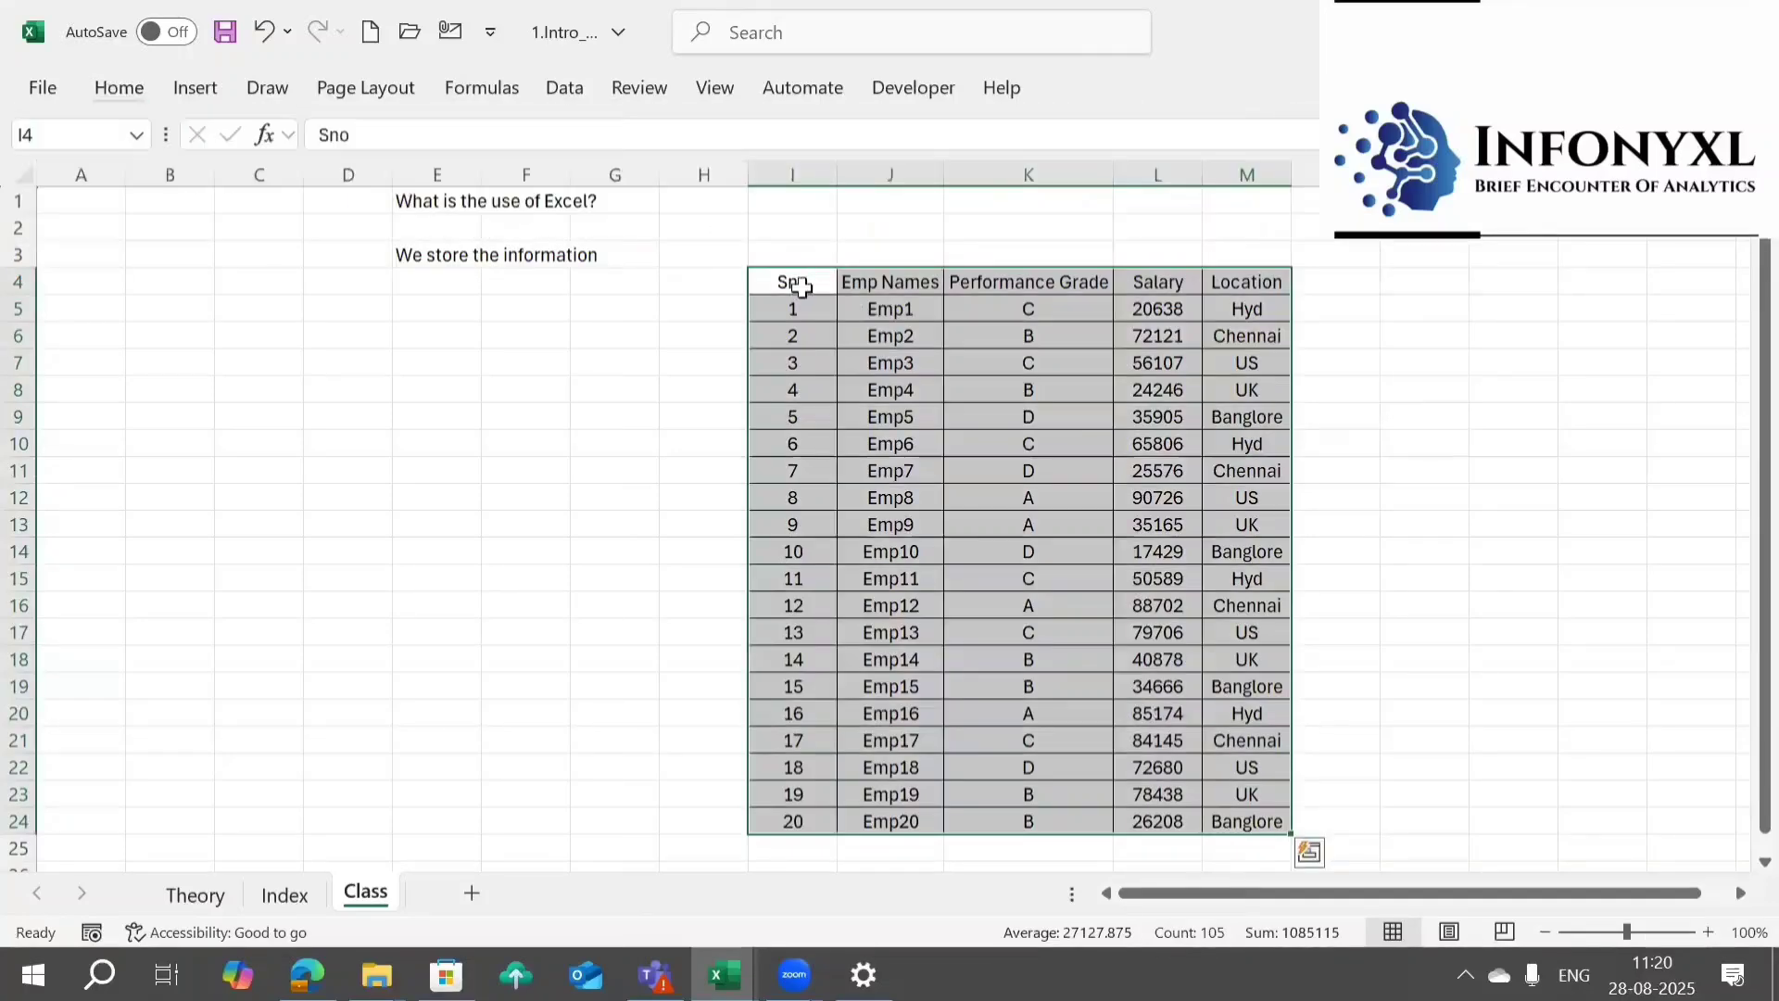
- Apply the Accent3 cell style to the employee table's header row, I4:M4
left_click(801, 287)
key("ctrl+shift+Right")
key("alt")
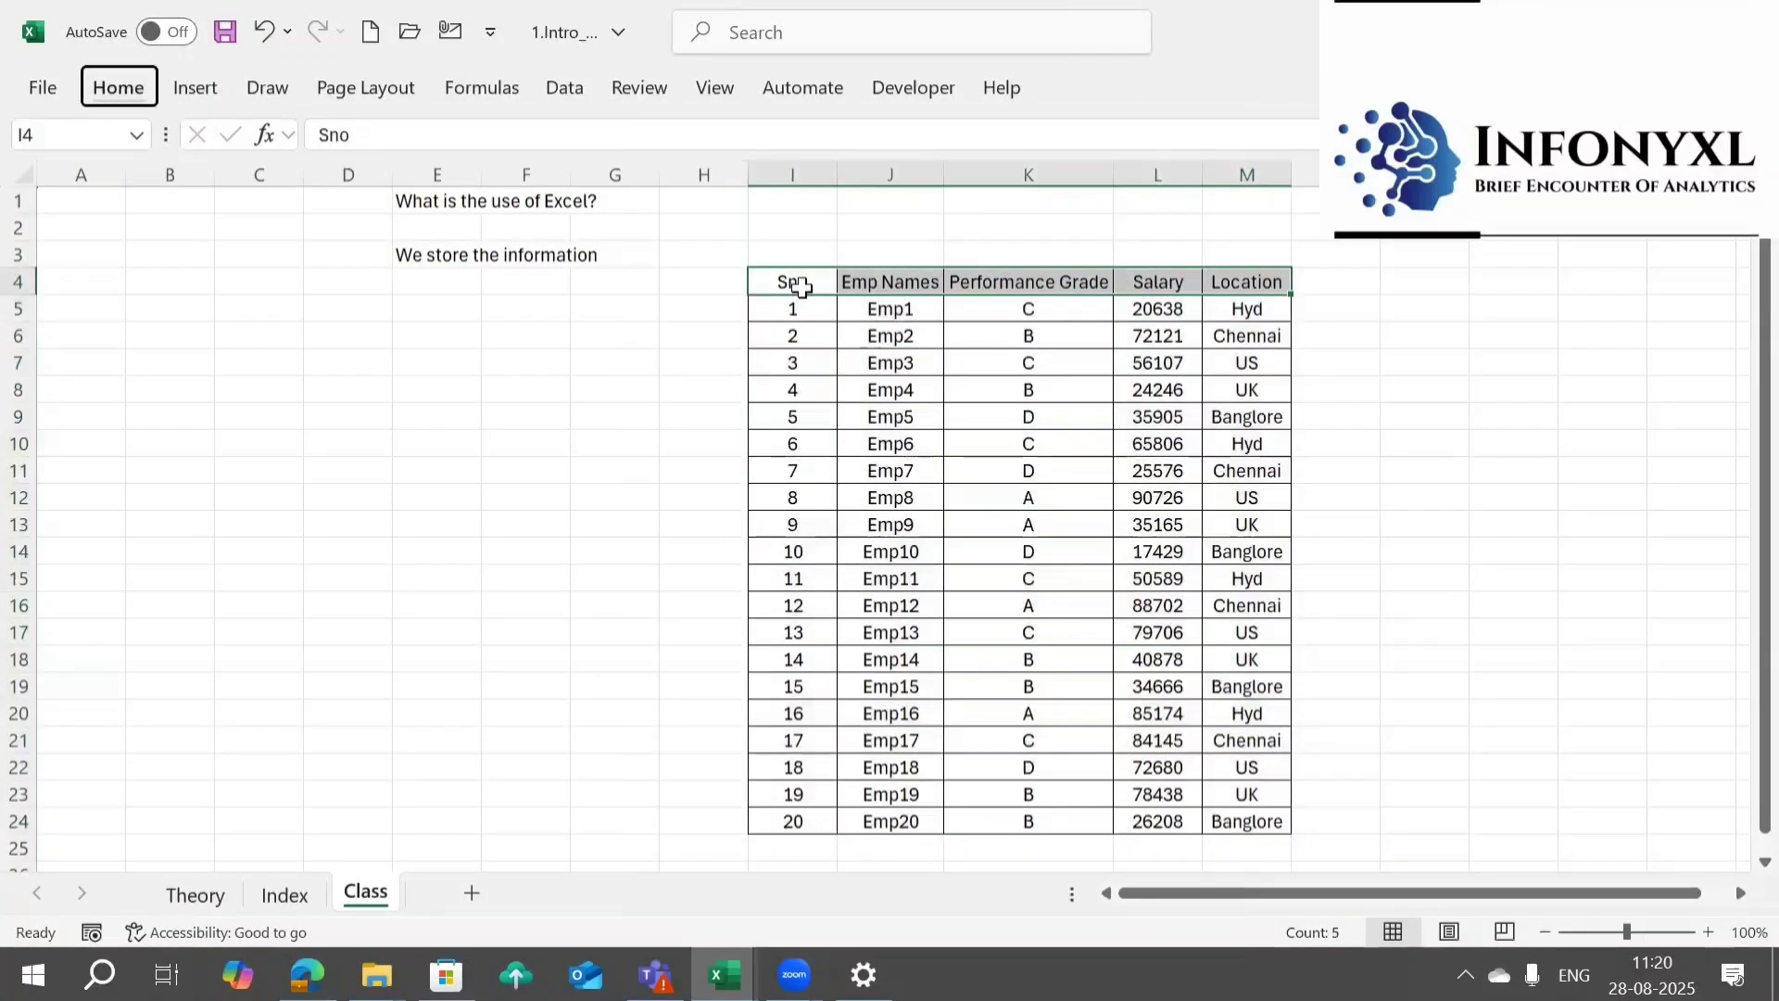
key("h")
key("j")
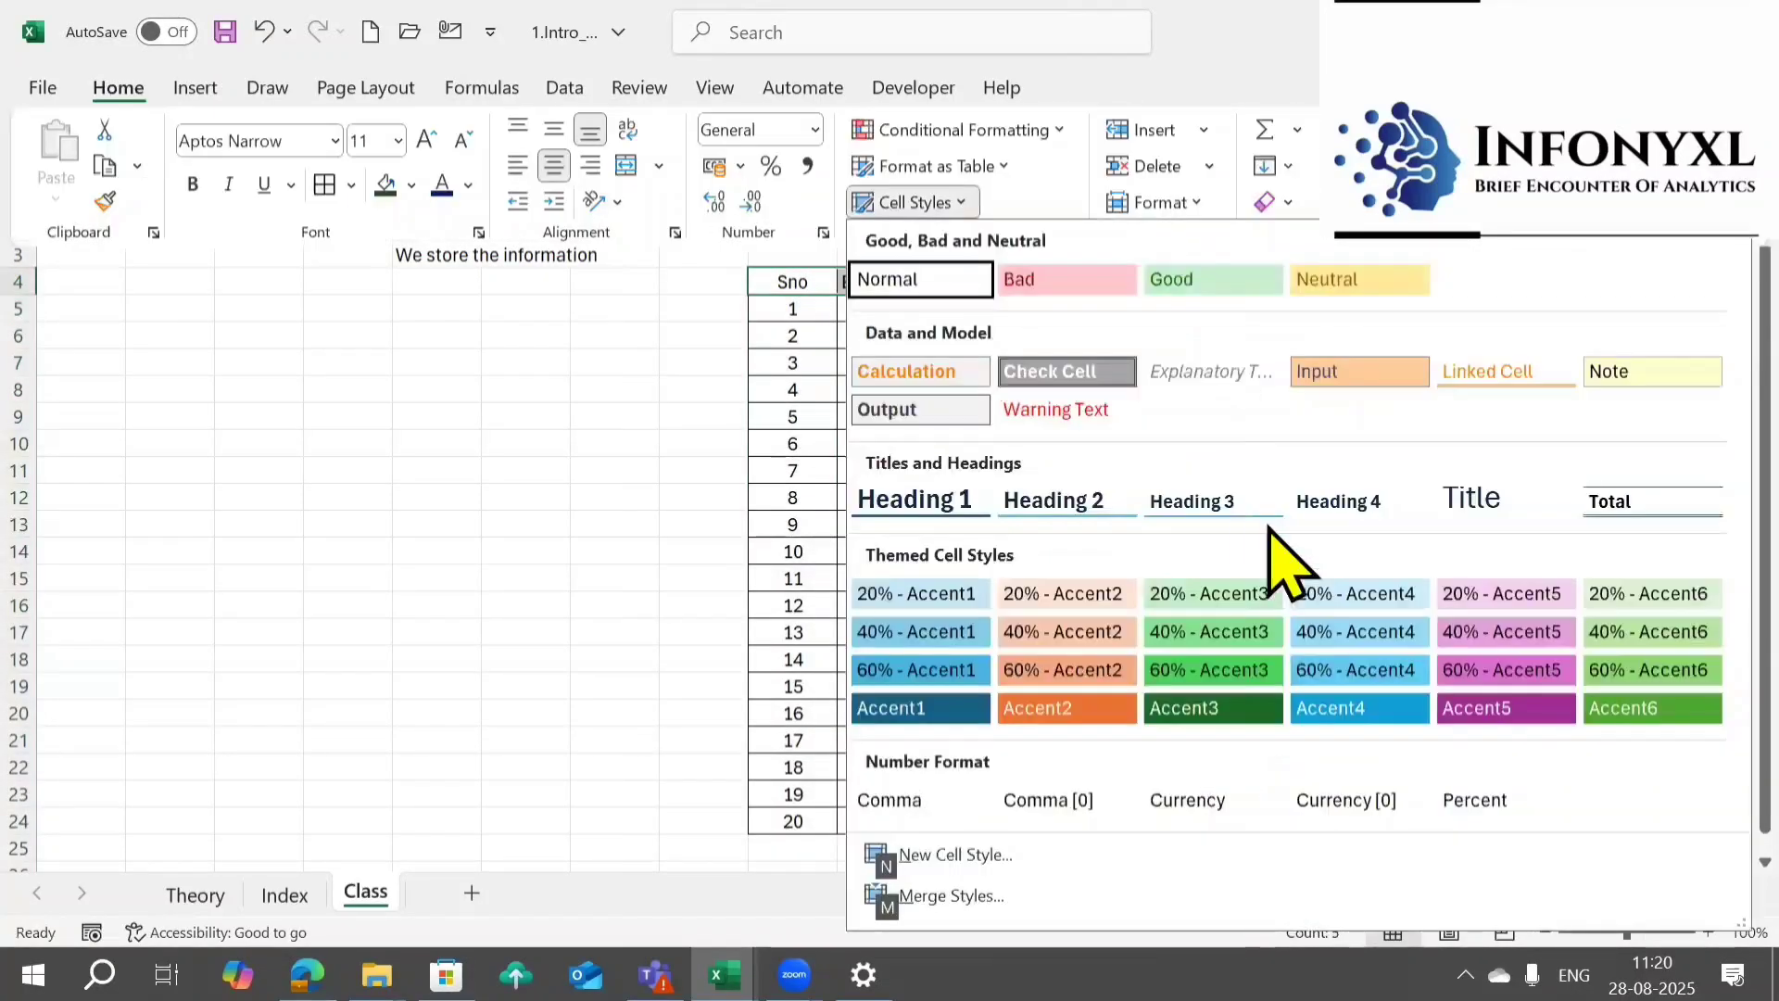
left_click(1209, 712)
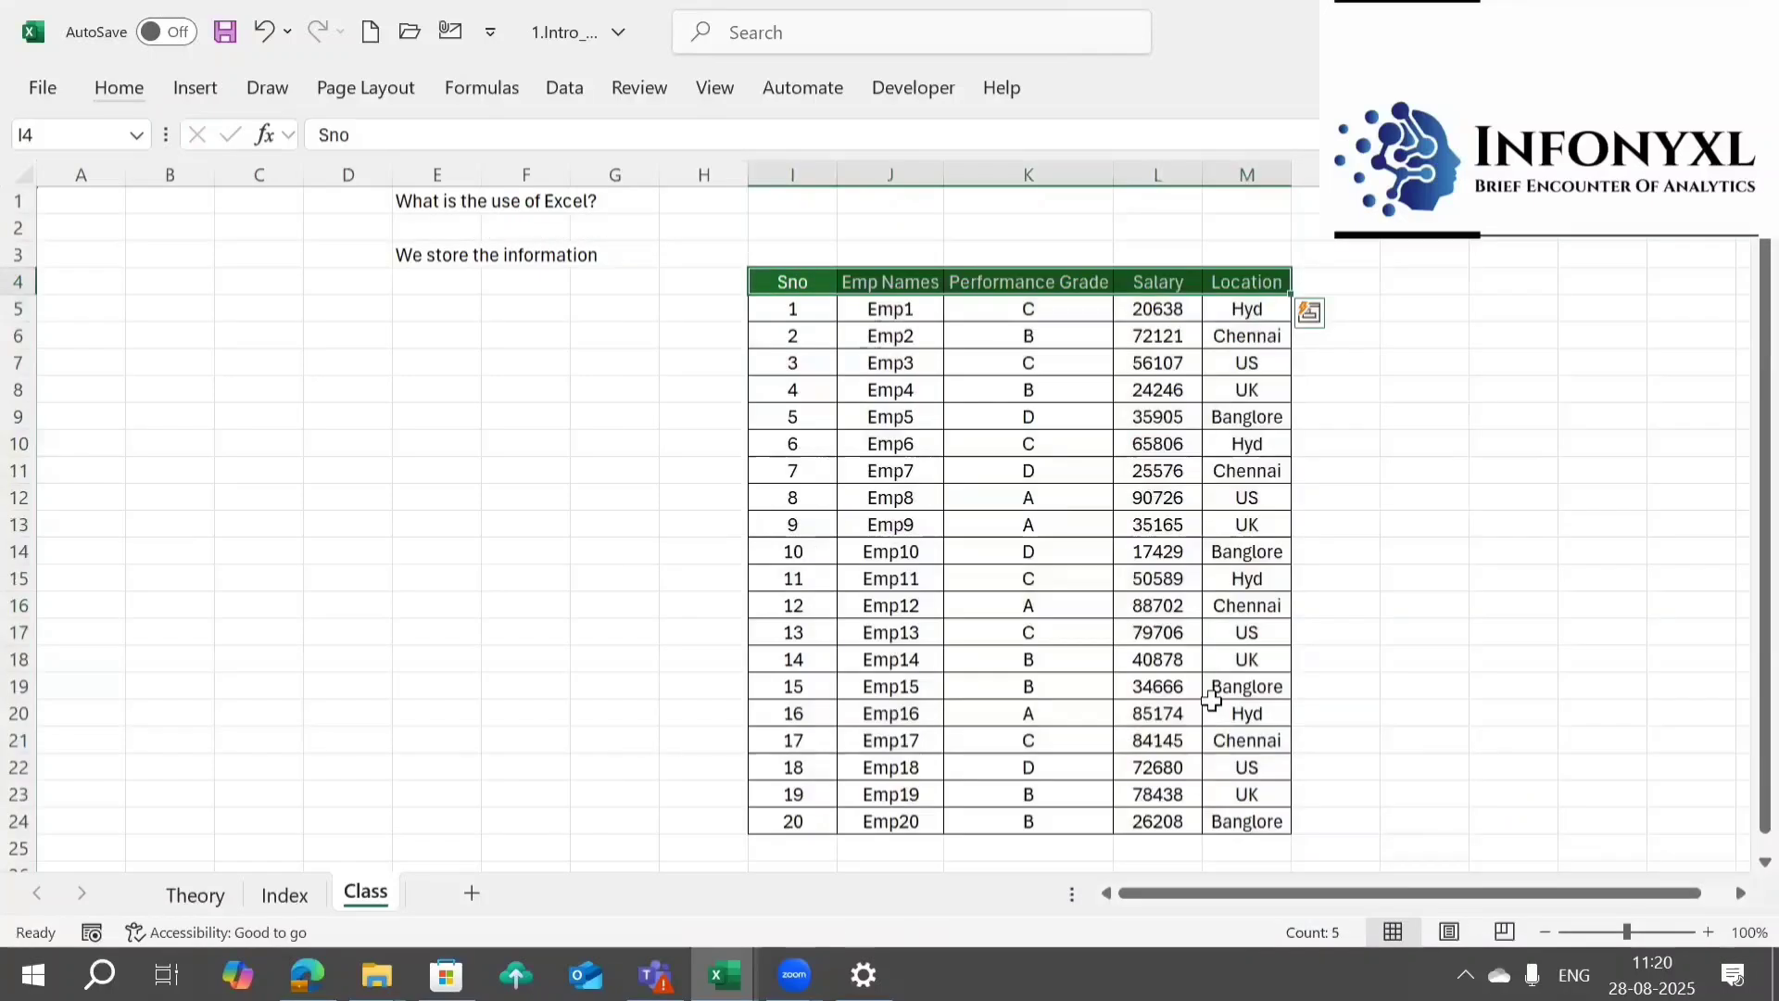
left_click(408, 255)
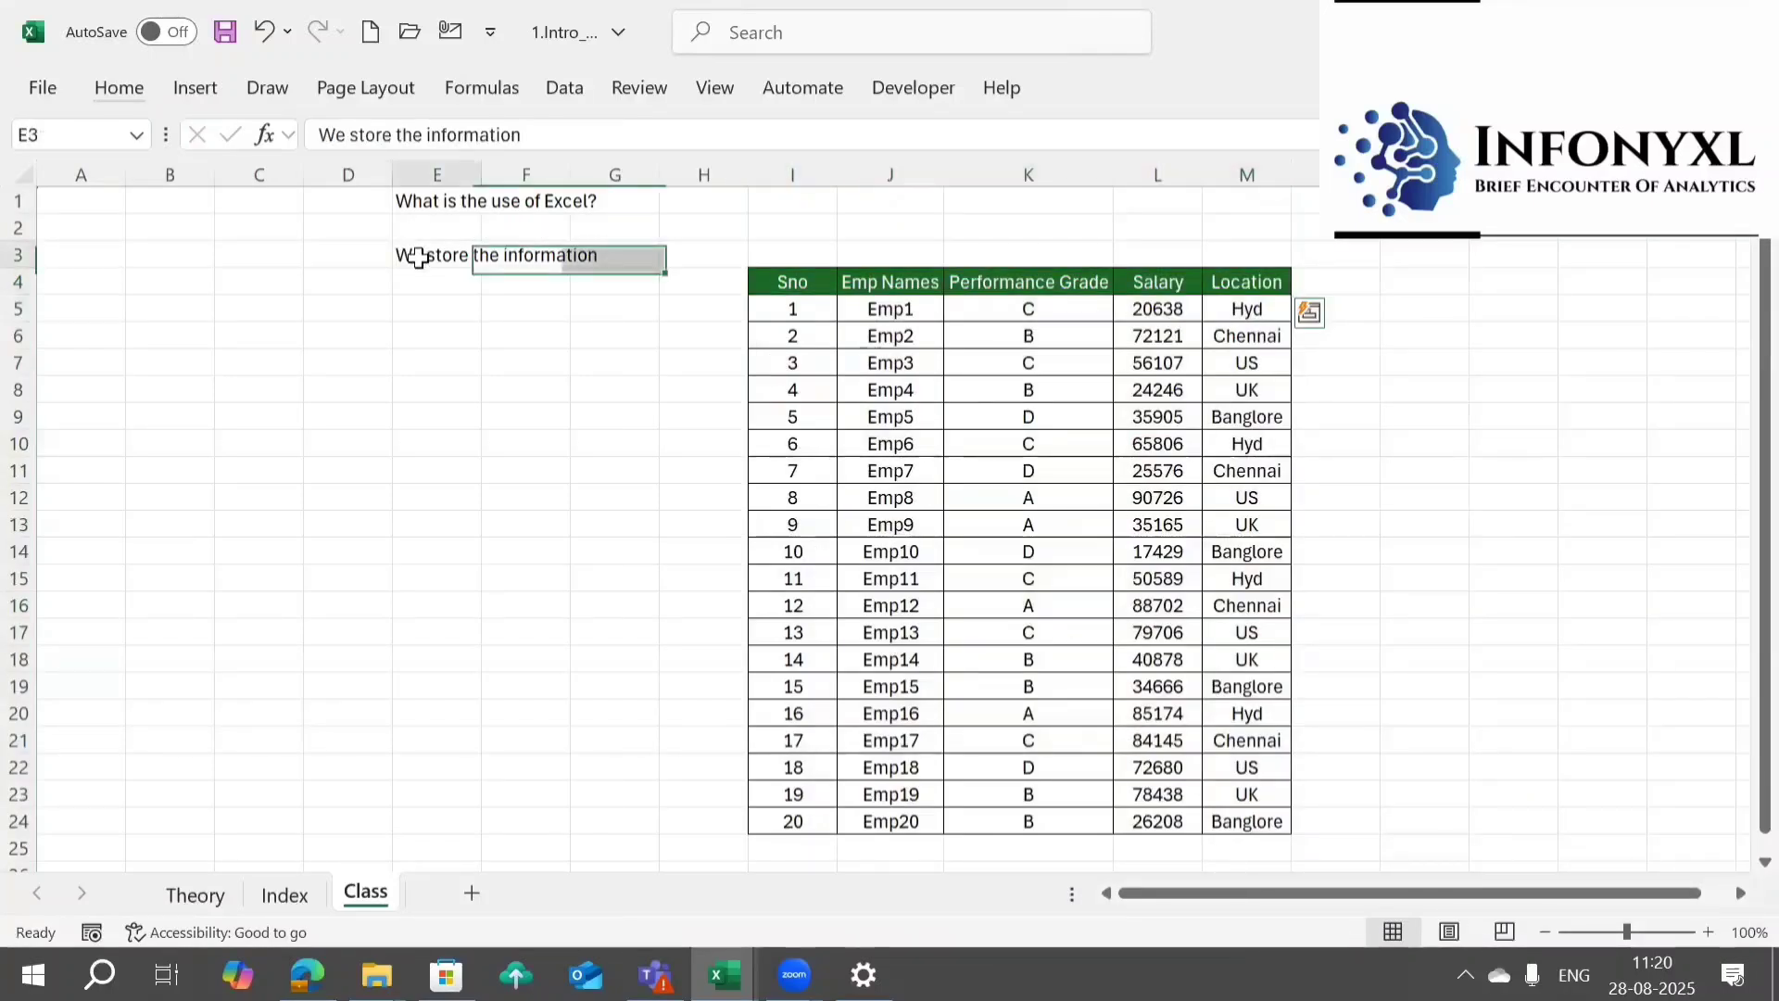
left_click(949, 282)
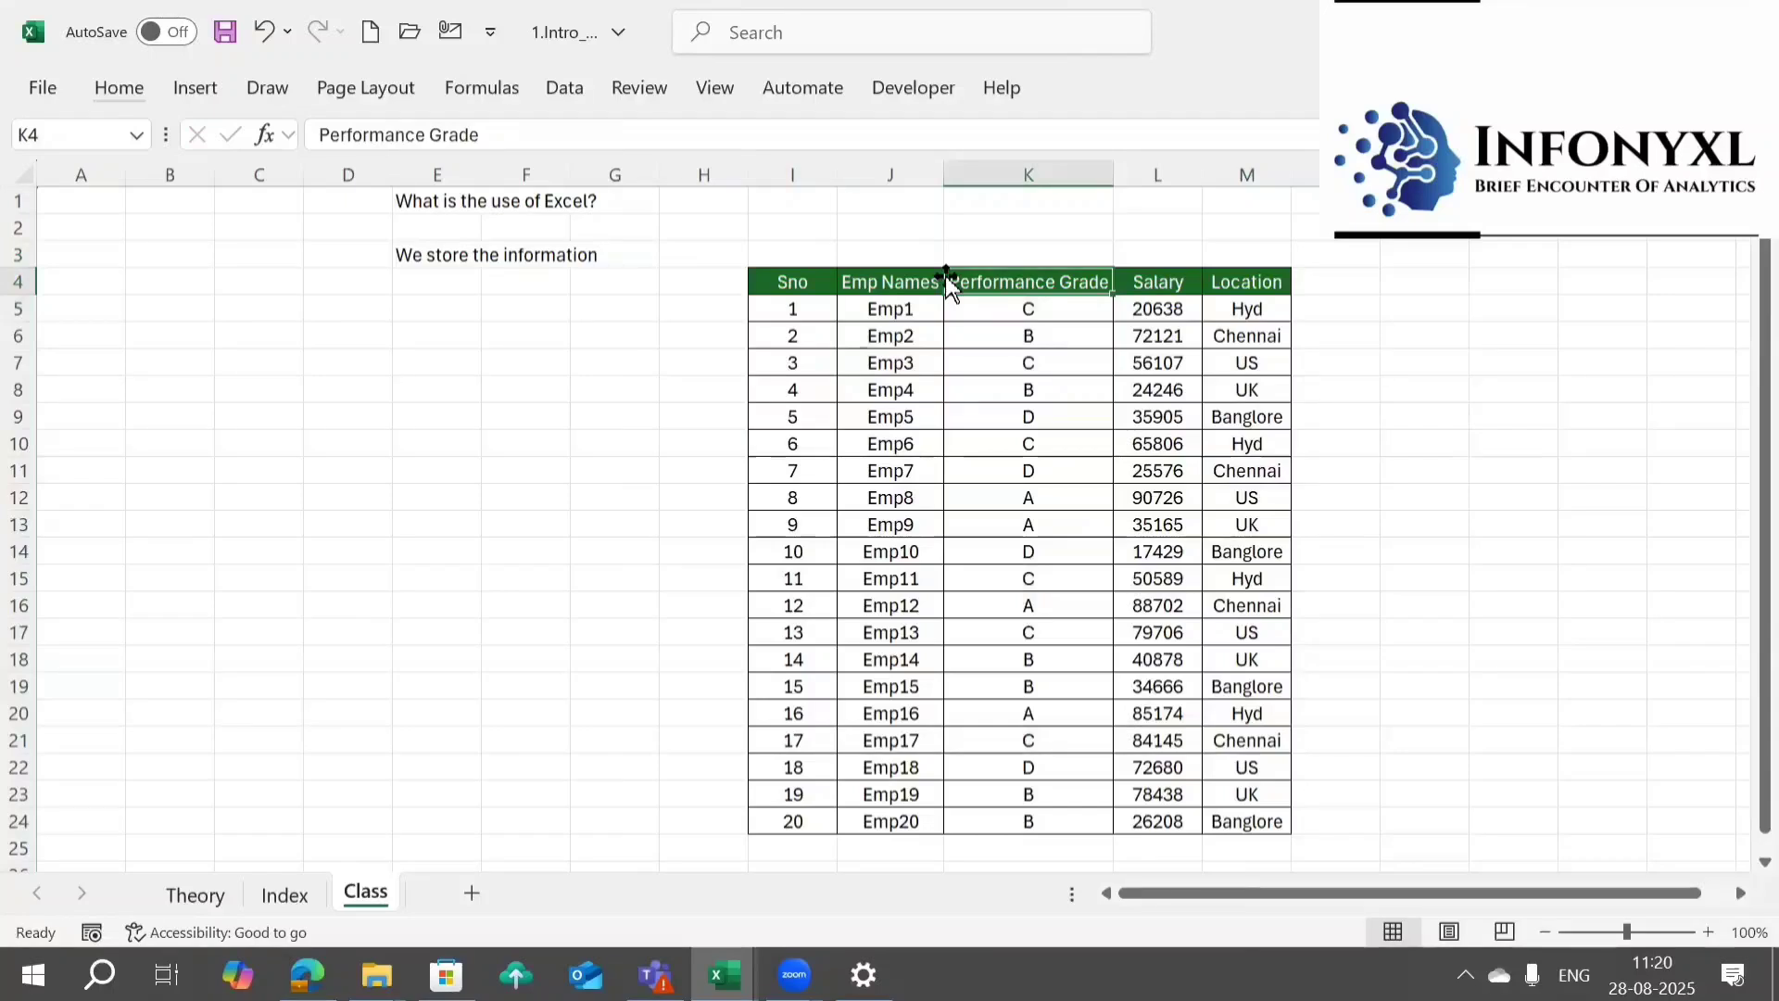
- Enter the text "We generate reports" in cell E5
left_click(449, 304)
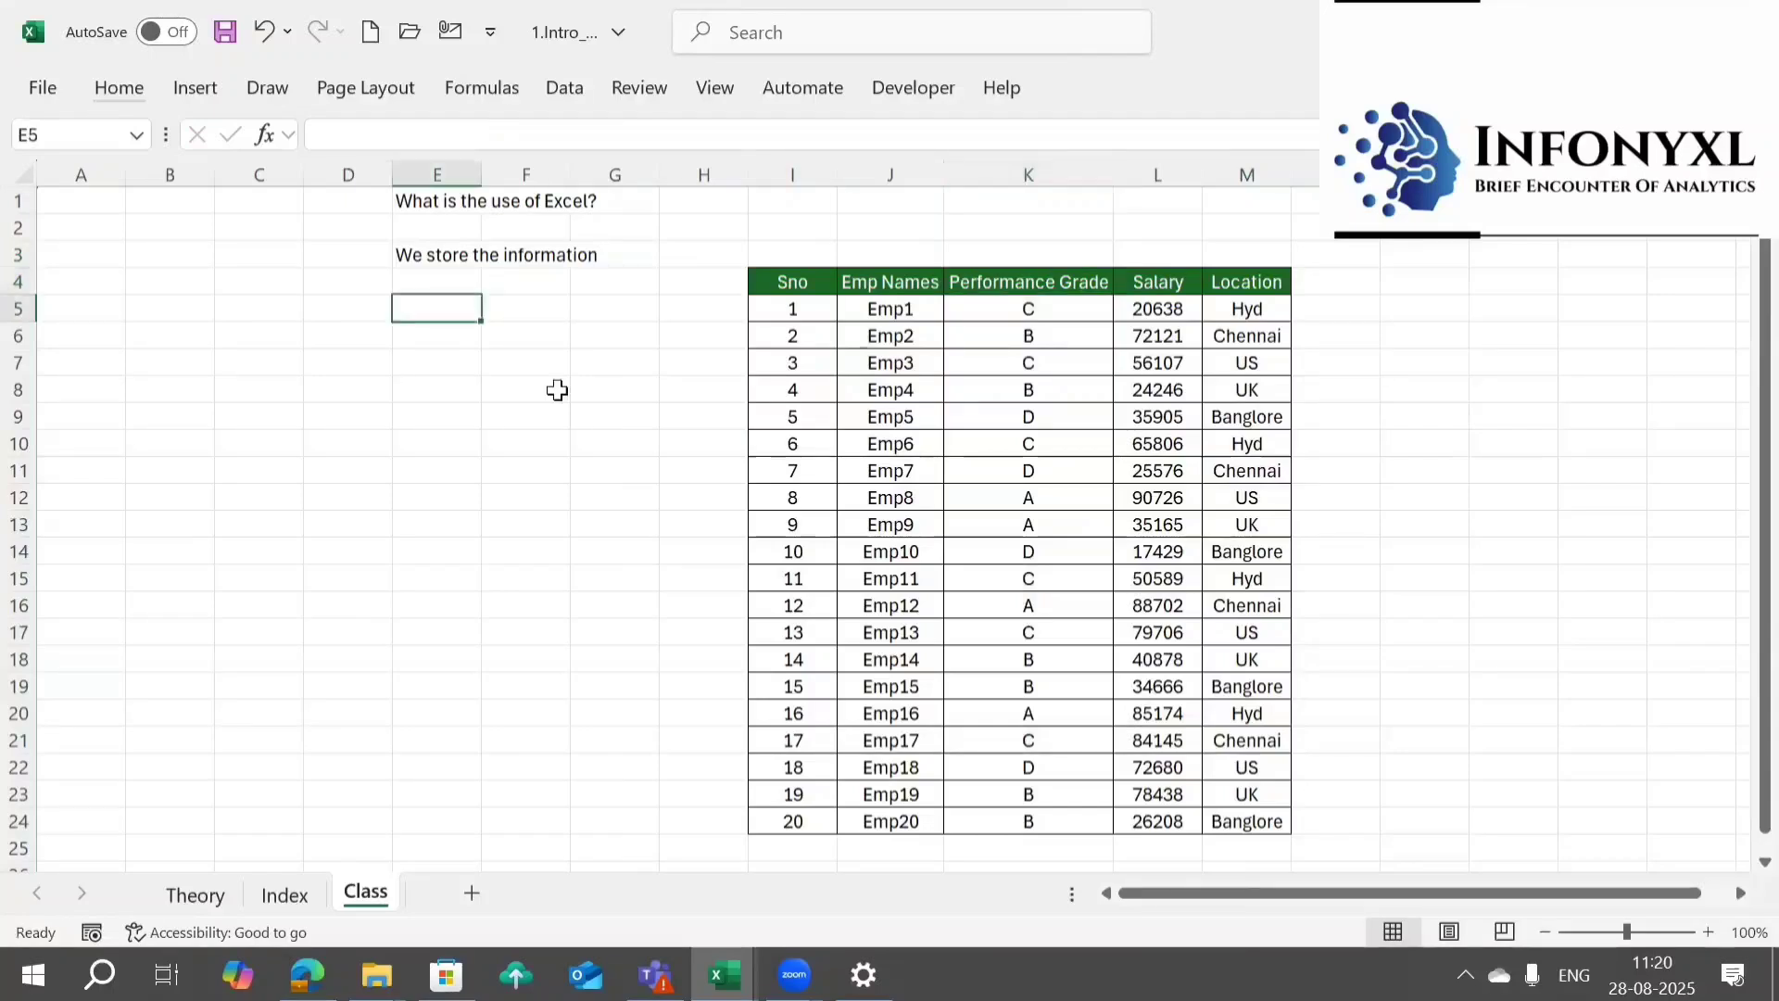
type("W")
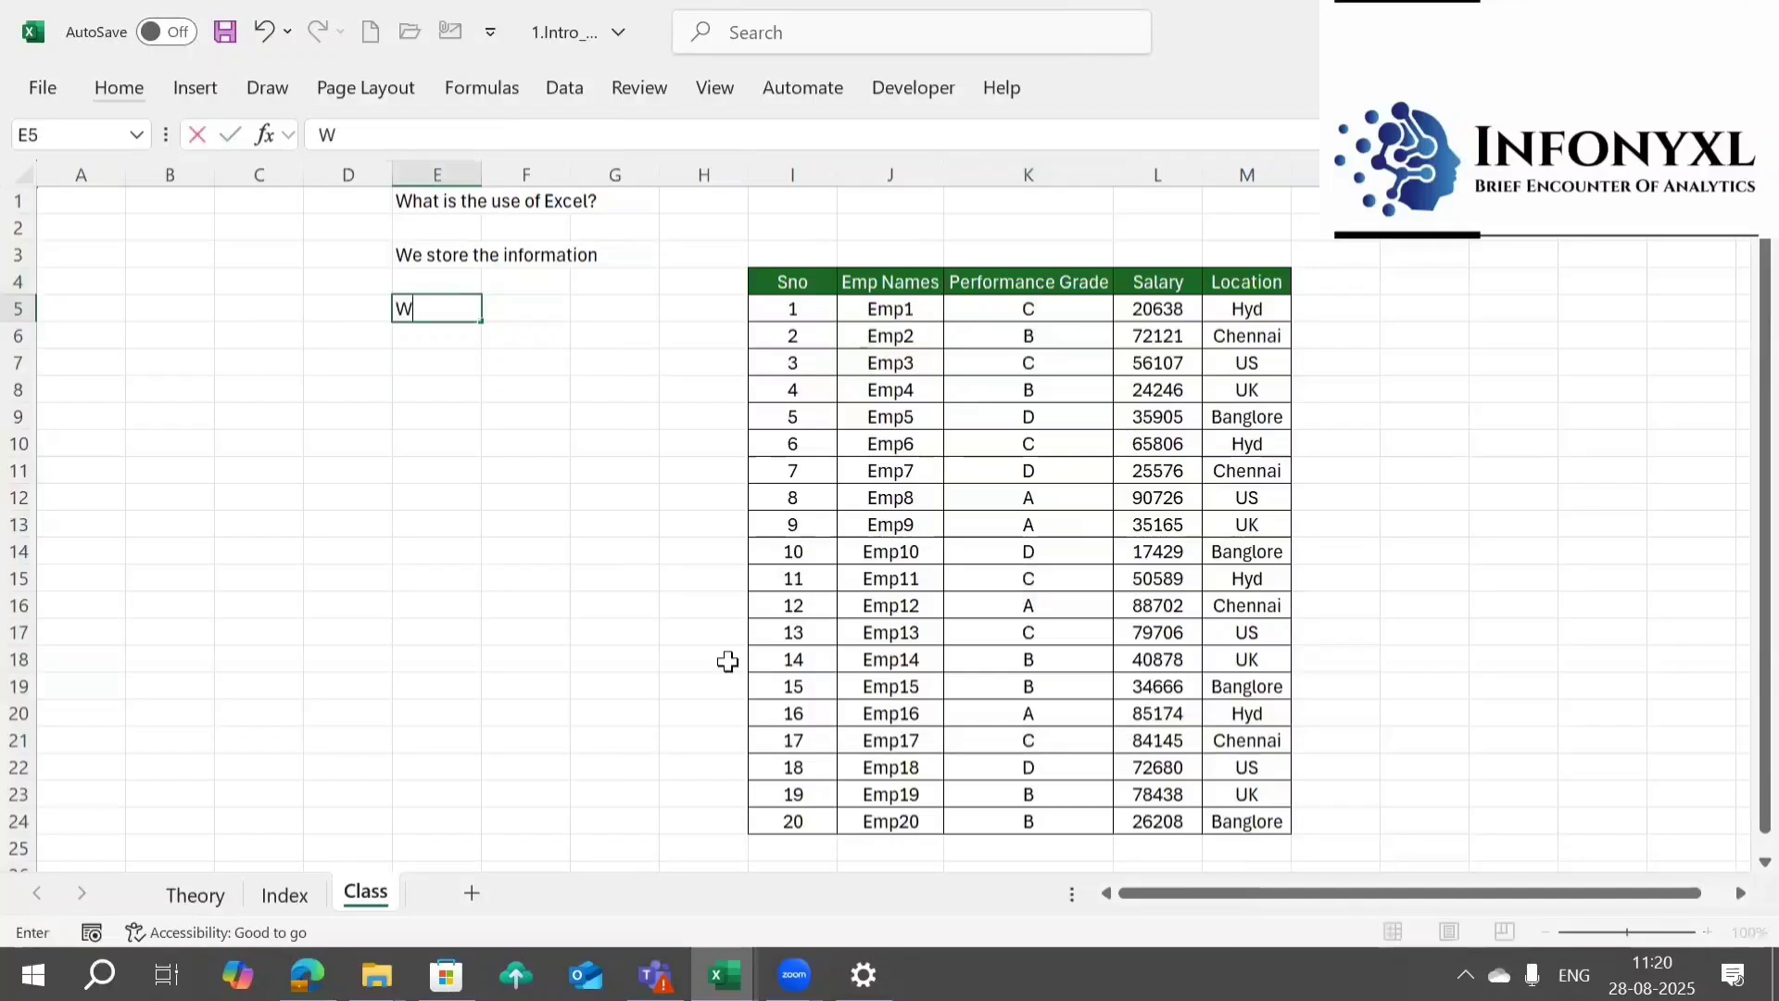
type("e generate")
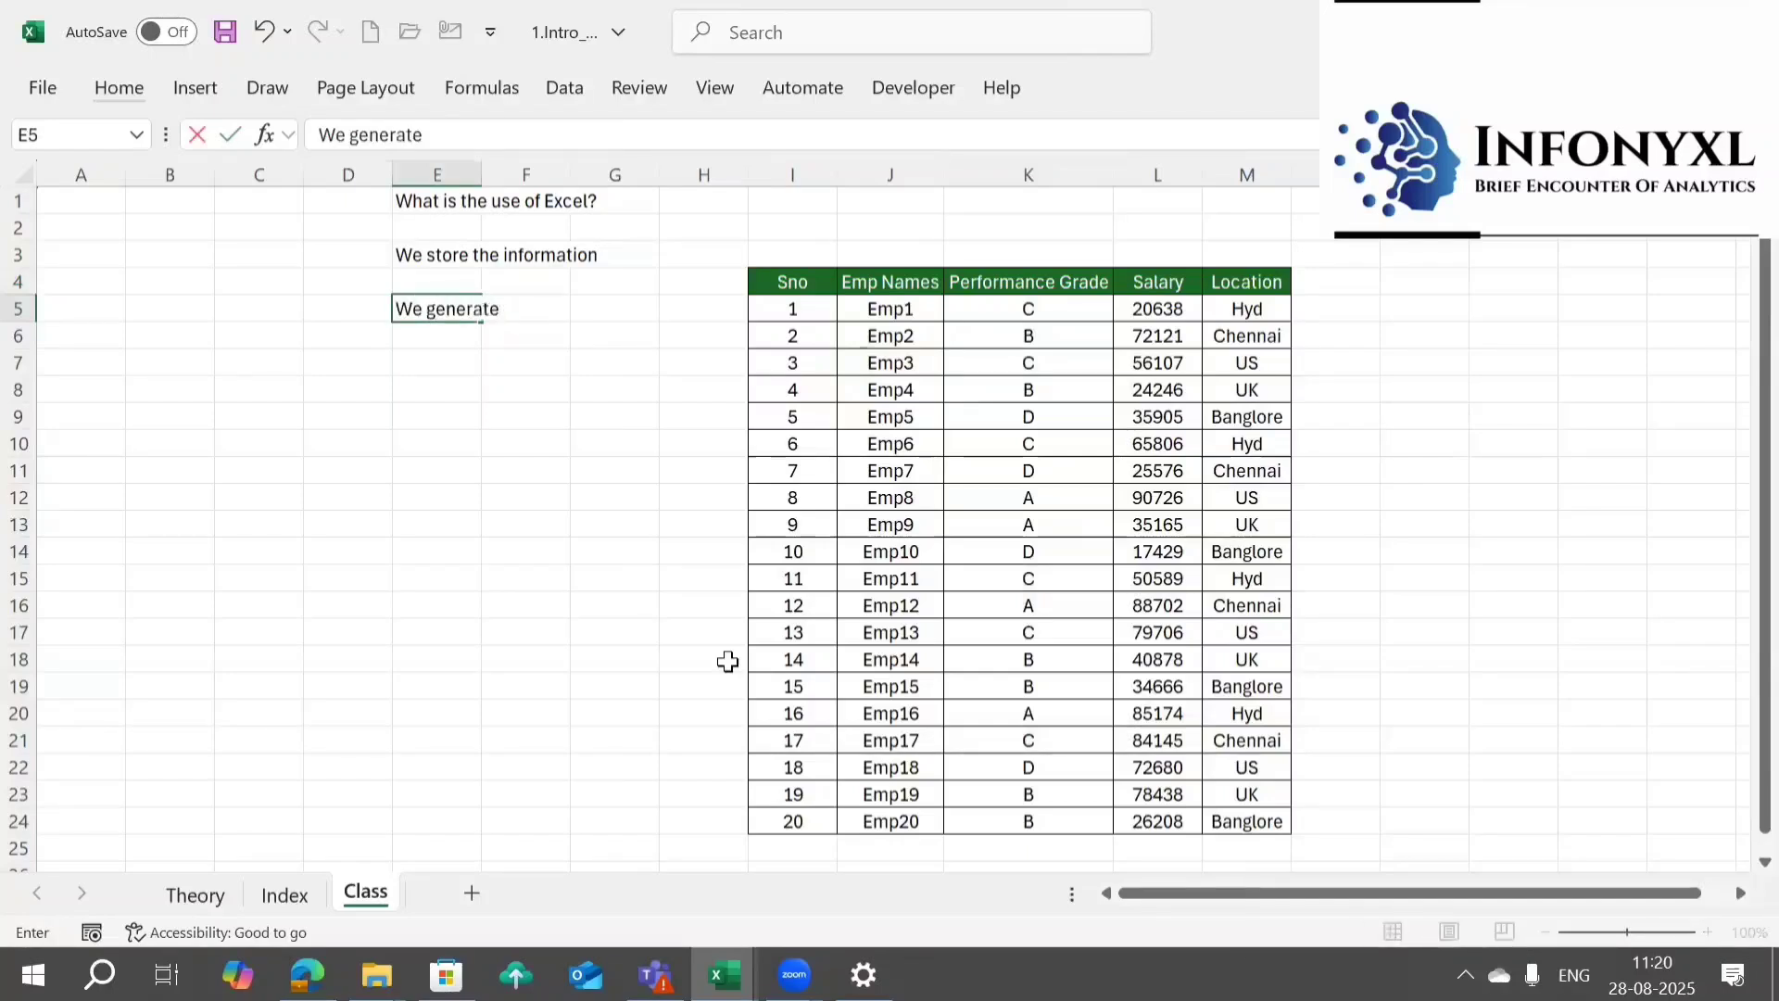
type(" reports")
key("Return")
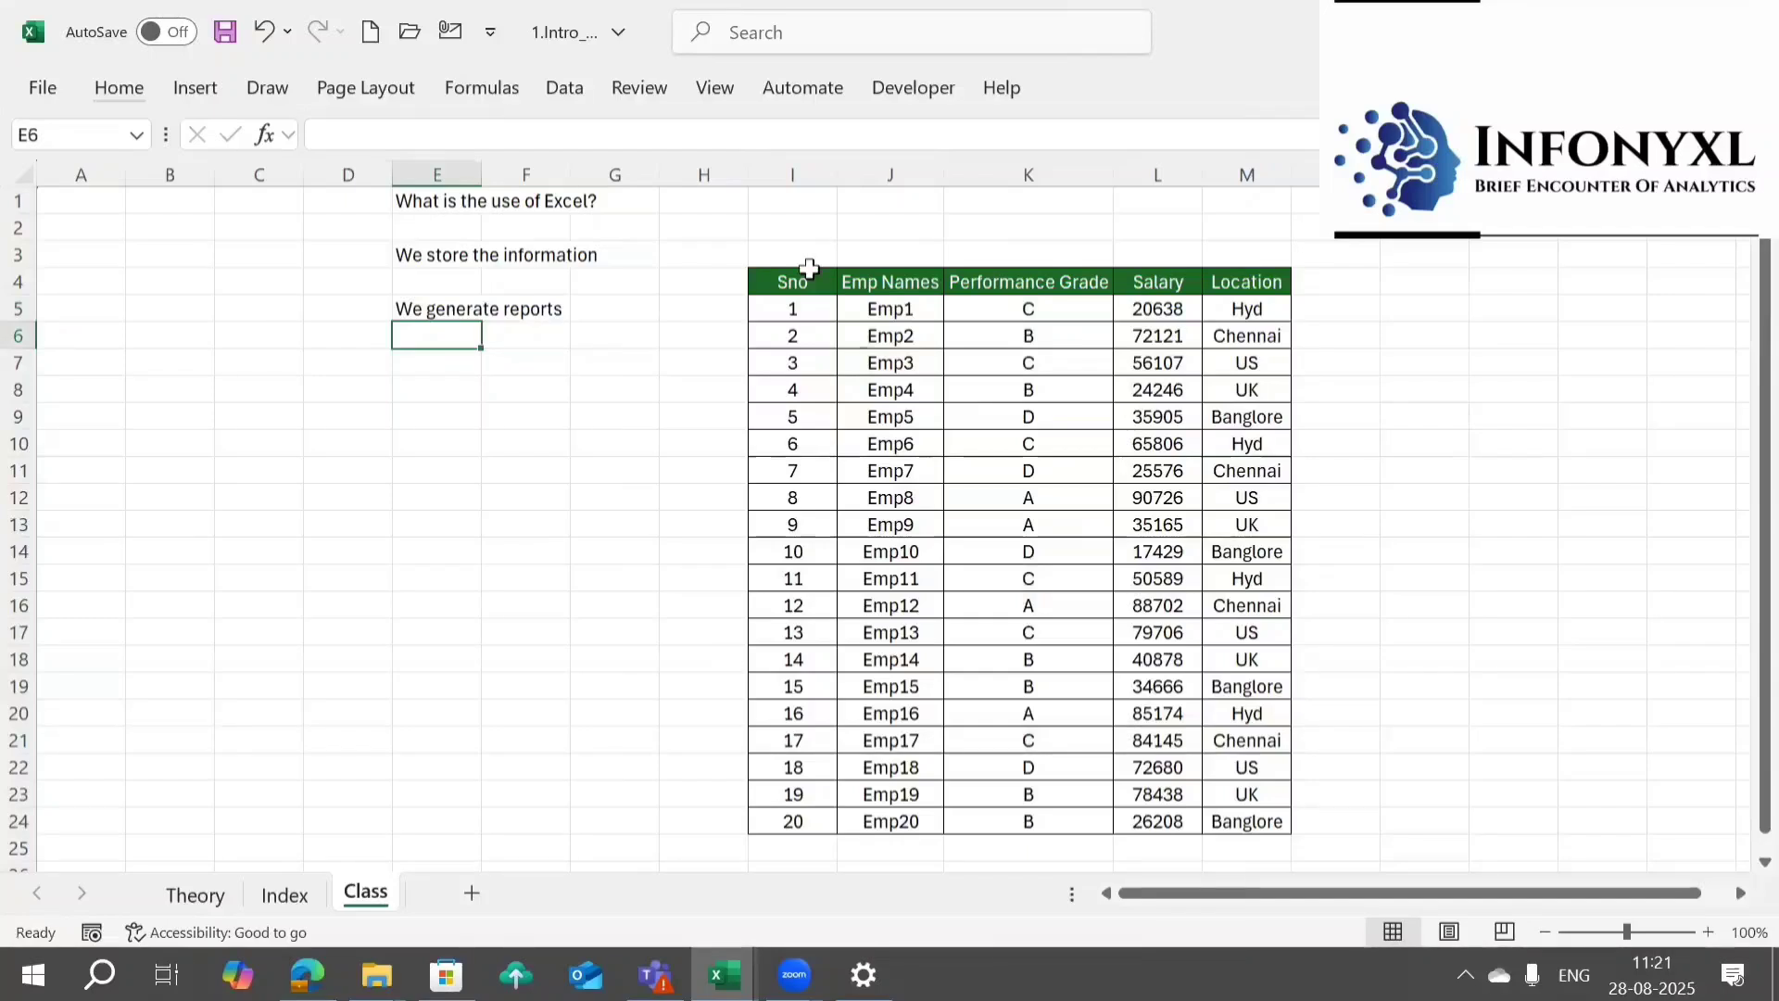
left_click_drag(788, 281, 1215, 786)
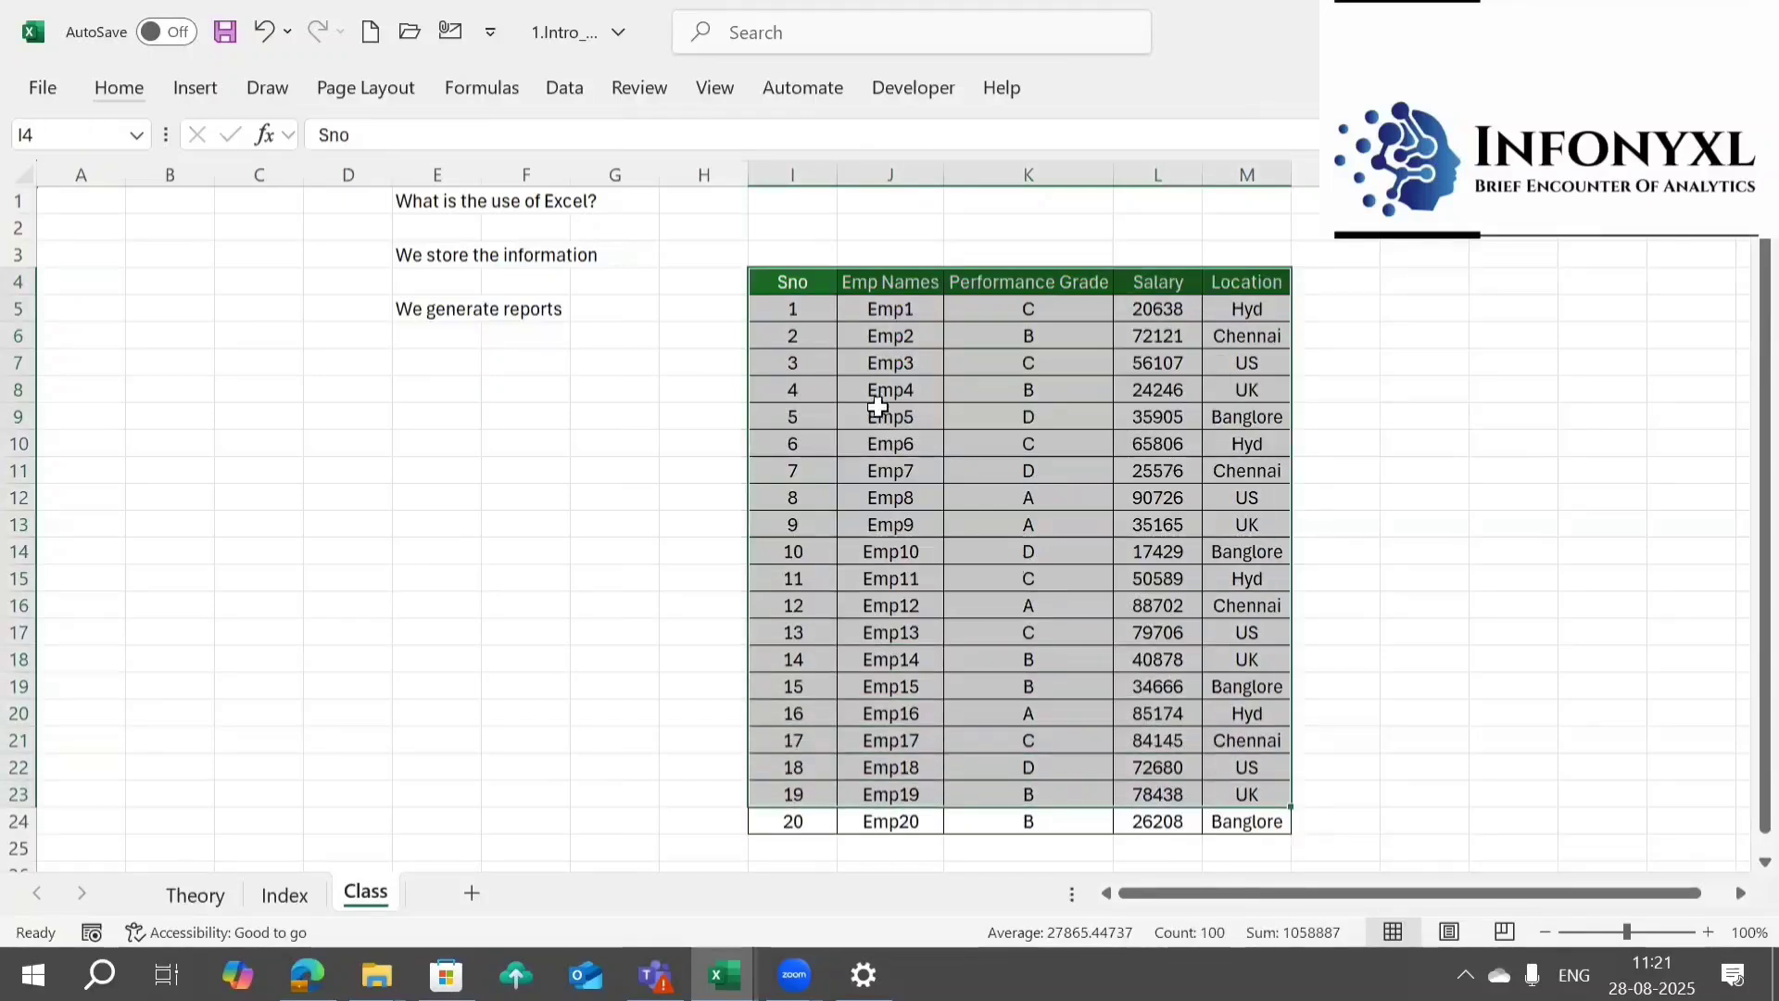
left_click(802, 290)
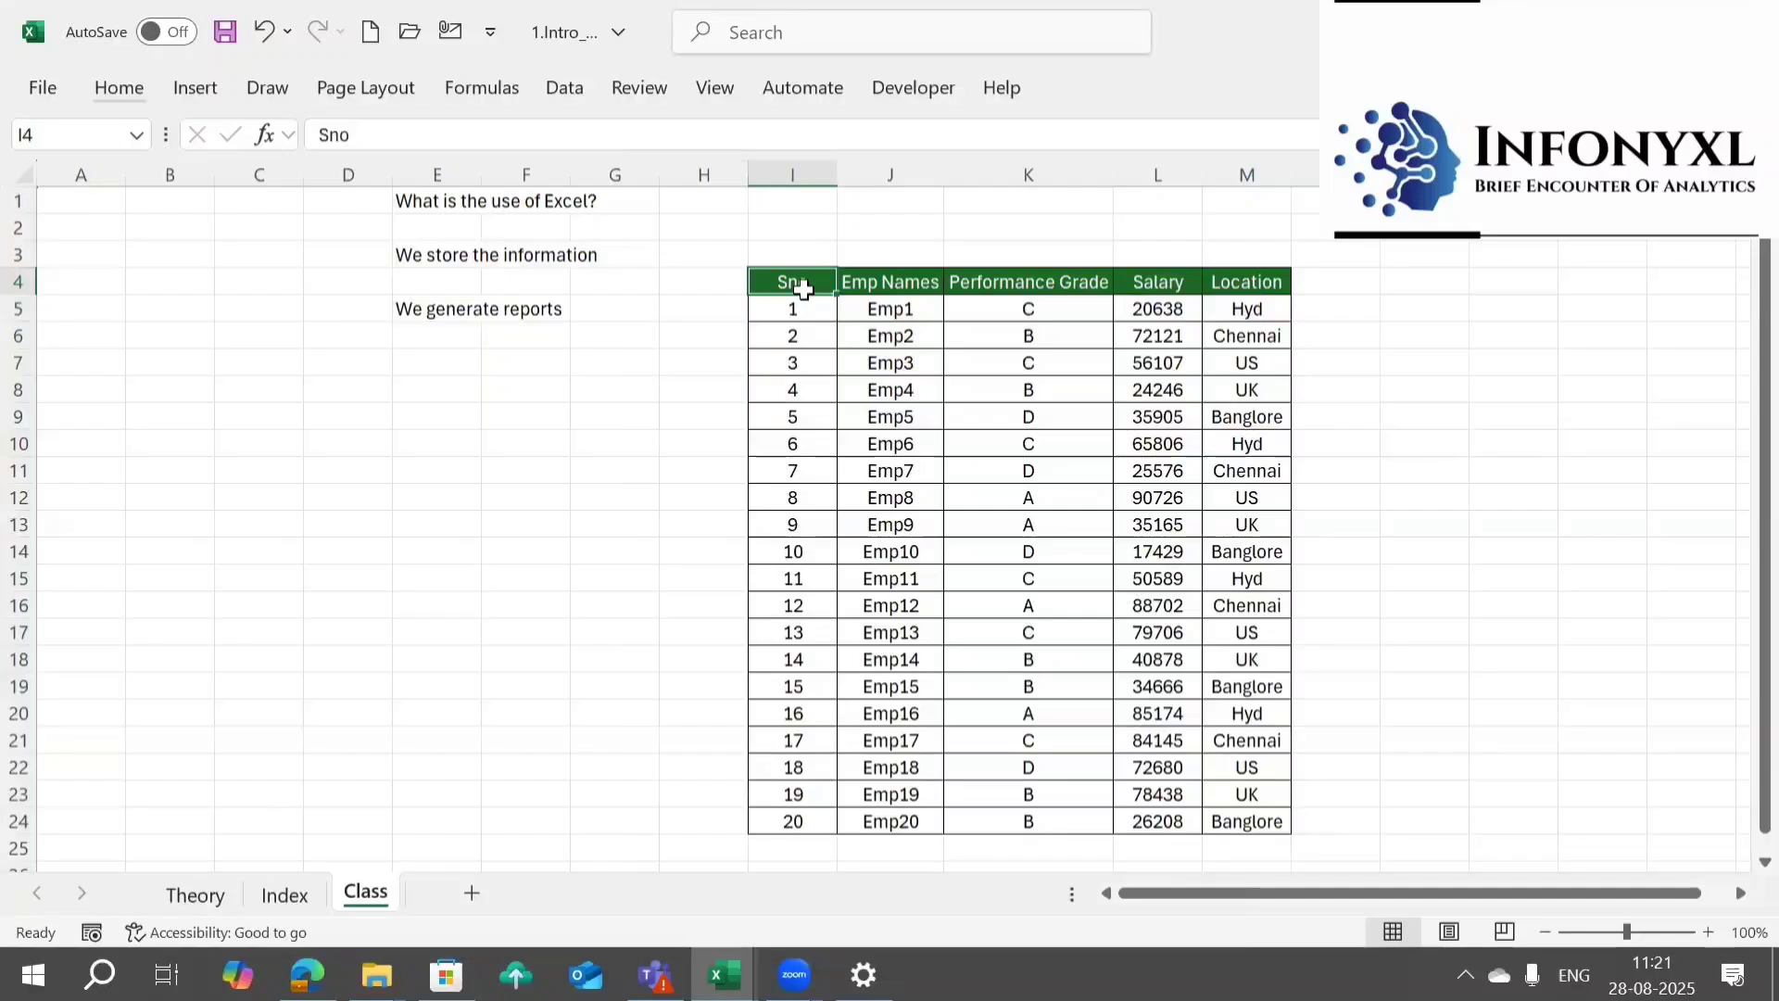
key("Down")
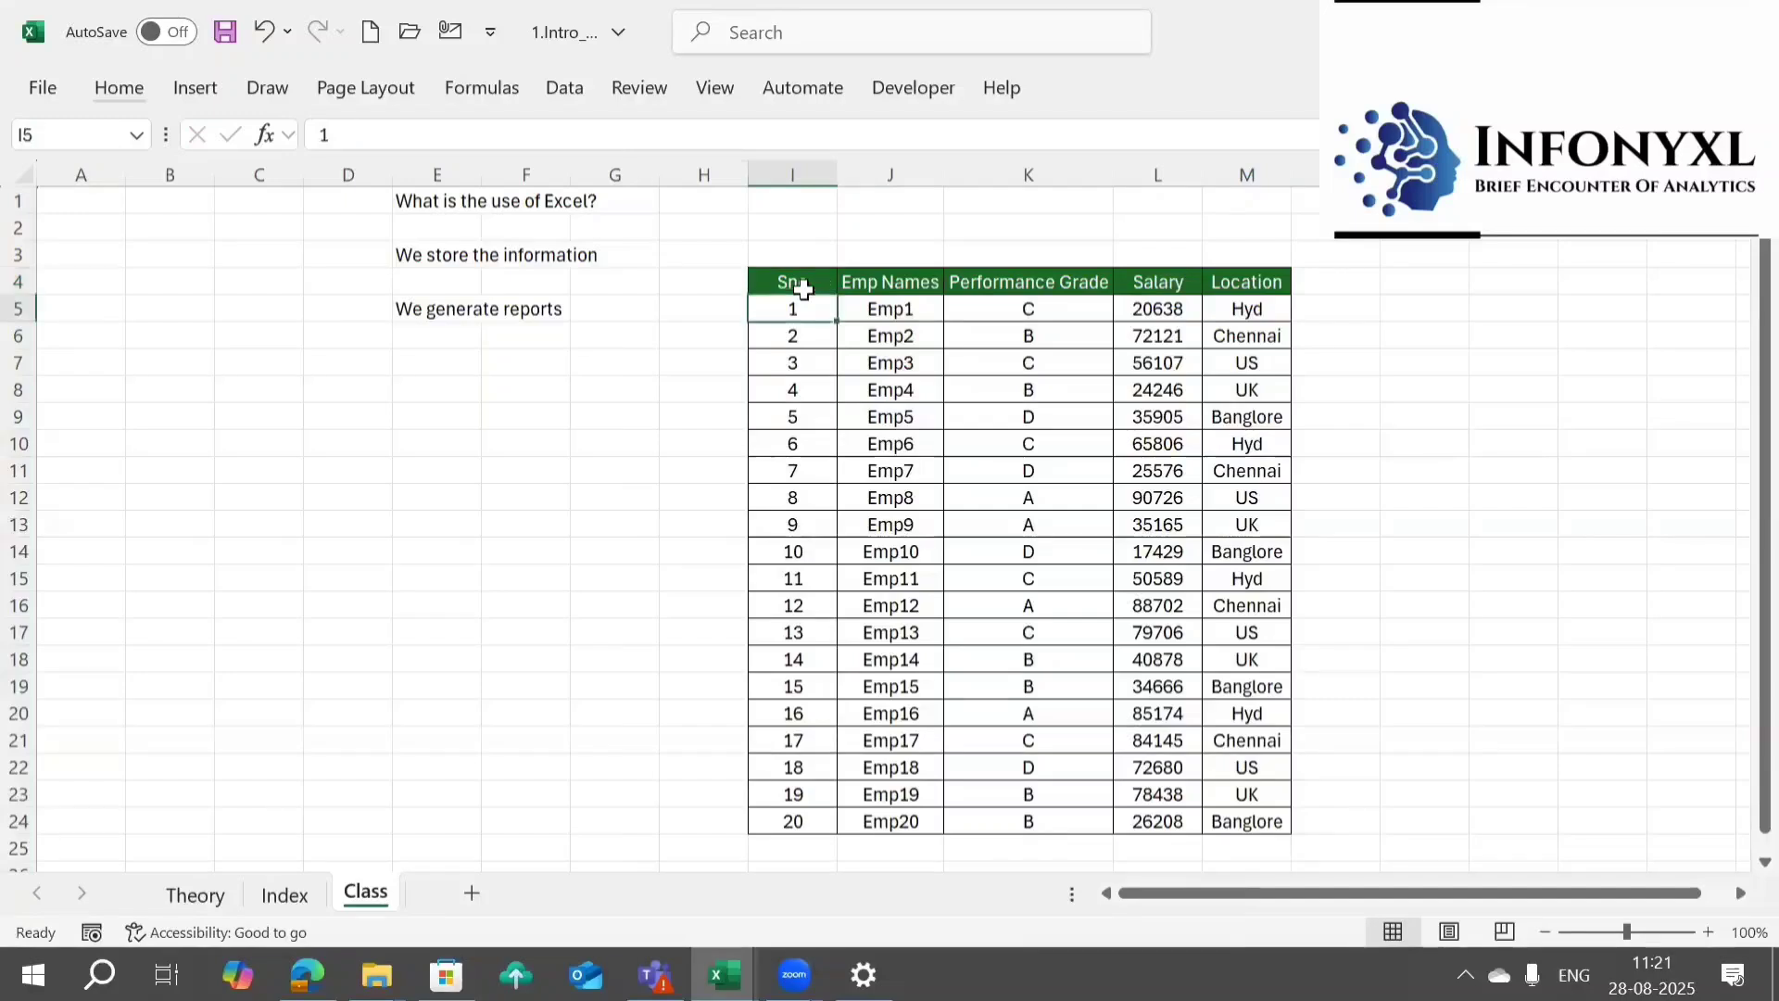
- Copy the employee table's header row, I4:M4, and paste it starting at cell O4
key("Up")
key("shift+Right")
key("shift+Right")
key("shift+Right")
key("shift+Right")
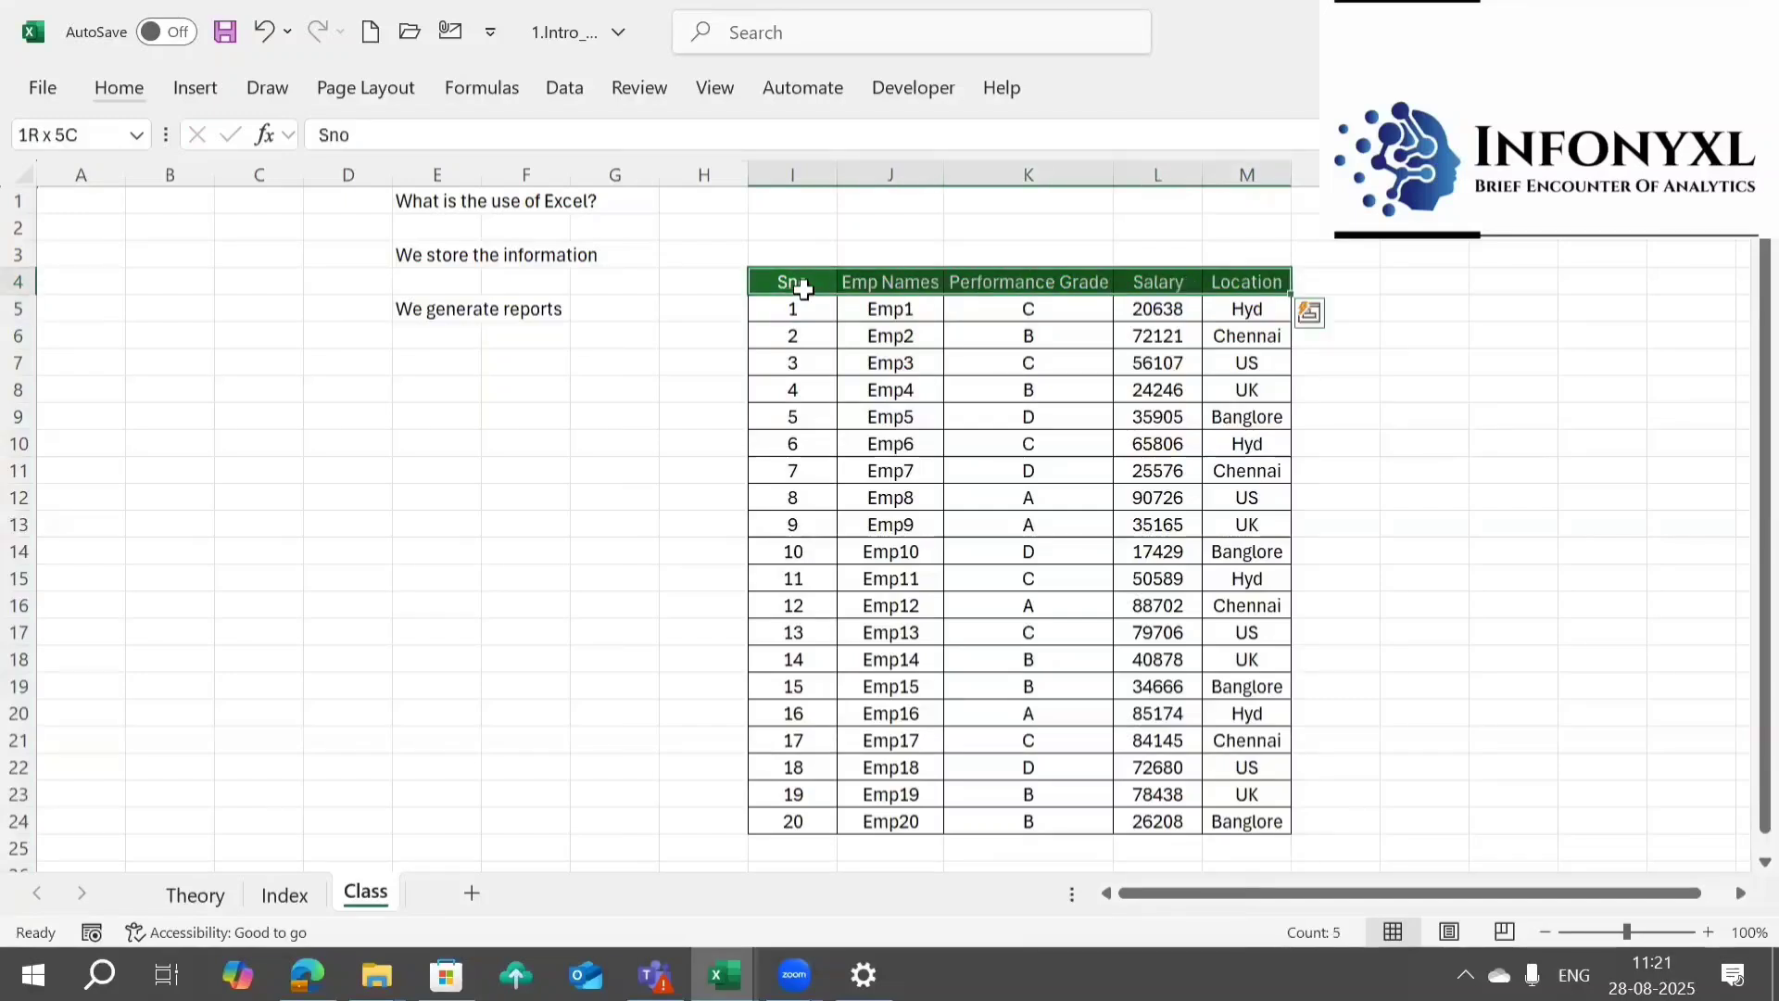
key("ctrl+c")
key("Right")
key("Right")
key("Right")
key("Right")
key("Right")
key("Right")
key("Right")
key("Right")
key("Right")
key("Right")
key("Right")
key("Right")
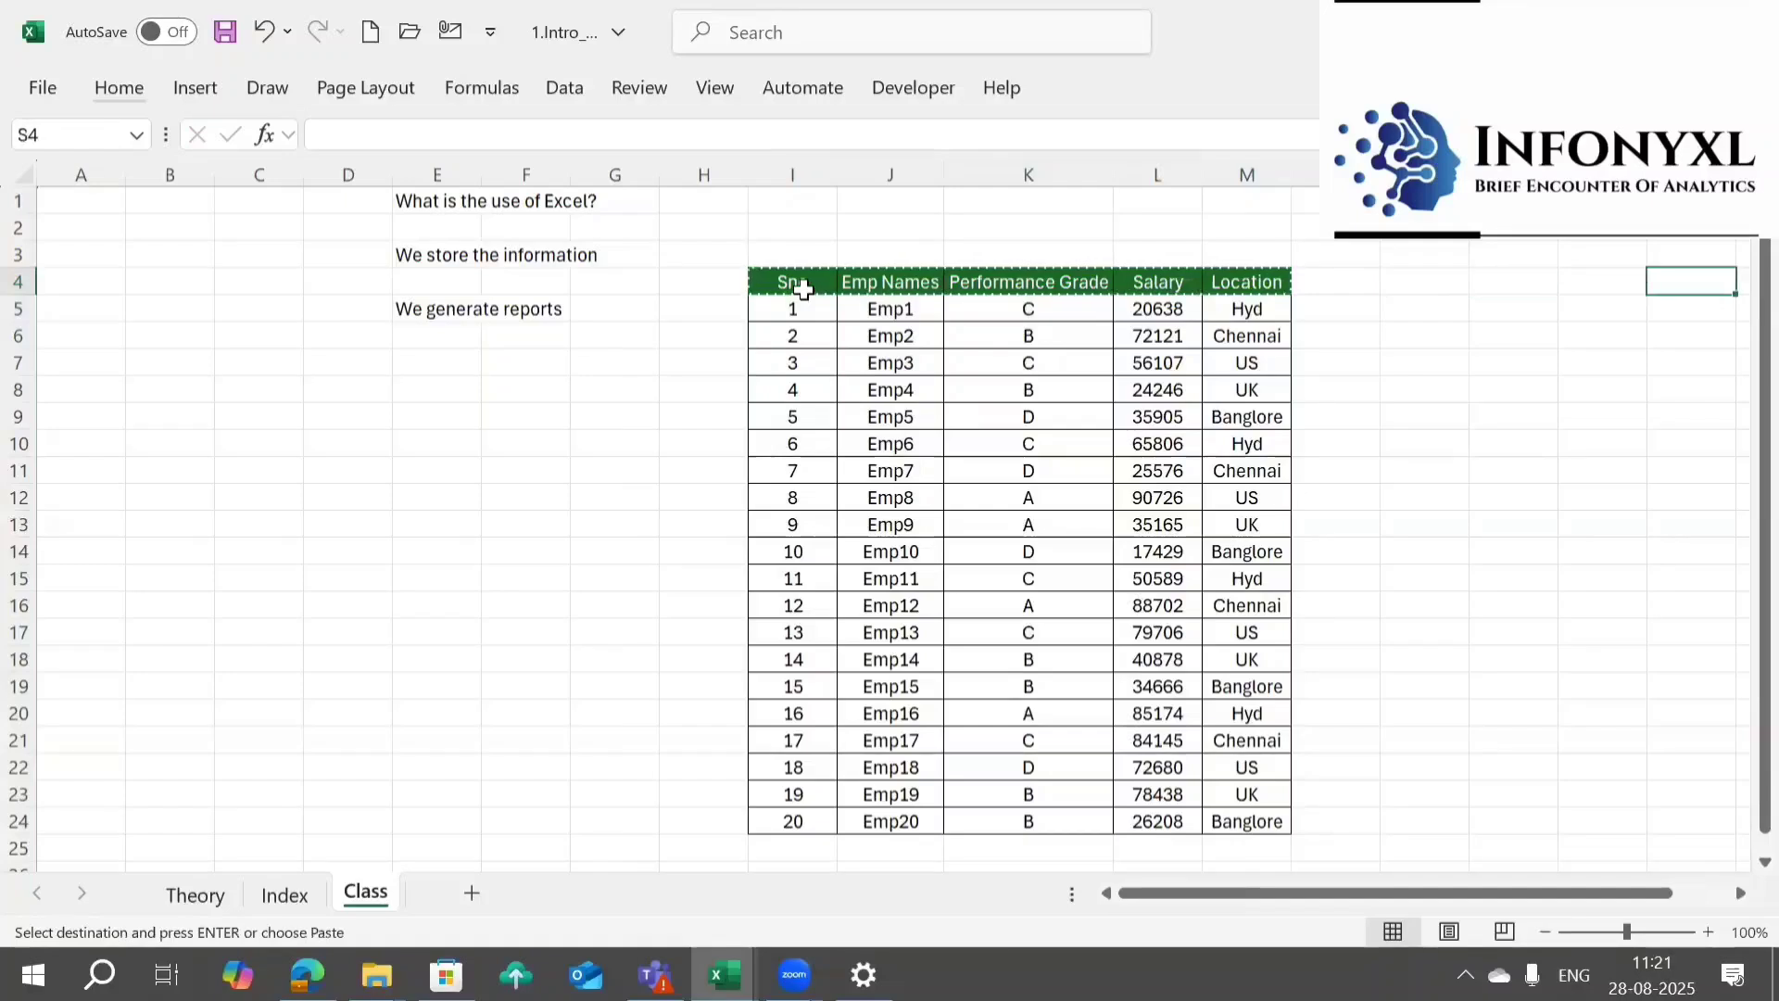
key("Left")
key("Left")
key("Left")
key("Left")
key("Left")
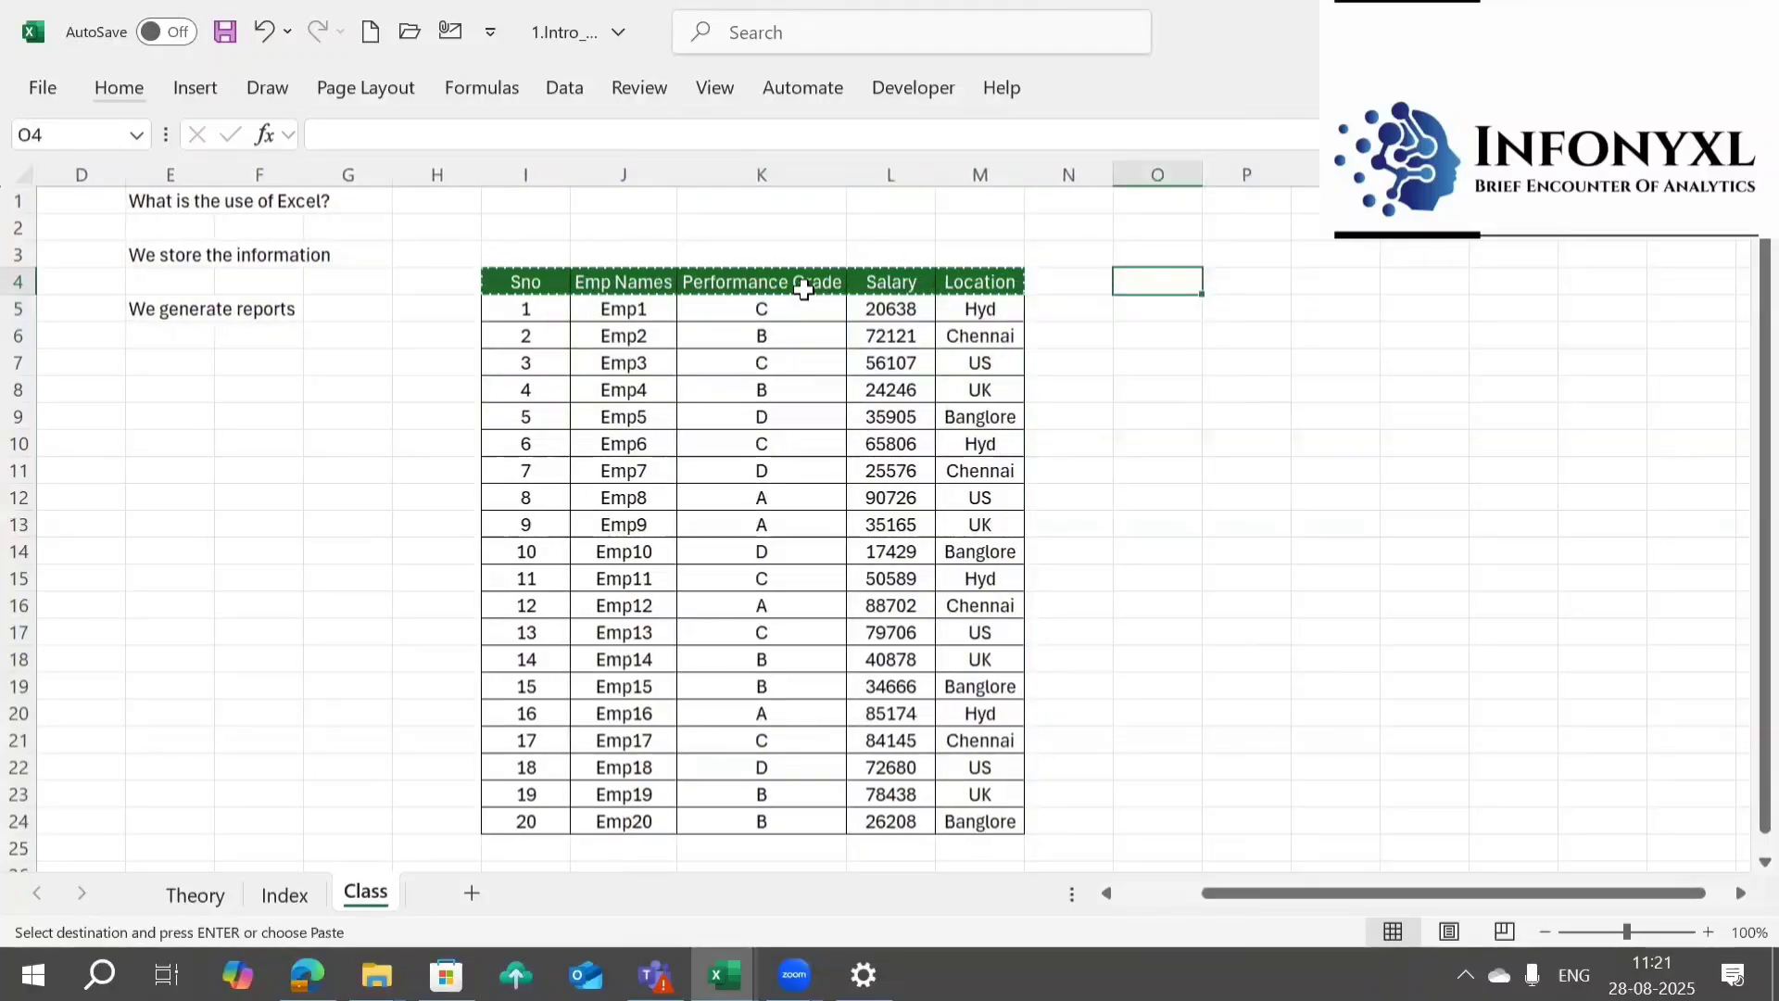
key("ctrl+v")
- AutoFit the widths of columns O to S to the pasted headers
key("alt+h")
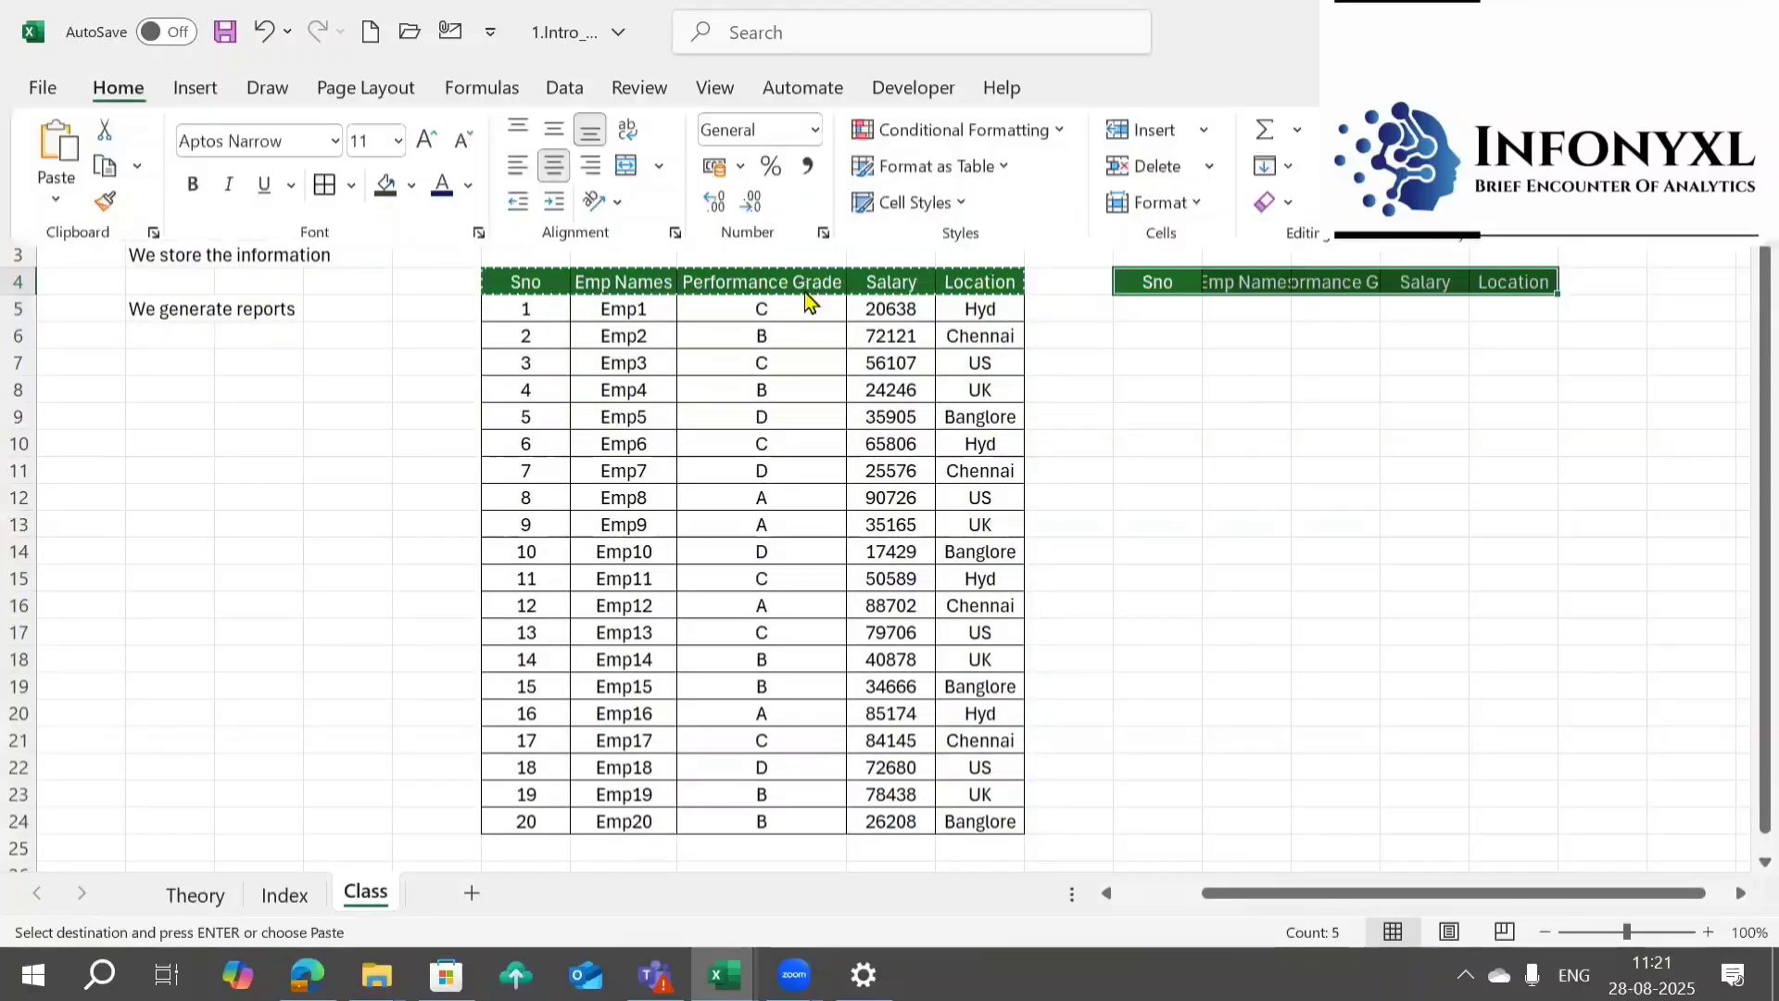
key("o")
key("i")
- Copy the Emp1 record, I5:M5, with location Hyd and paste it under the copied headers at O5
key("Down")
key("Left")
key("Left")
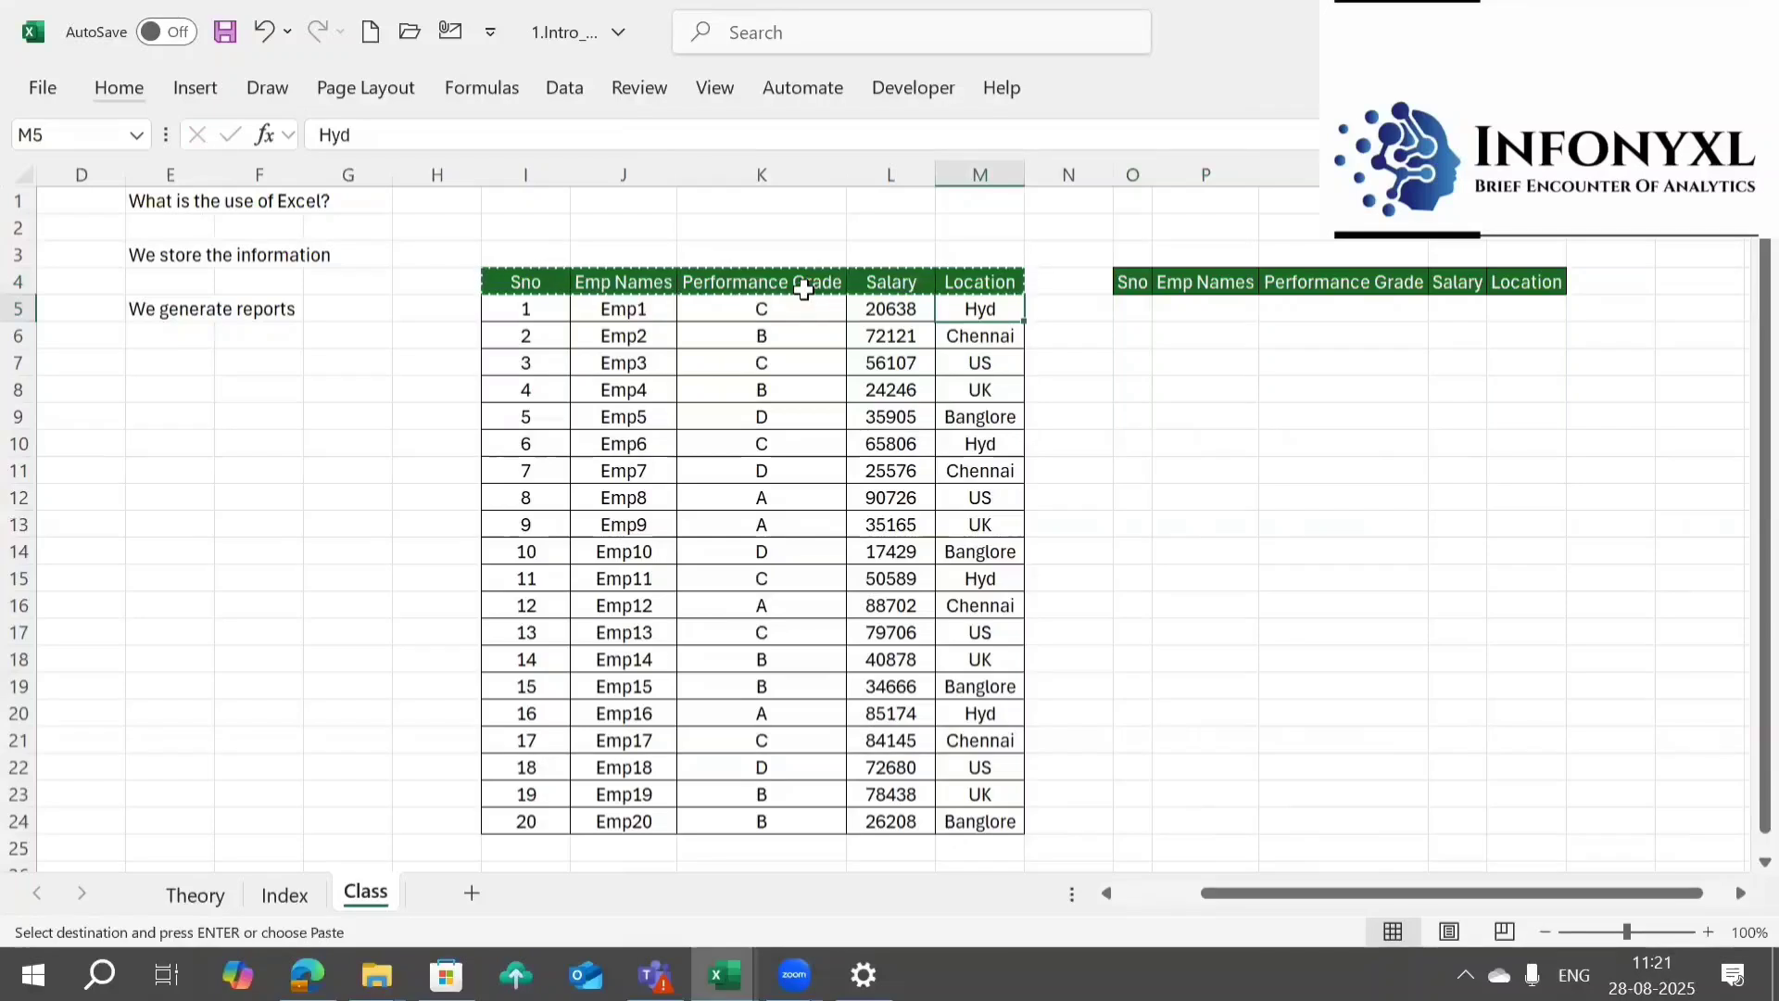
key("ctrl+shift+Left")
key("ctrl+c")
key("Right")
key("Right")
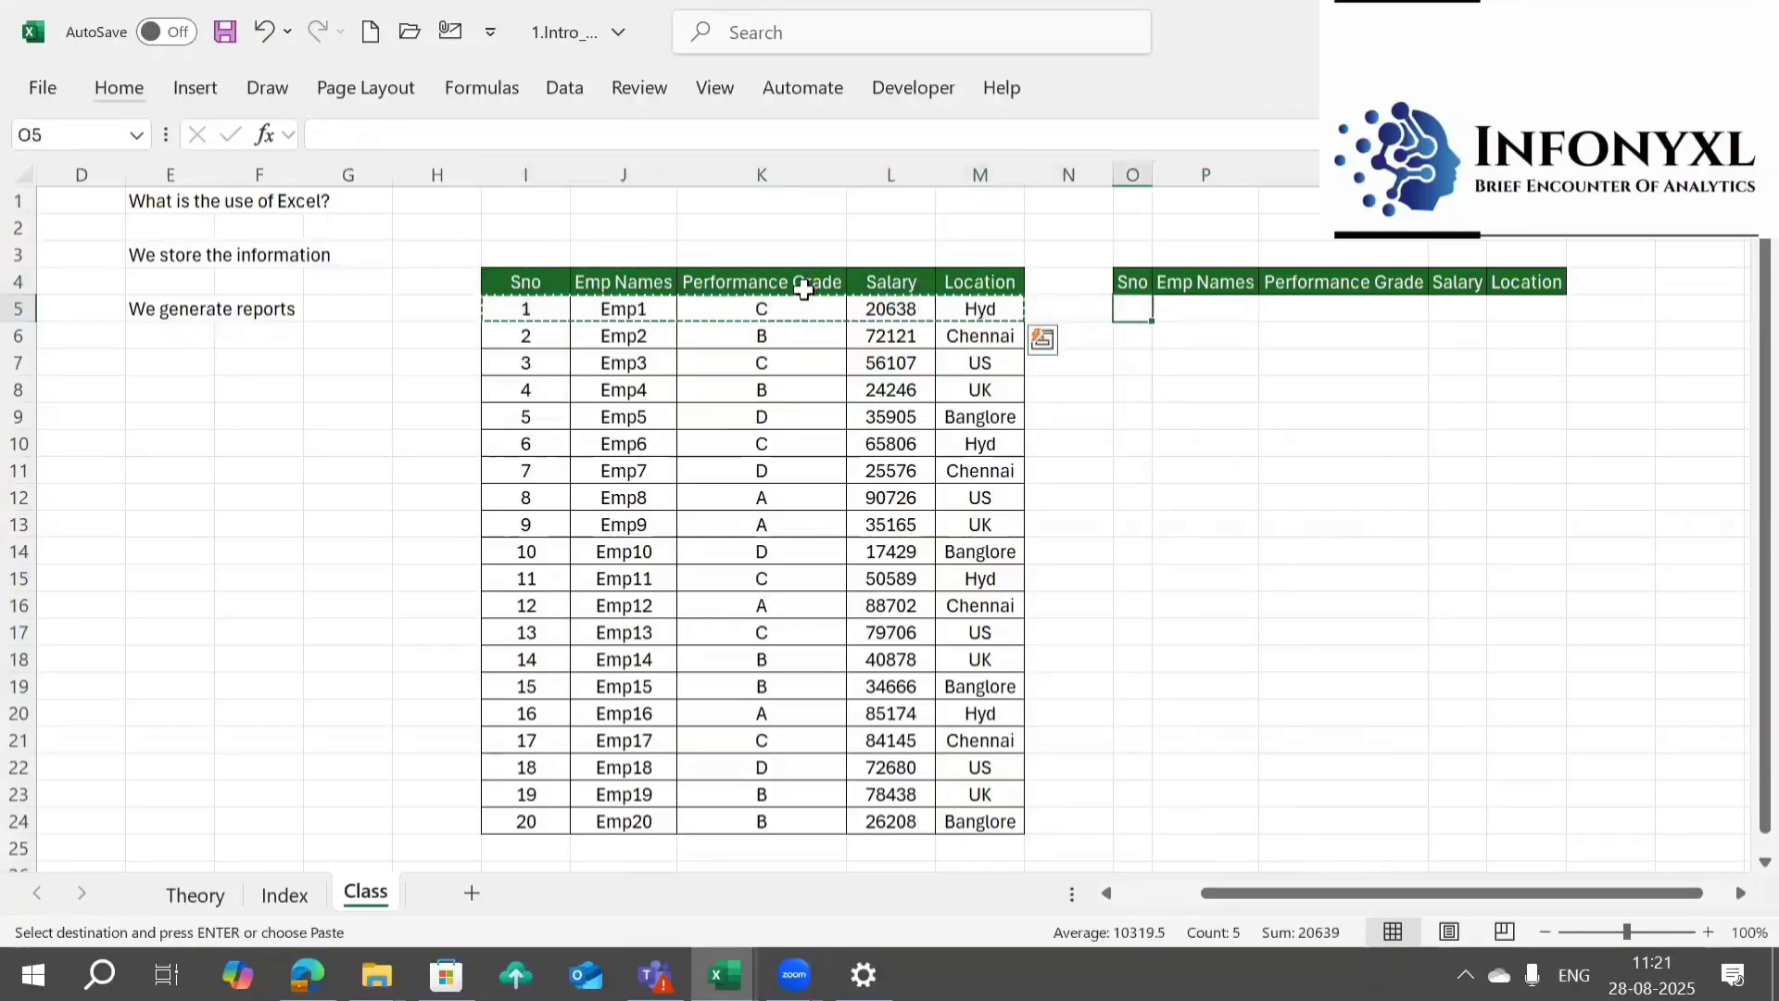
key("ctrl+v")
- Copy the Emp6 record, I10:M10, with location Hyd and paste it below the Emp1 record at O6
key("Left")
key("Down")
key("Down")
key("Down")
key("Down")
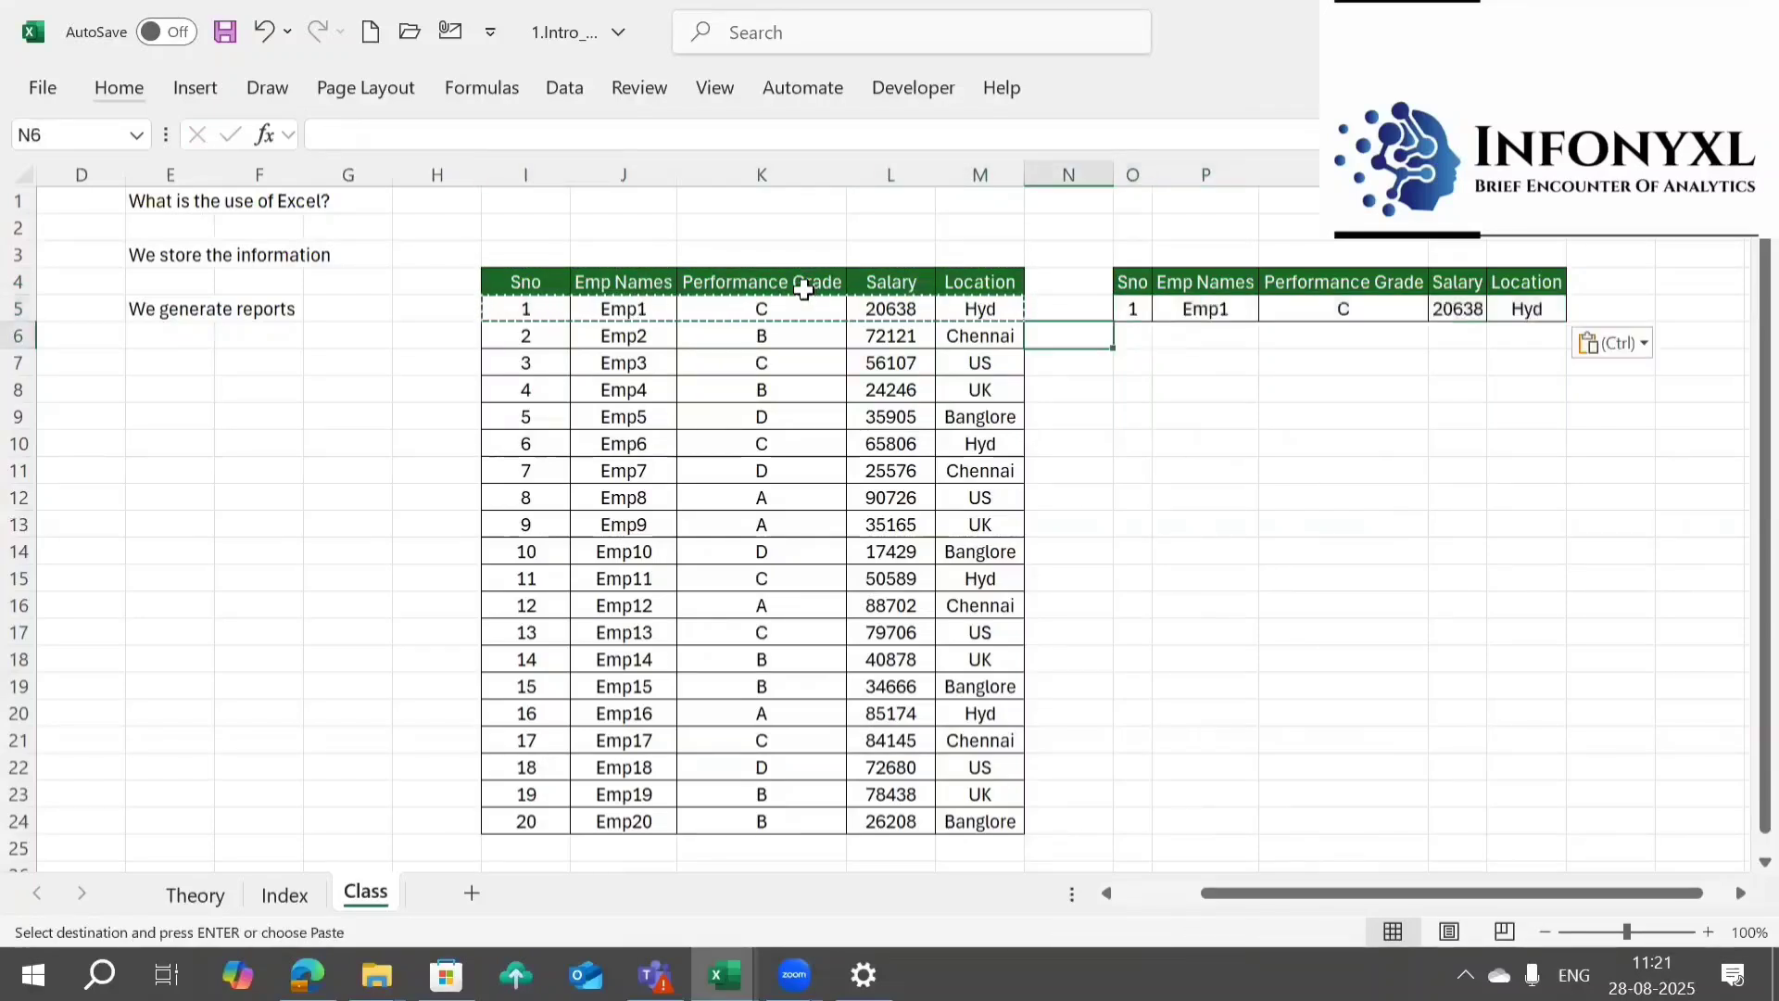
key("Left")
key("Down")
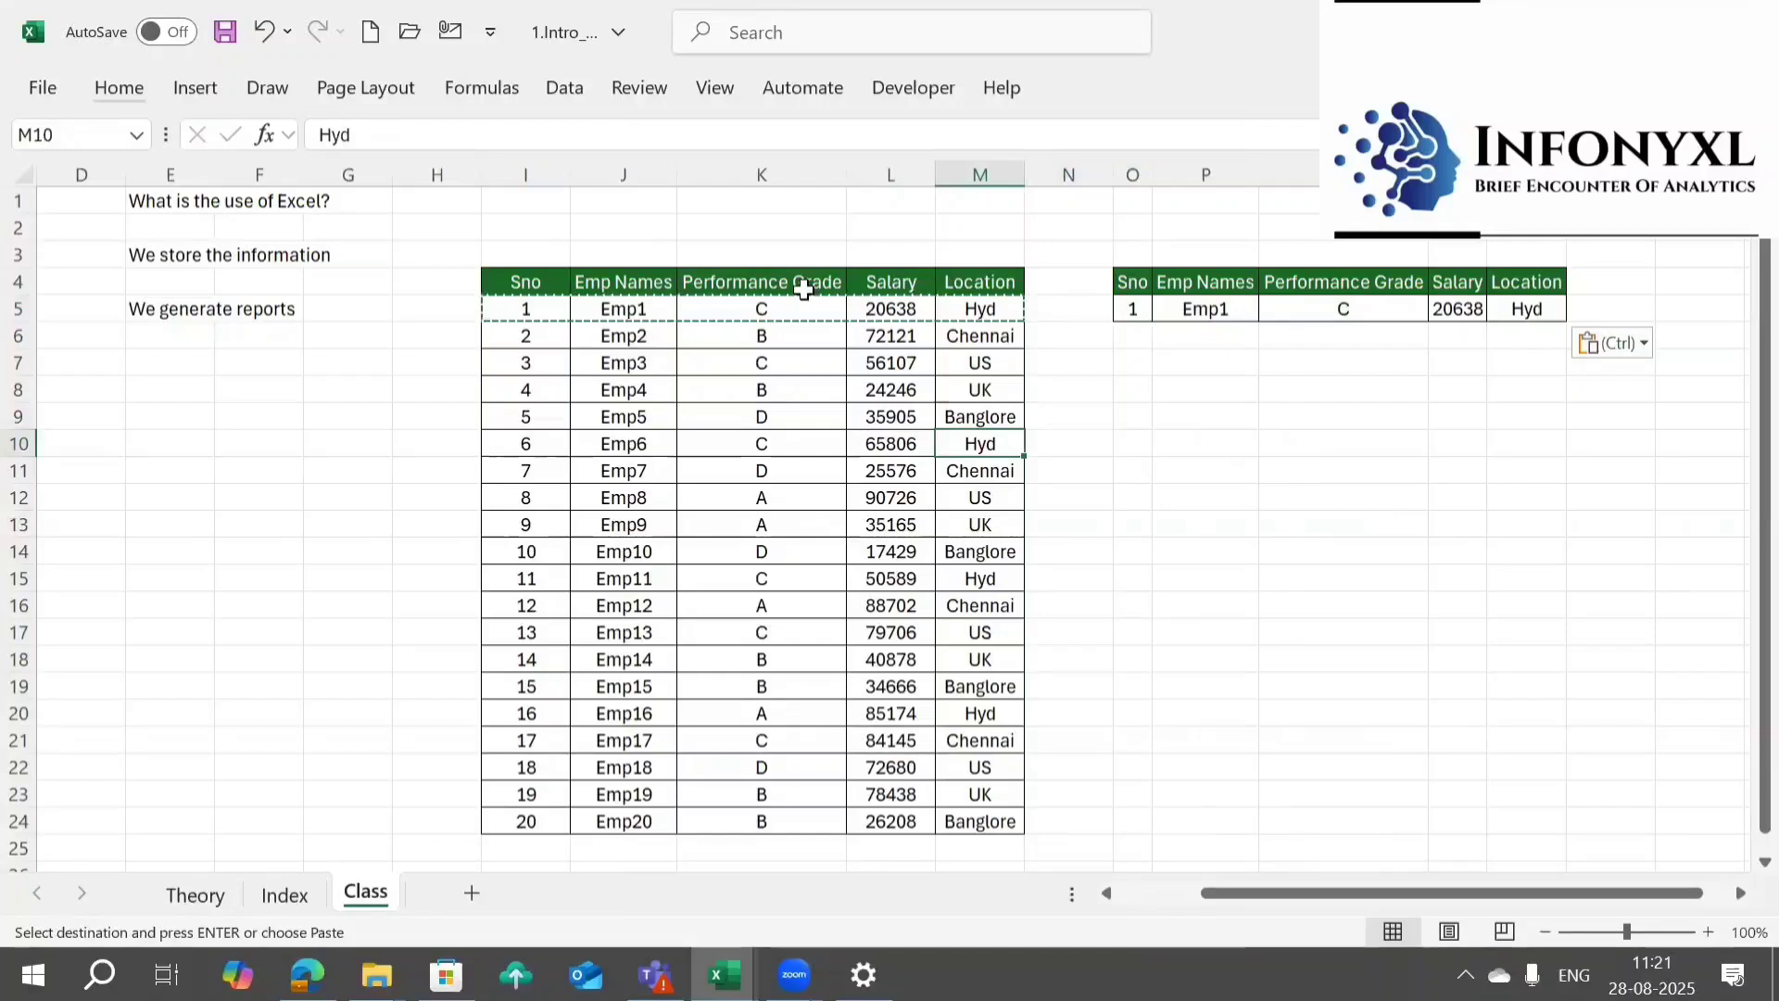
key("ctrl+shift+Left")
key("ctrl+c")
key("Right")
key("Right")
key("Right")
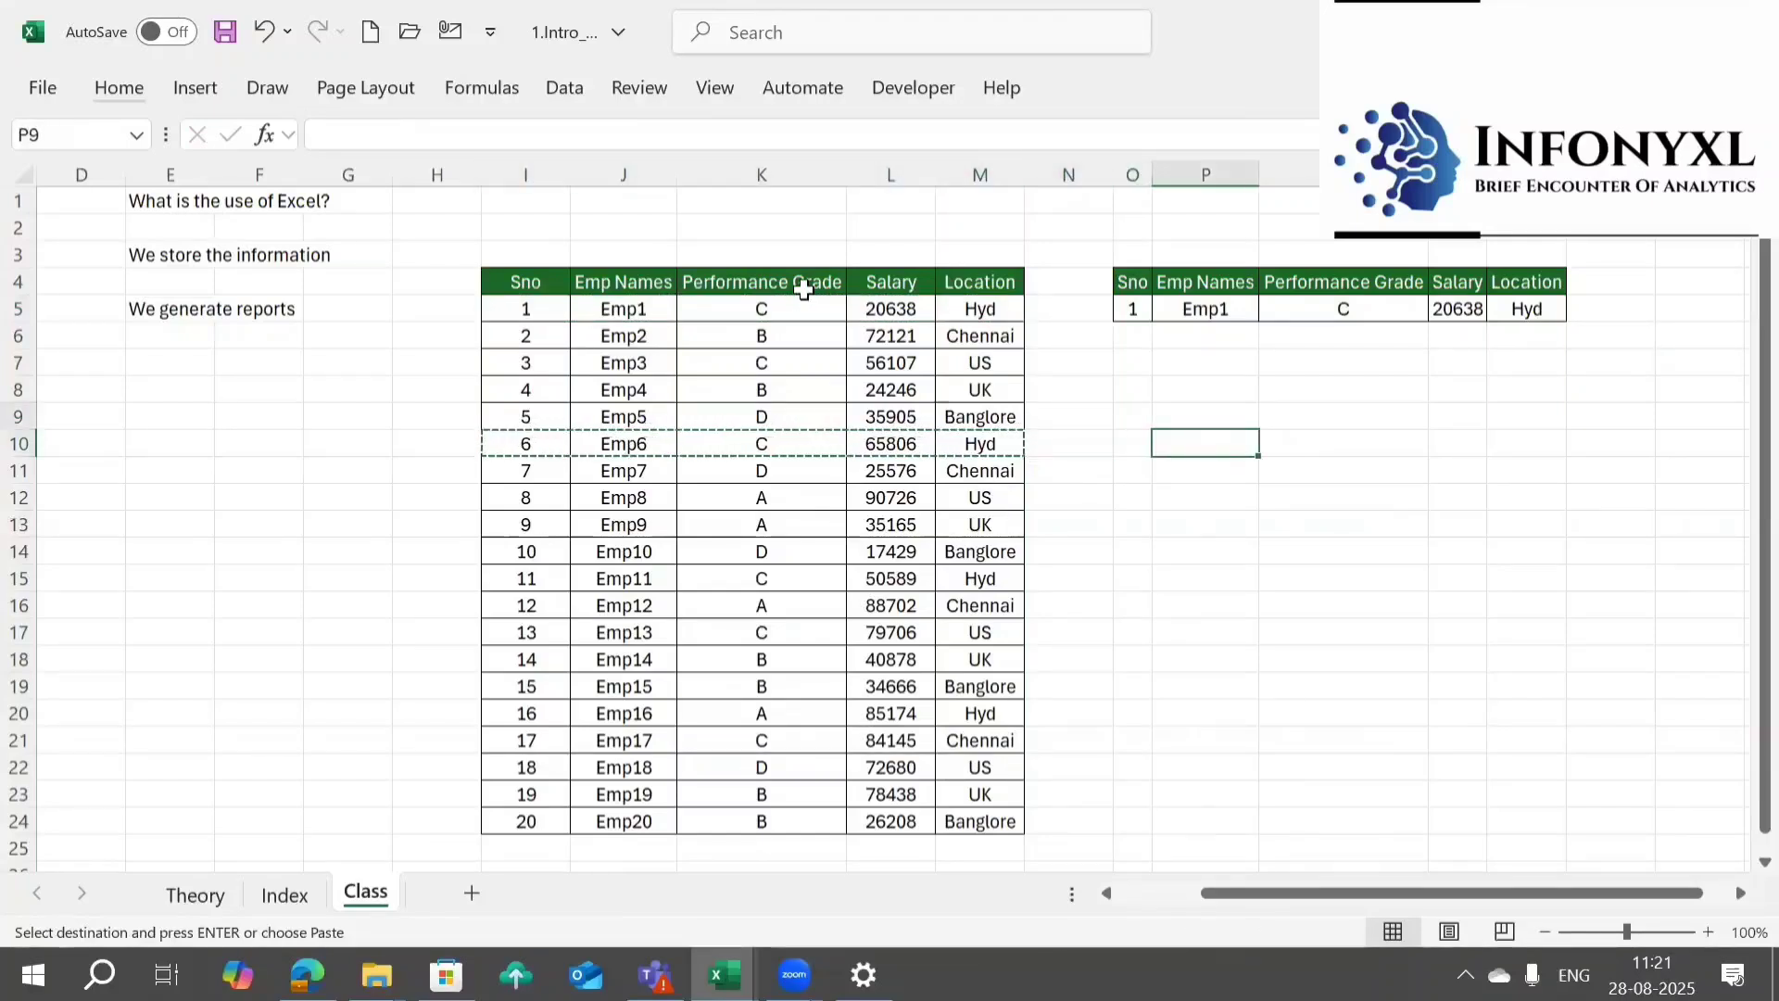
key("Up")
key("Up")
key("Up")
key("Up")
key("Left")
key("ctrl+v")
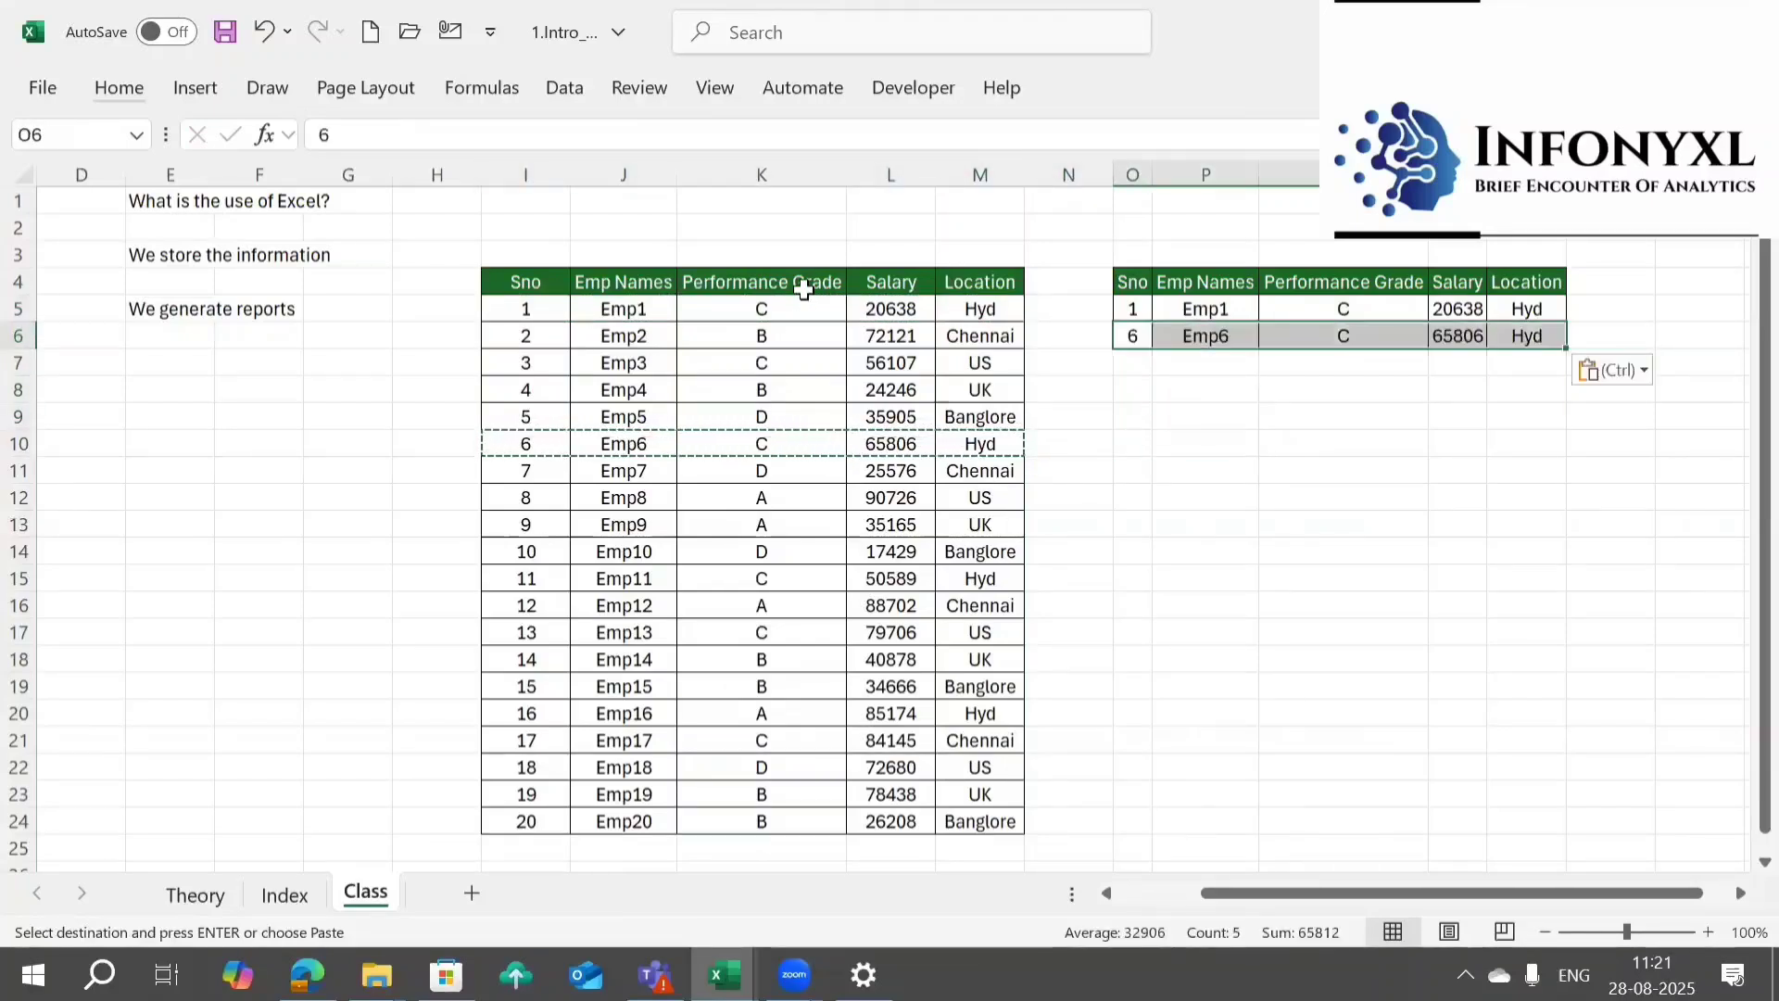
- Copy the Emp16 record, I20:M20, with location Hyd and paste it below the Emp6 record at O7
key("Down")
key("Down")
key("Down")
key("Down")
key("Down")
key("Down")
key("Down")
key("Down")
key("Down")
key("Down")
key("Down")
key("Left")
key("Left")
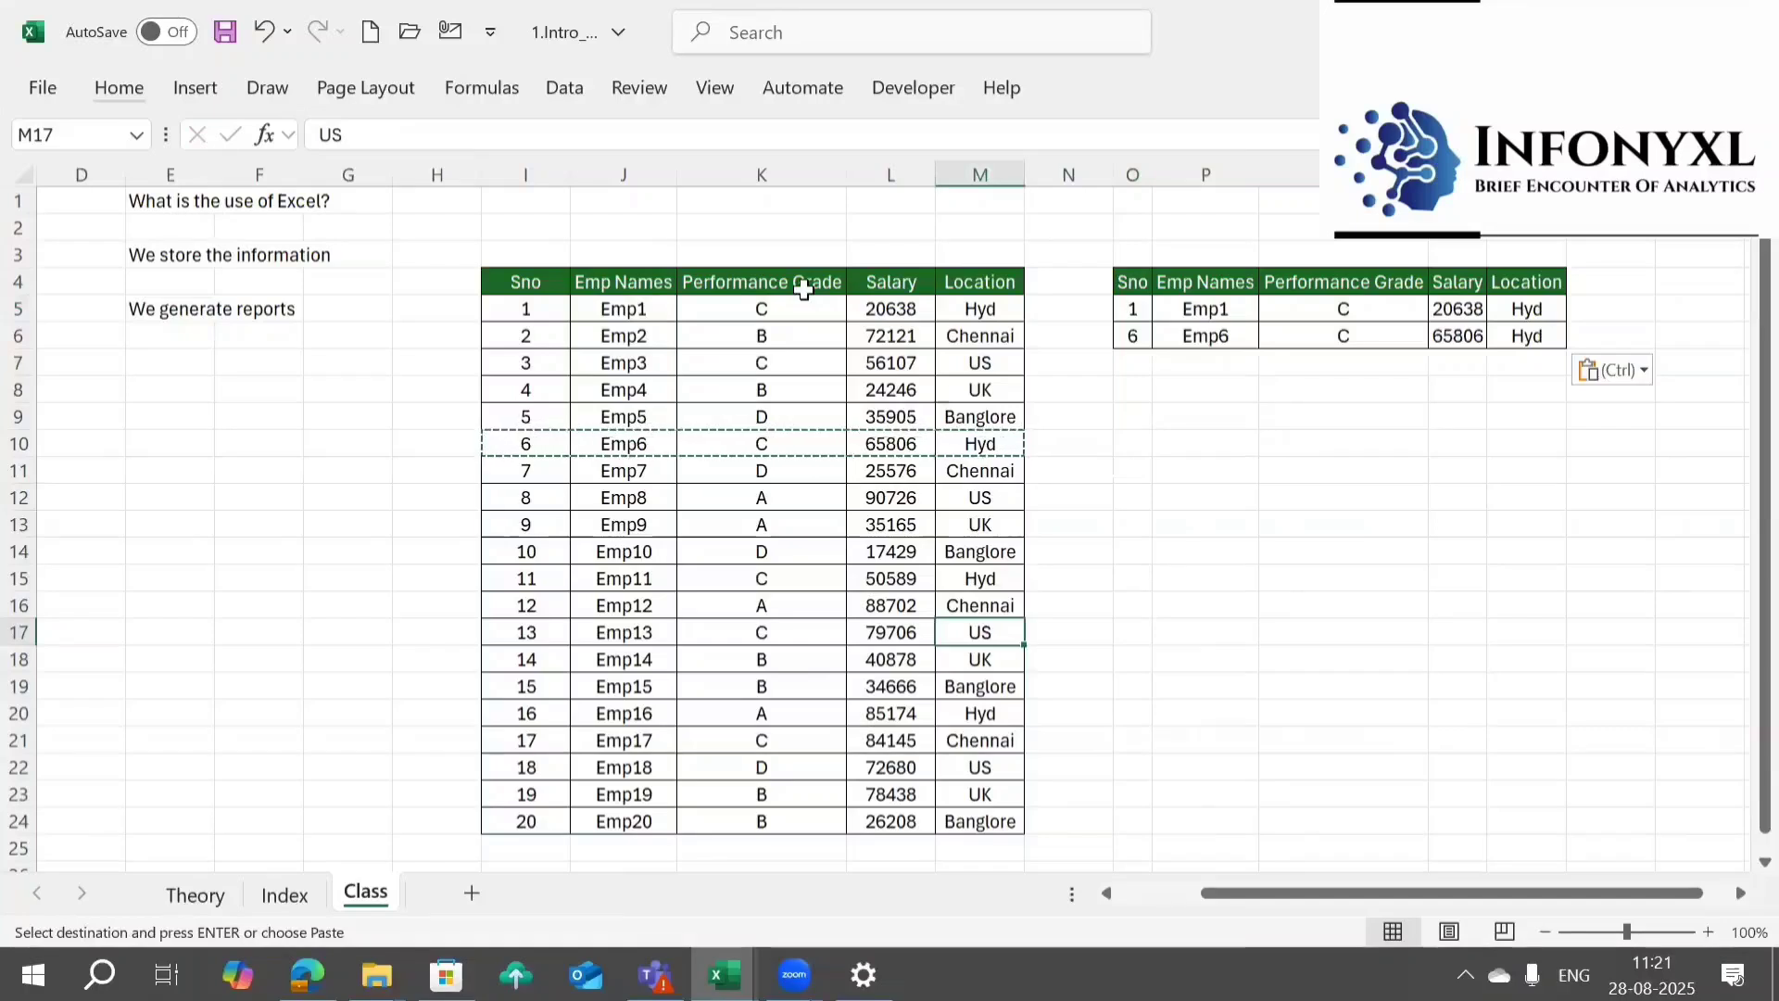
key("Down")
key("Down")
key("Down")
key("ctrl+shift+Left")
key("ctrl+c")
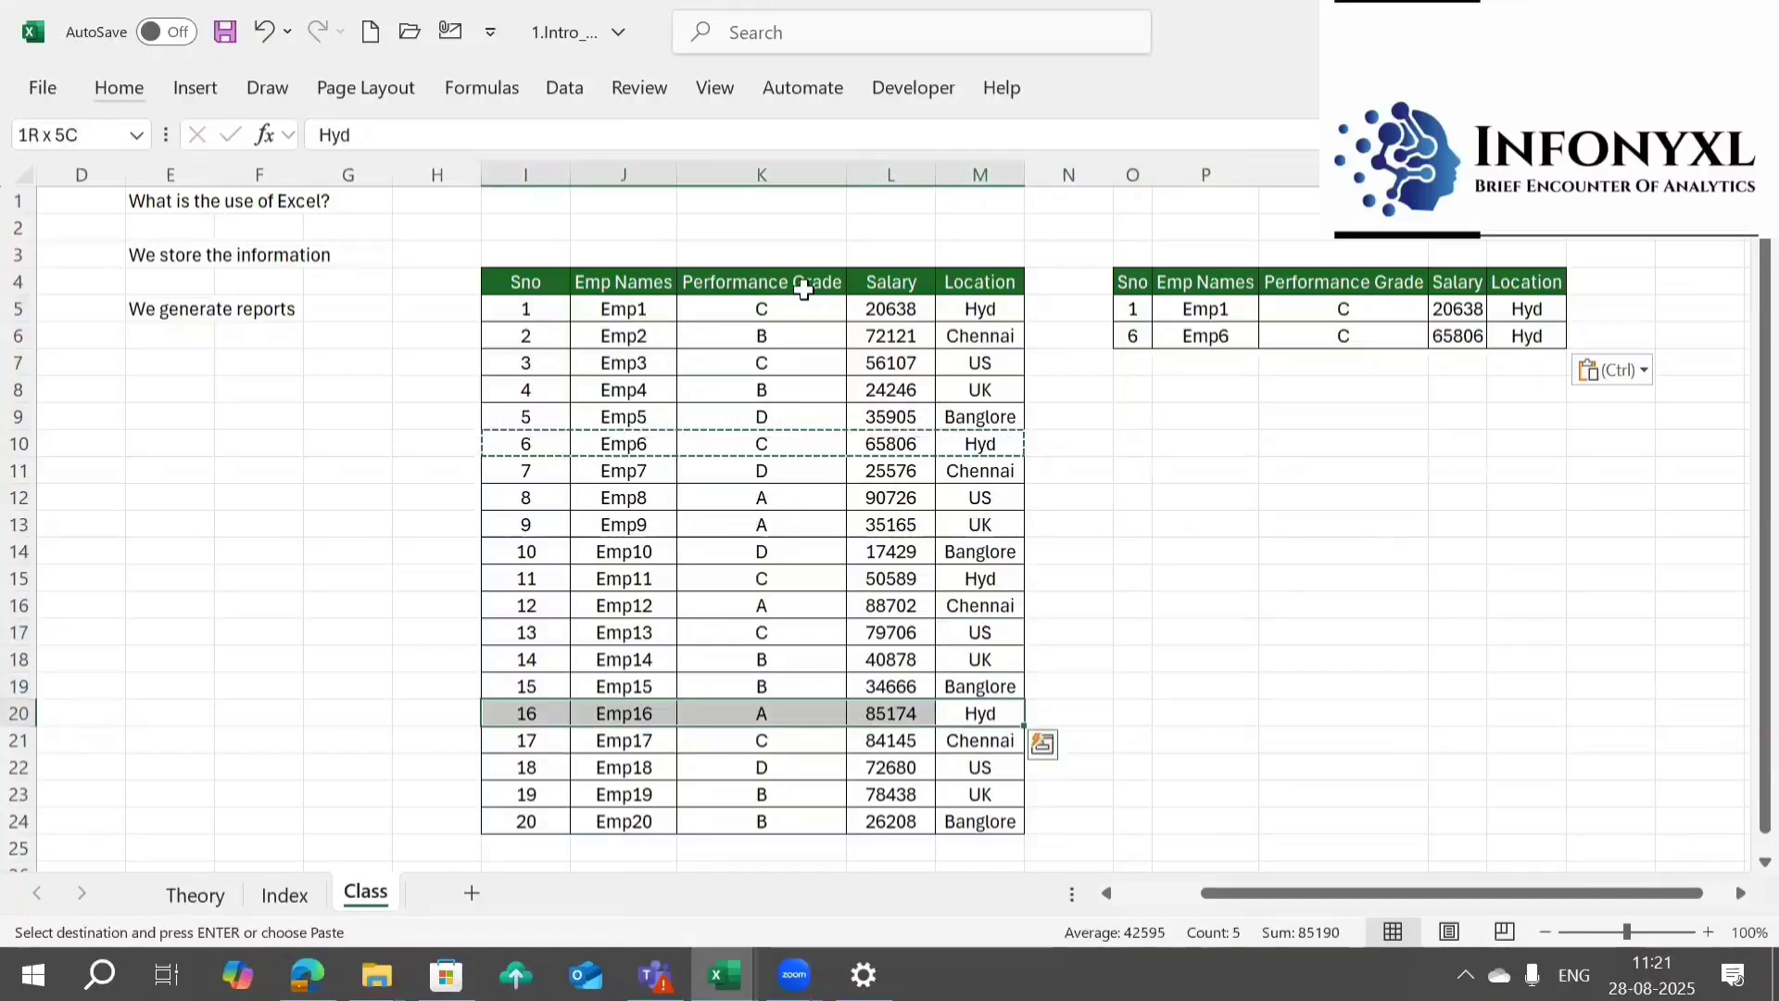
key("Right")
key("Up")
key("Up")
key("Up")
key("Up")
key("Up")
key("Up")
key("Up")
key("Up")
key("Up")
key("Up")
key("Up")
key("Up")
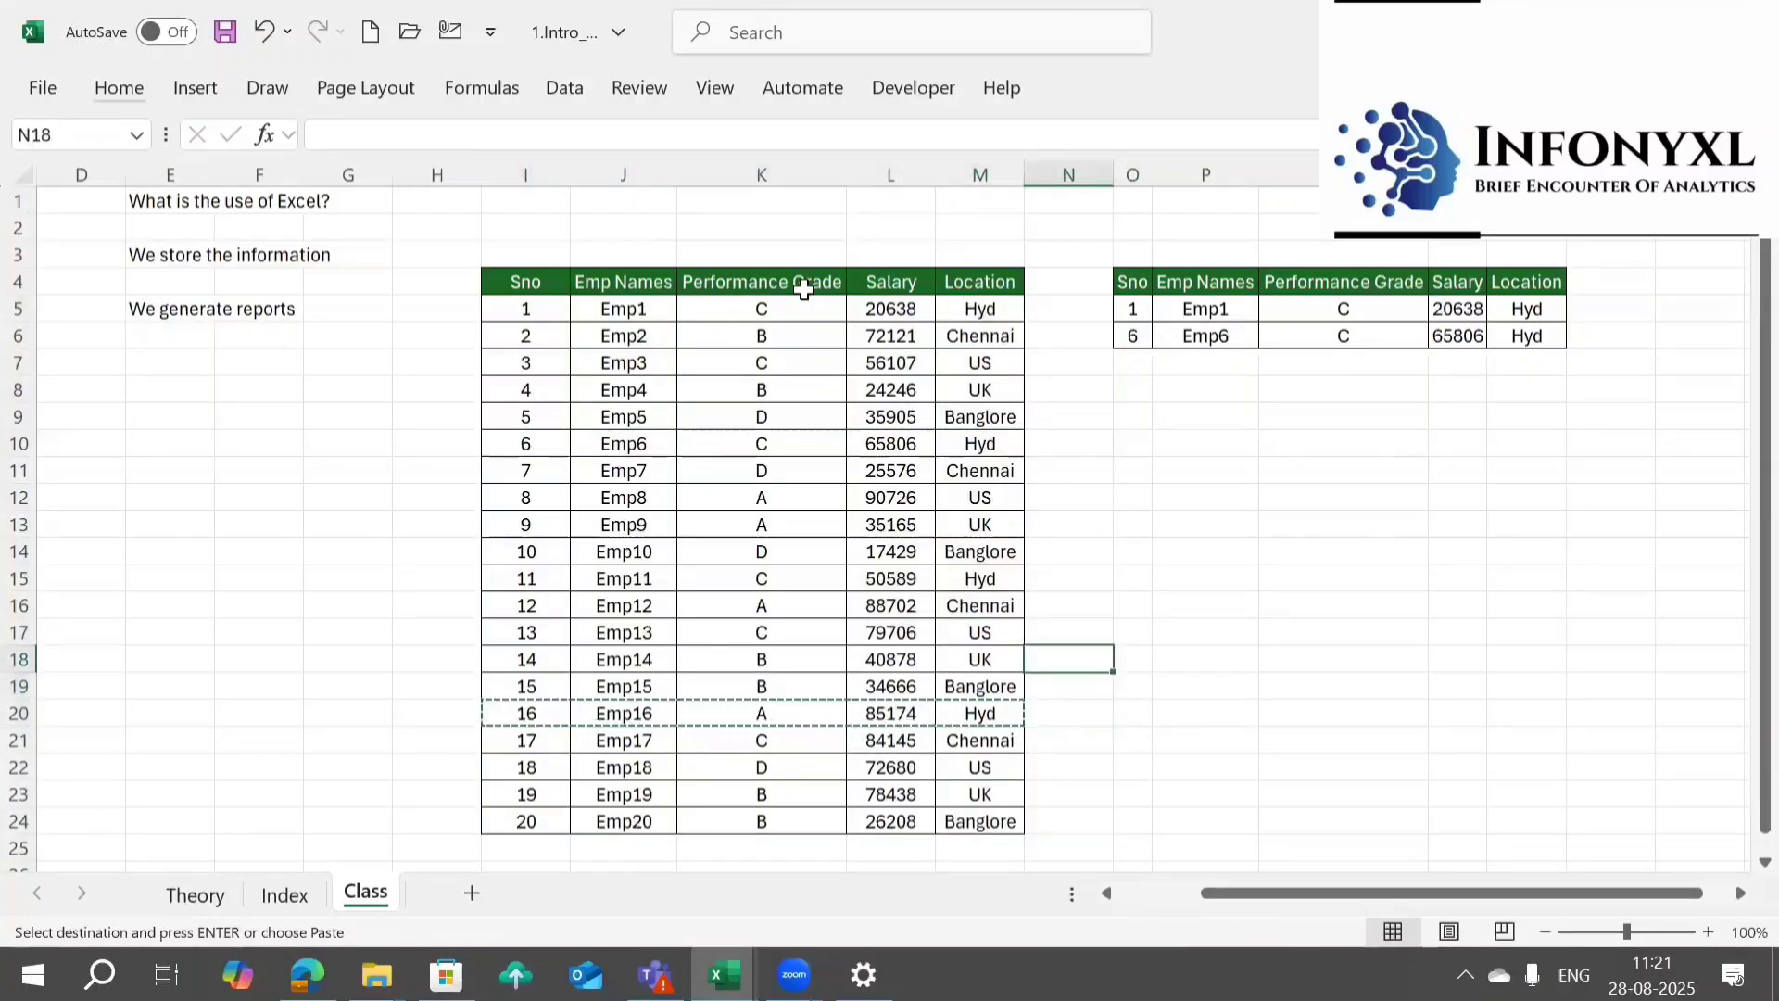
key("Right")
key("Up")
key("ctrl+v")
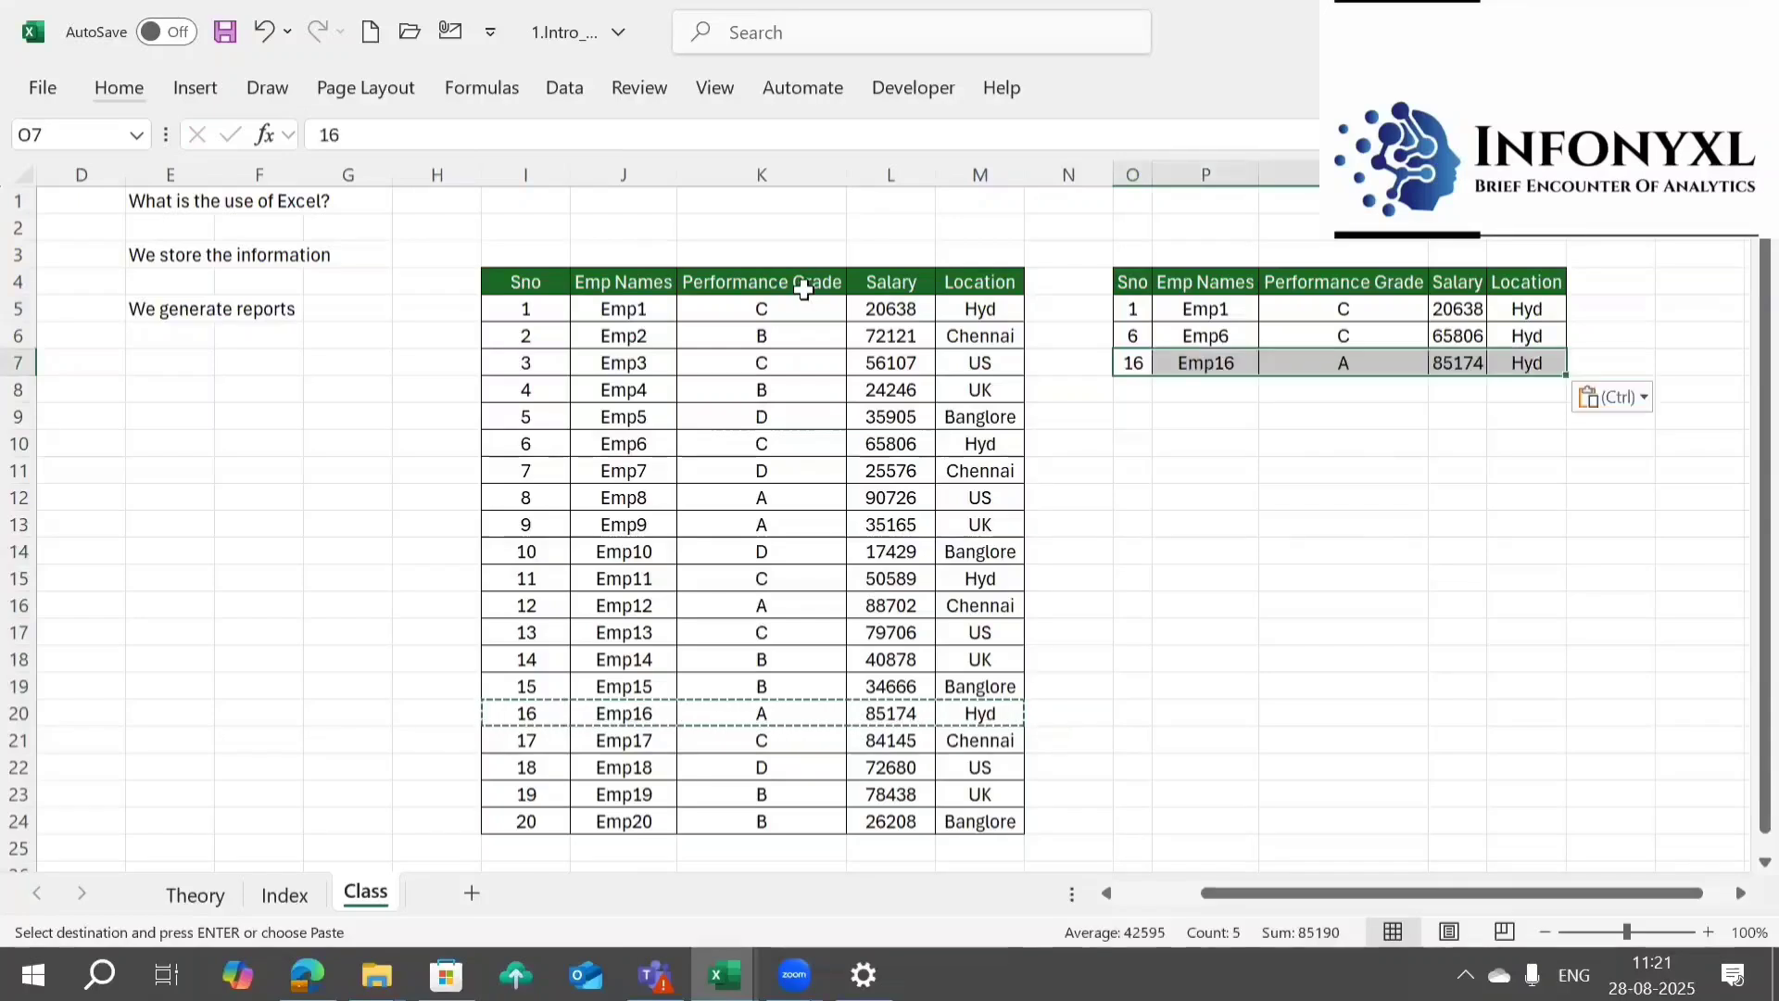
- Merge and center cells O3:S3 above the copied headers and enter the title "Hyd report"
key("Up")
key("Up")
key("Up")
key("Up")
key("Up")
key("Down")
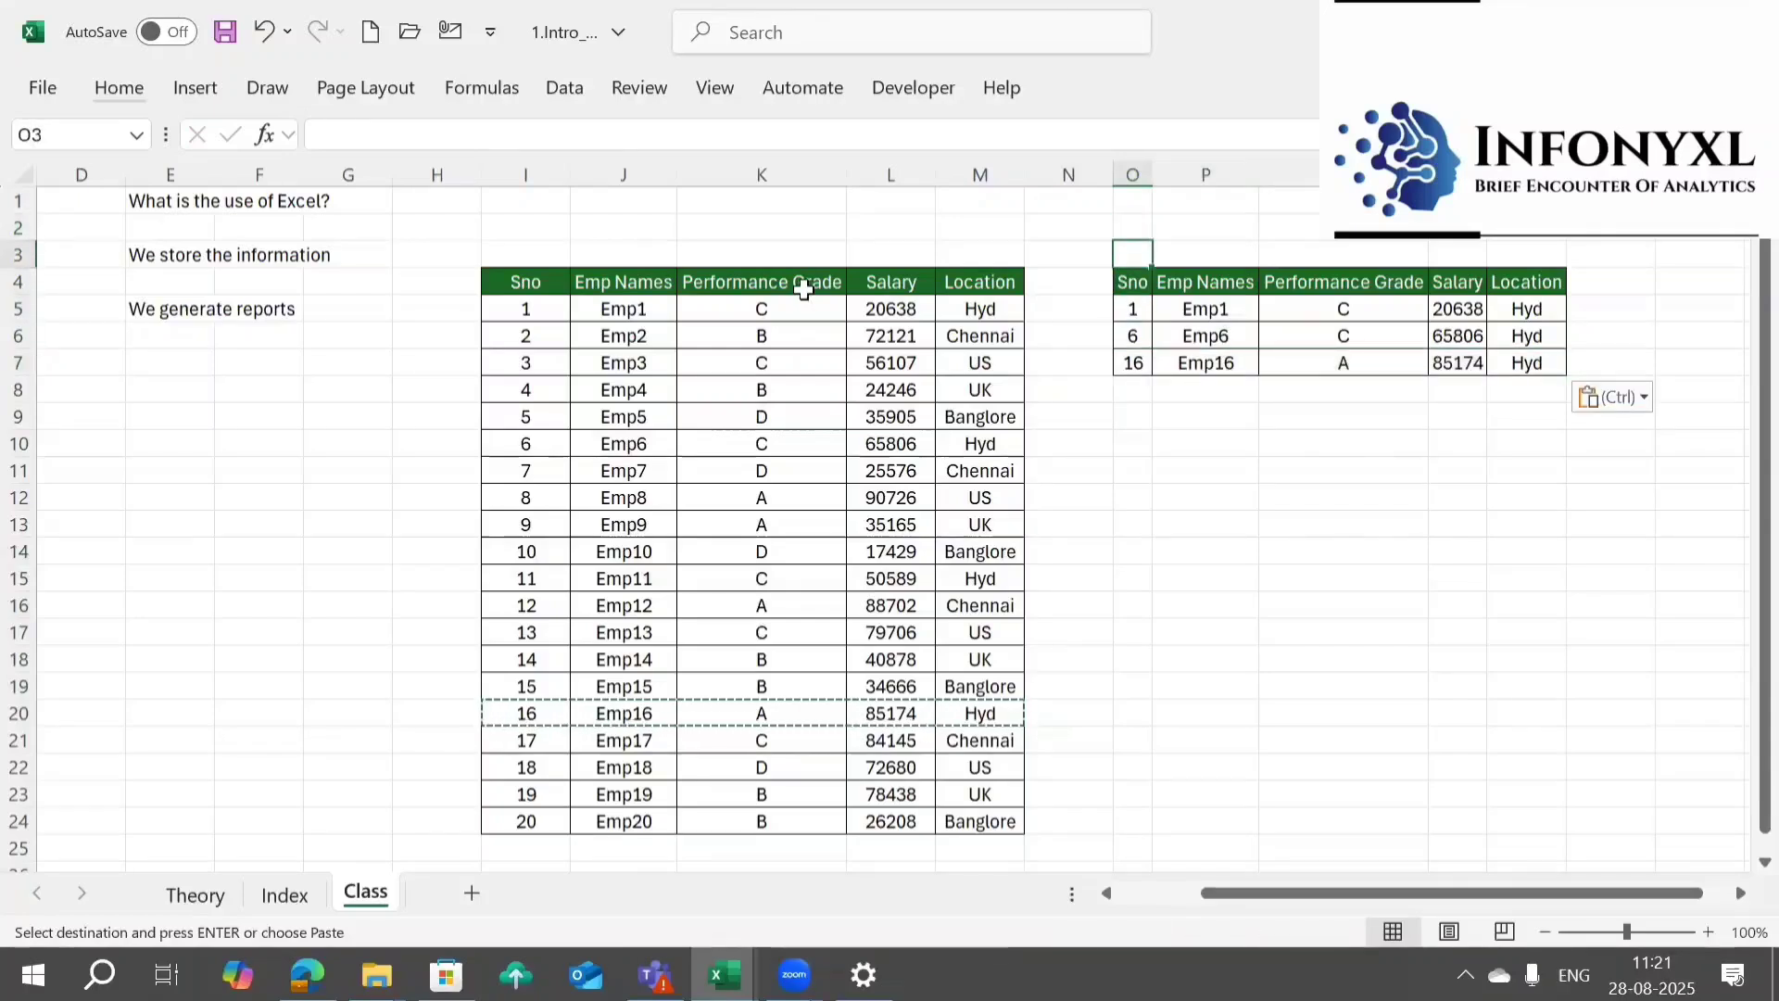
key("shift+Right")
key("shift+Right")
key("shift+Right")
key("shift+Right")
key("ctrl+F1")
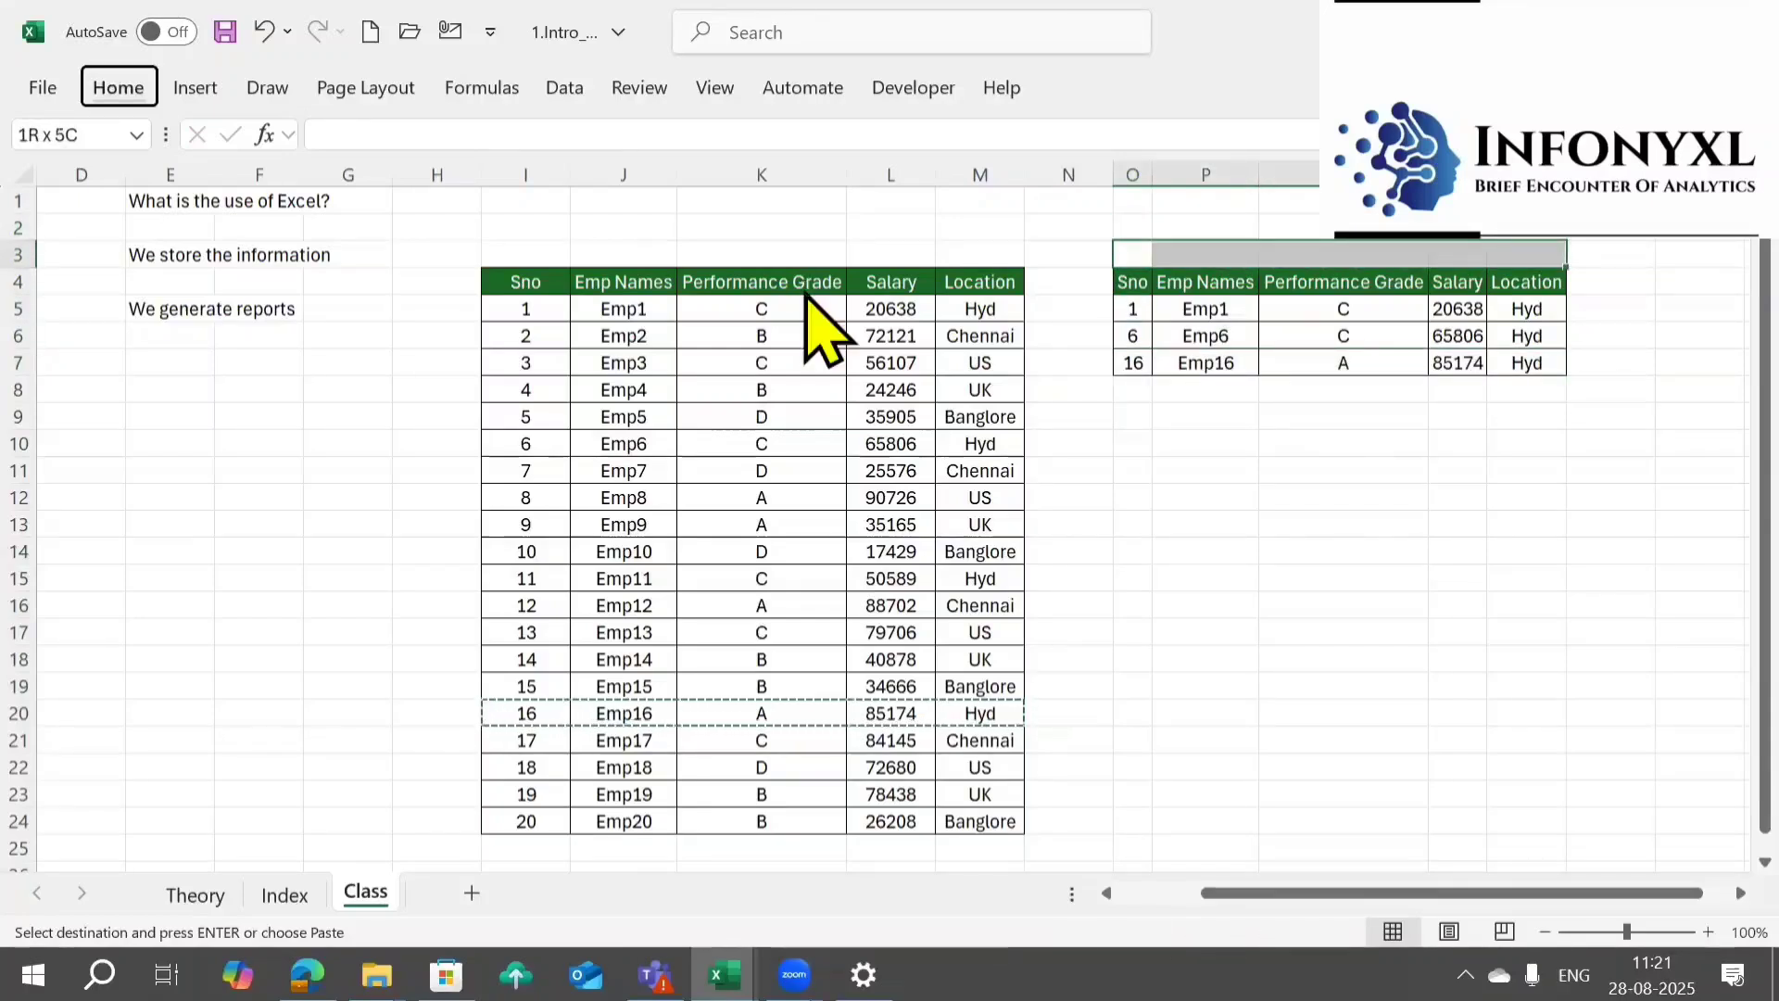
key("alt+h")
type("mcHyd rep")
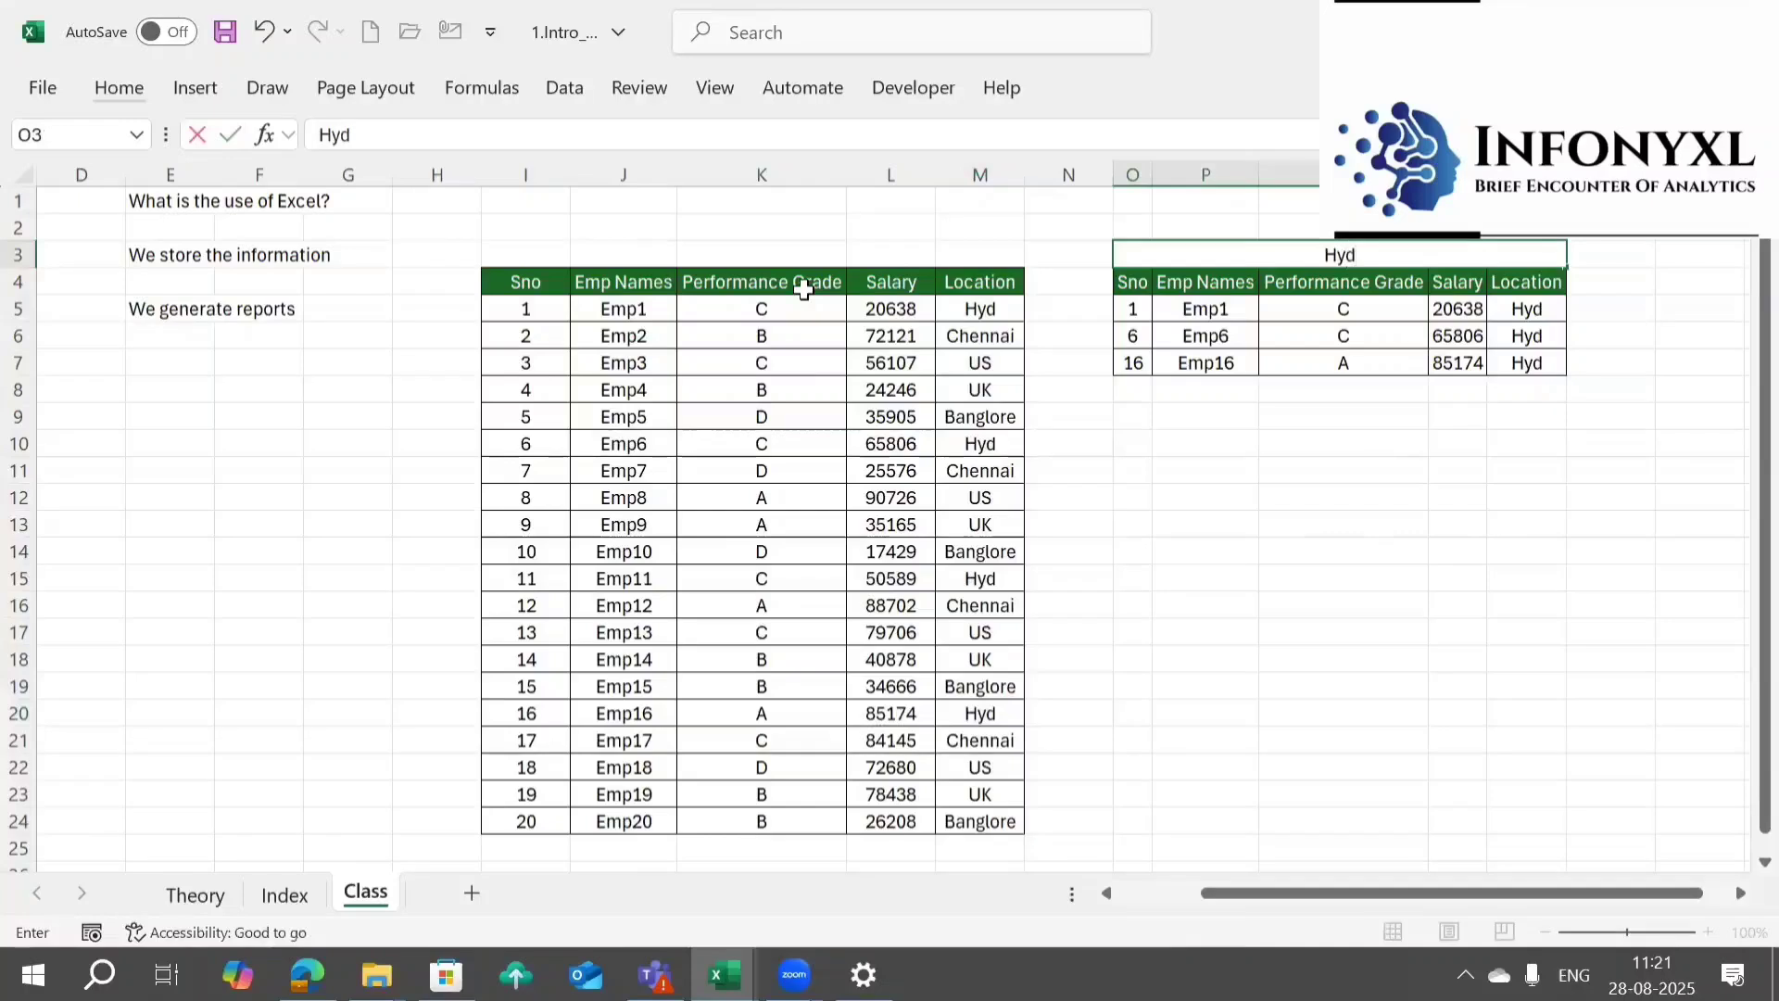
type("ort")
key("Return")
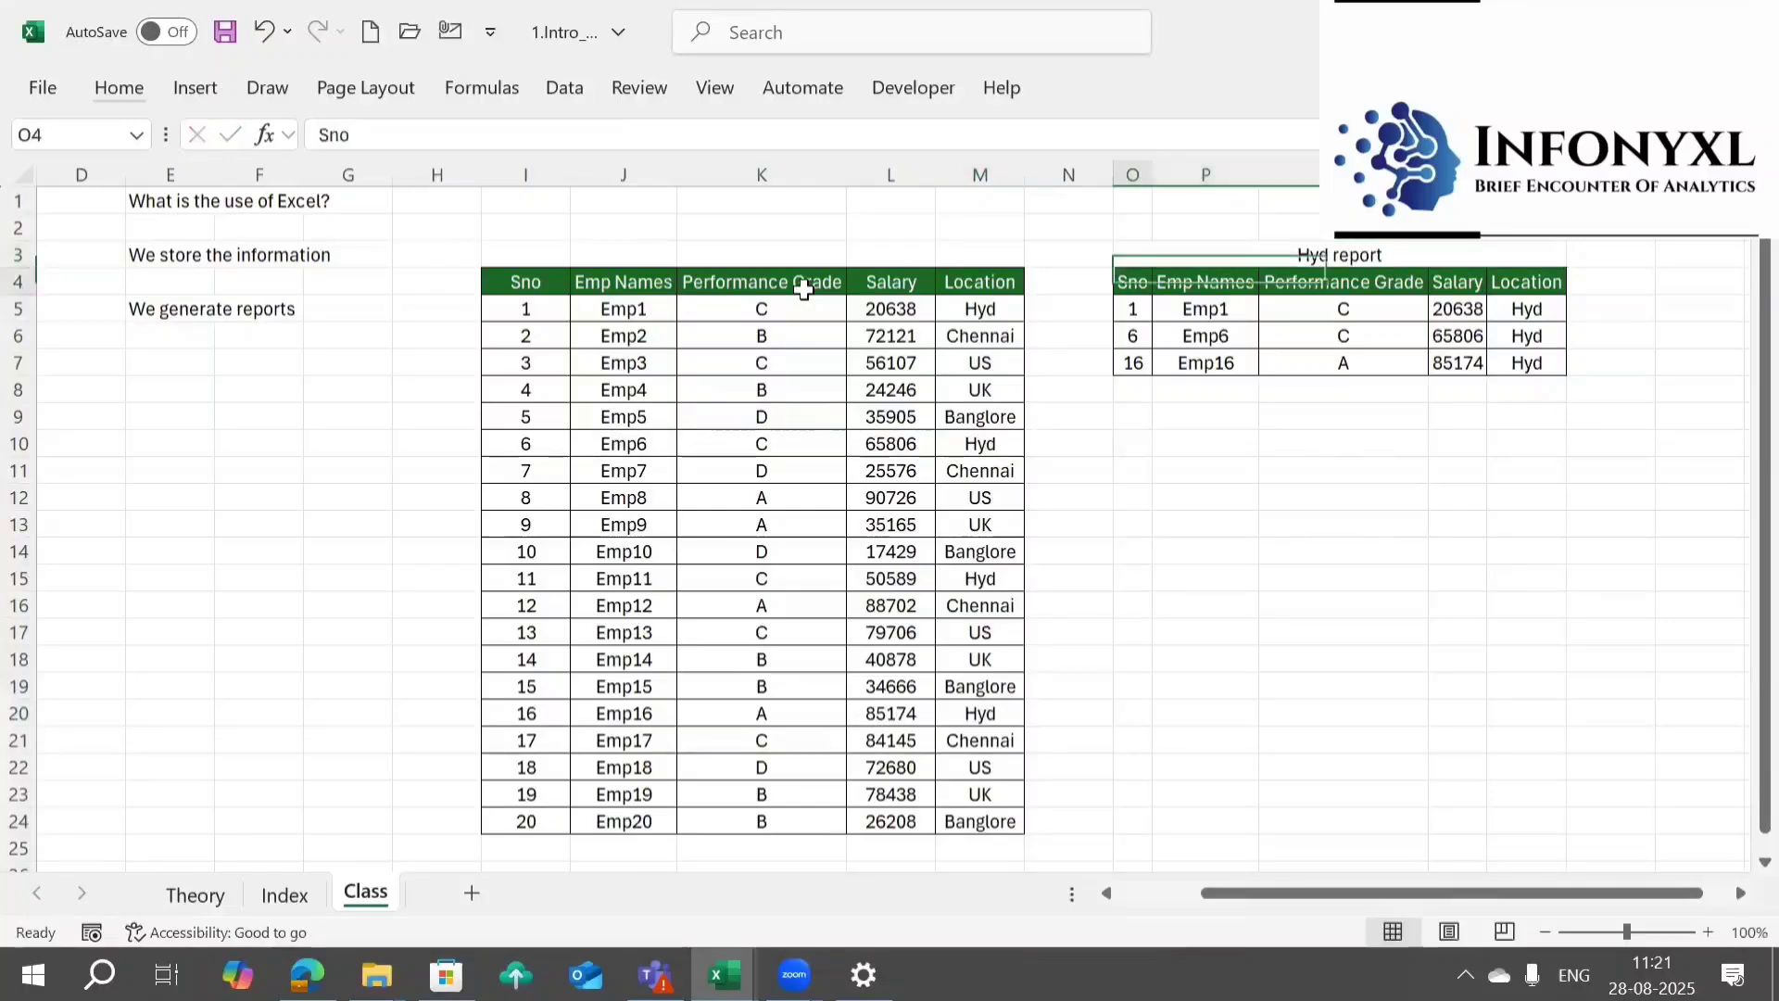
- Apply a dark blue cell style with white text to the merged "Hyd report" title in O3
key("Up")
key("alt")
key("h")
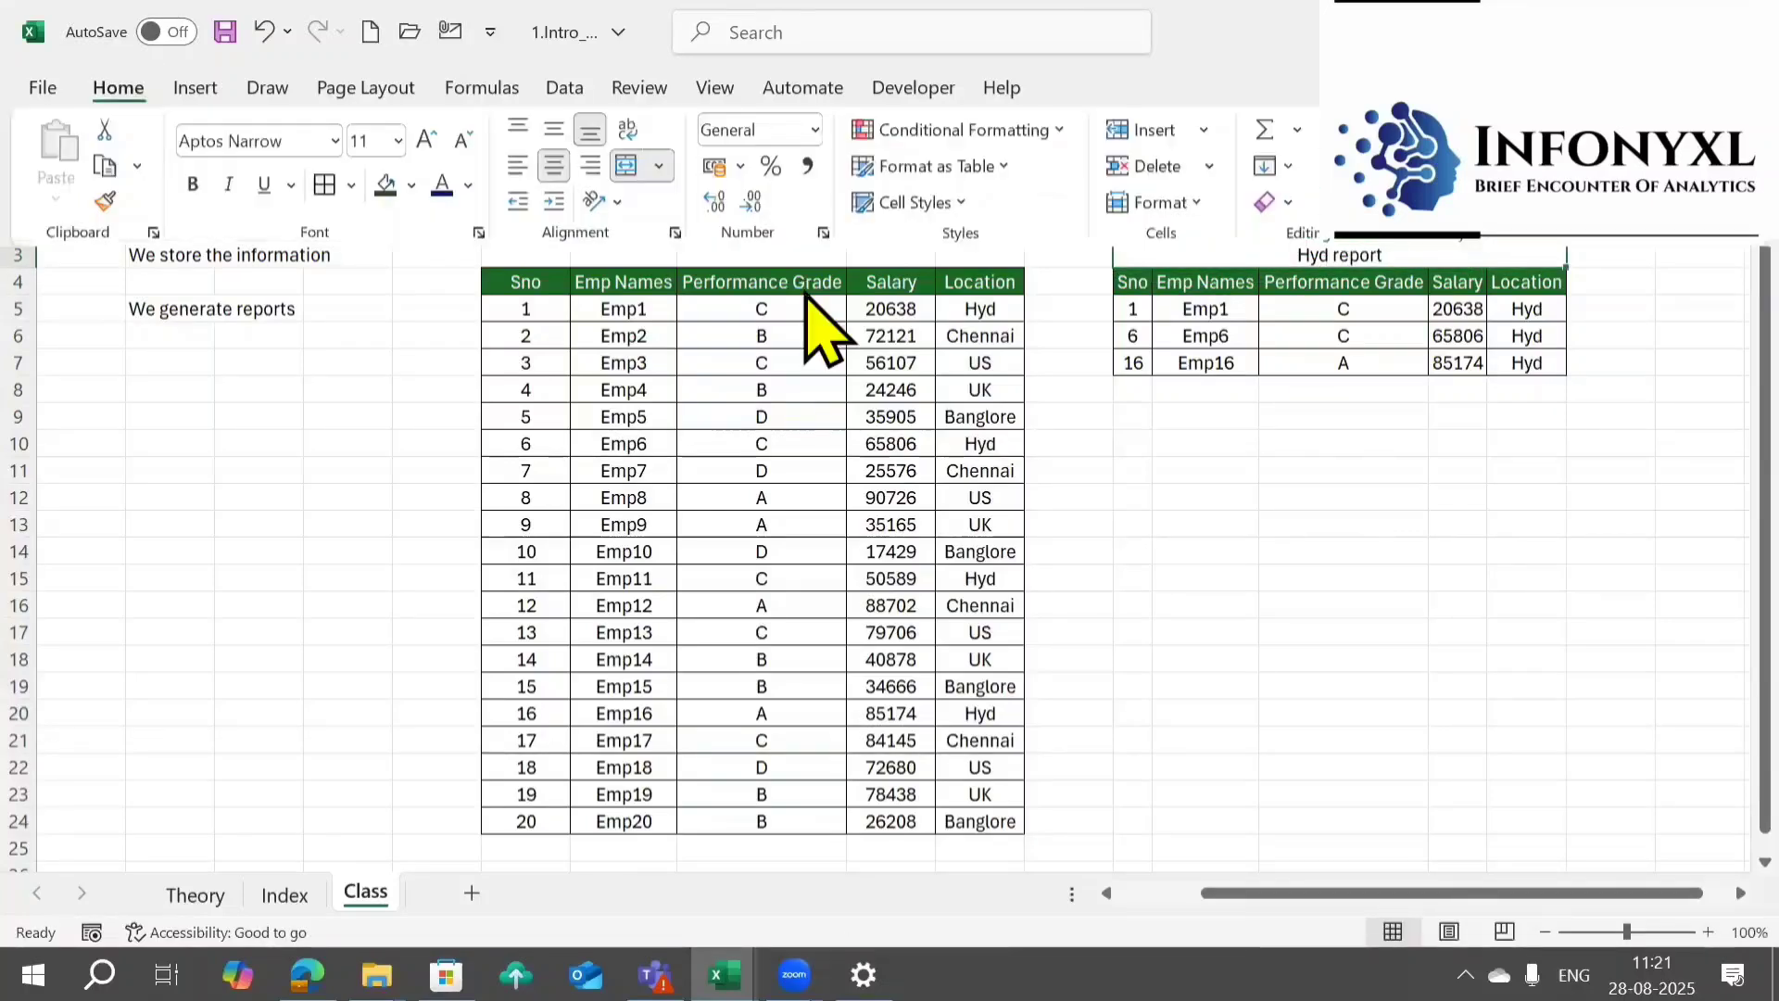
key("j")
left_click(928, 709)
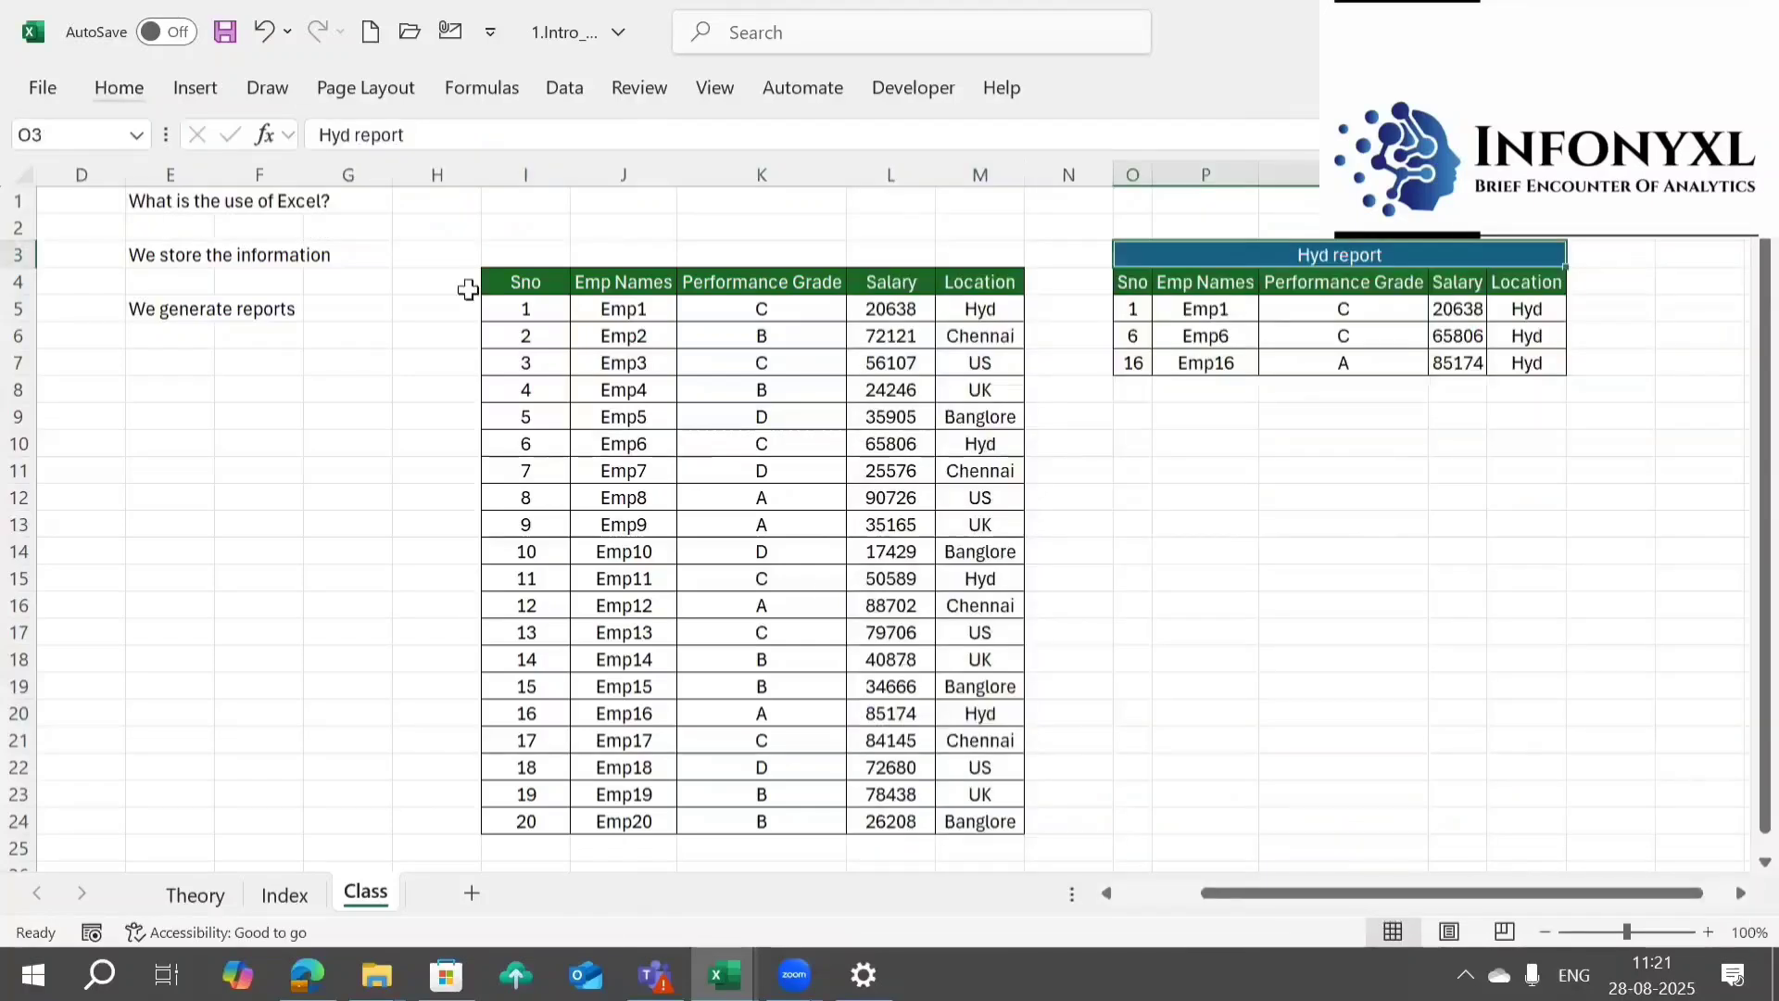
- Enter the text "We create charts and Dasboard" in cell E7
left_click(174, 256)
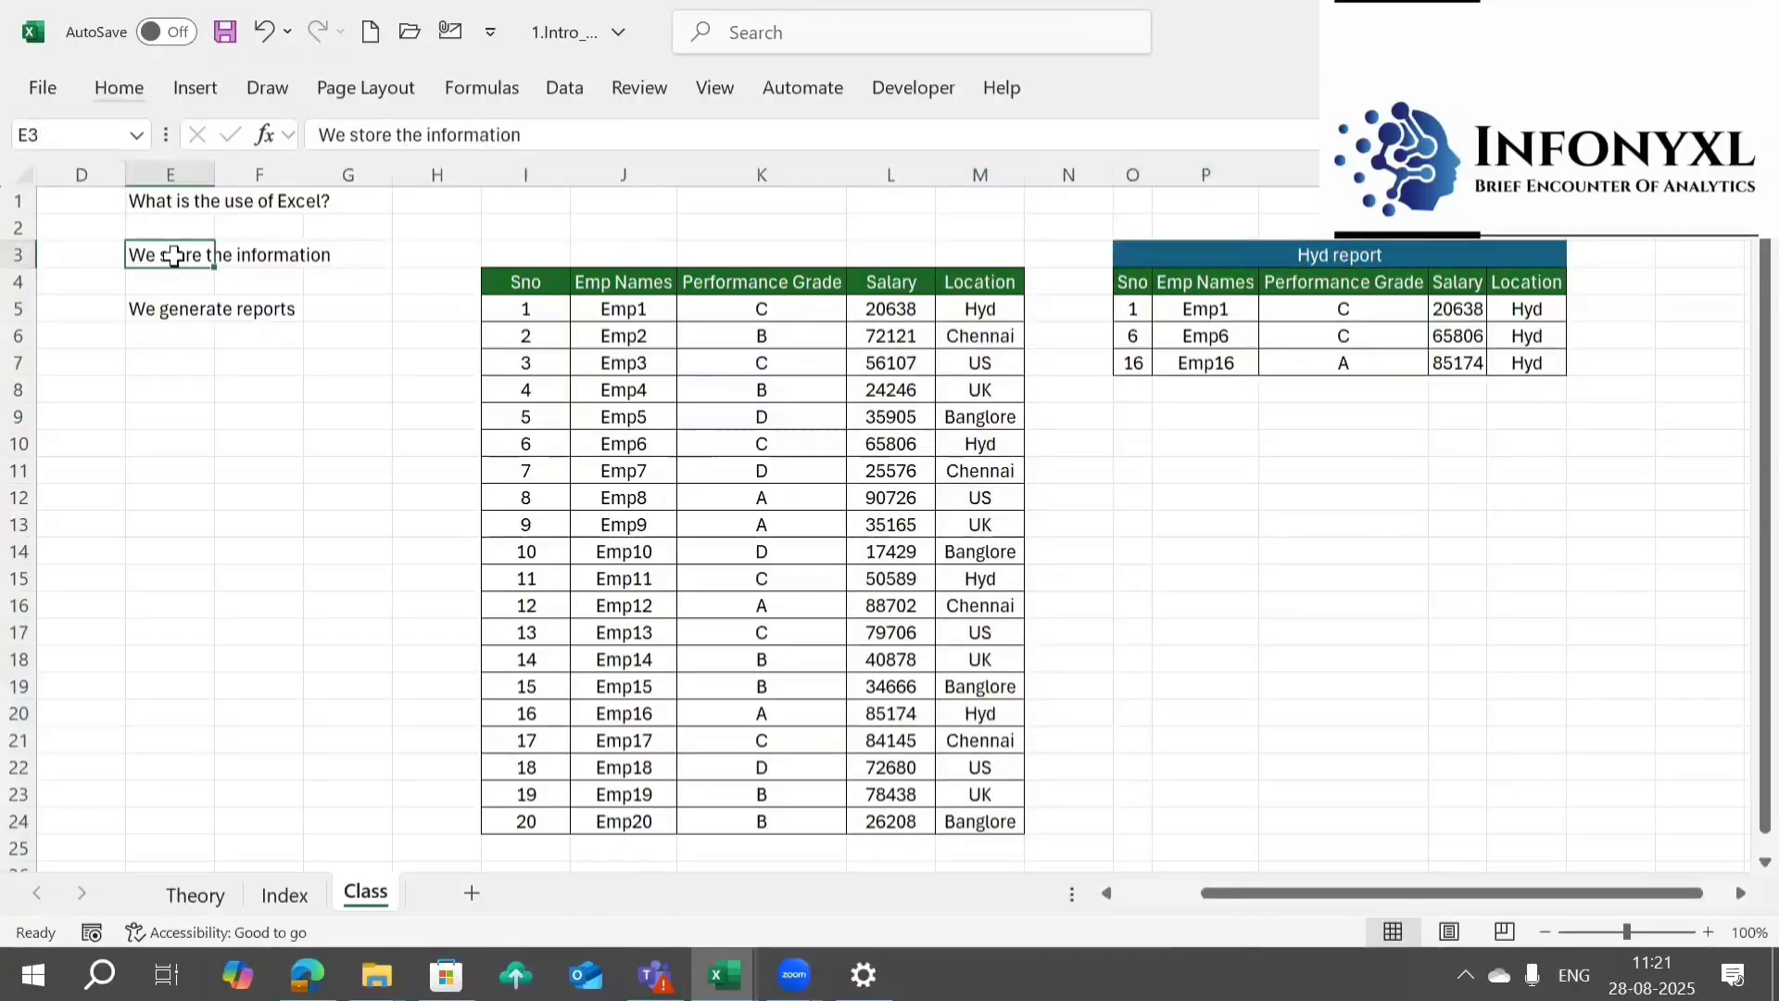
left_click(159, 316)
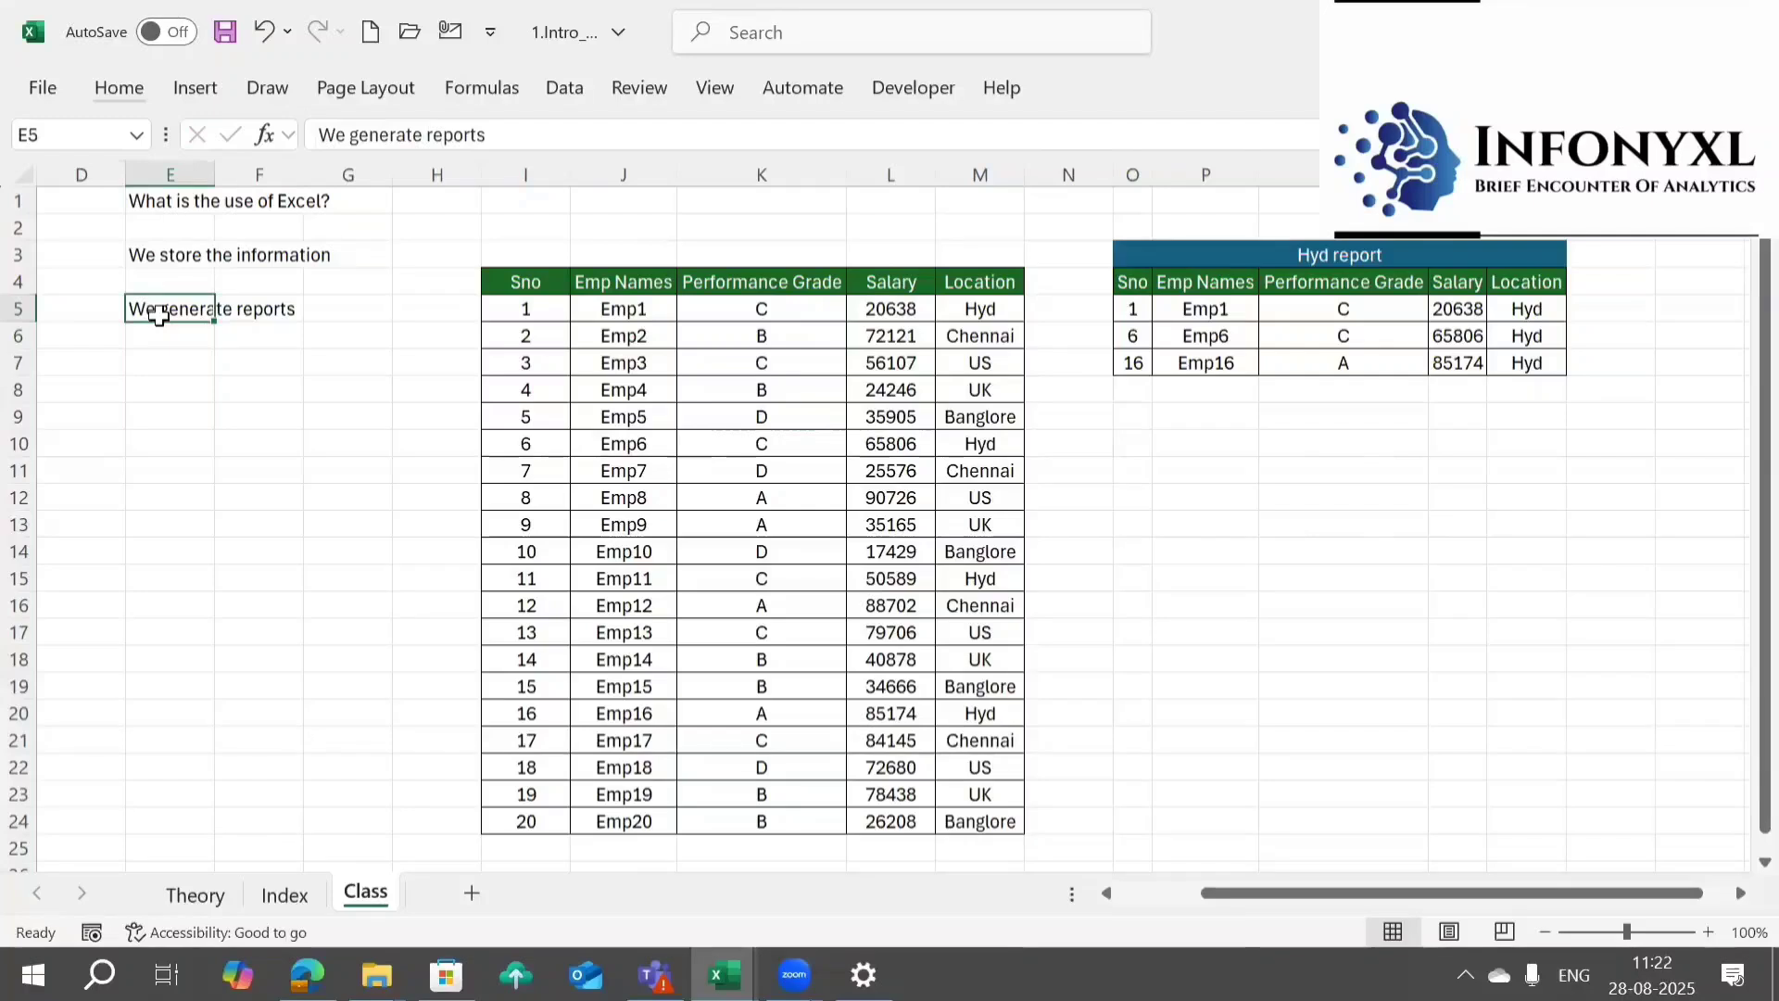
left_click(172, 360)
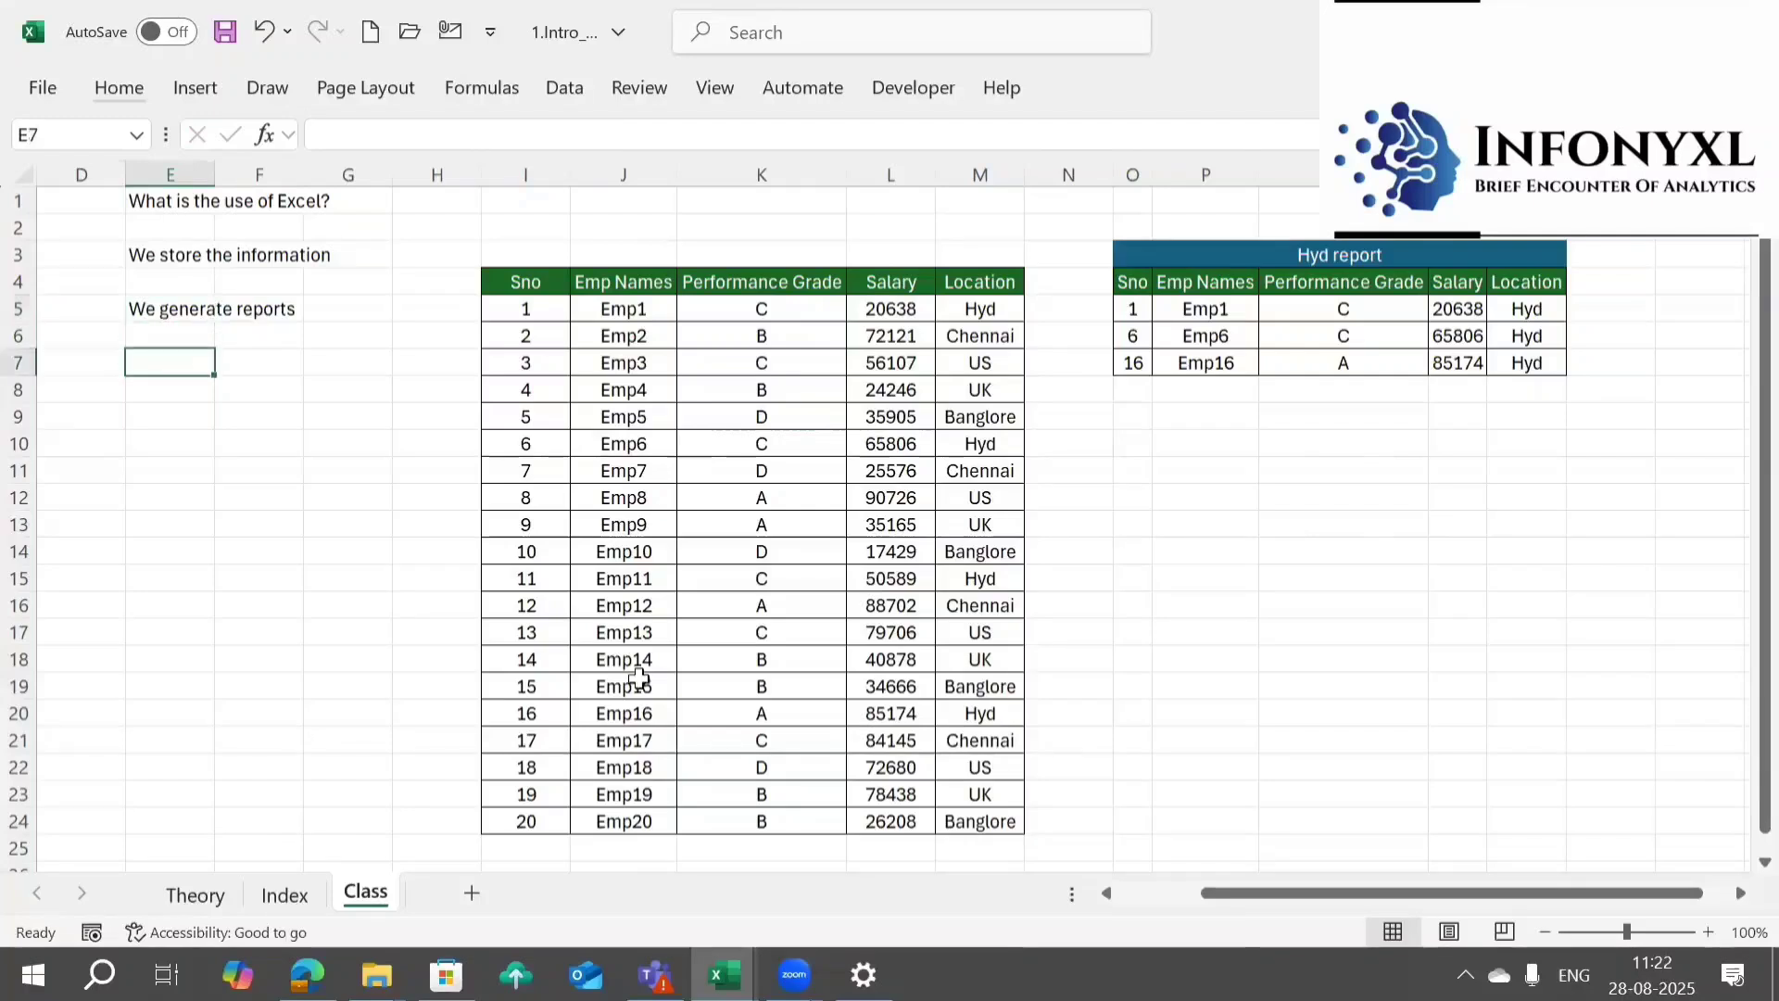
type("We c")
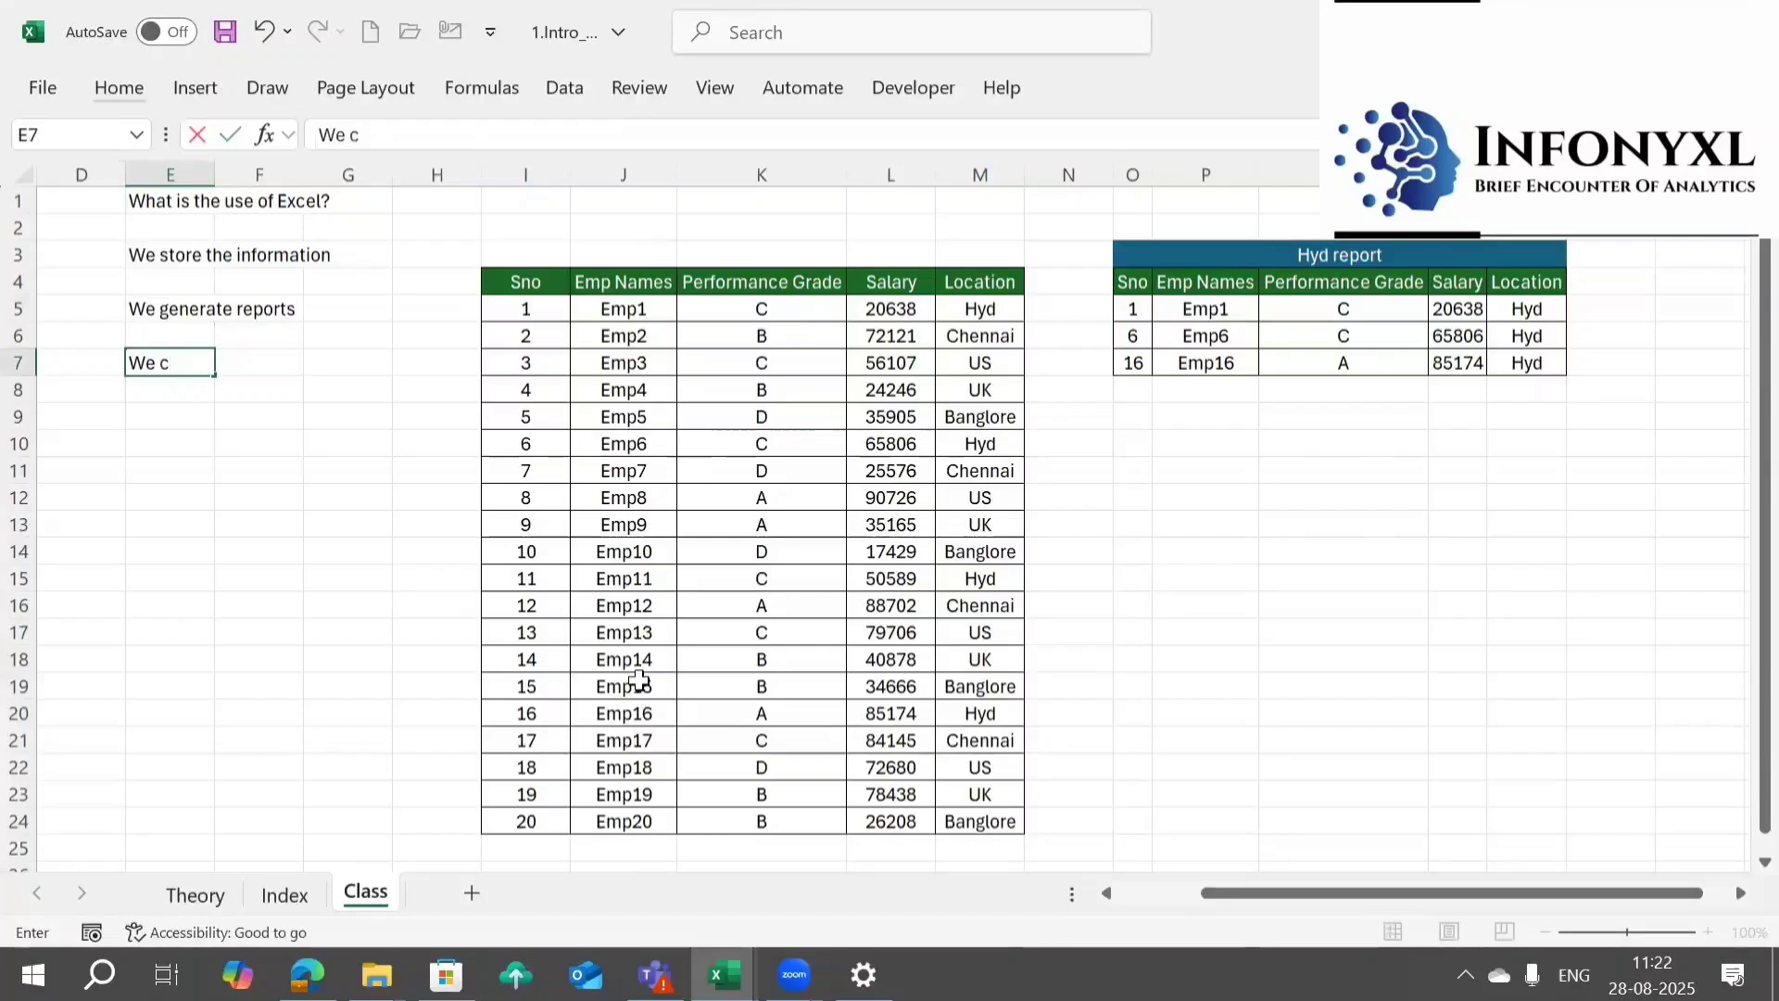
type("reate char")
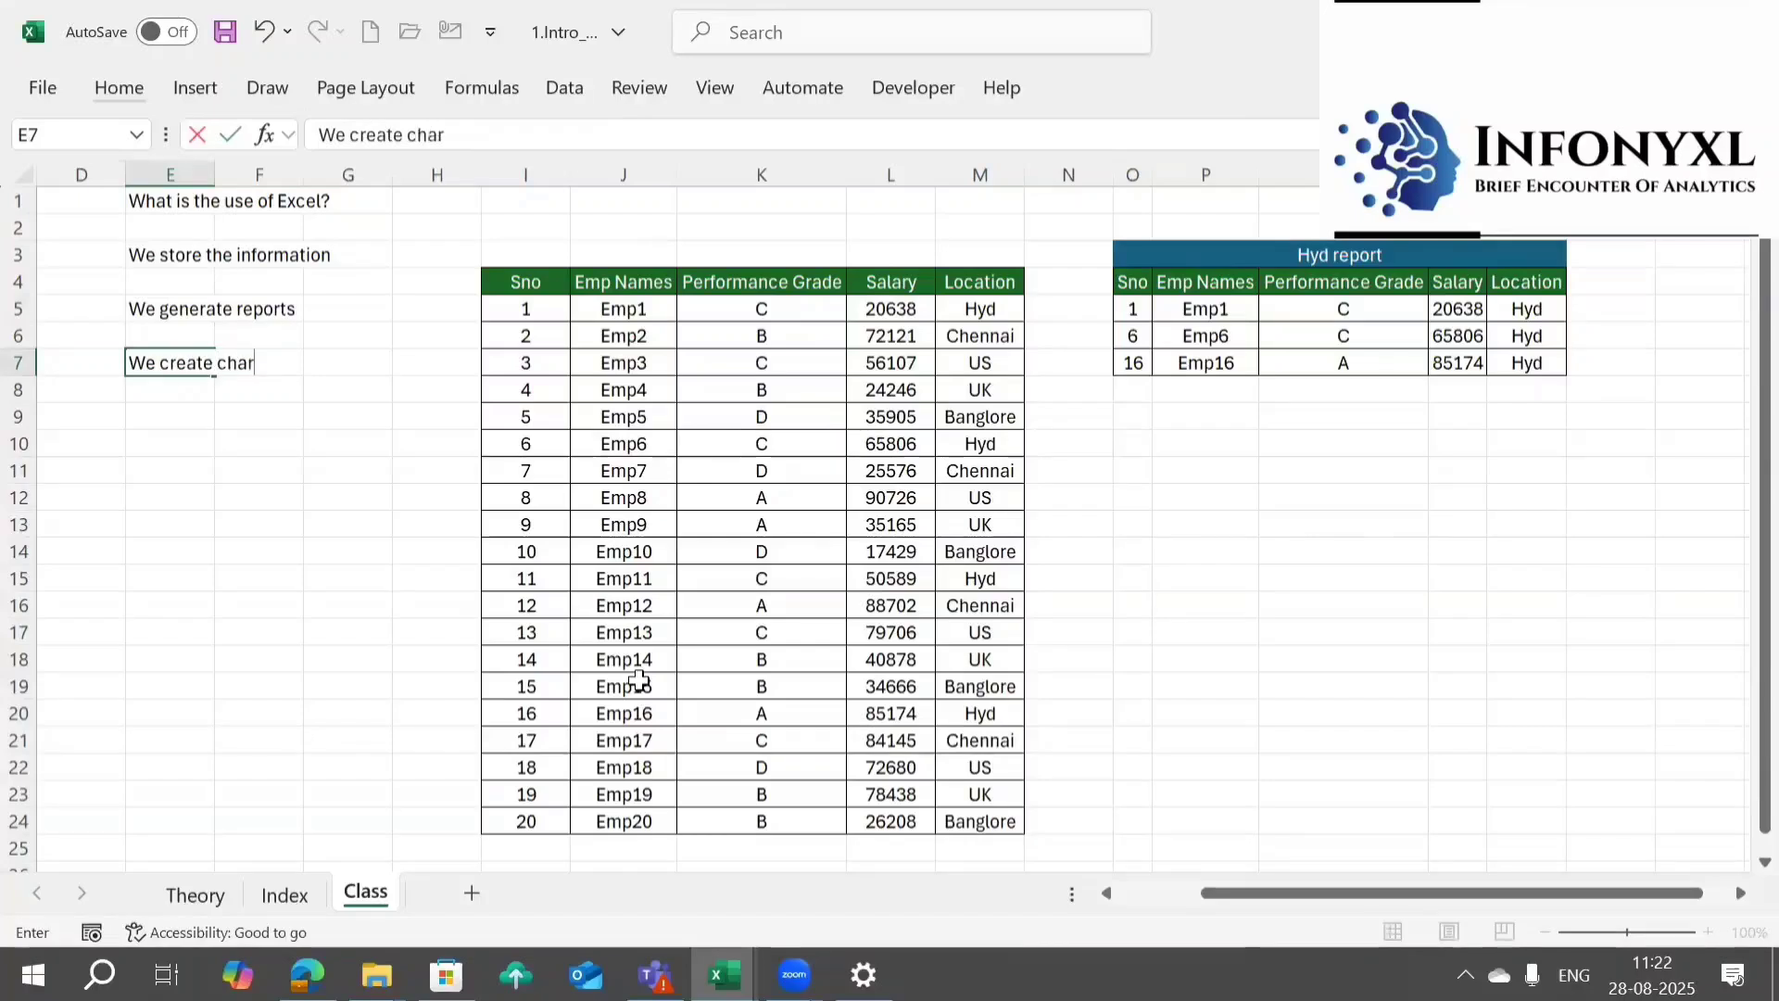
type("ts and D")
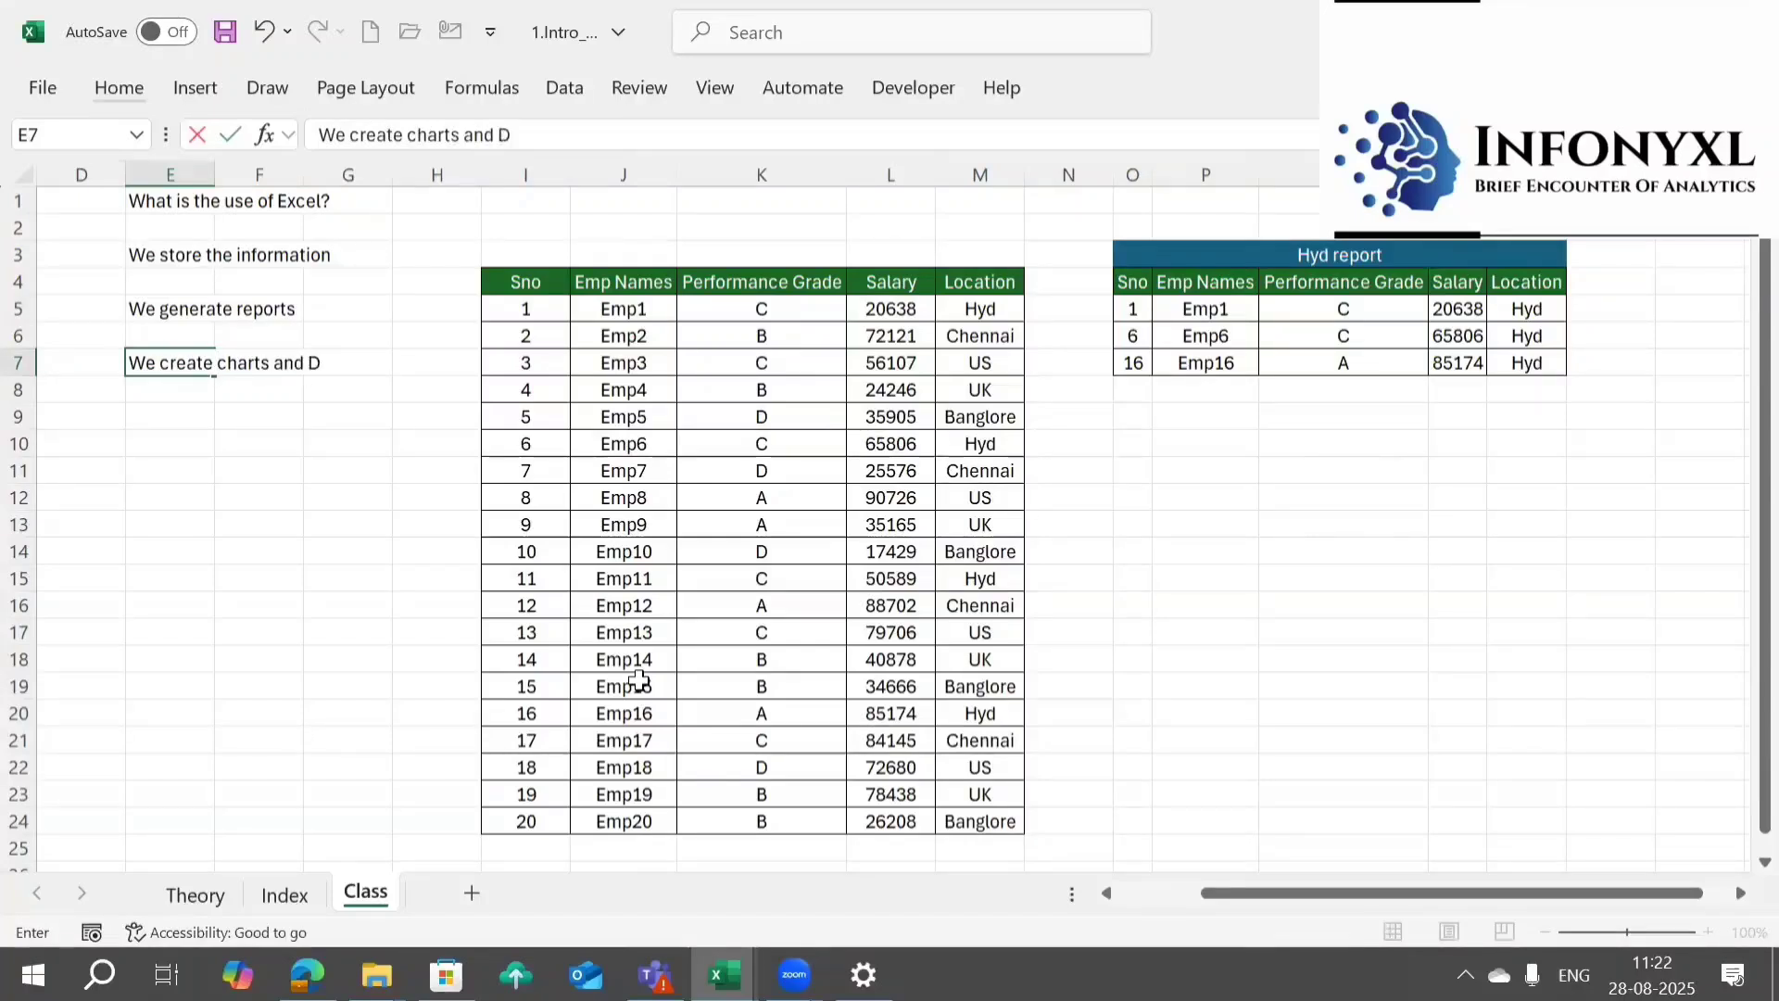
type("asboard")
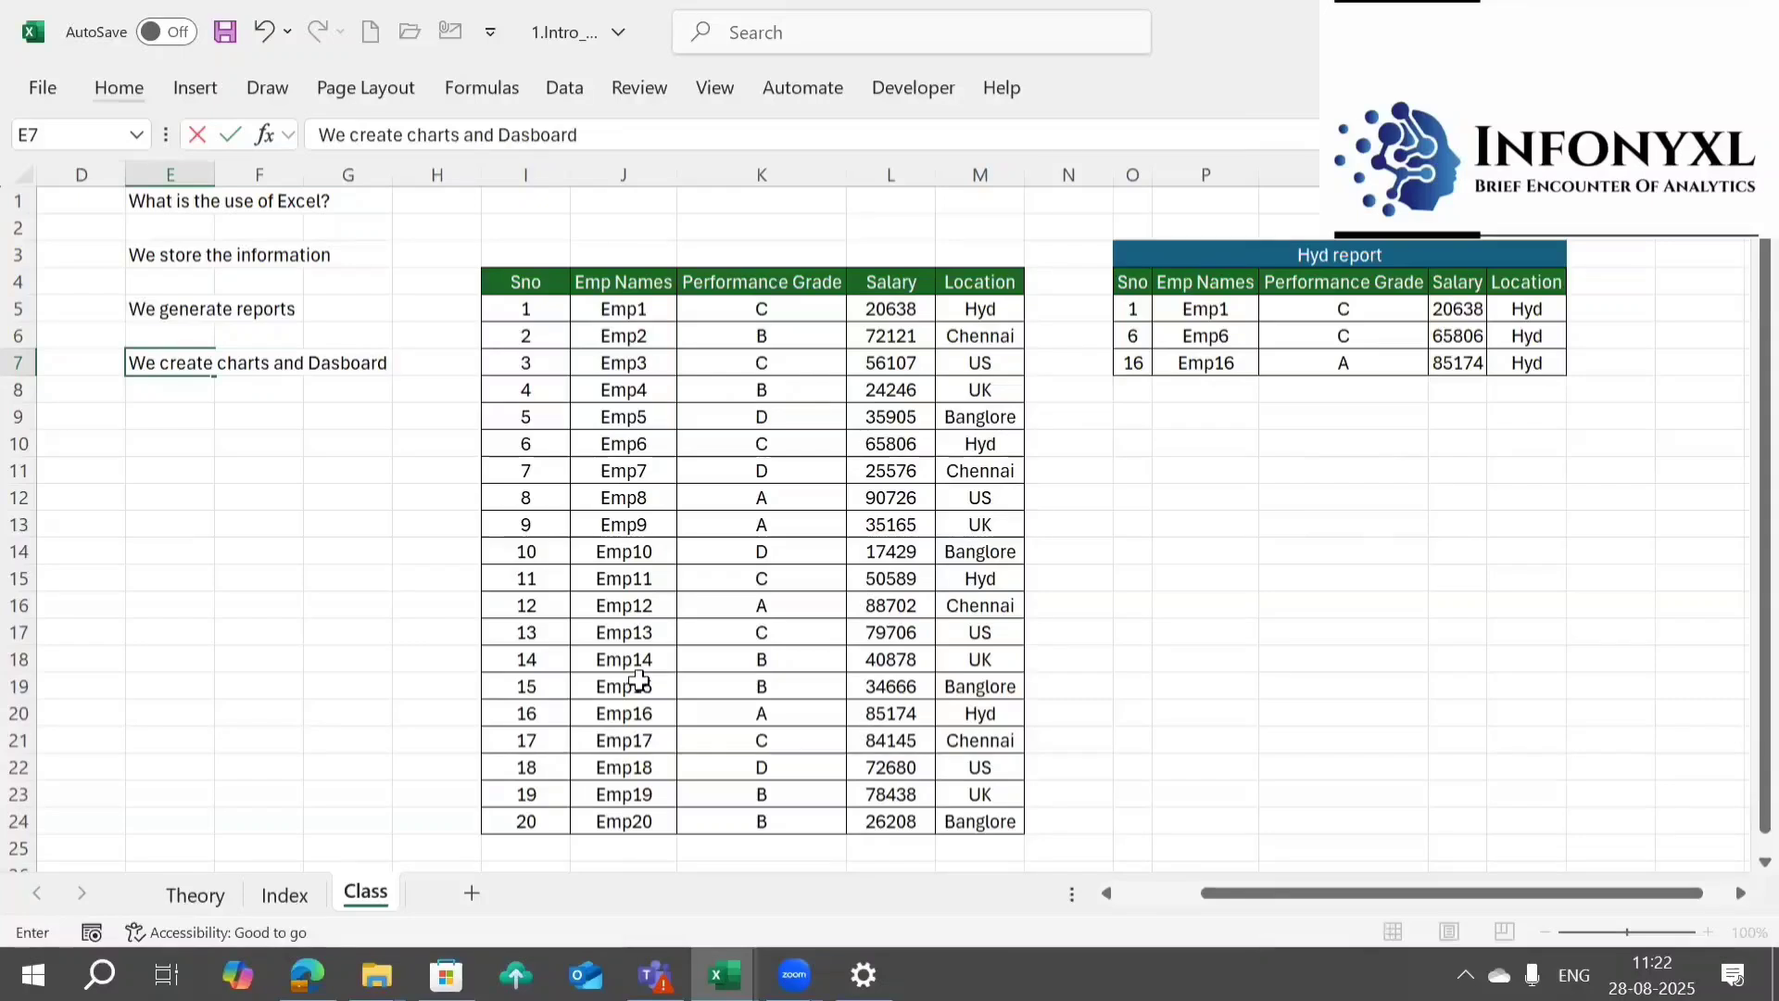
key("Up")
key("Up")
key("Up")
key("Up")
key("Up")
key("Up")
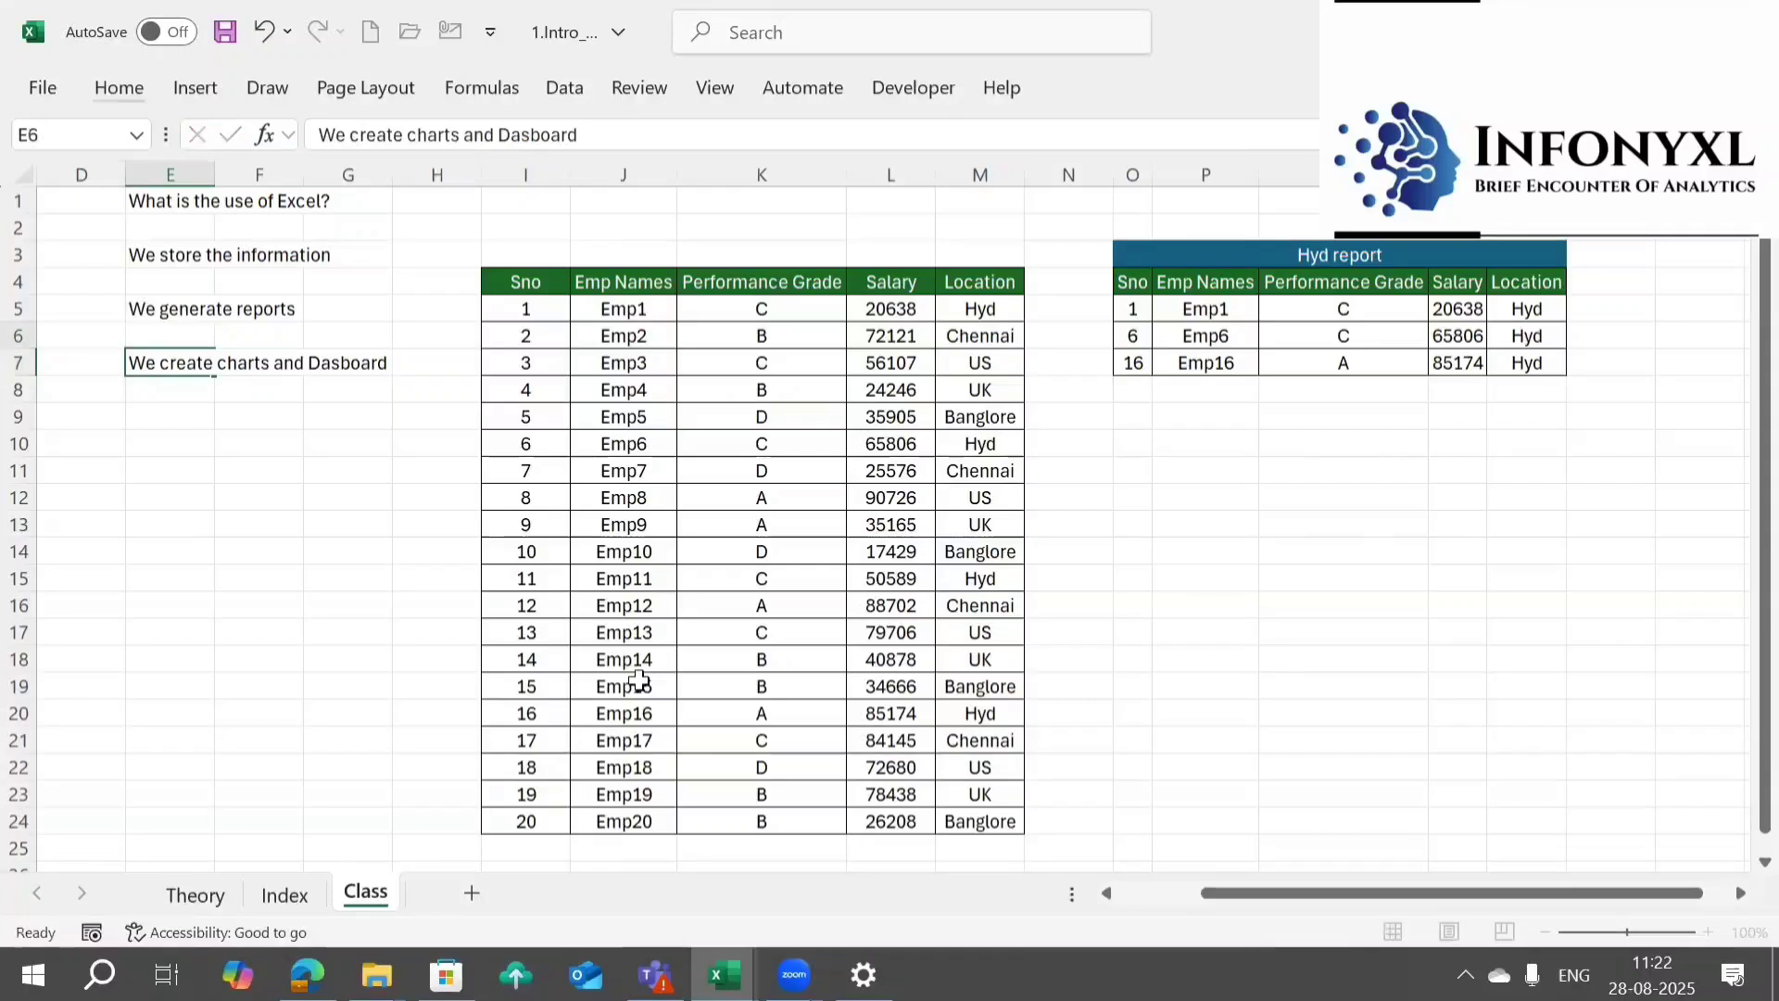
key("Down")
key("Down")
key("Down")
key("Down")
key("Down")
key("Down")
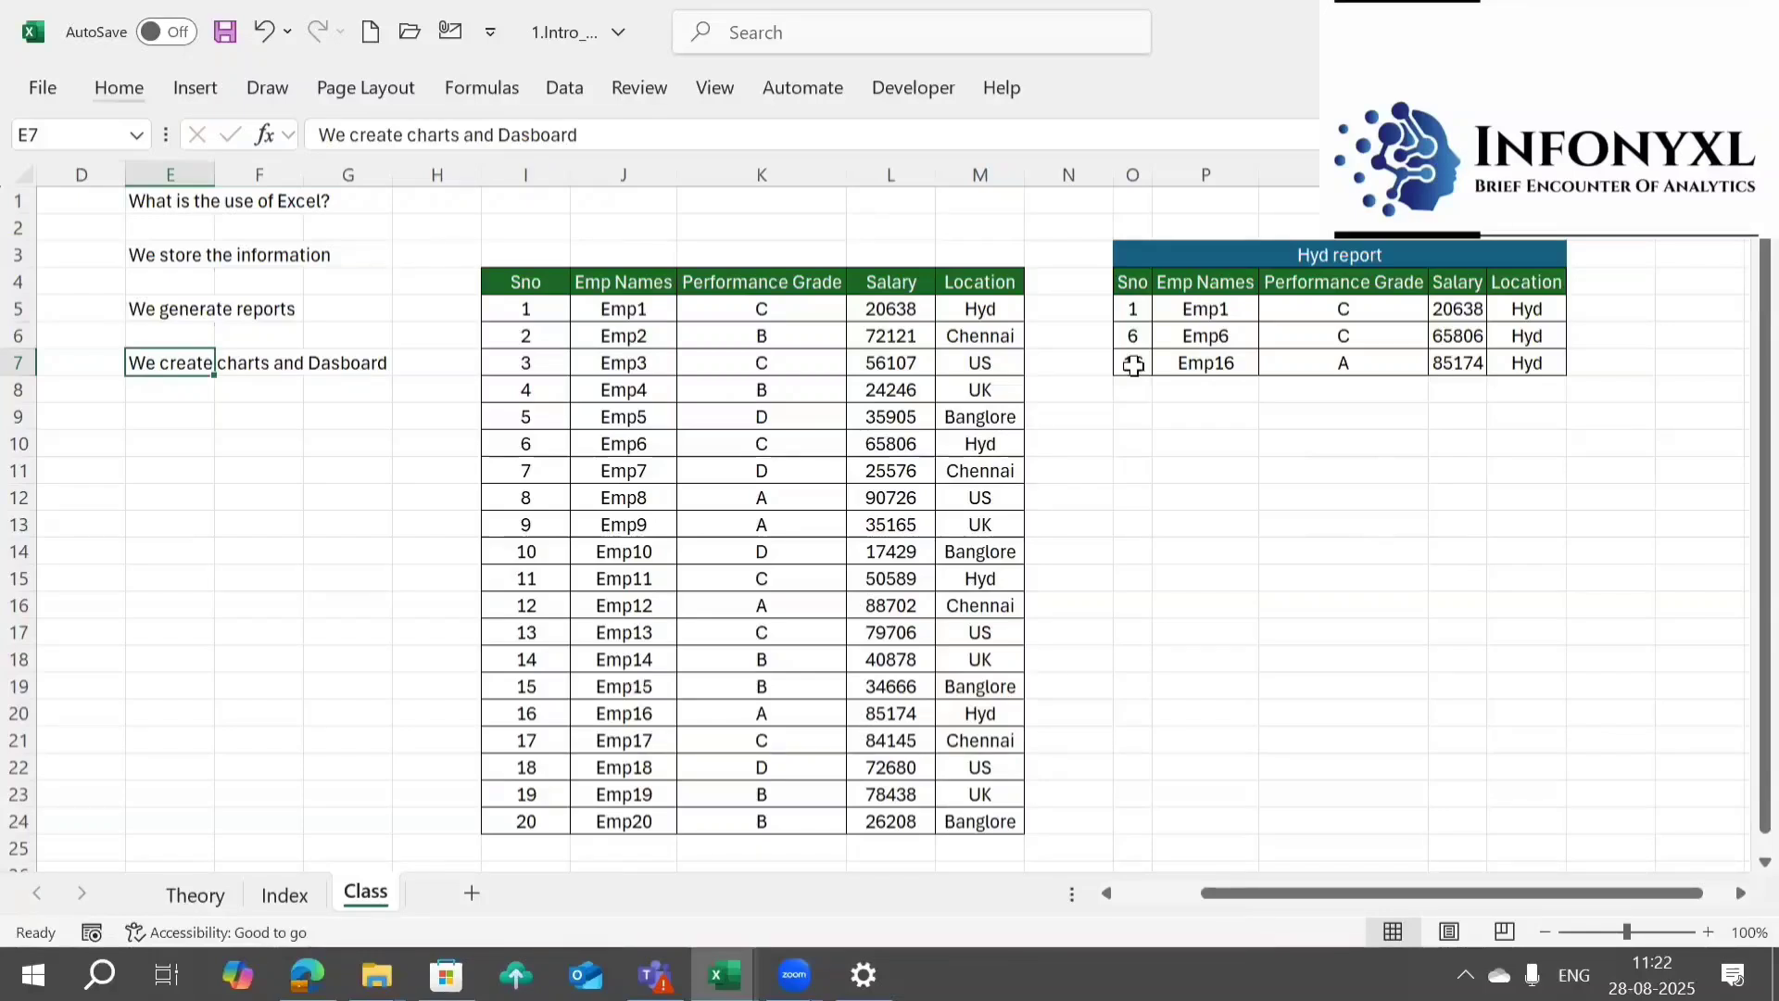
- Create a PivotTable from the employee table, I4:M24, and place it on the existing Class worksheet at O12
left_click(902, 337)
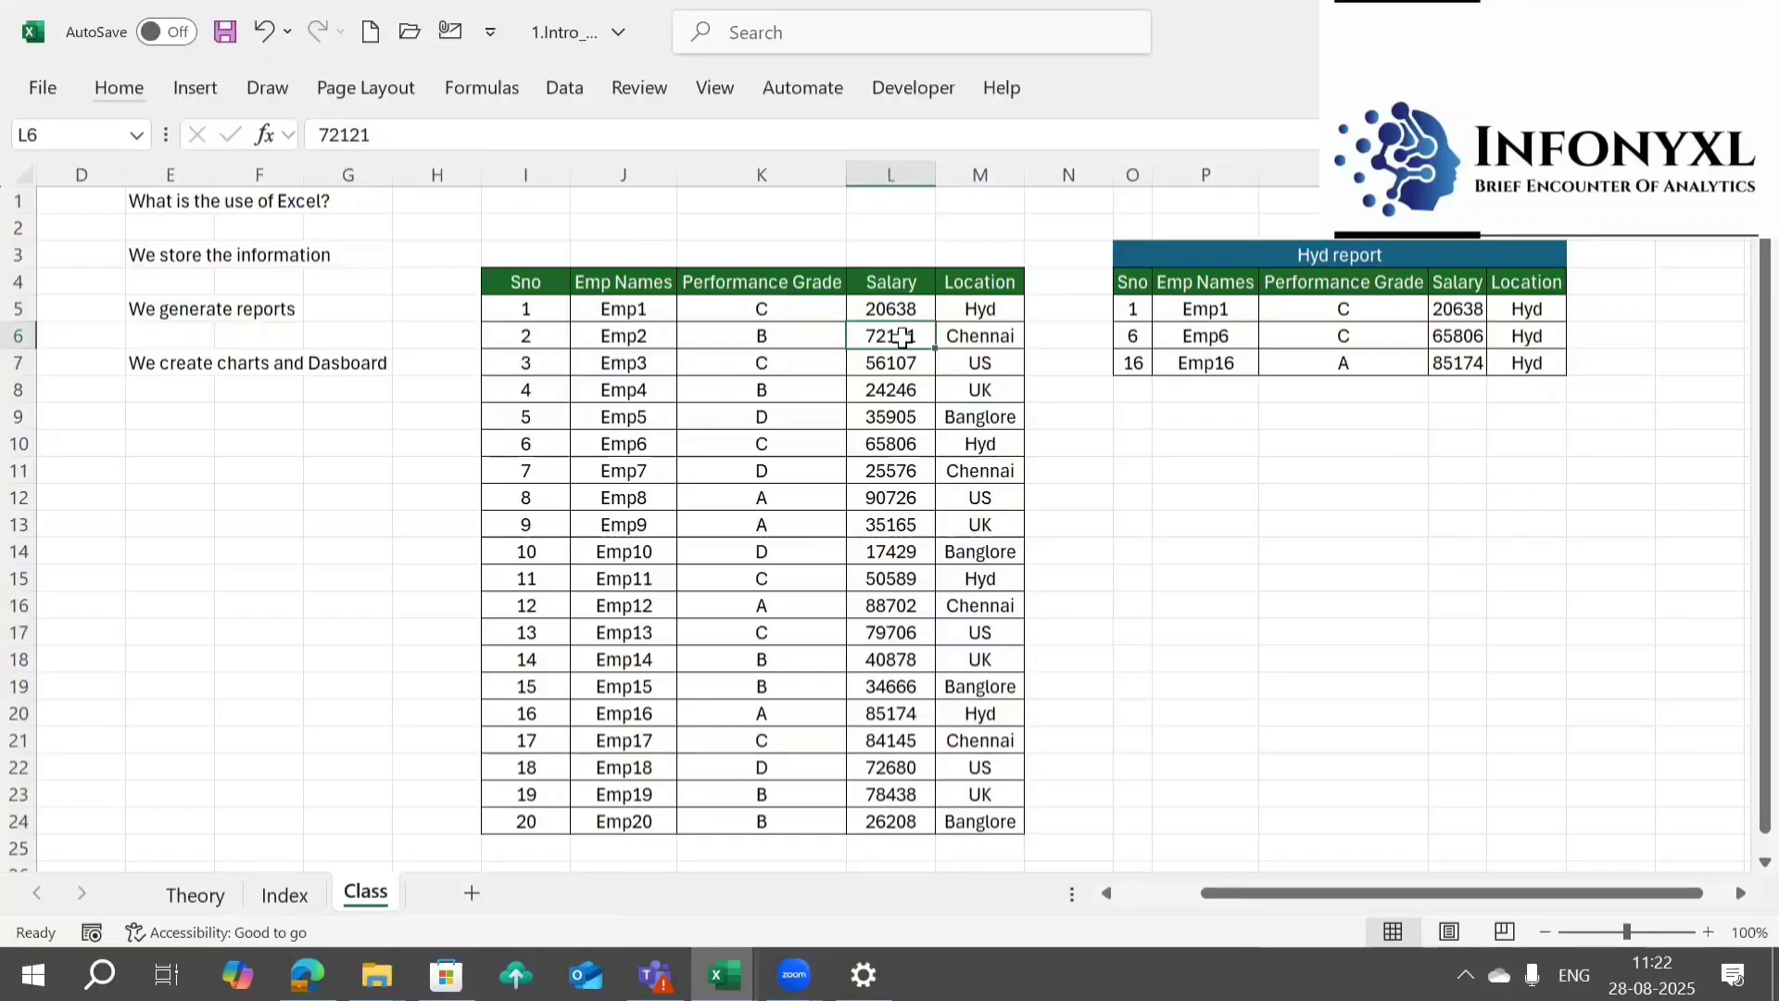
key("ctrl+a")
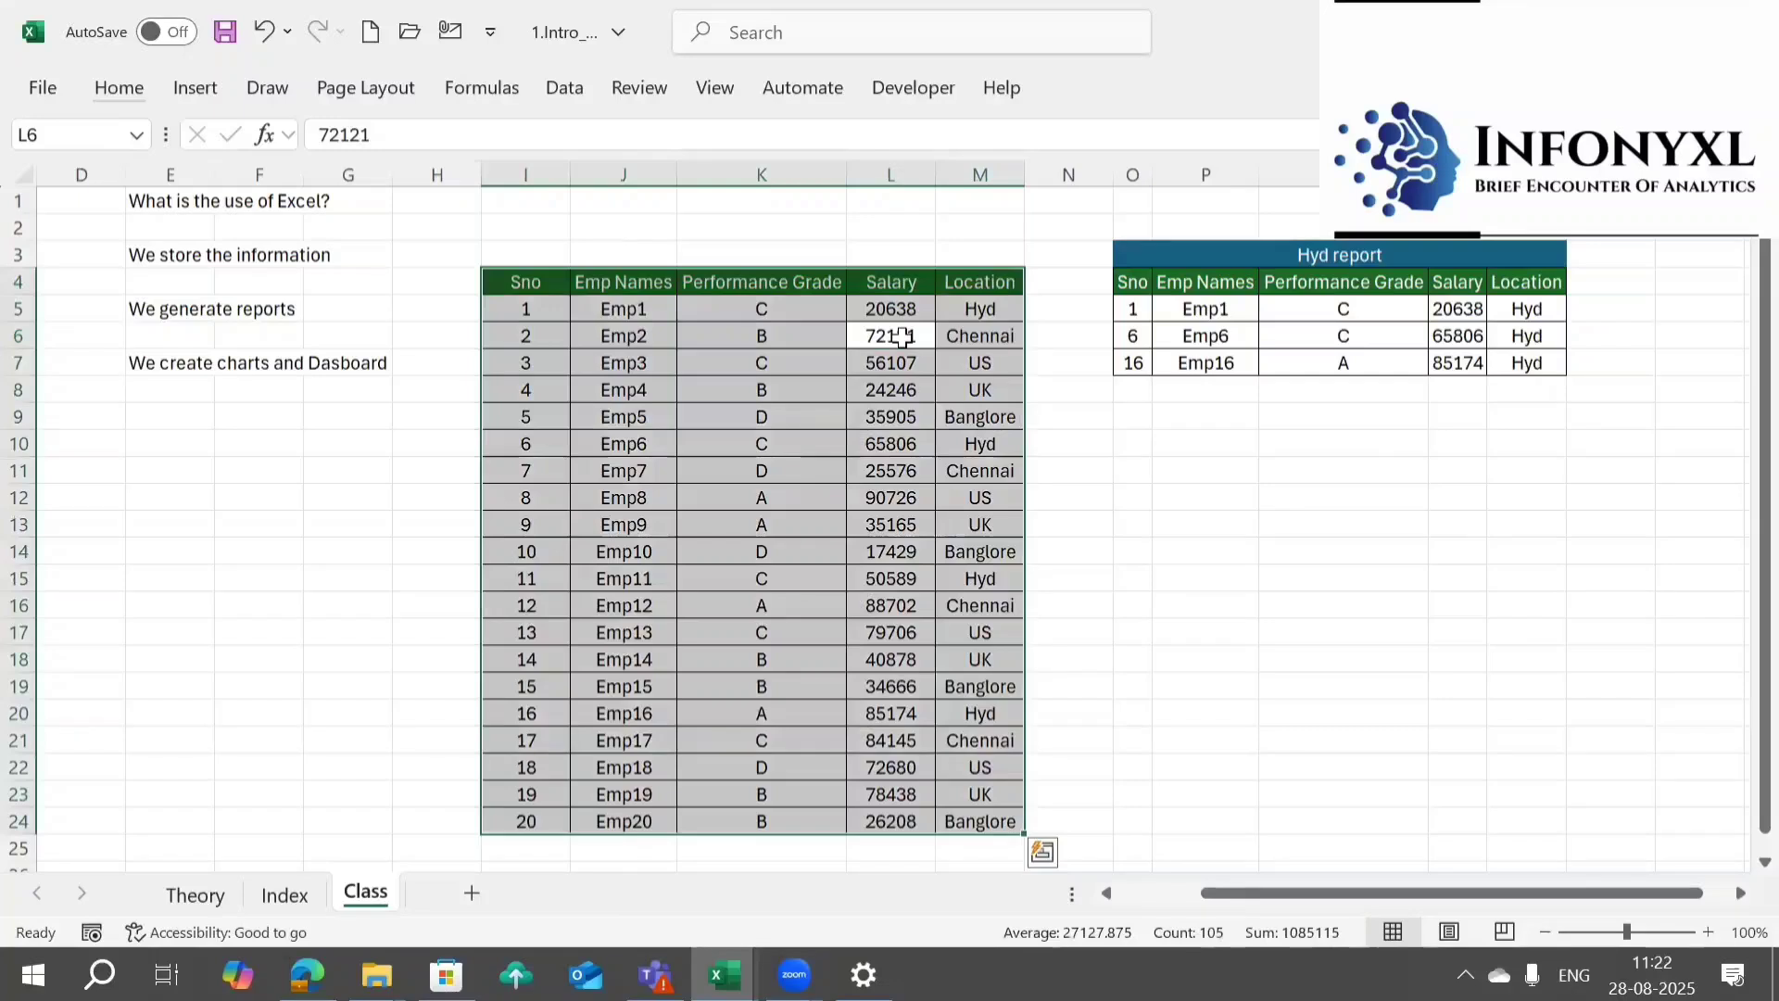
key("alt")
key("n")
key("v")
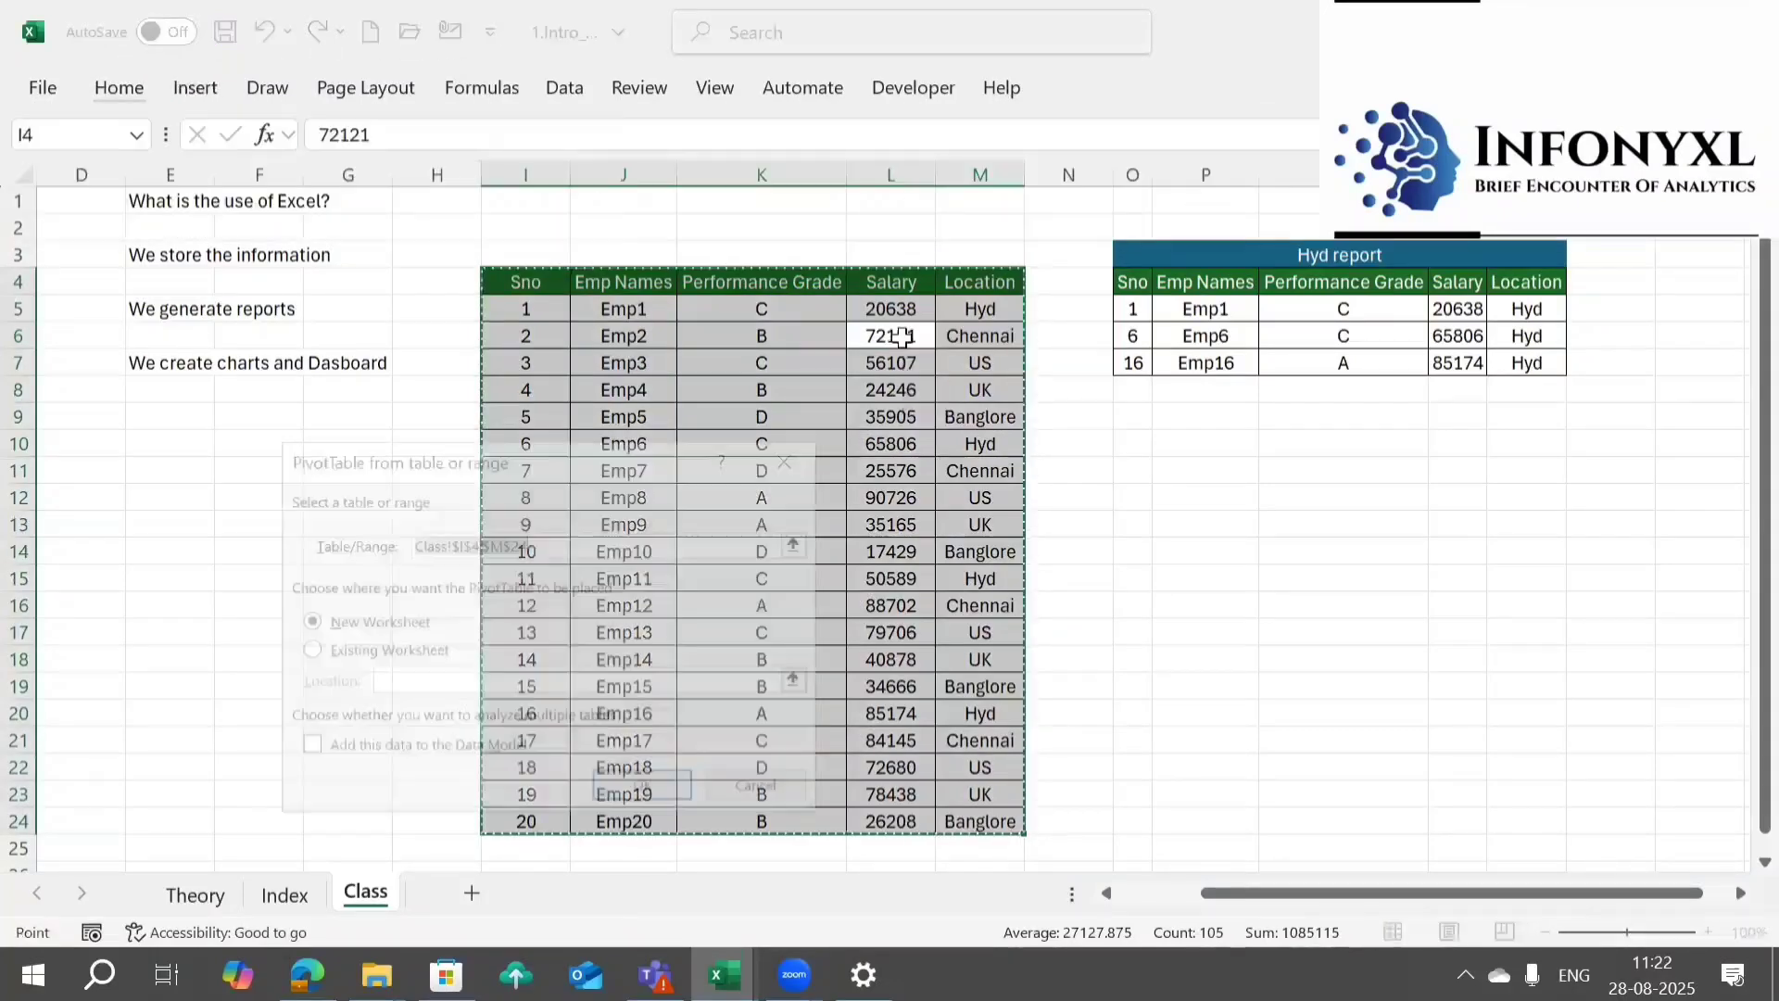
left_click(304, 650)
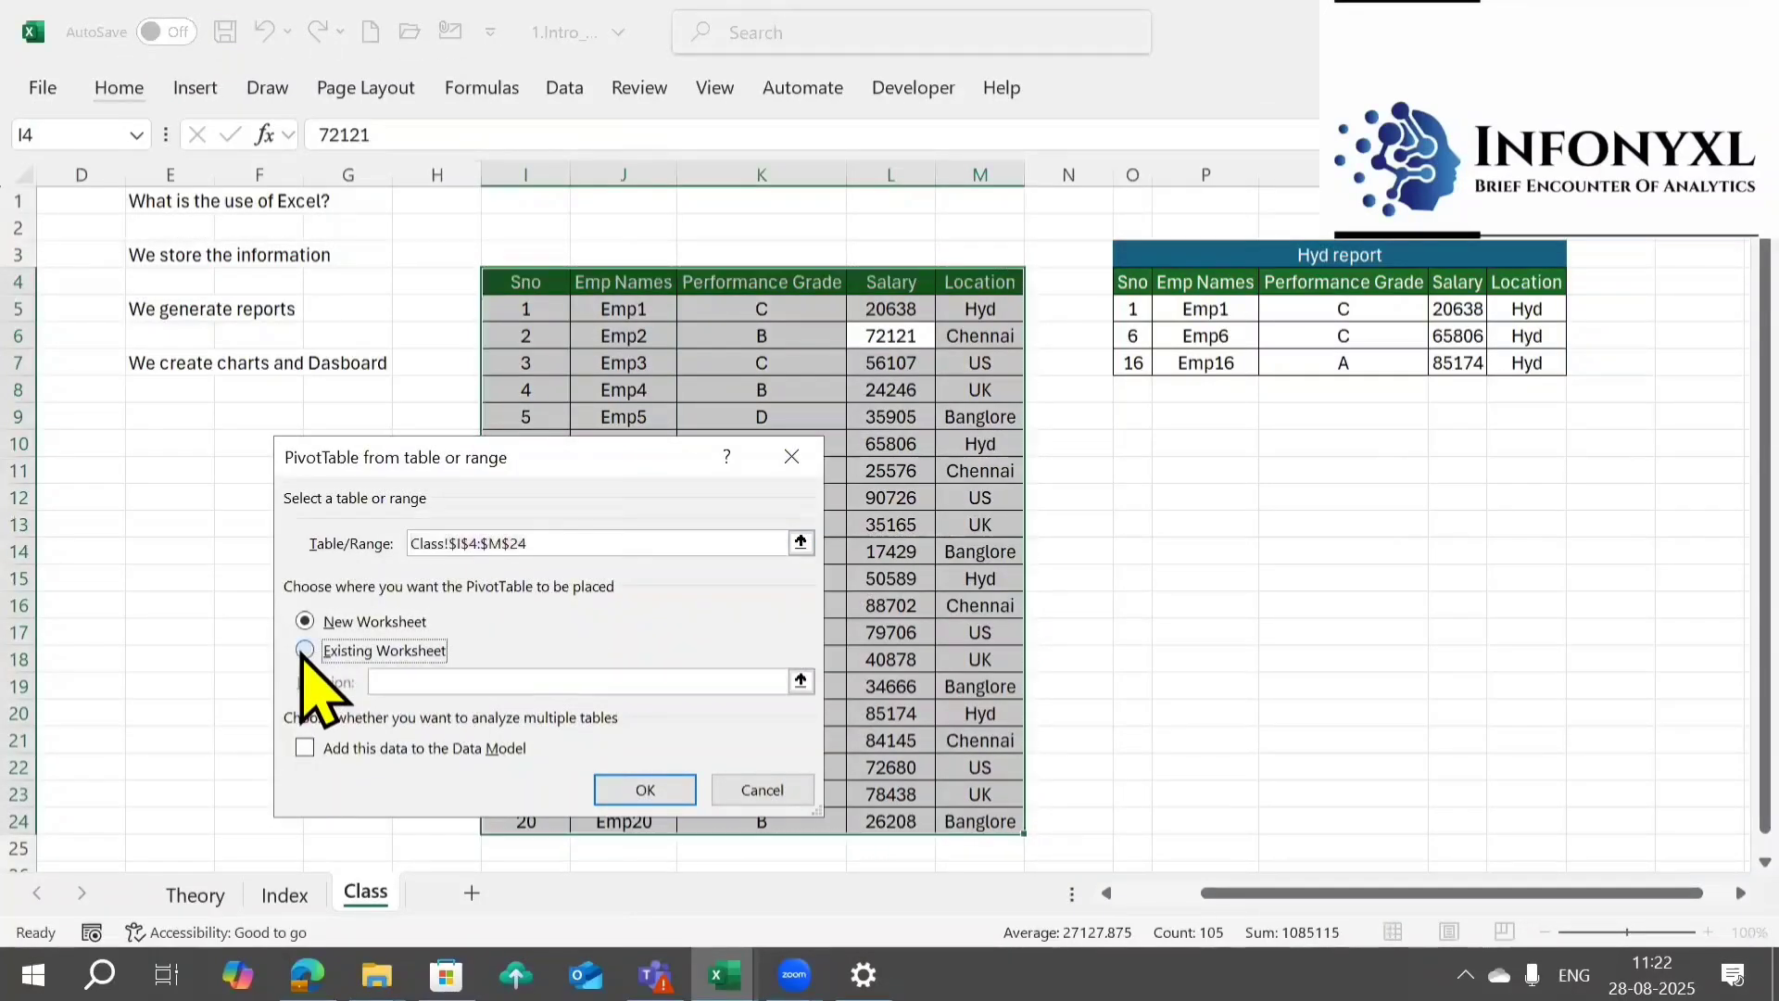
left_click(1143, 496)
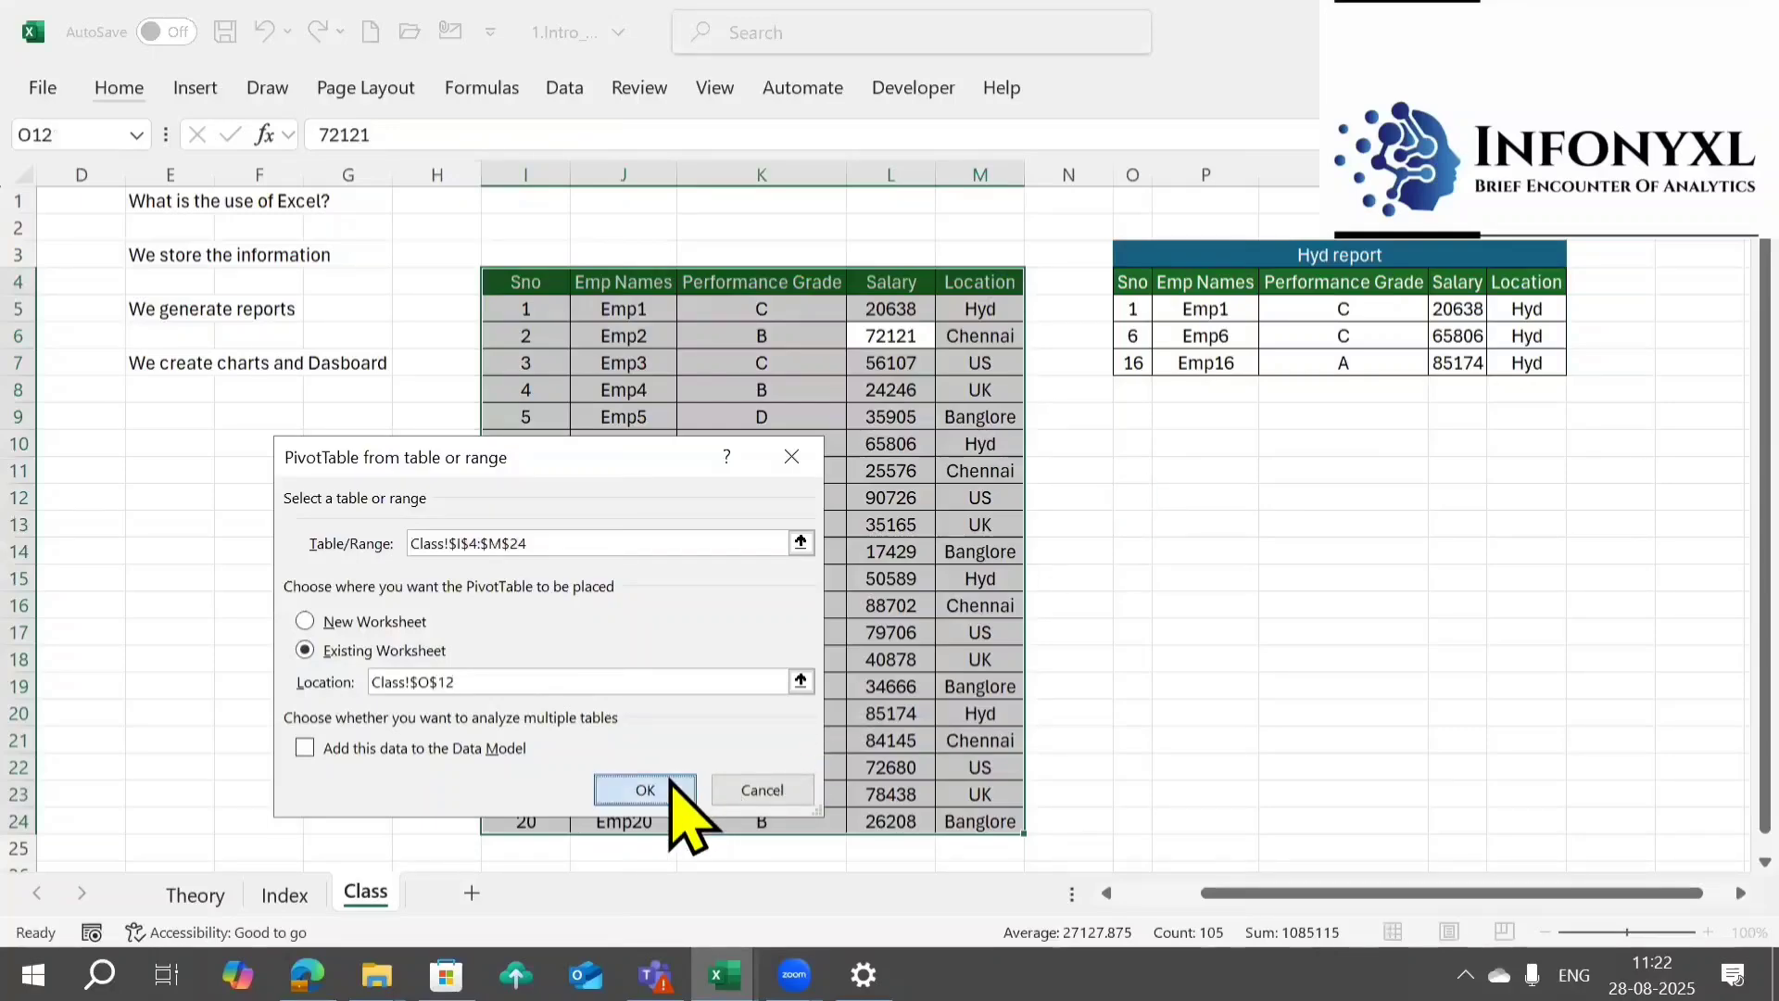
left_click(669, 789)
left_click(1108, 428)
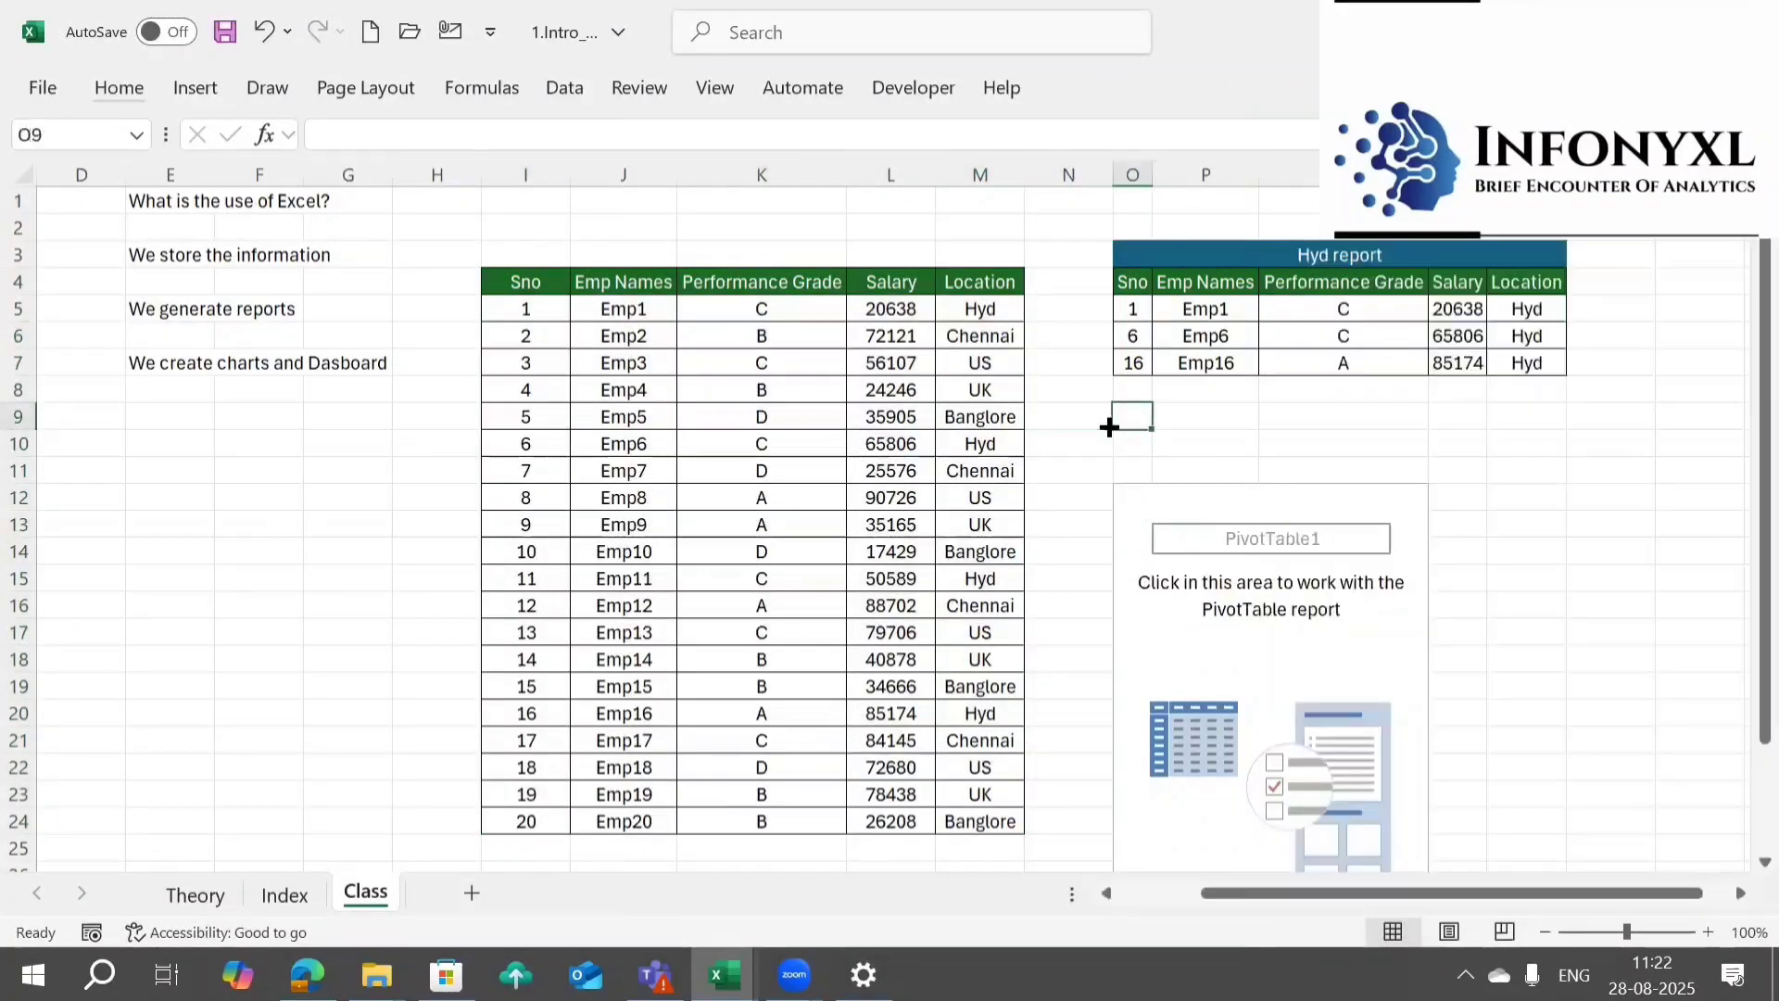
key("Right")
key("Right")
key("Right")
key("Right")
key("Right")
key("Right")
key("Right")
key("Right")
key("Right")
key("Right")
key("Right")
key("Right")
key("Right")
key("Right")
key("Right")
key("Right")
key("Left")
key("Left")
key("Left")
key("Left")
key("Left")
key("Left")
key("Left")
key("Left")
key("Left")
key("Left")
key("Left")
key("Left")
key("Left")
key("Left")
key("Left")
key("Left")
key("Left")
key("Left")
key("Left")
key("Left")
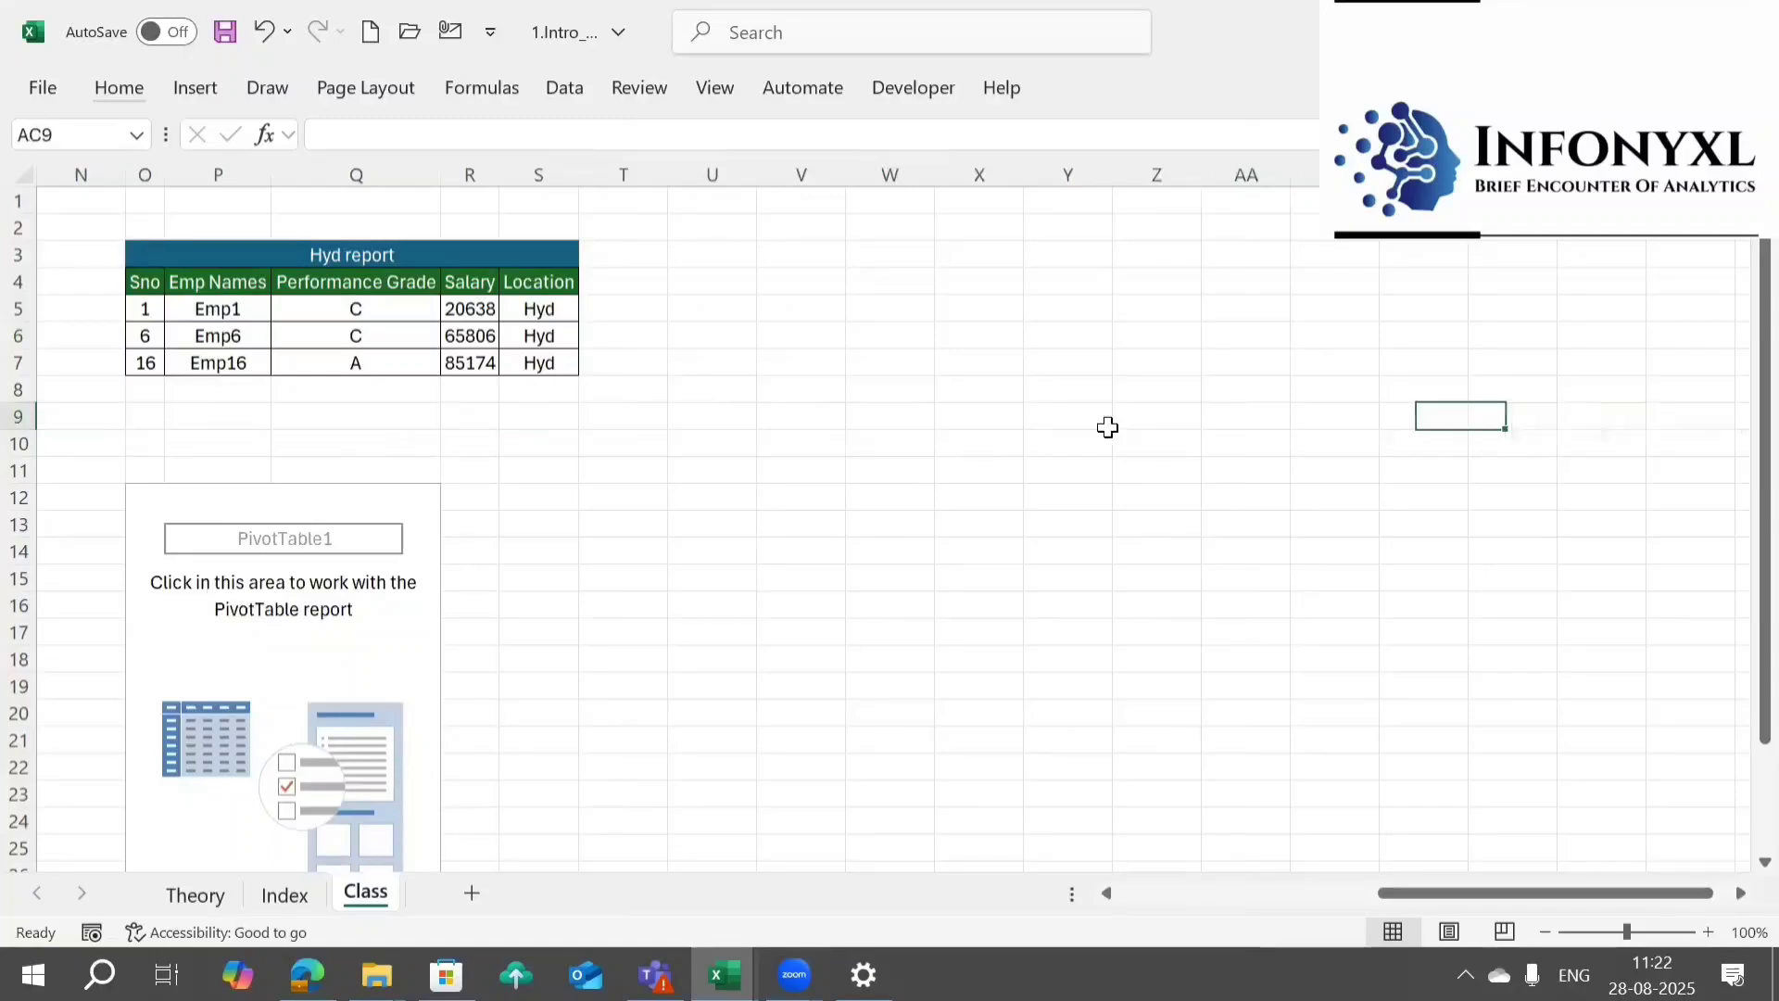
key("Right")
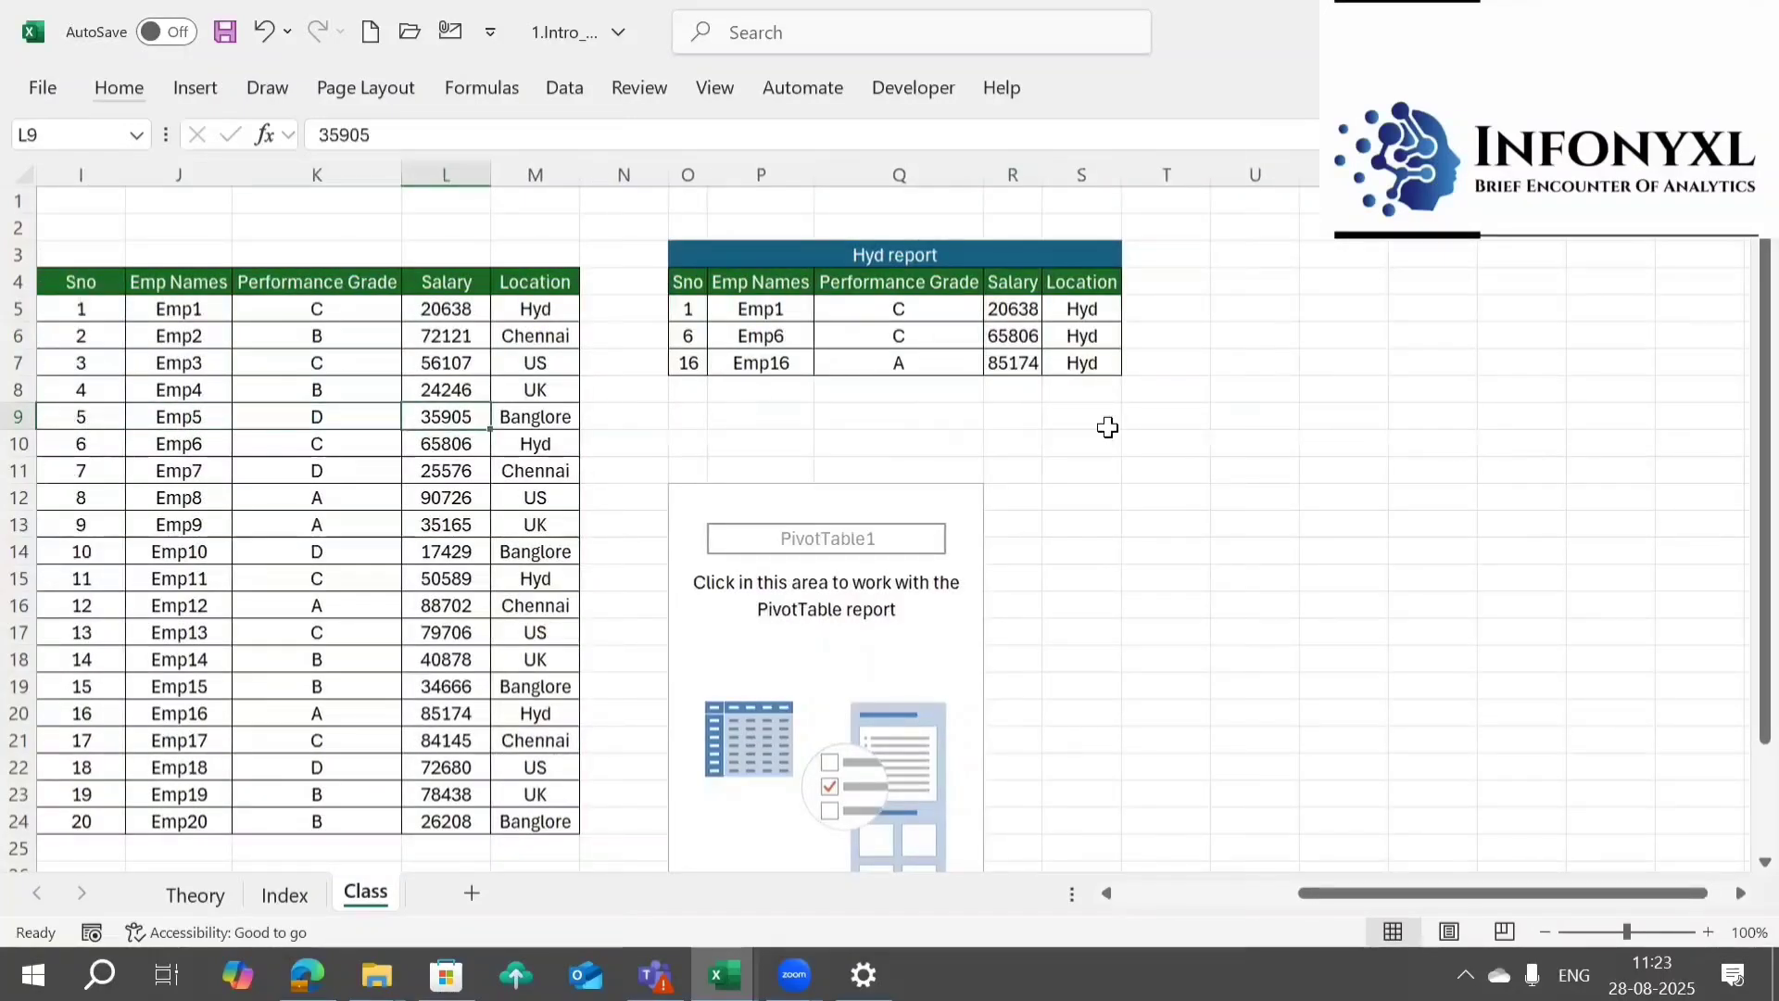
- Add Location as the PivotTable's rows and Salary as its summed values, and select the Chennai salary sum
left_click(689, 499)
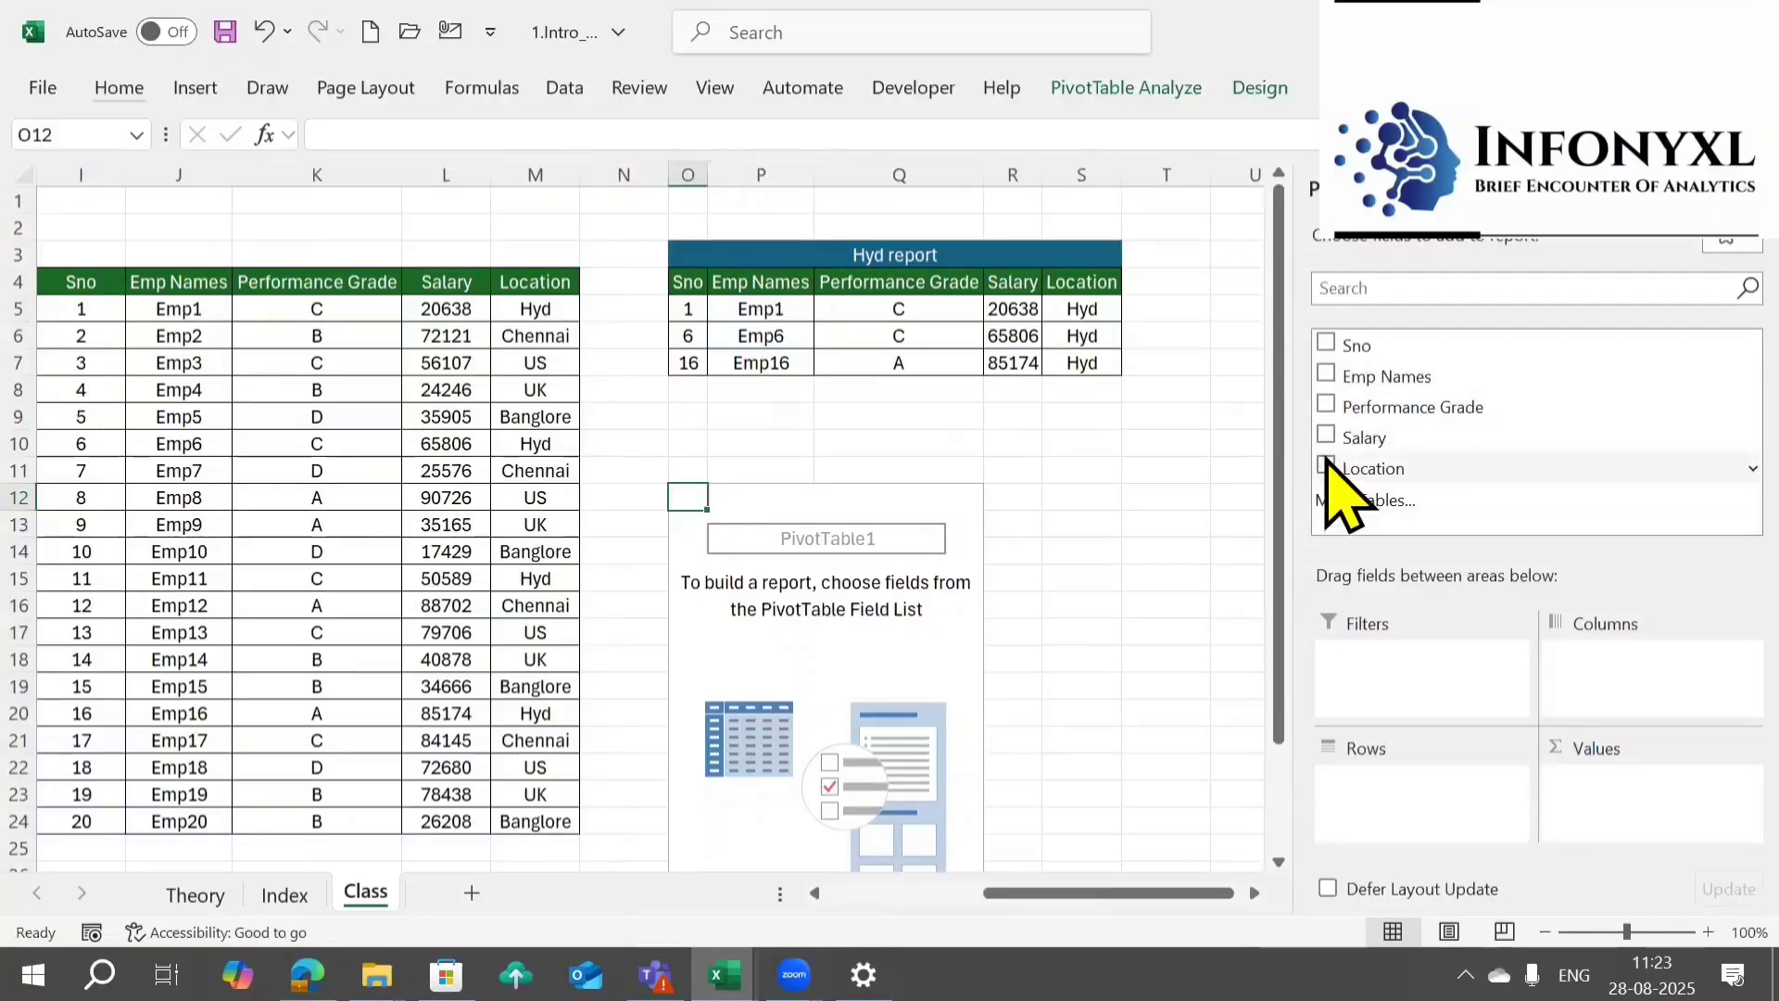
left_click(1326, 467)
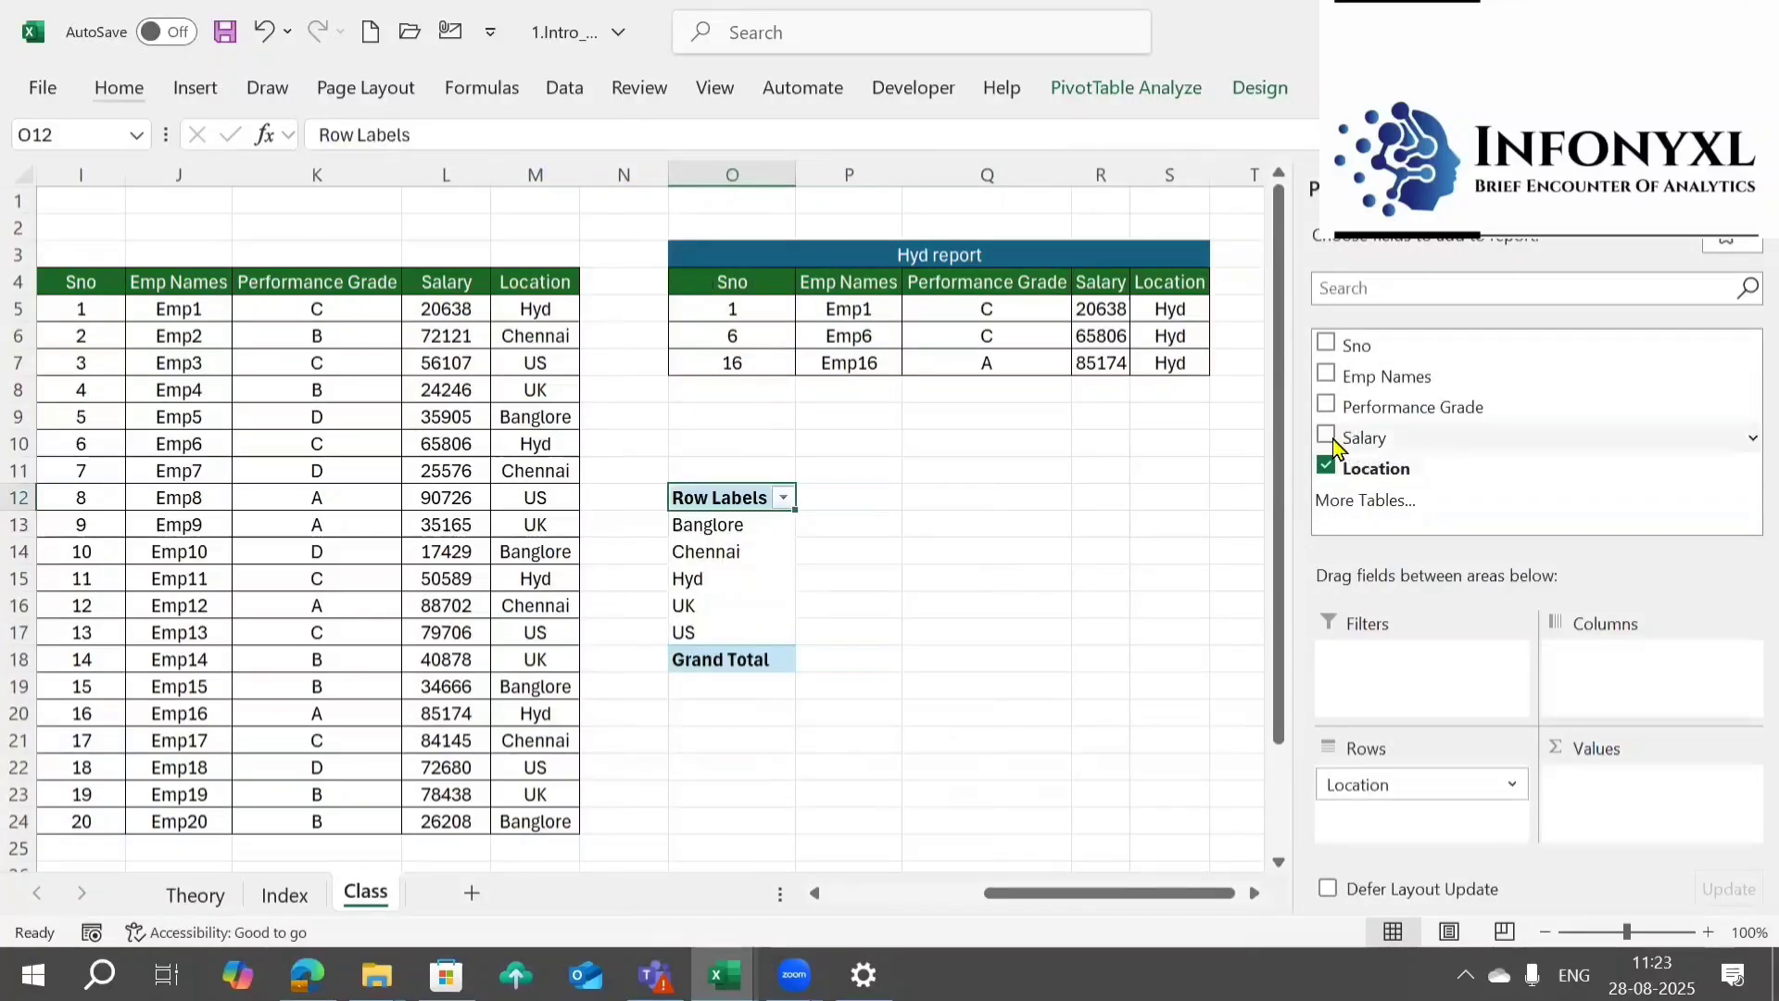
left_click(1326, 436)
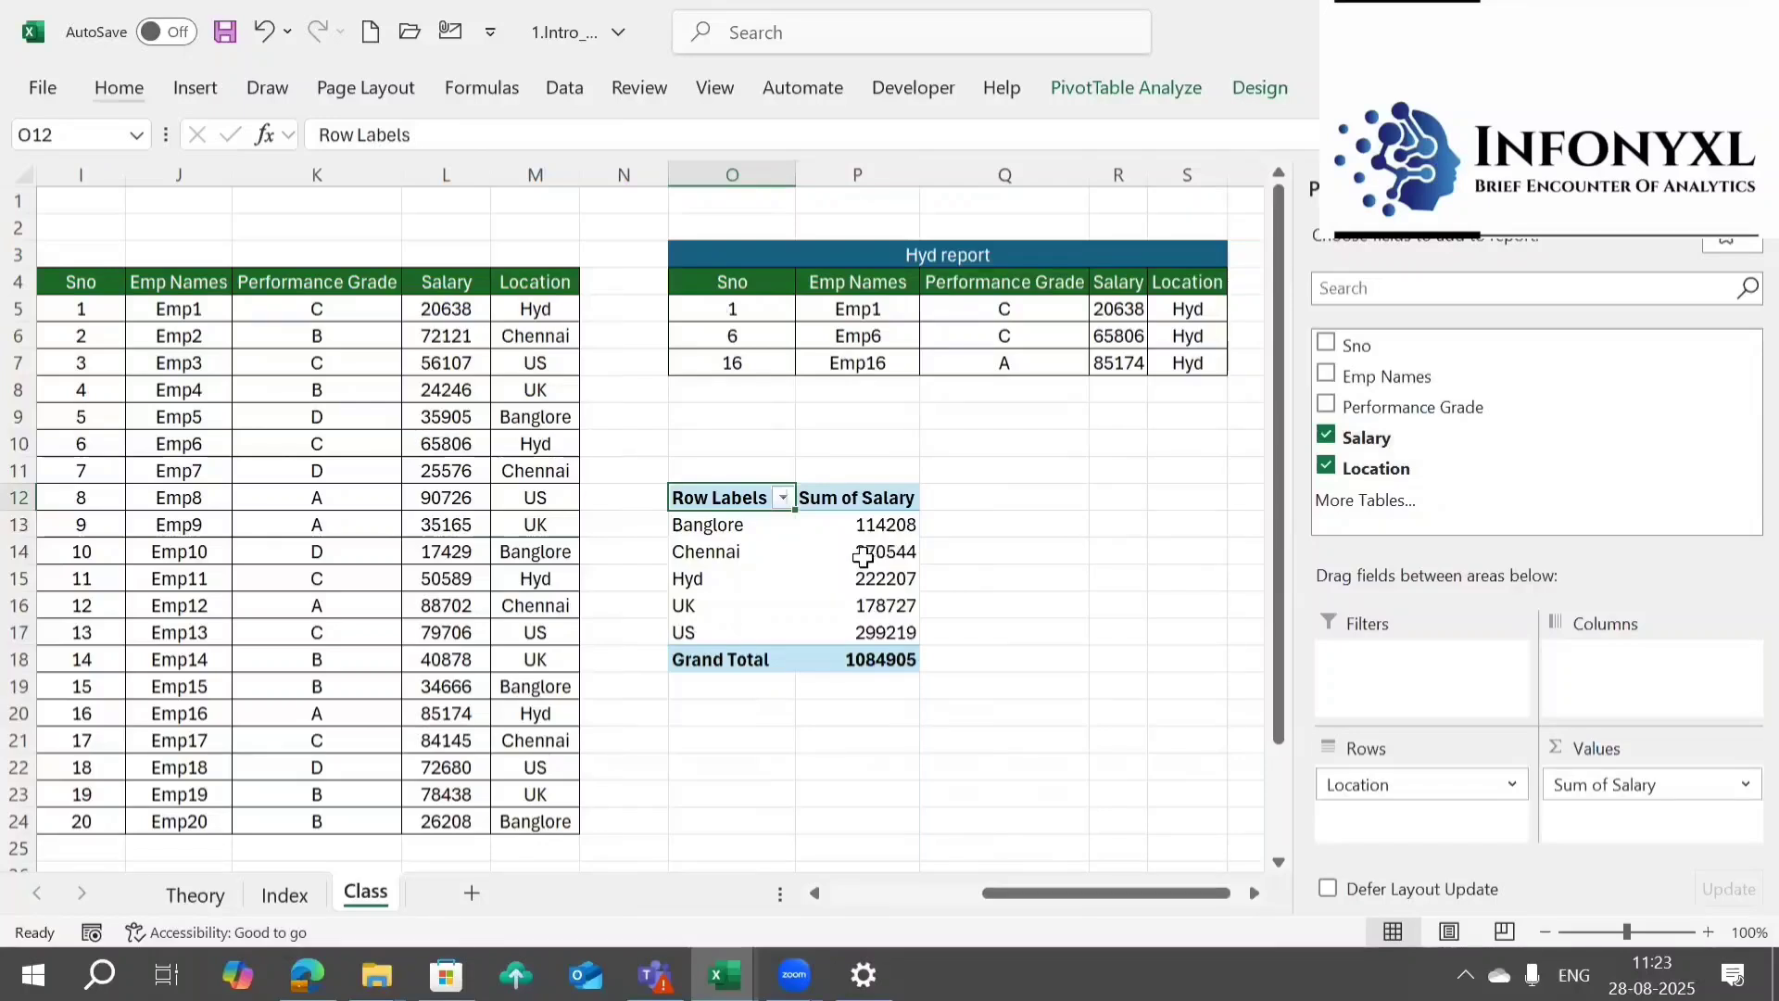
left_click(862, 556)
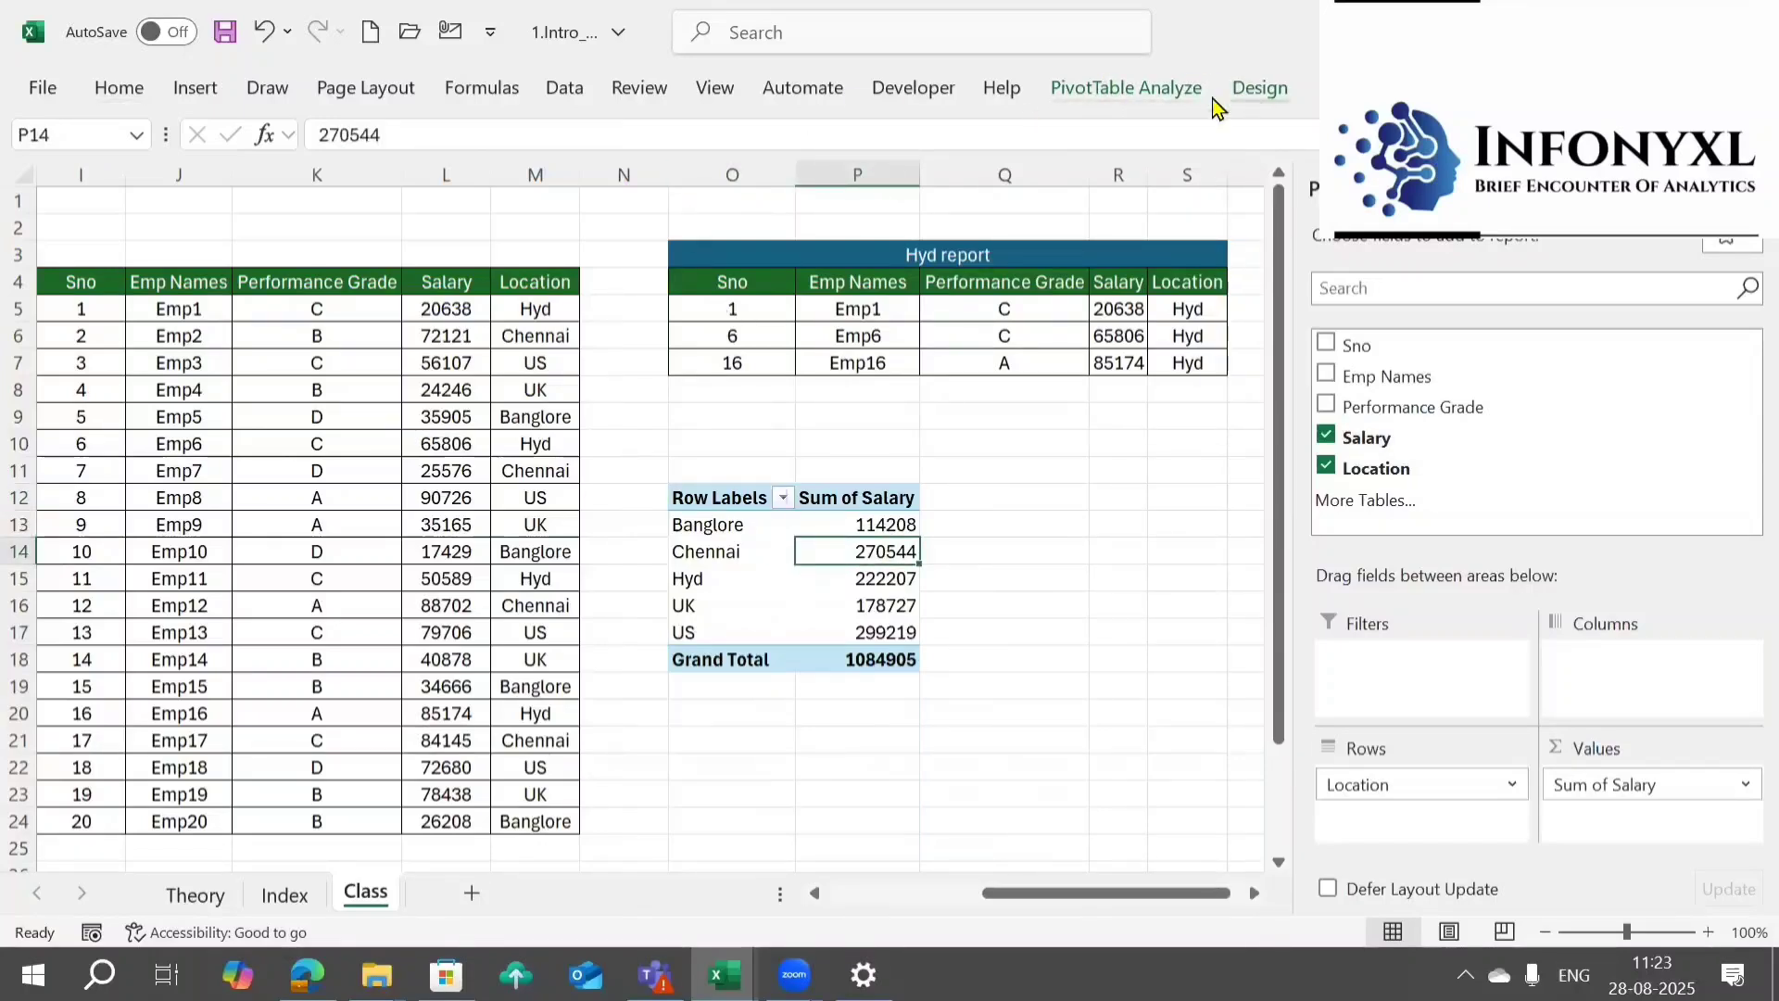
- Insert a clustered column PivotChart from the salary-by-location PivotTable
left_click(1158, 87)
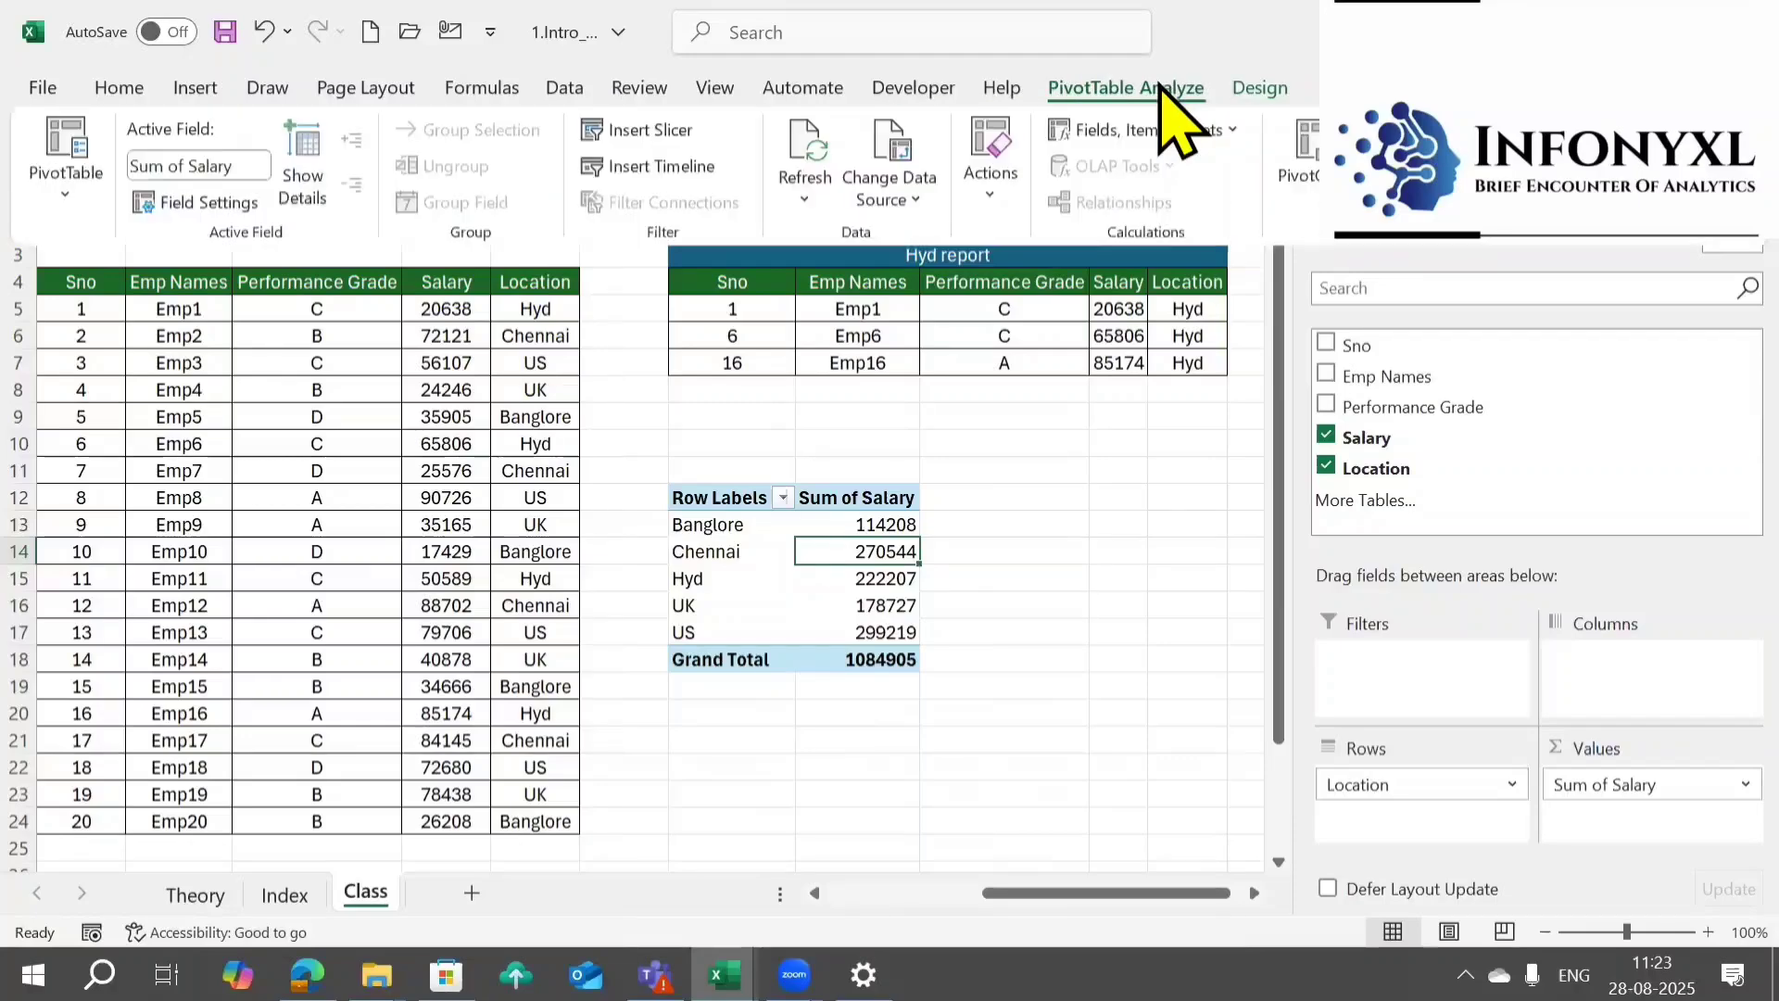
left_click(1292, 167)
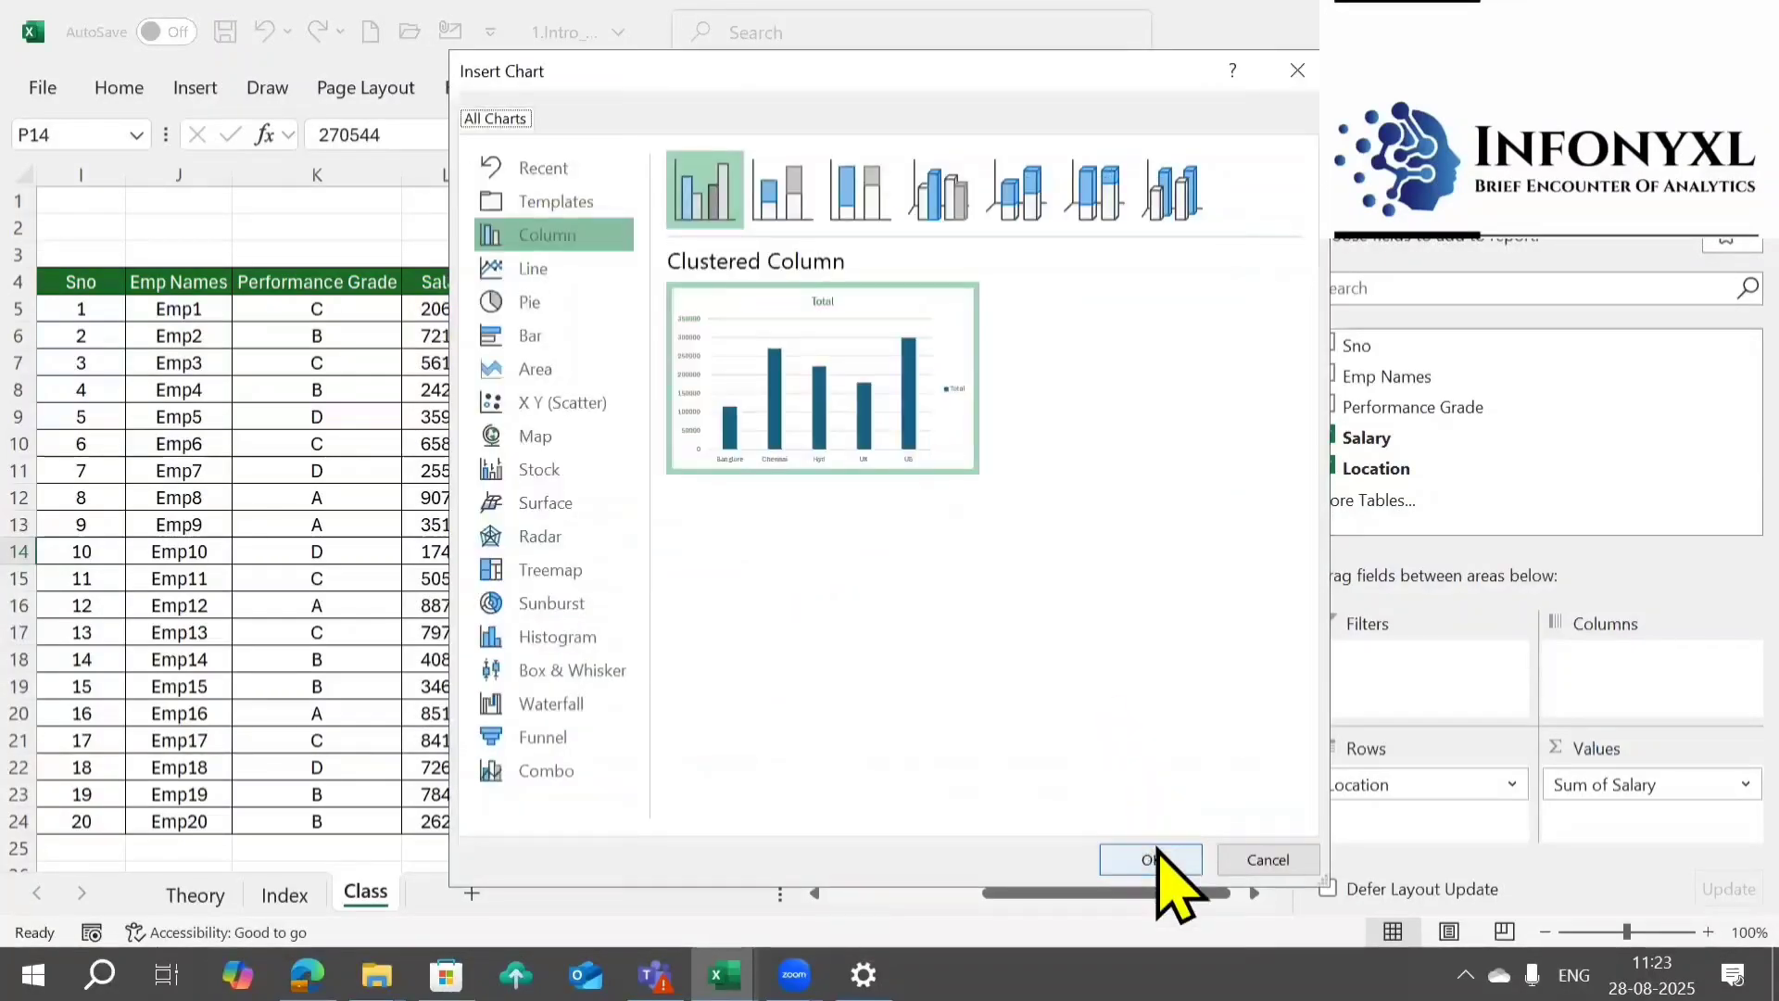
left_click(1149, 860)
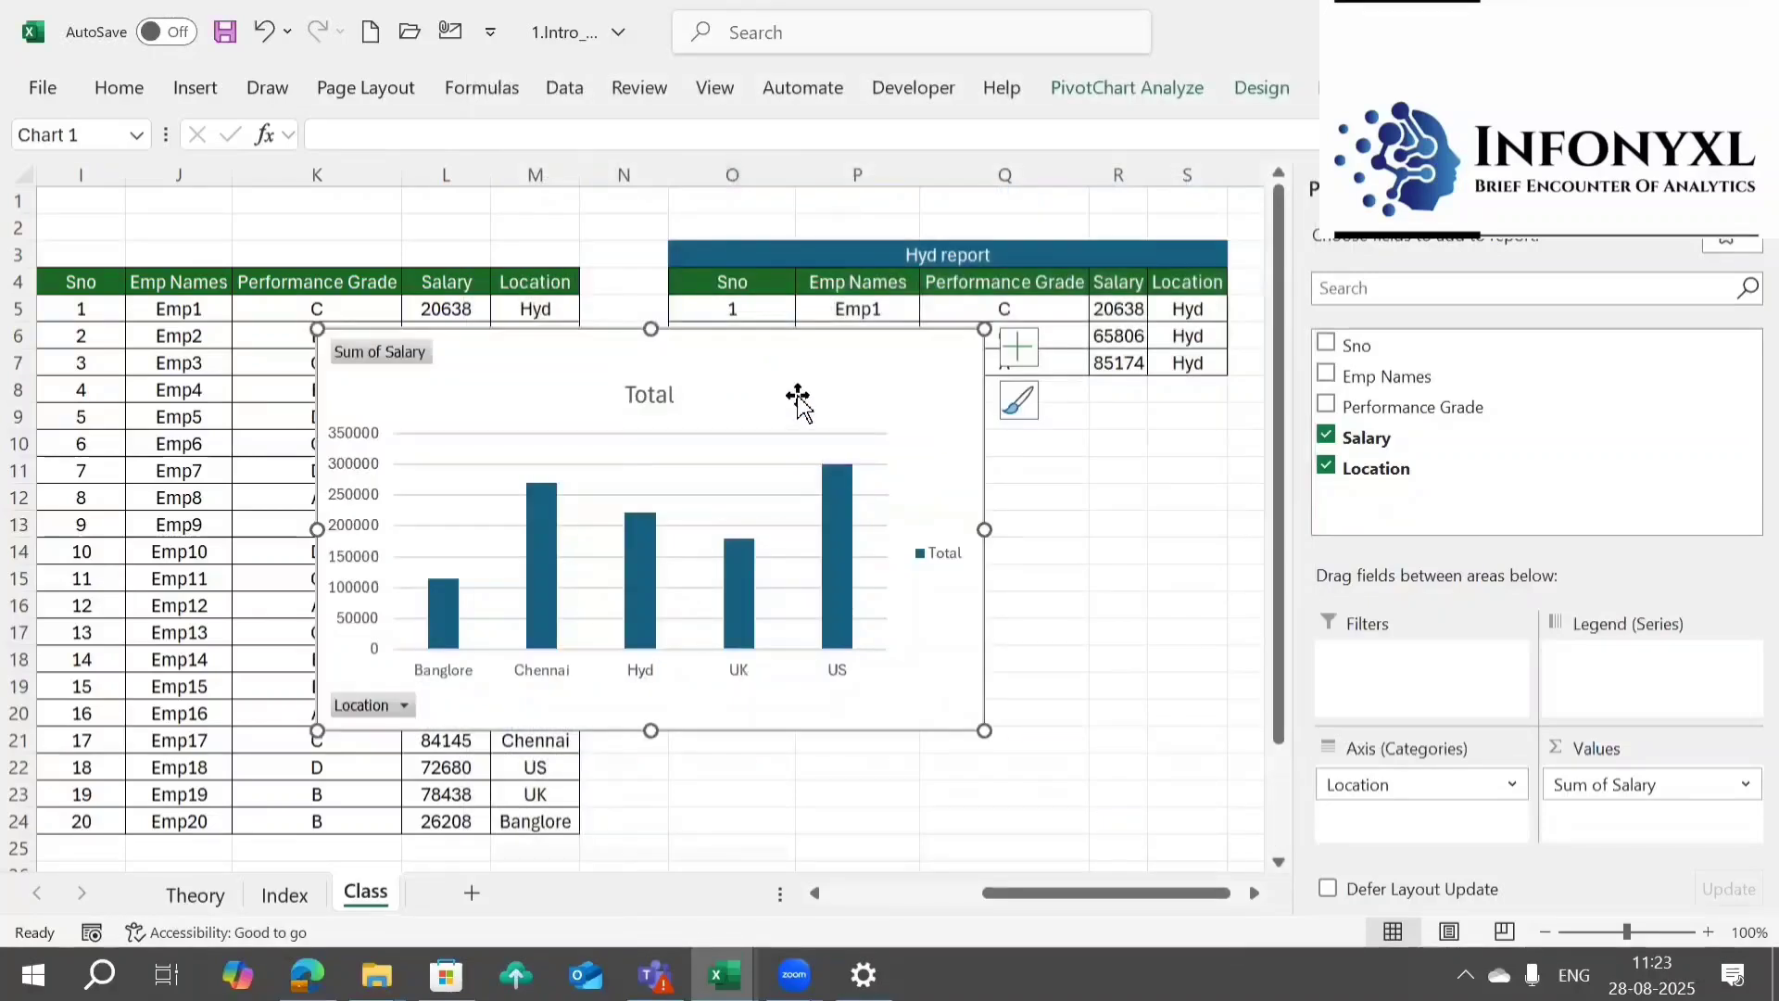
- Shrink the PivotChart and place it beside the PivotTable below the Hyd report, and close the PivotChart field list
left_click_drag(856, 434, 886, 414)
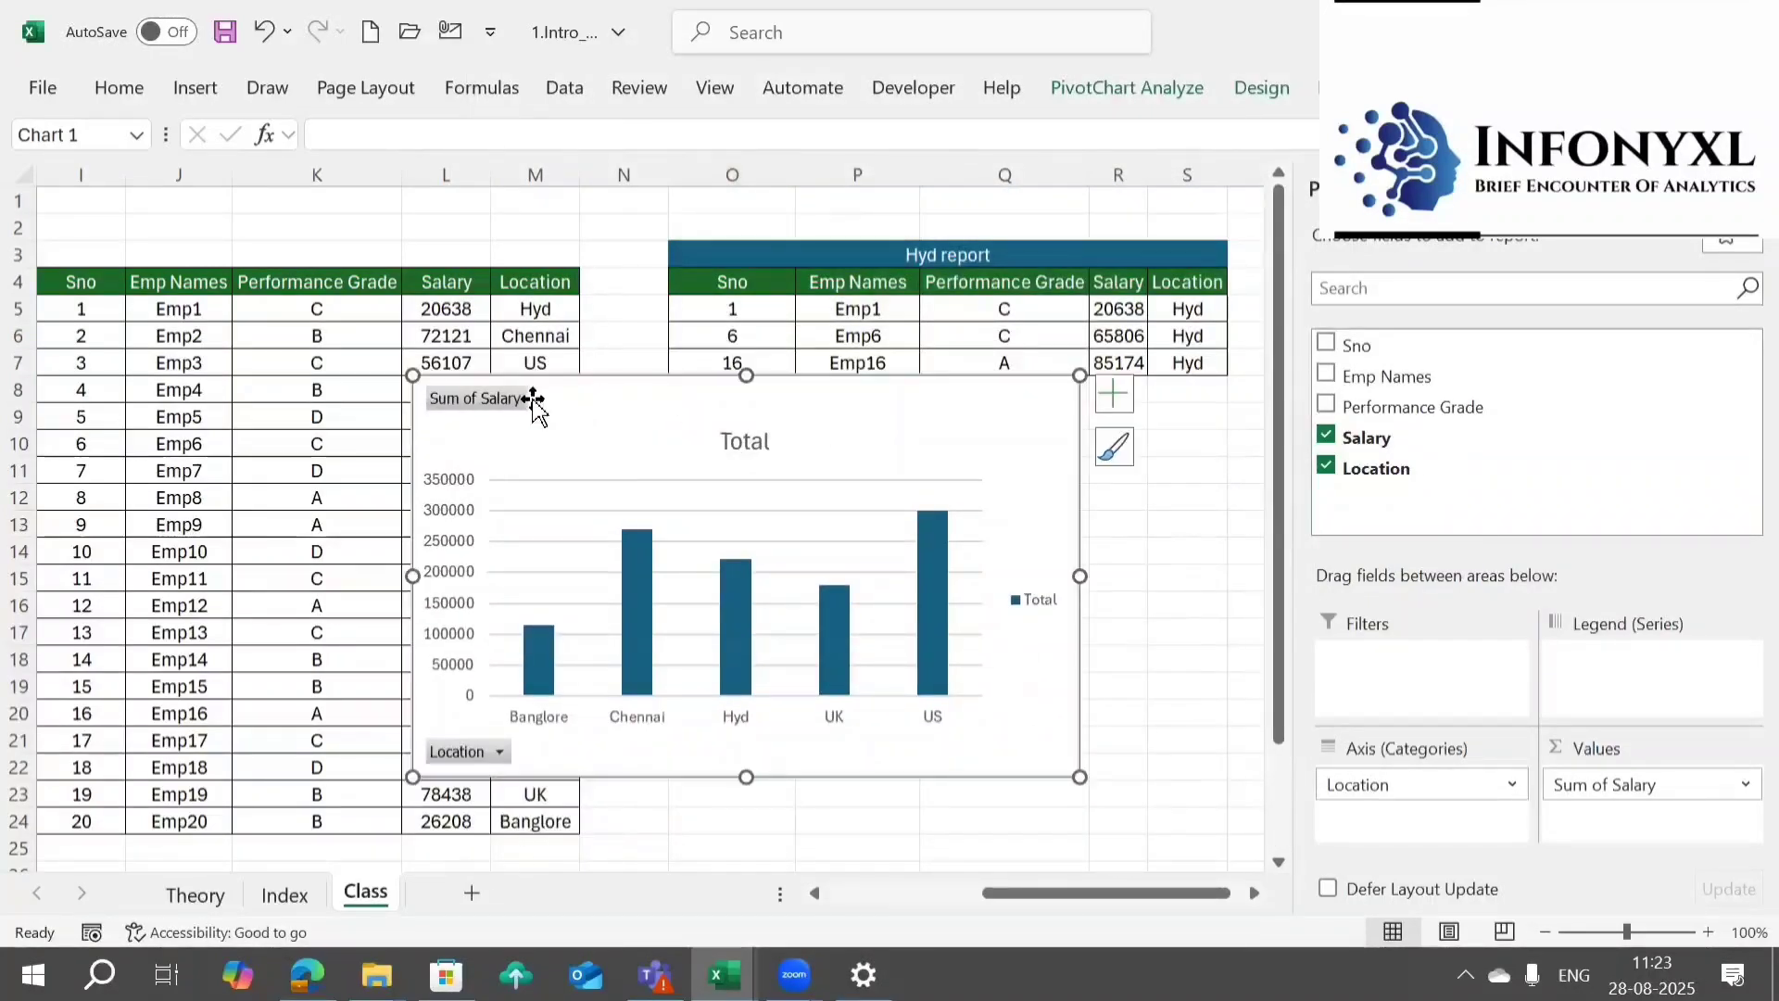
left_click_drag(561, 436, 563, 437)
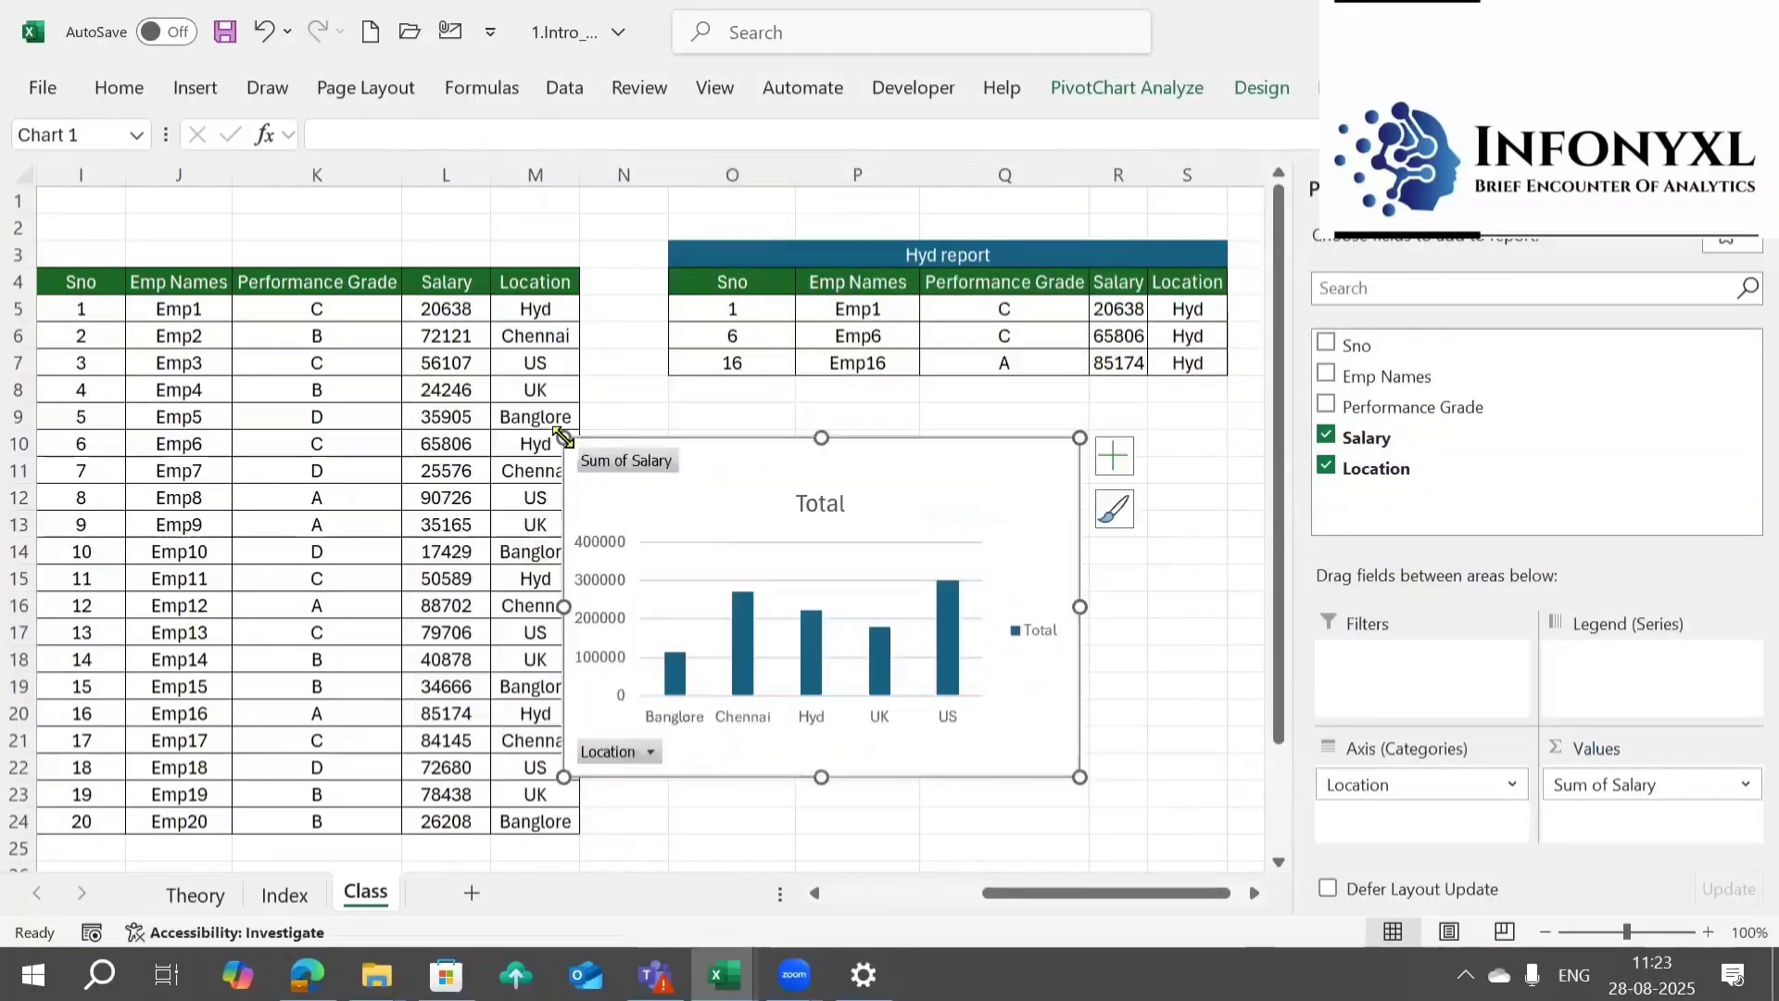
left_click_drag(955, 501, 799, 500)
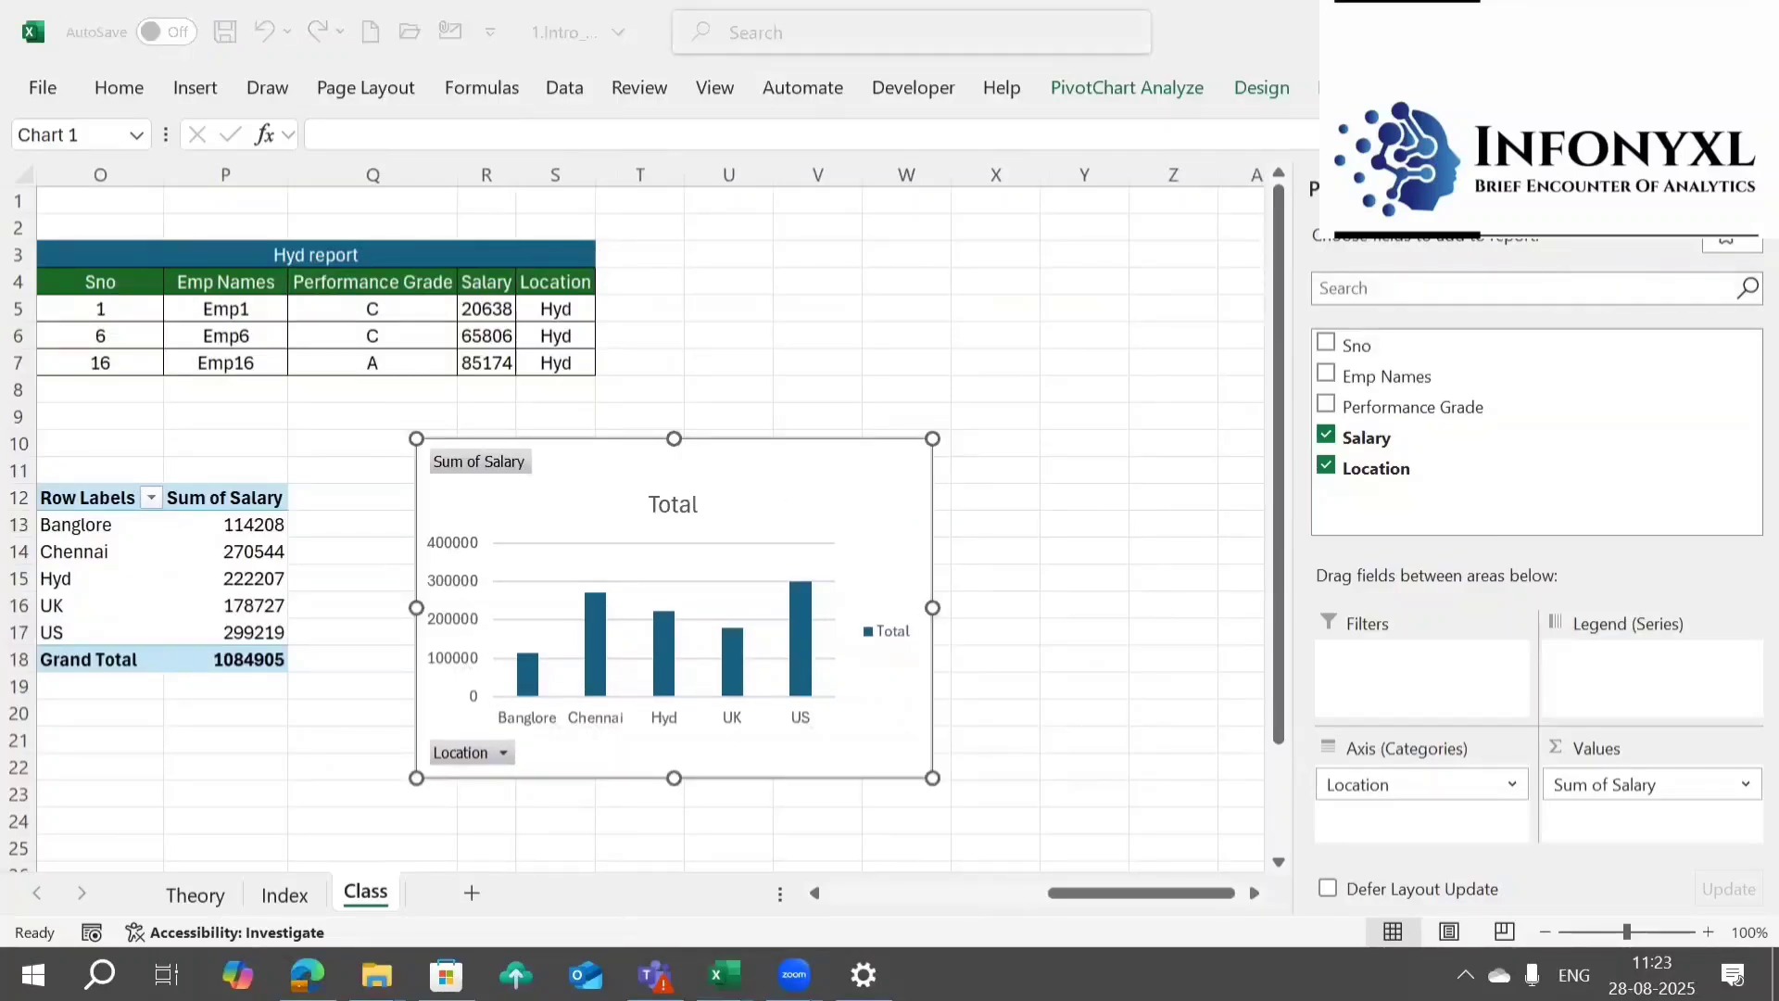
left_click(1650, 239)
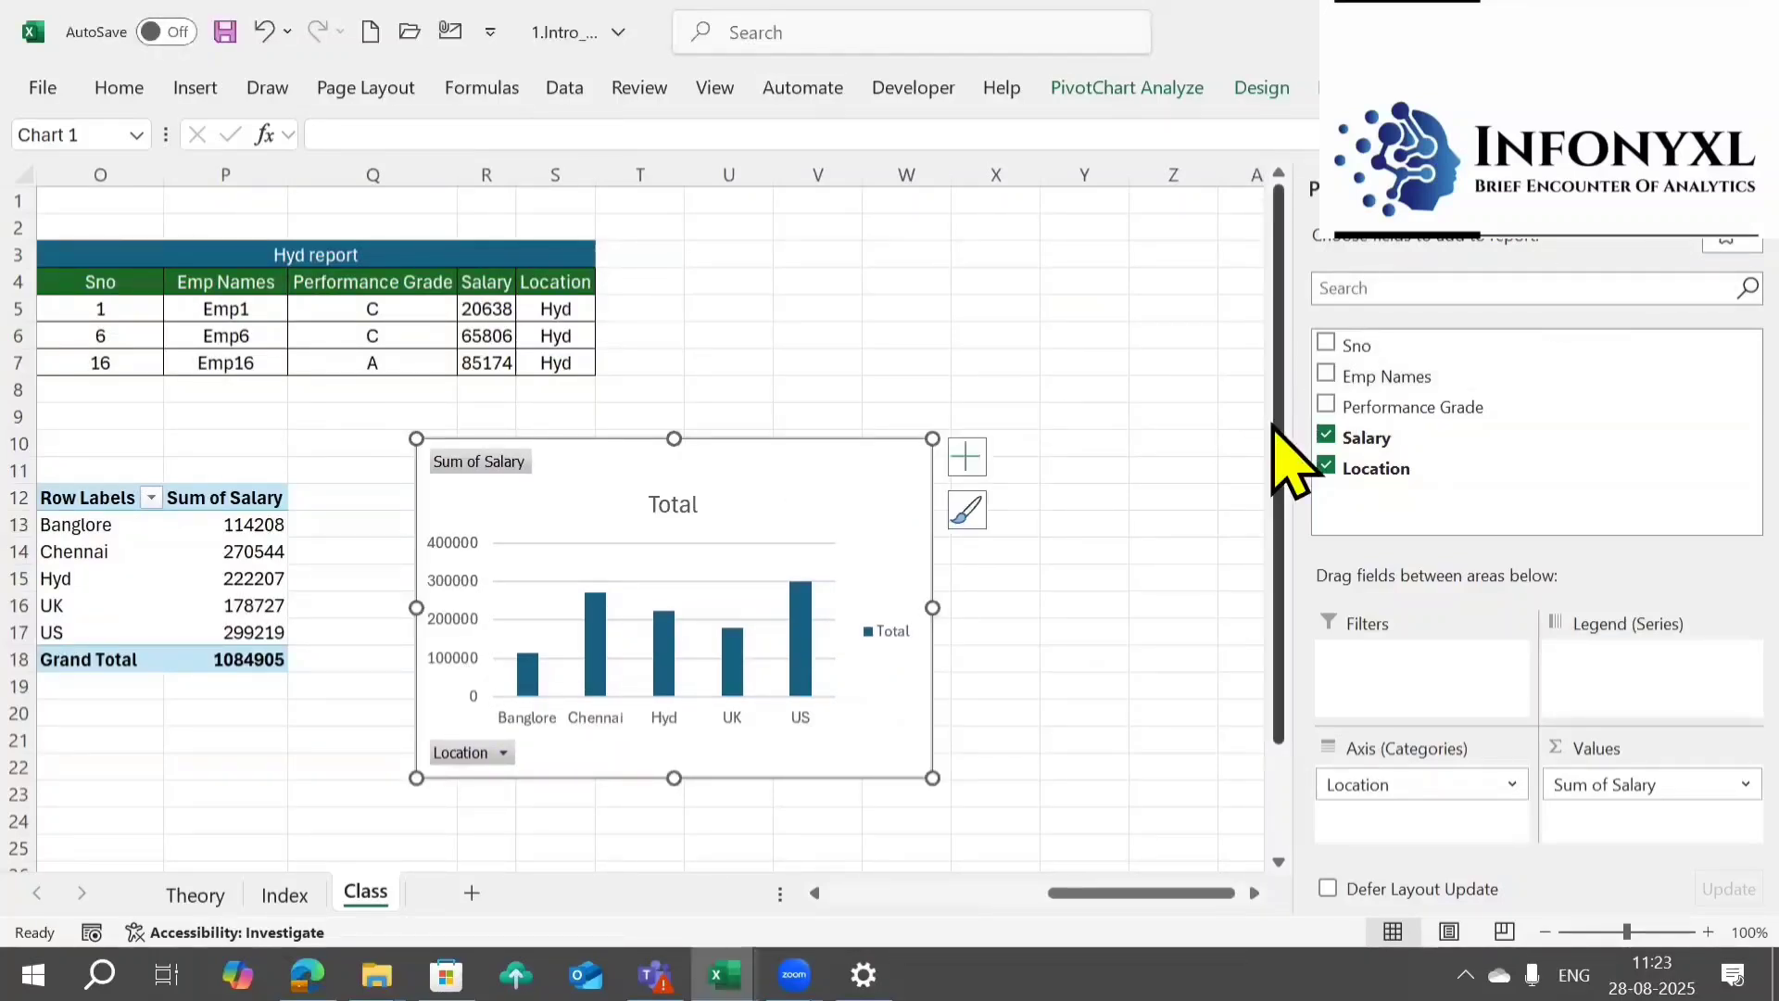
left_click(1752, 190)
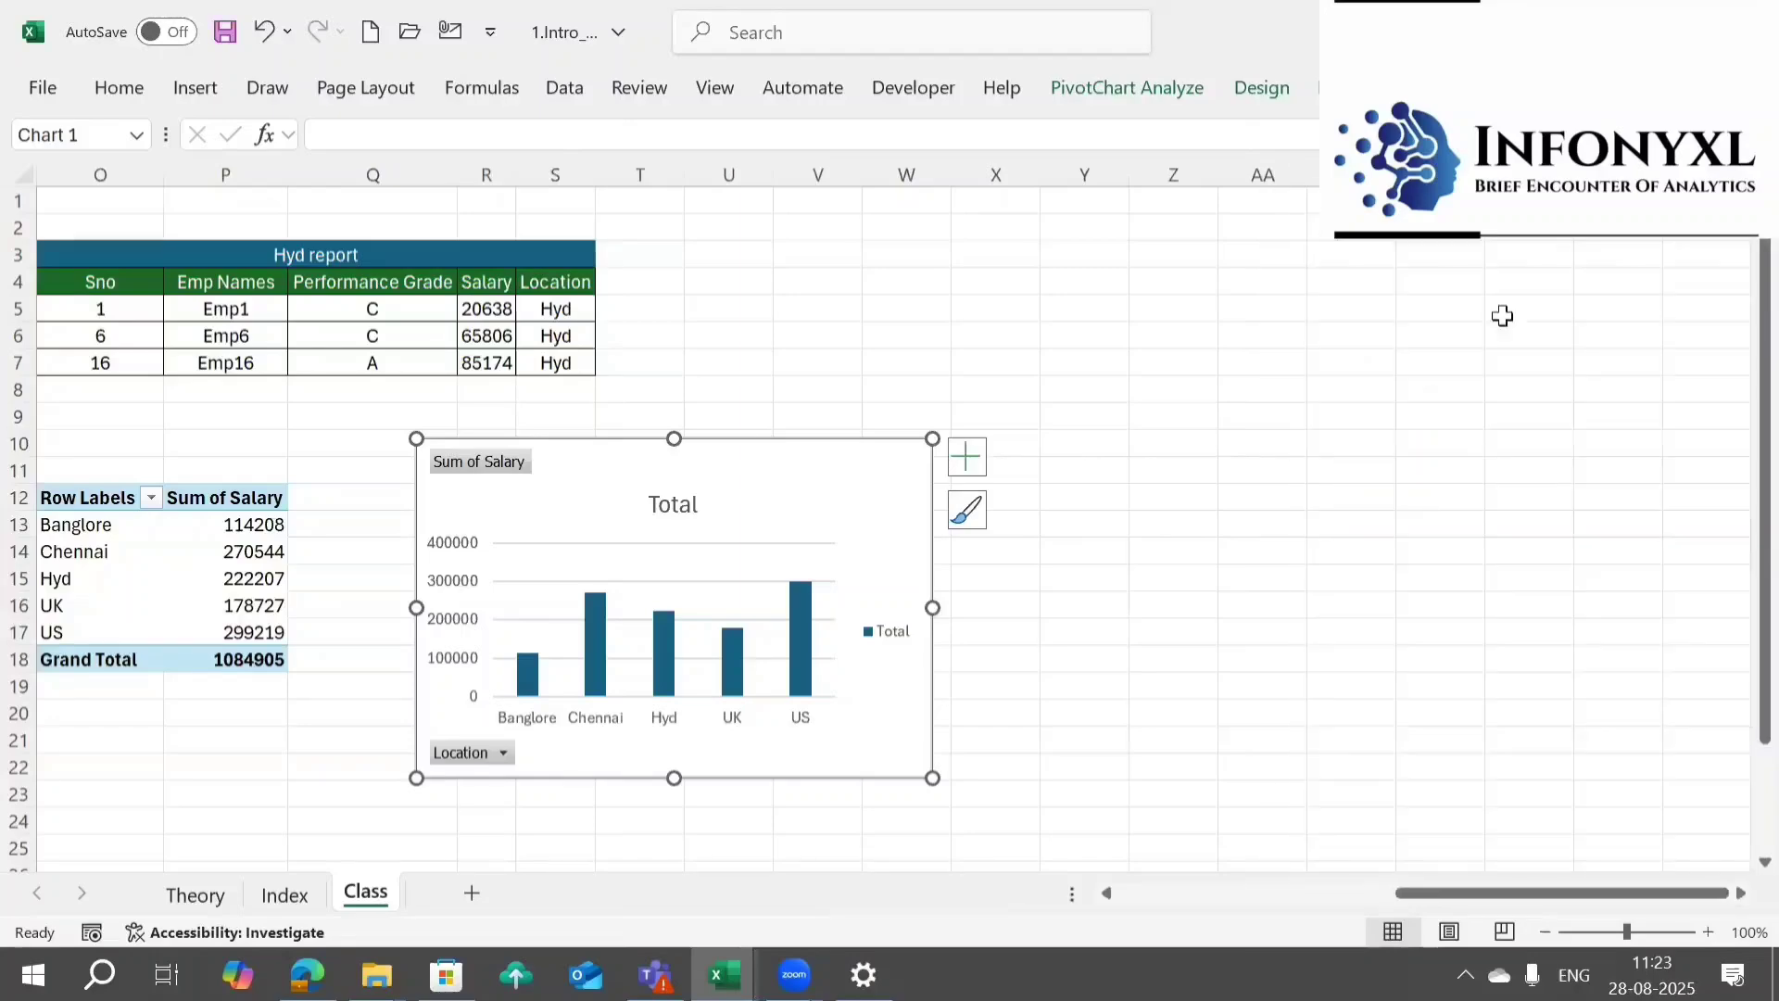
- Look over the Class sheet from the employee table across to the Hyd report, PivotTable and chart
left_click(862, 414)
key("Left")
key("Left")
key("Left")
key("Left")
key("Left")
key("Left")
key("Left")
key("Left")
key("Left")
key("Left")
key("Left")
key("Left")
key("Left")
key("Left")
key("Left")
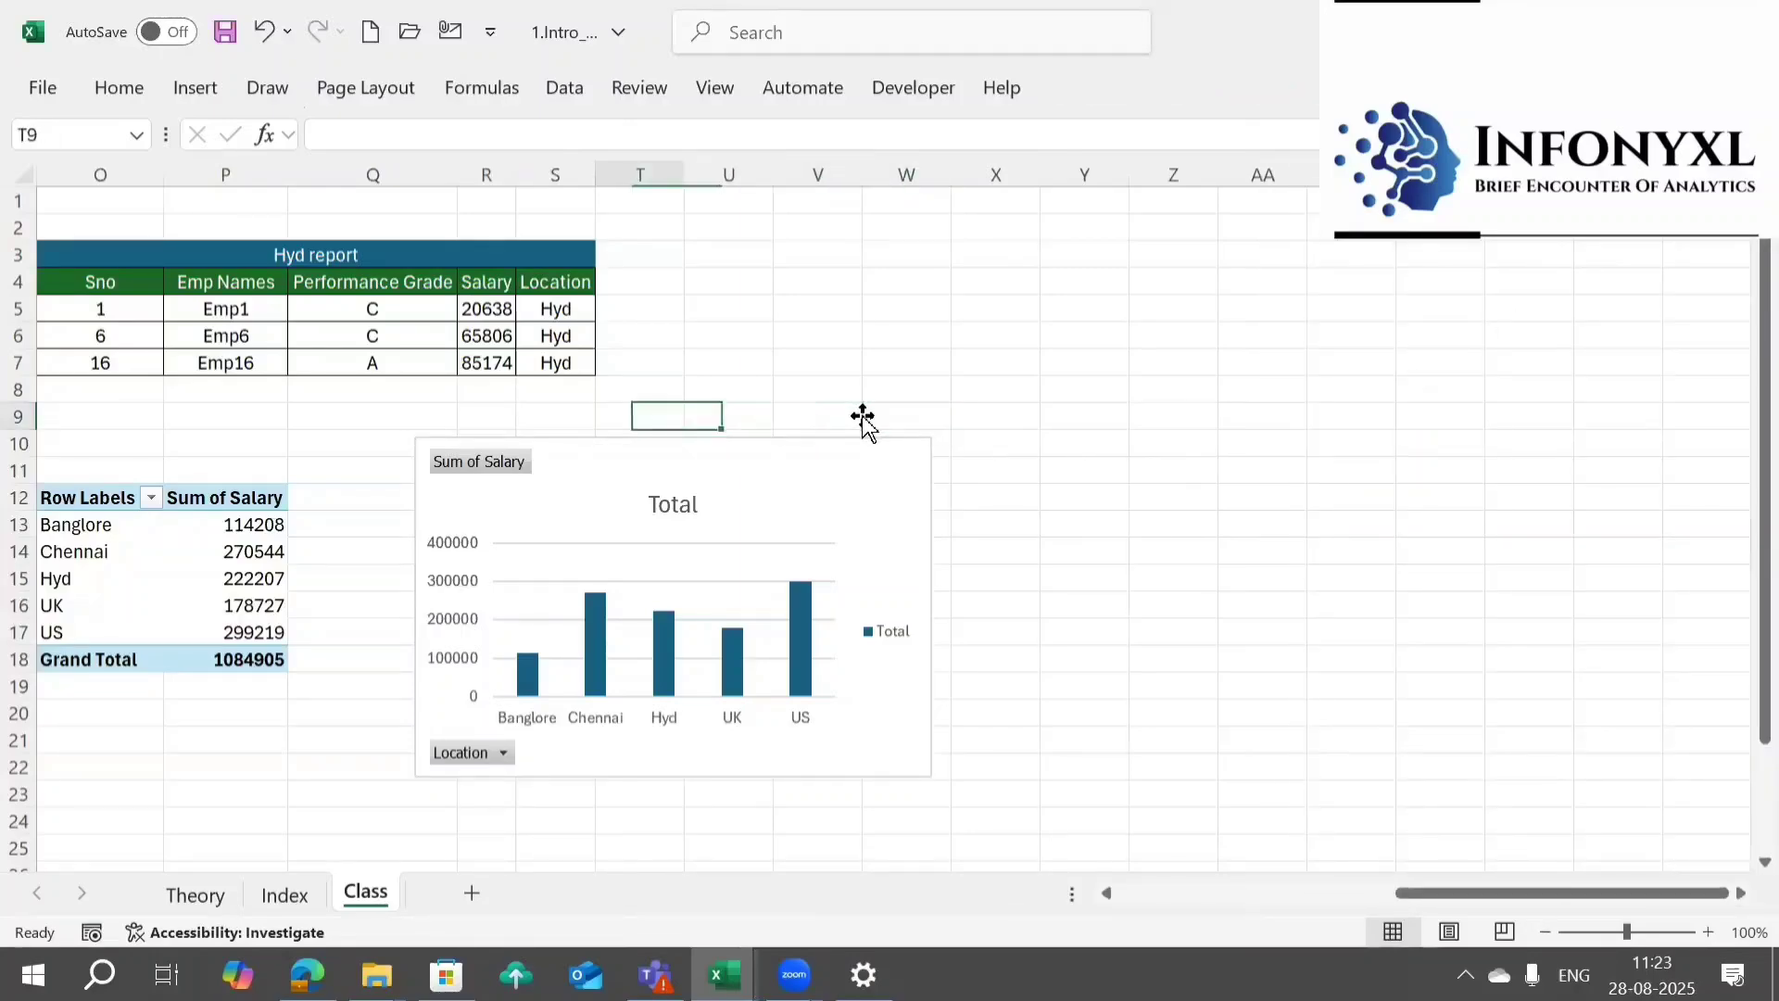
key("Left")
key("Right")
key("Right")
key("Right")
key("Right")
key("Right")
key("Right")
key("Right")
key("Right")
key("Right")
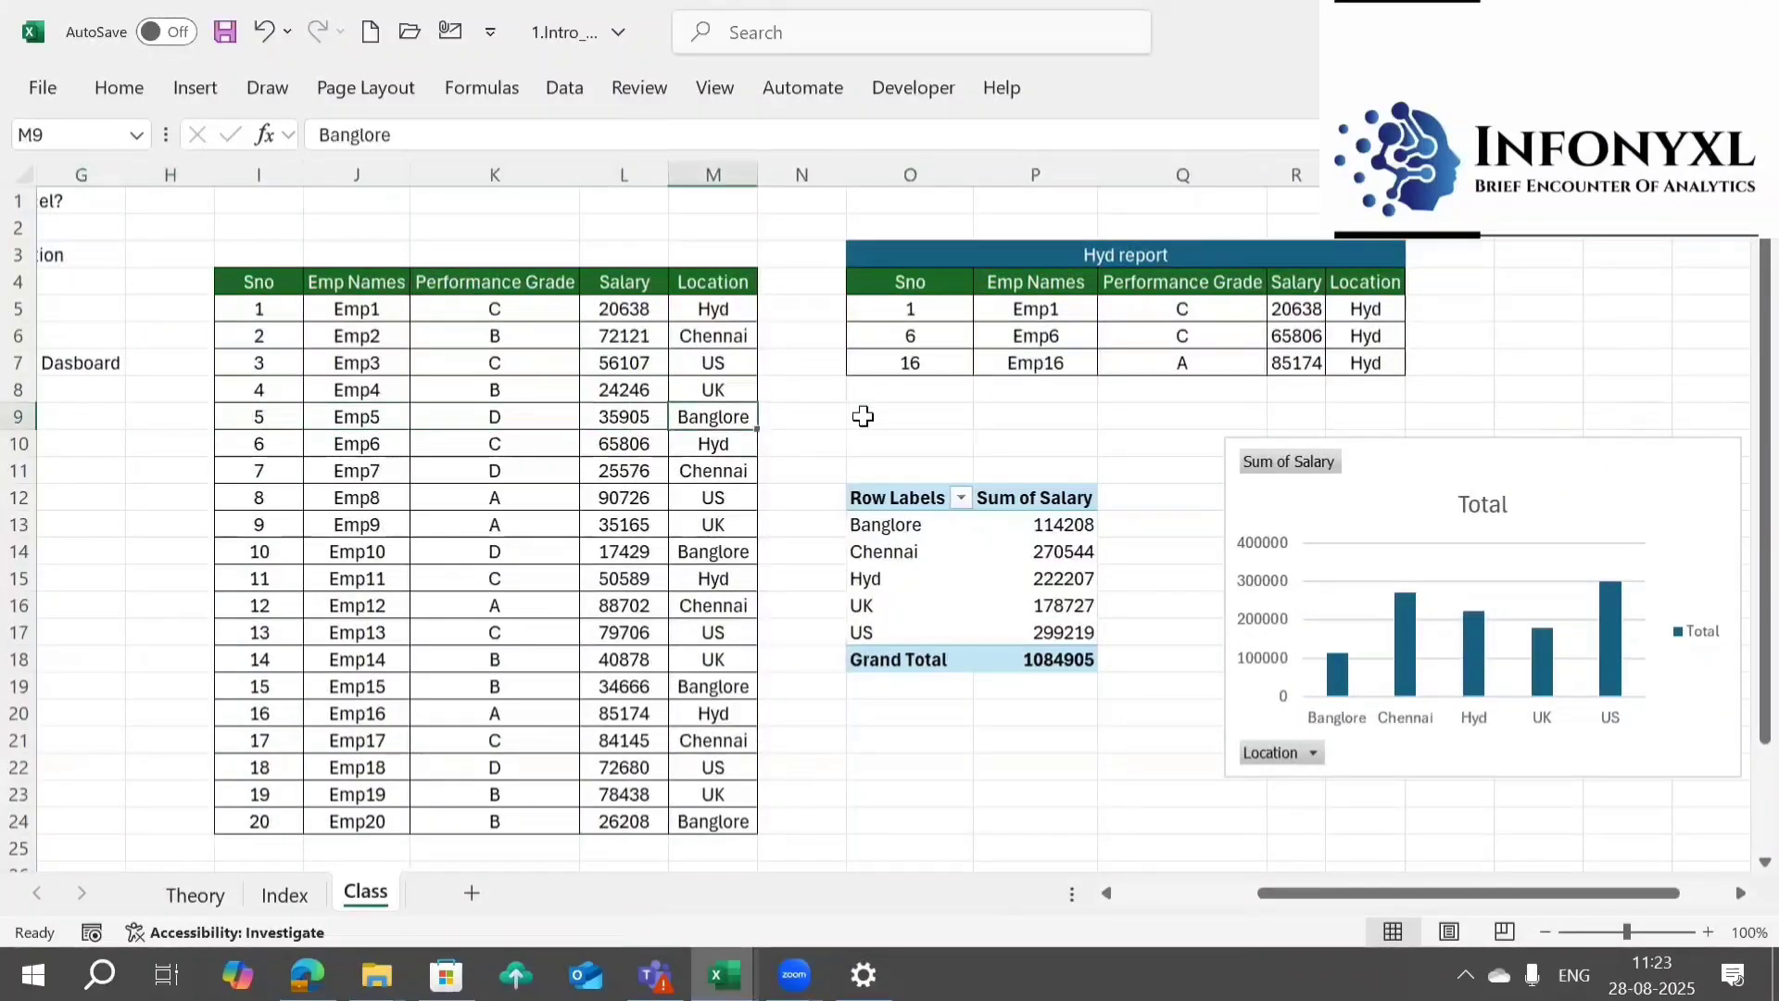
key("Right")
key("Right")
key("Right")
key("Right")
key("Right")
key("Right")
key("Right")
key("Right")
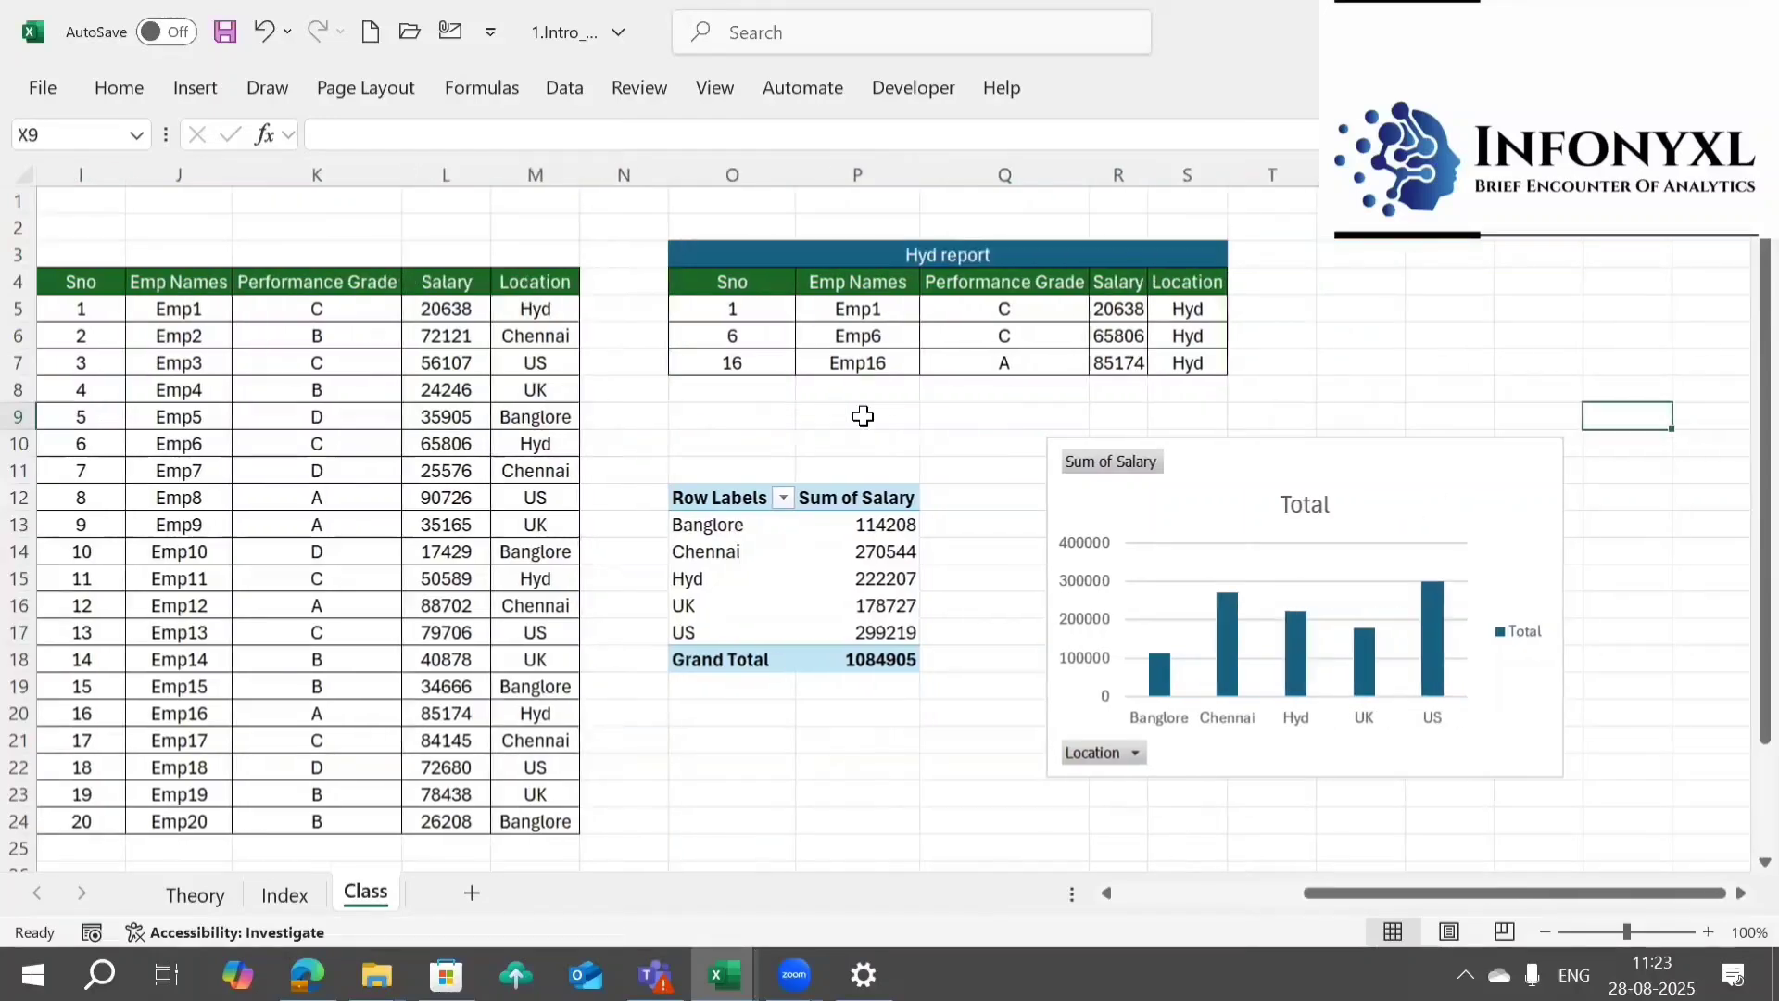
- Try the chart style with wide bars on a shaded background and the style with vertical data labels on the PivotChart
left_click(1378, 469)
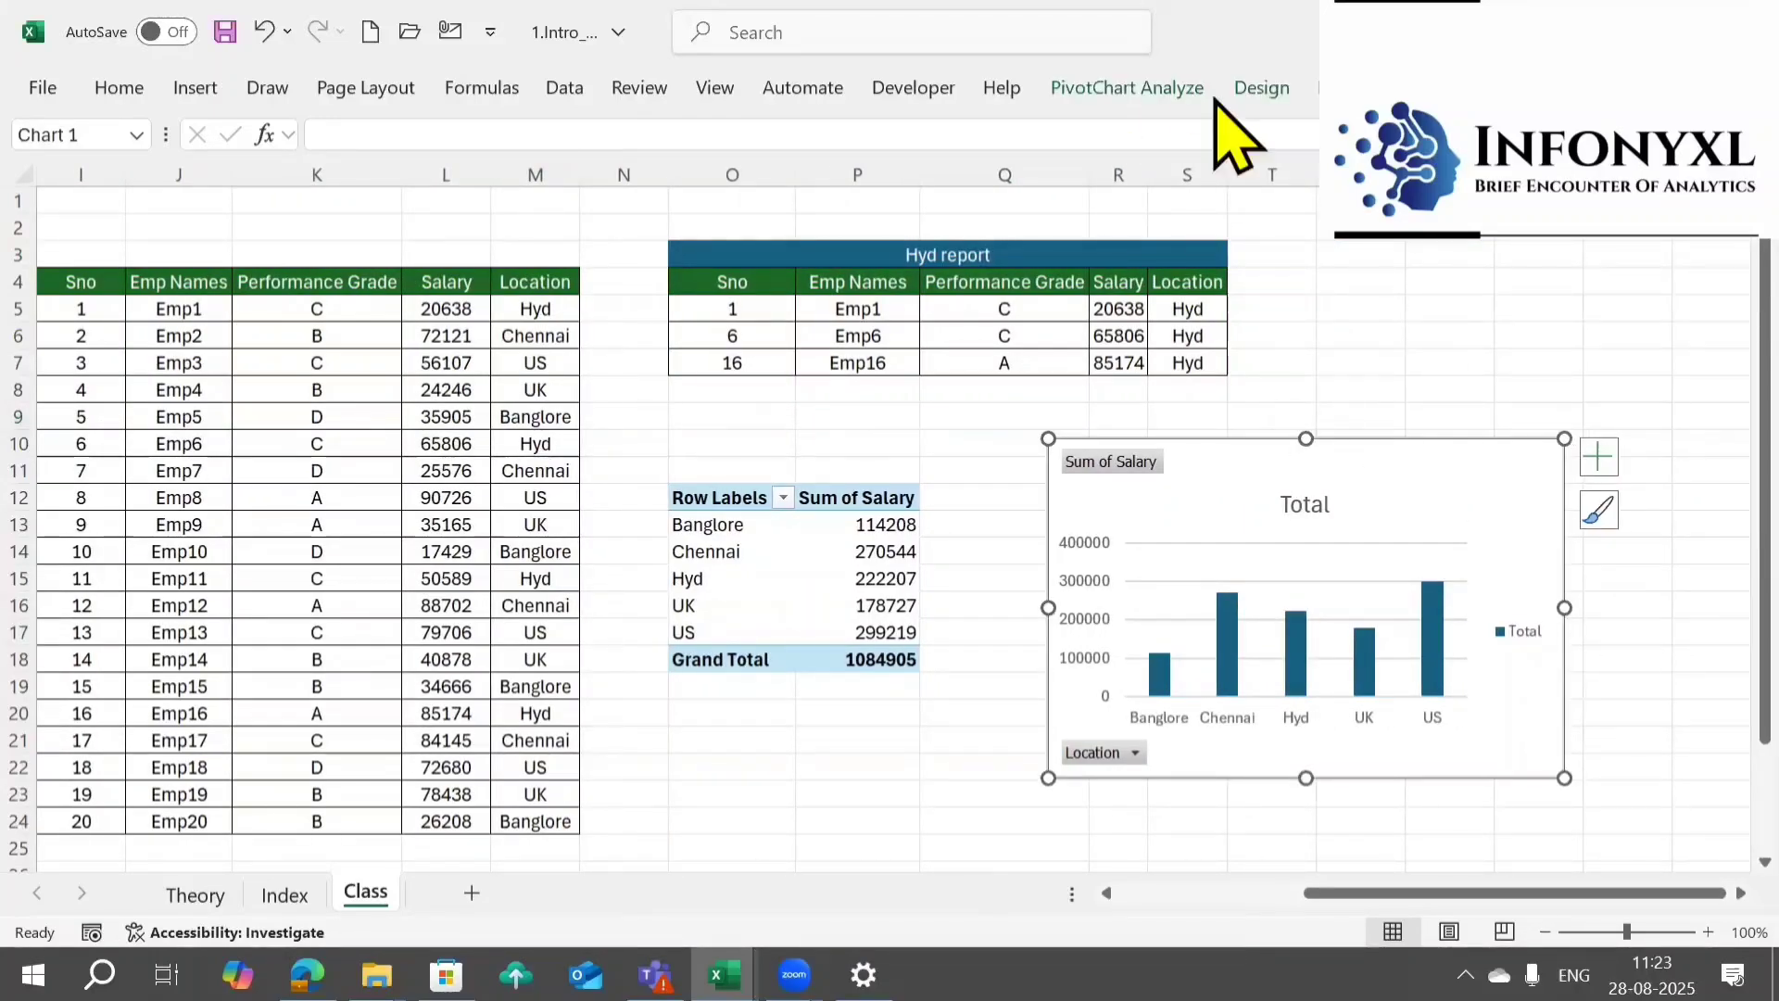
left_click(1181, 88)
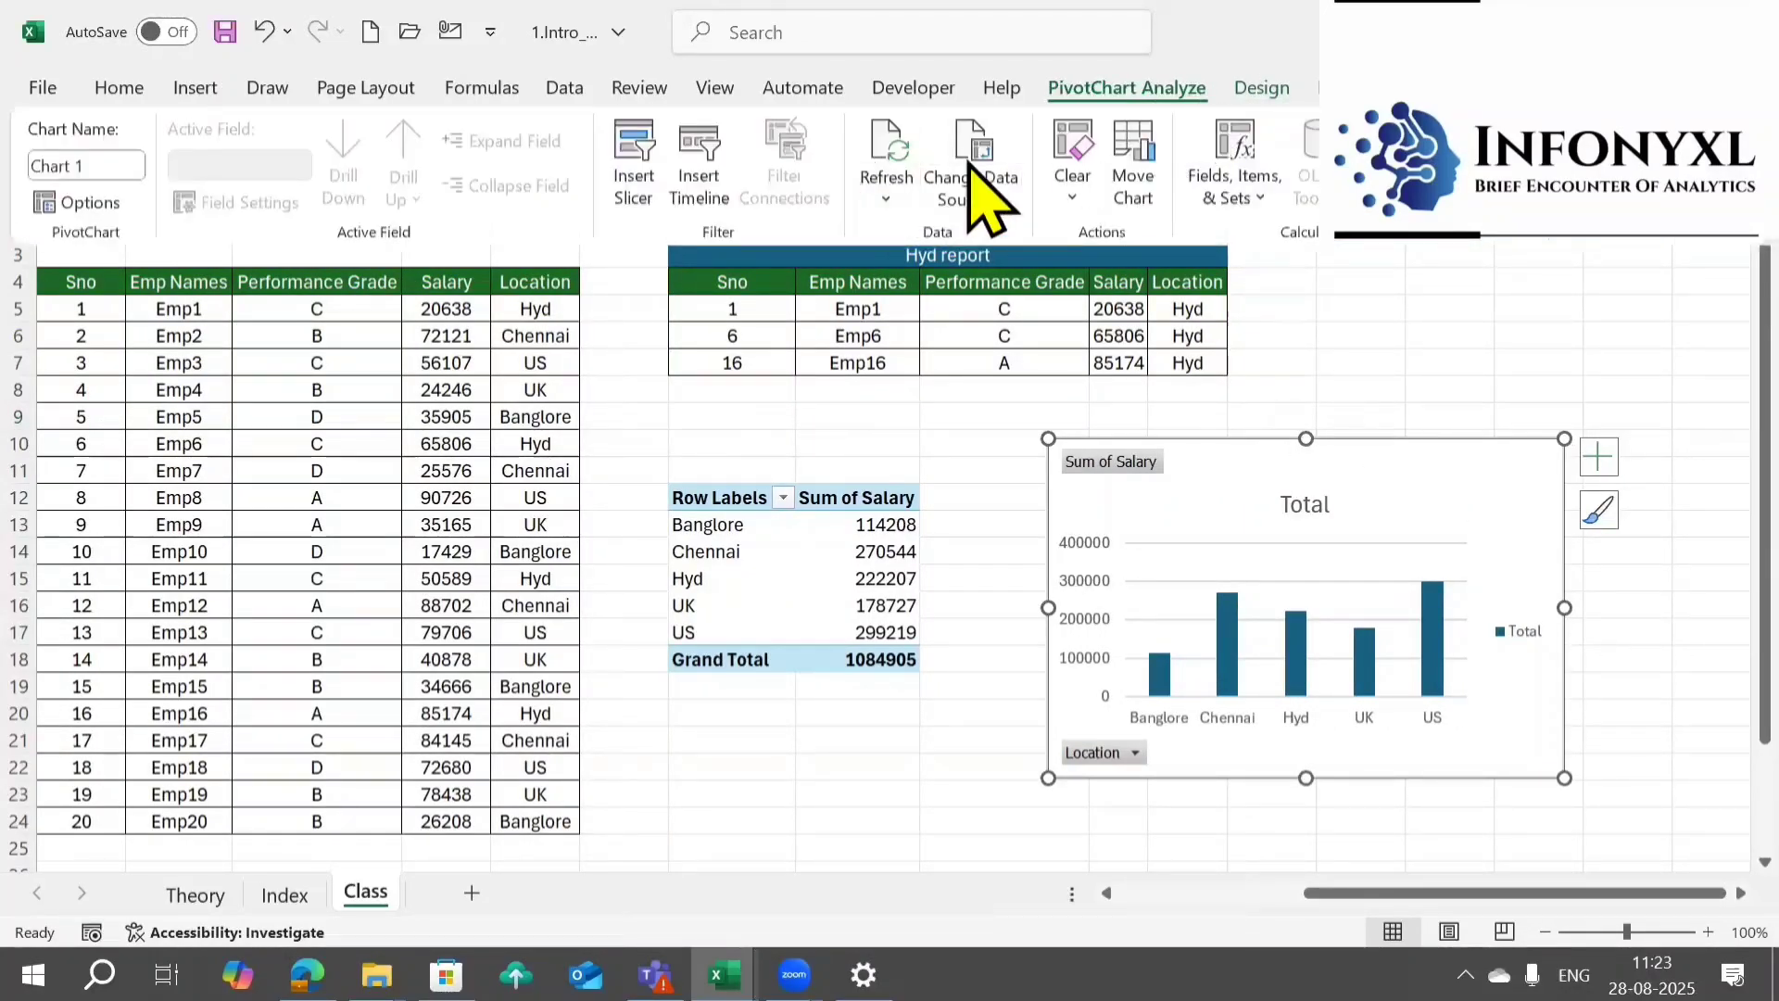
left_click(1265, 88)
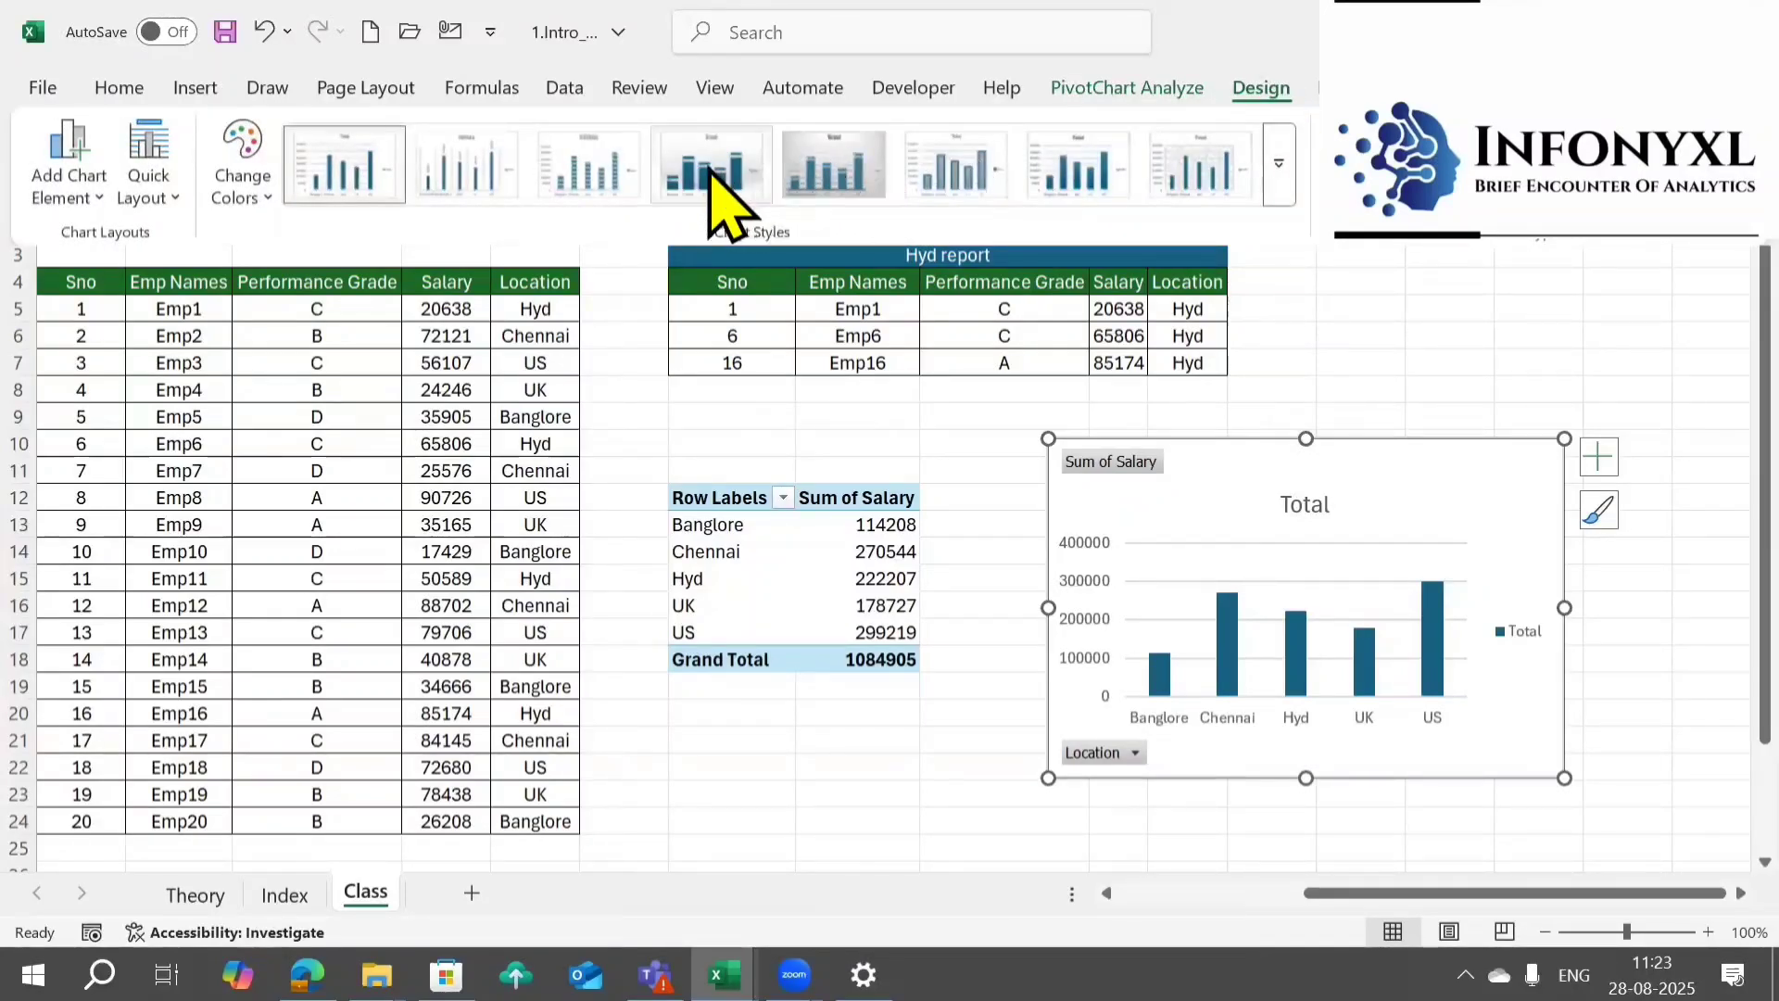
left_click(709, 172)
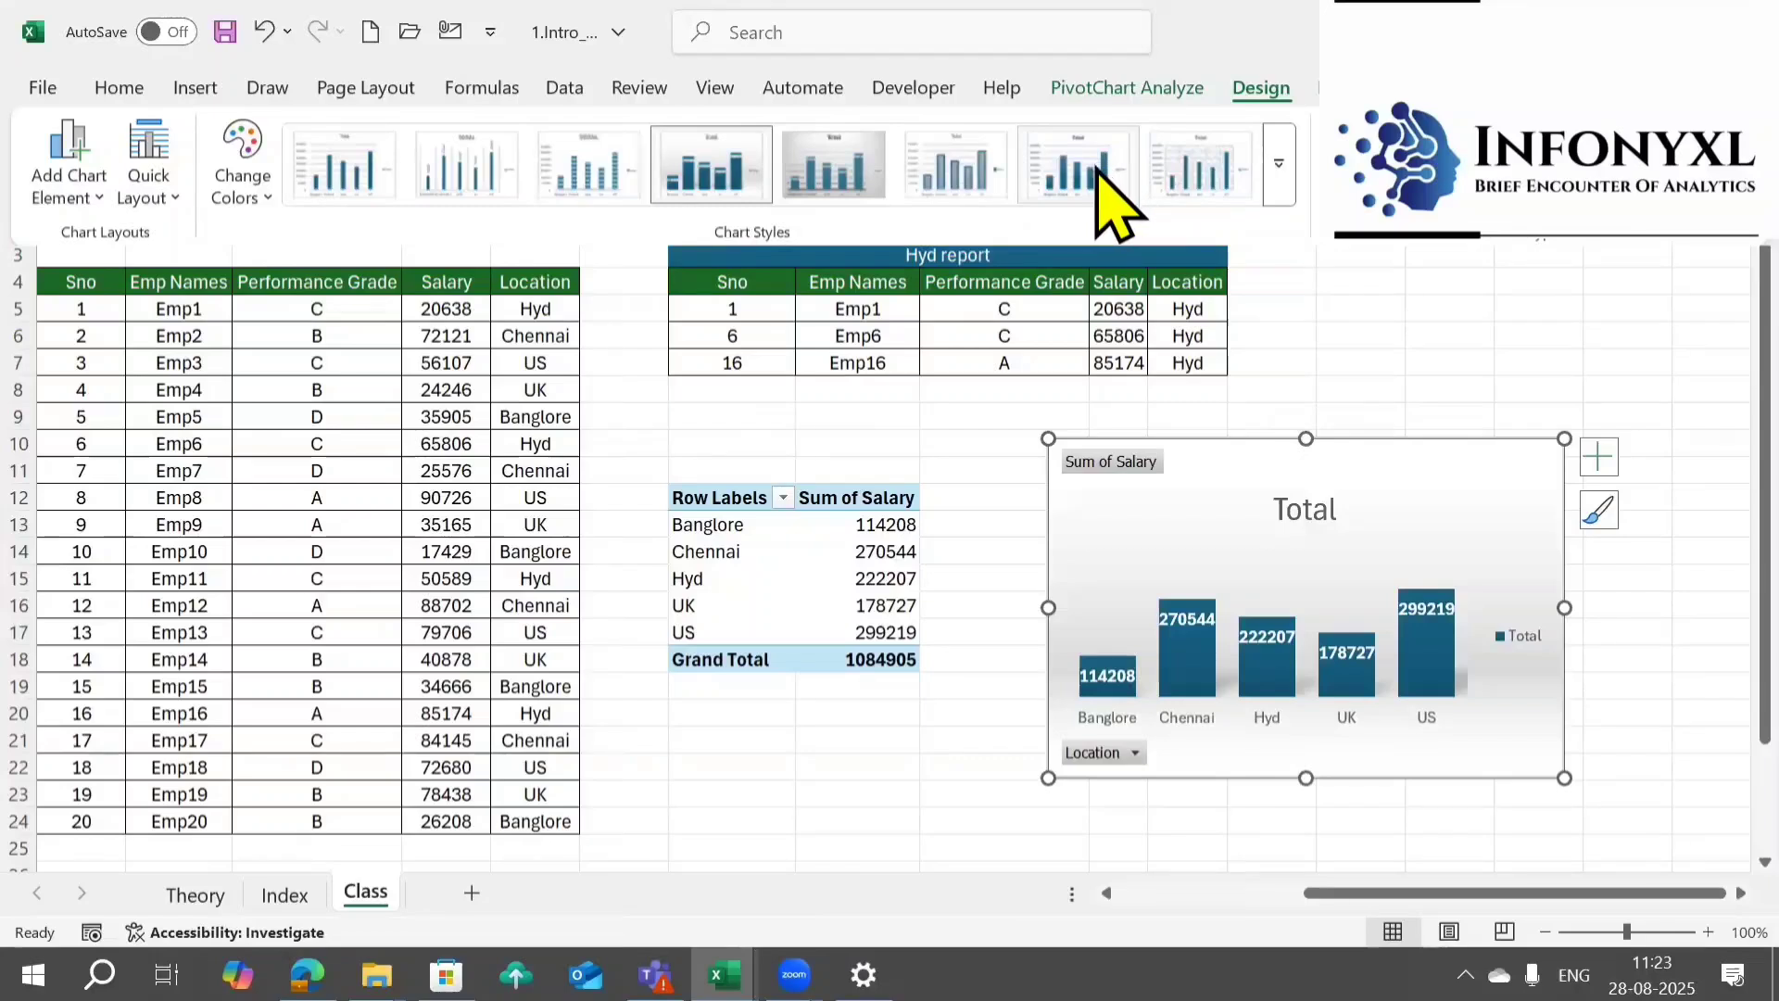
left_click(500, 176)
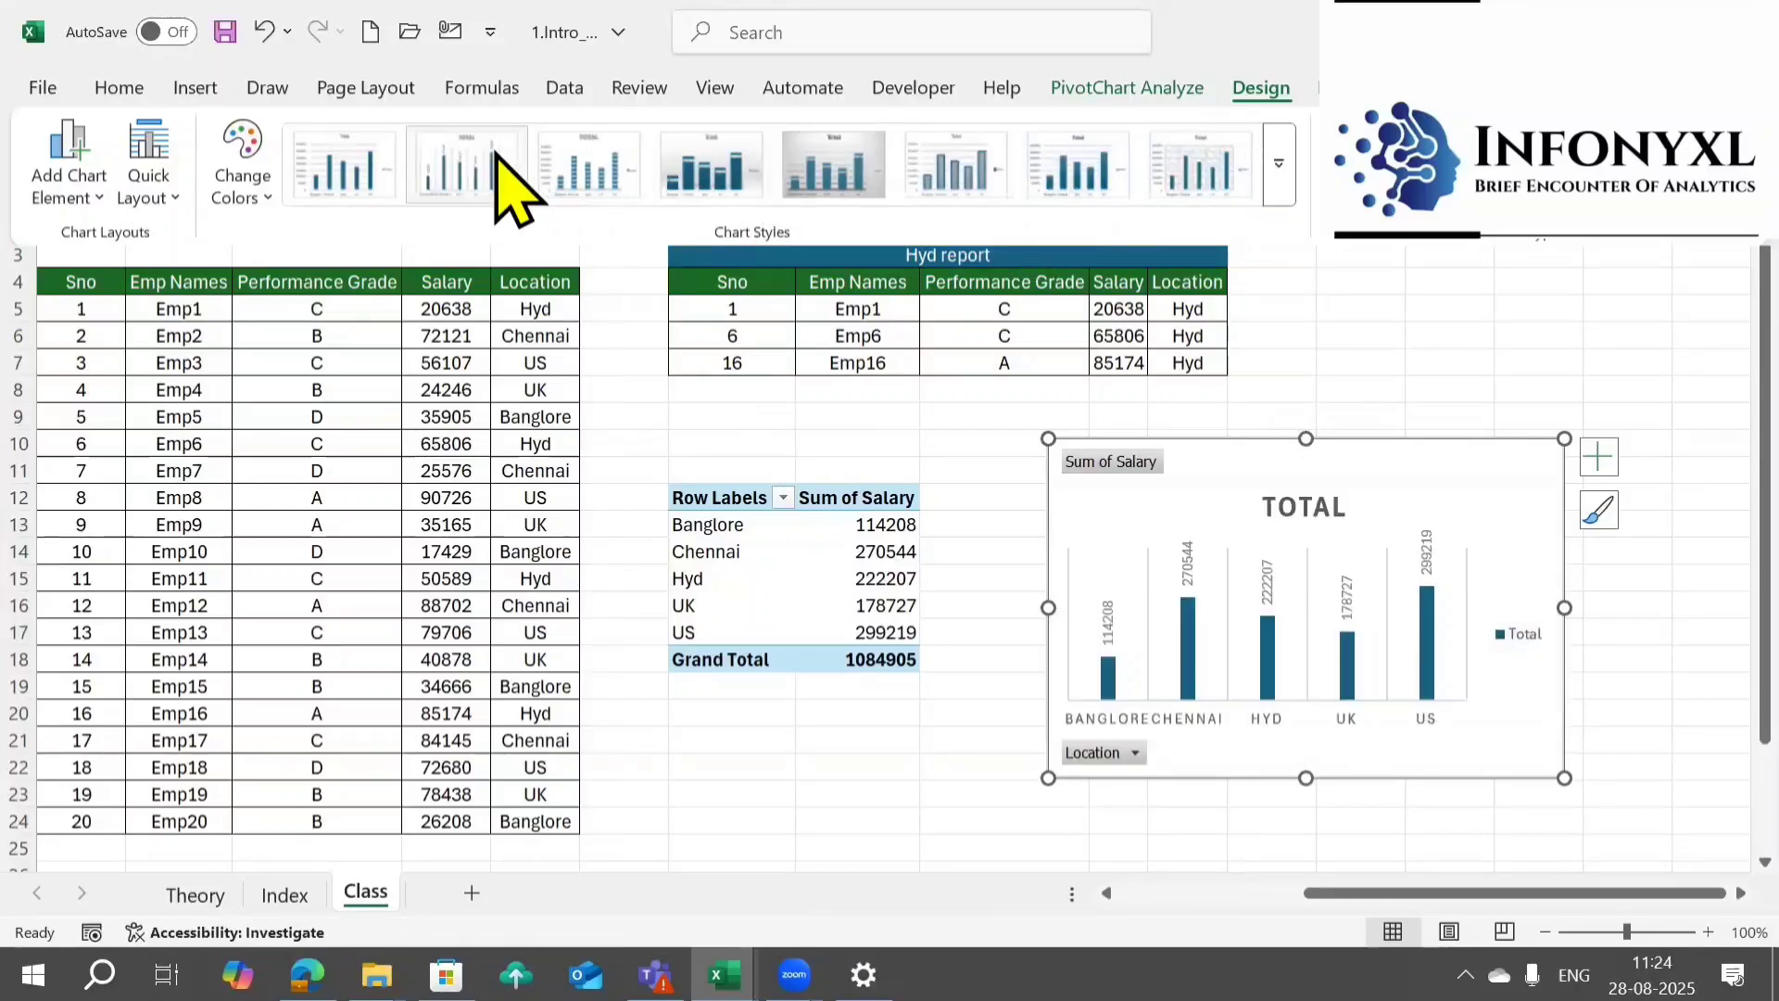
key("ctrl+F1")
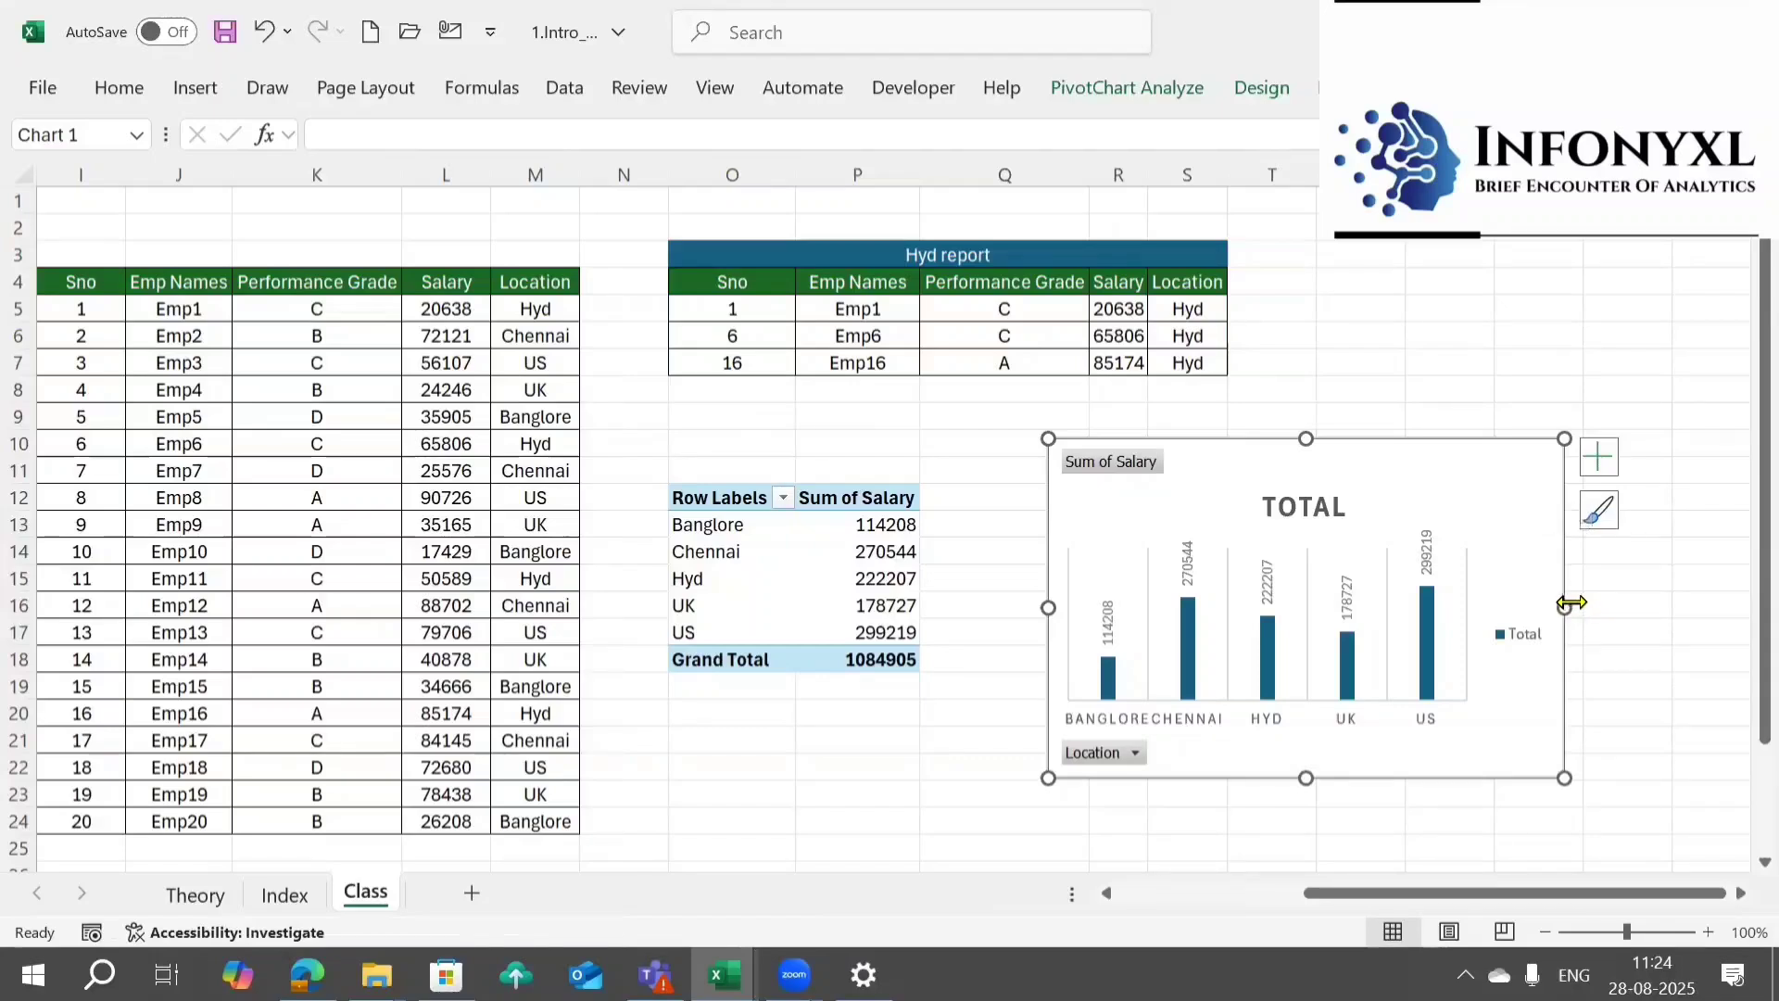
- Widen the PivotChart and apply the chart style with wide bars, white data labels inside the bars and a grey gradient background
left_click_drag(1566, 607, 1678, 604)
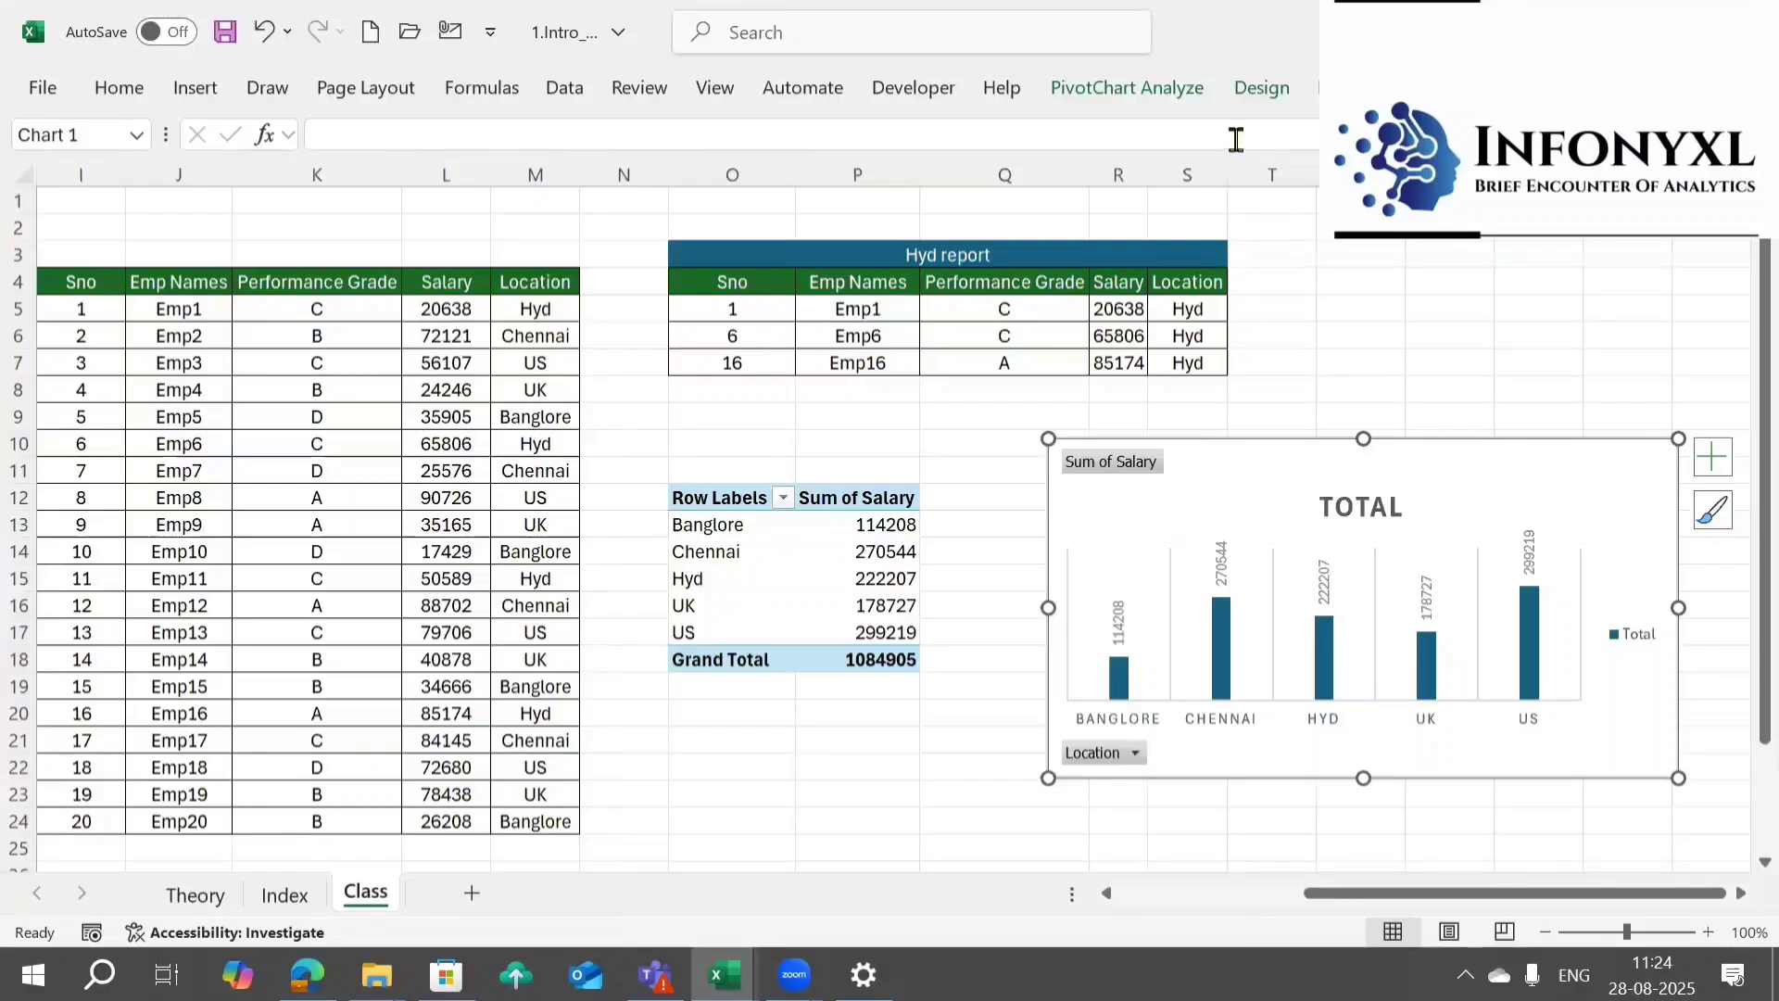
left_click(1258, 91)
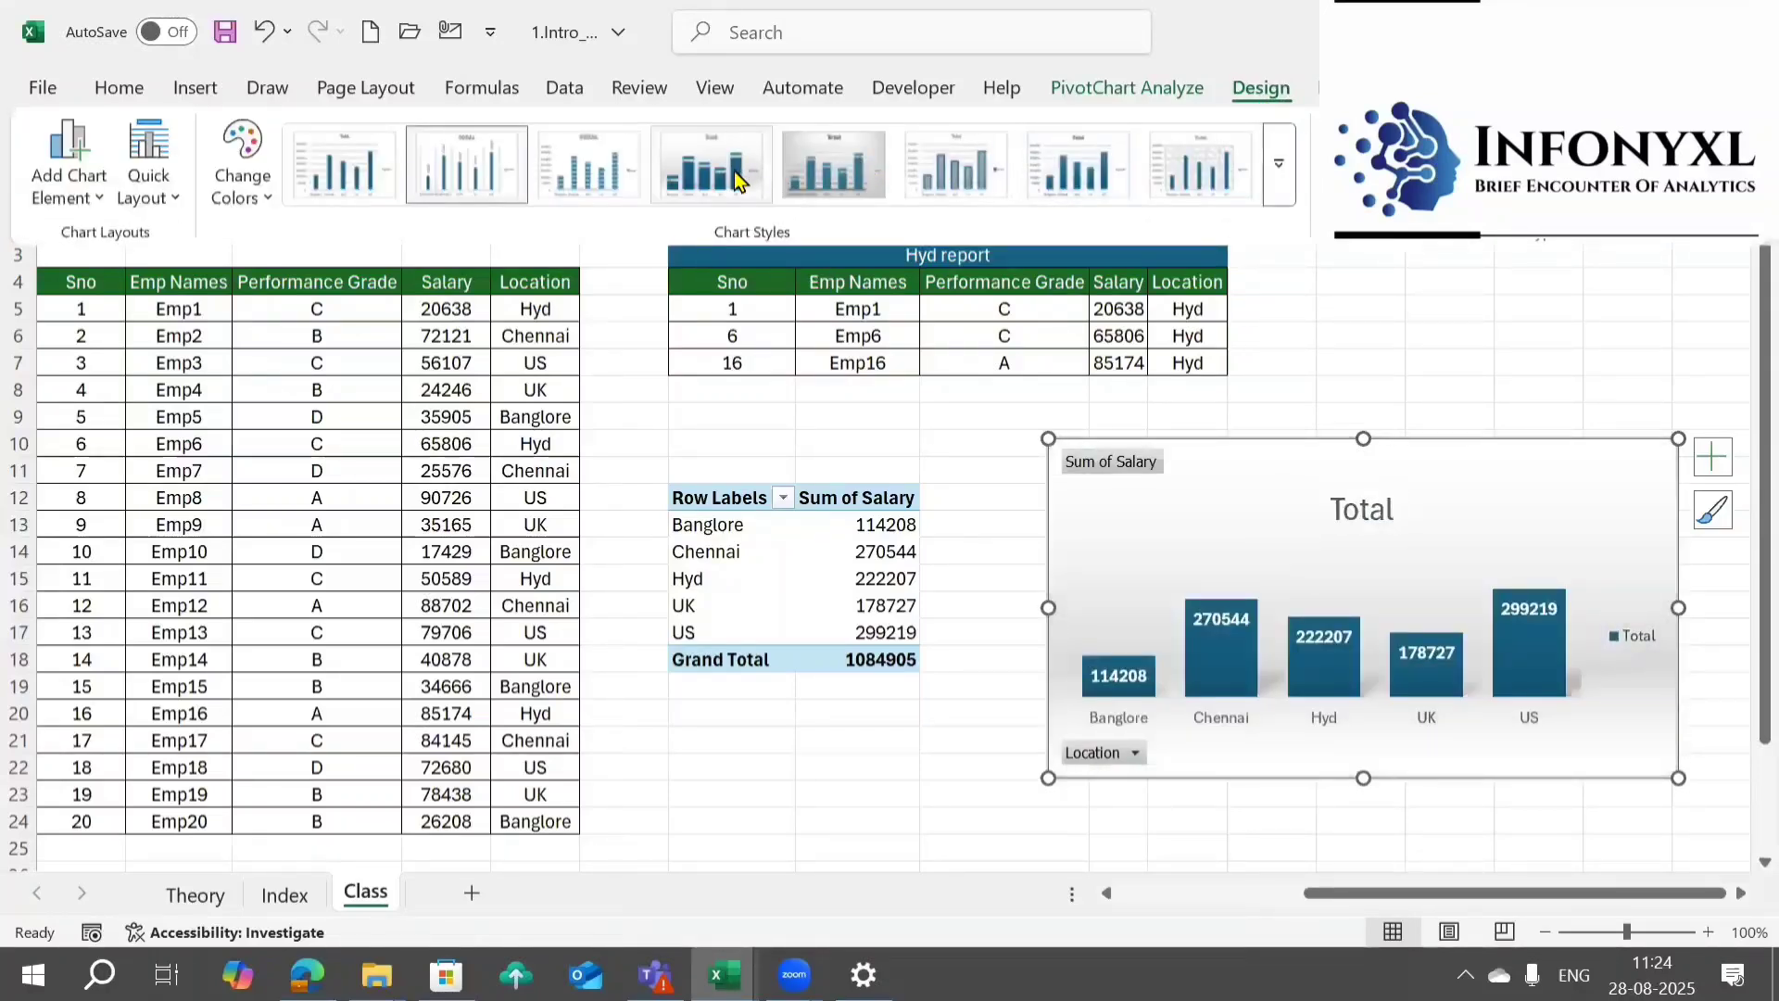
left_click(736, 179)
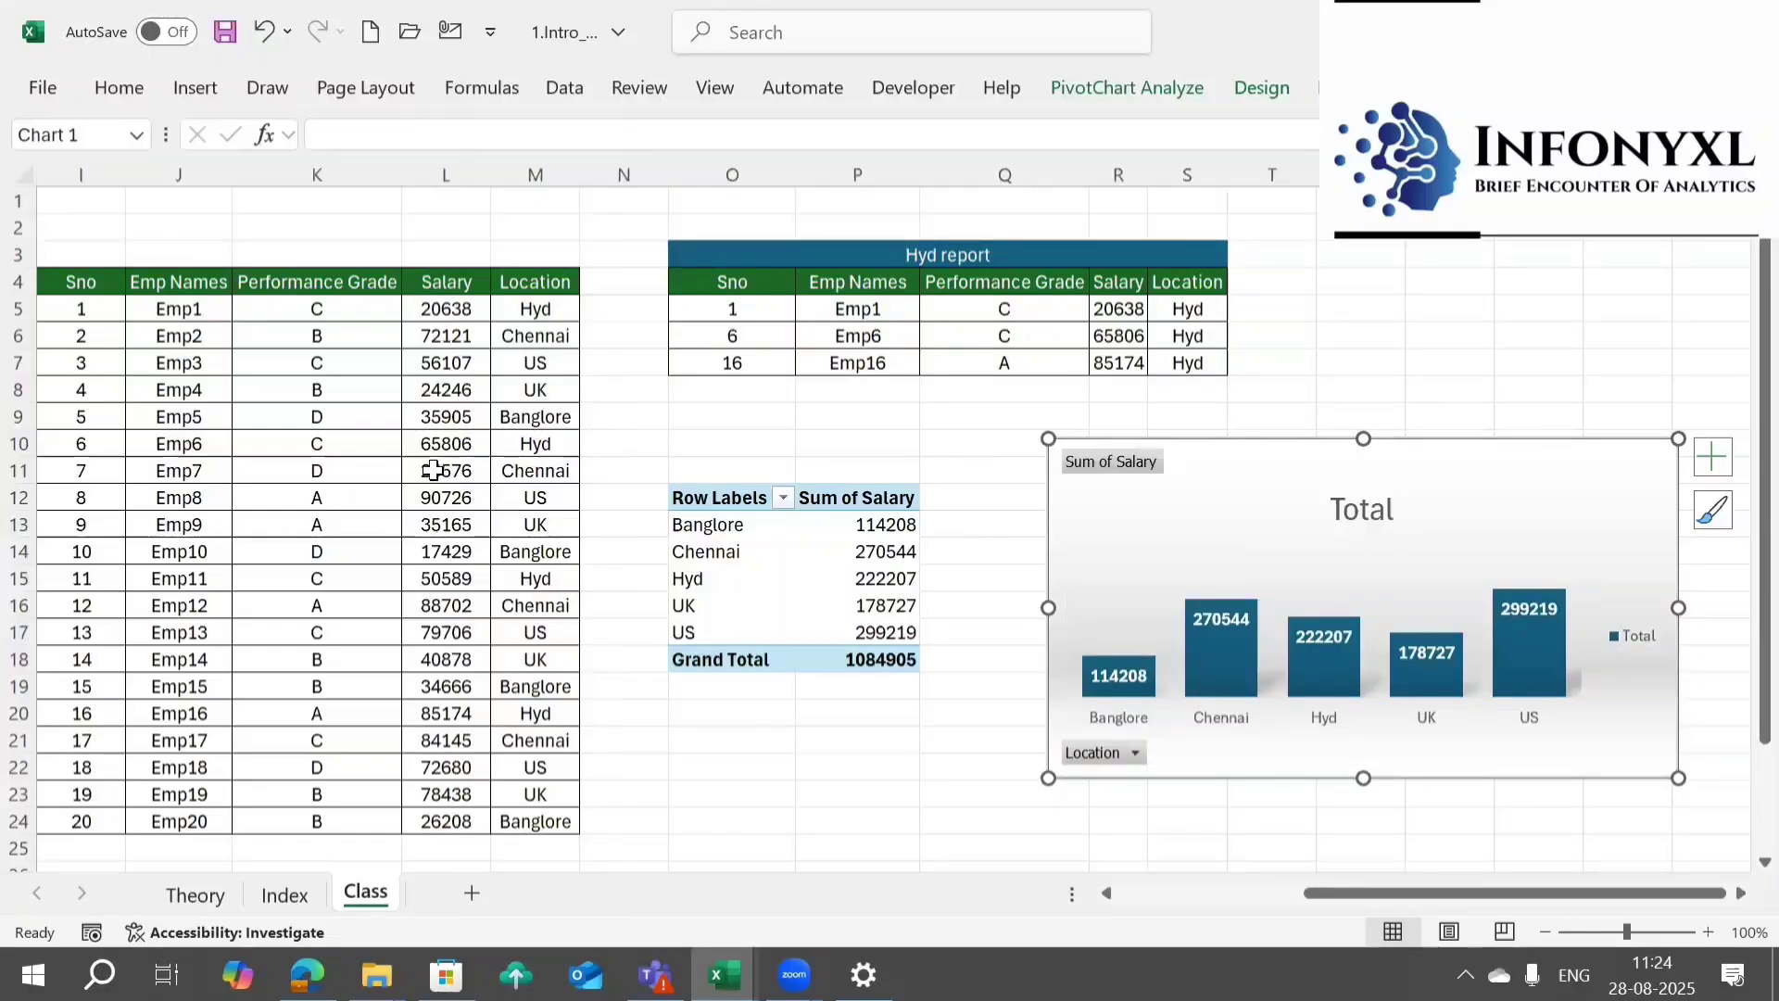
- Review the listed uses of Excel in column E alongside the employee table and the Hyd report
left_click(203, 376)
key("Left")
key("Left")
key("Left")
key("Left")
key("Left")
key("Left")
key("Left")
key("Left")
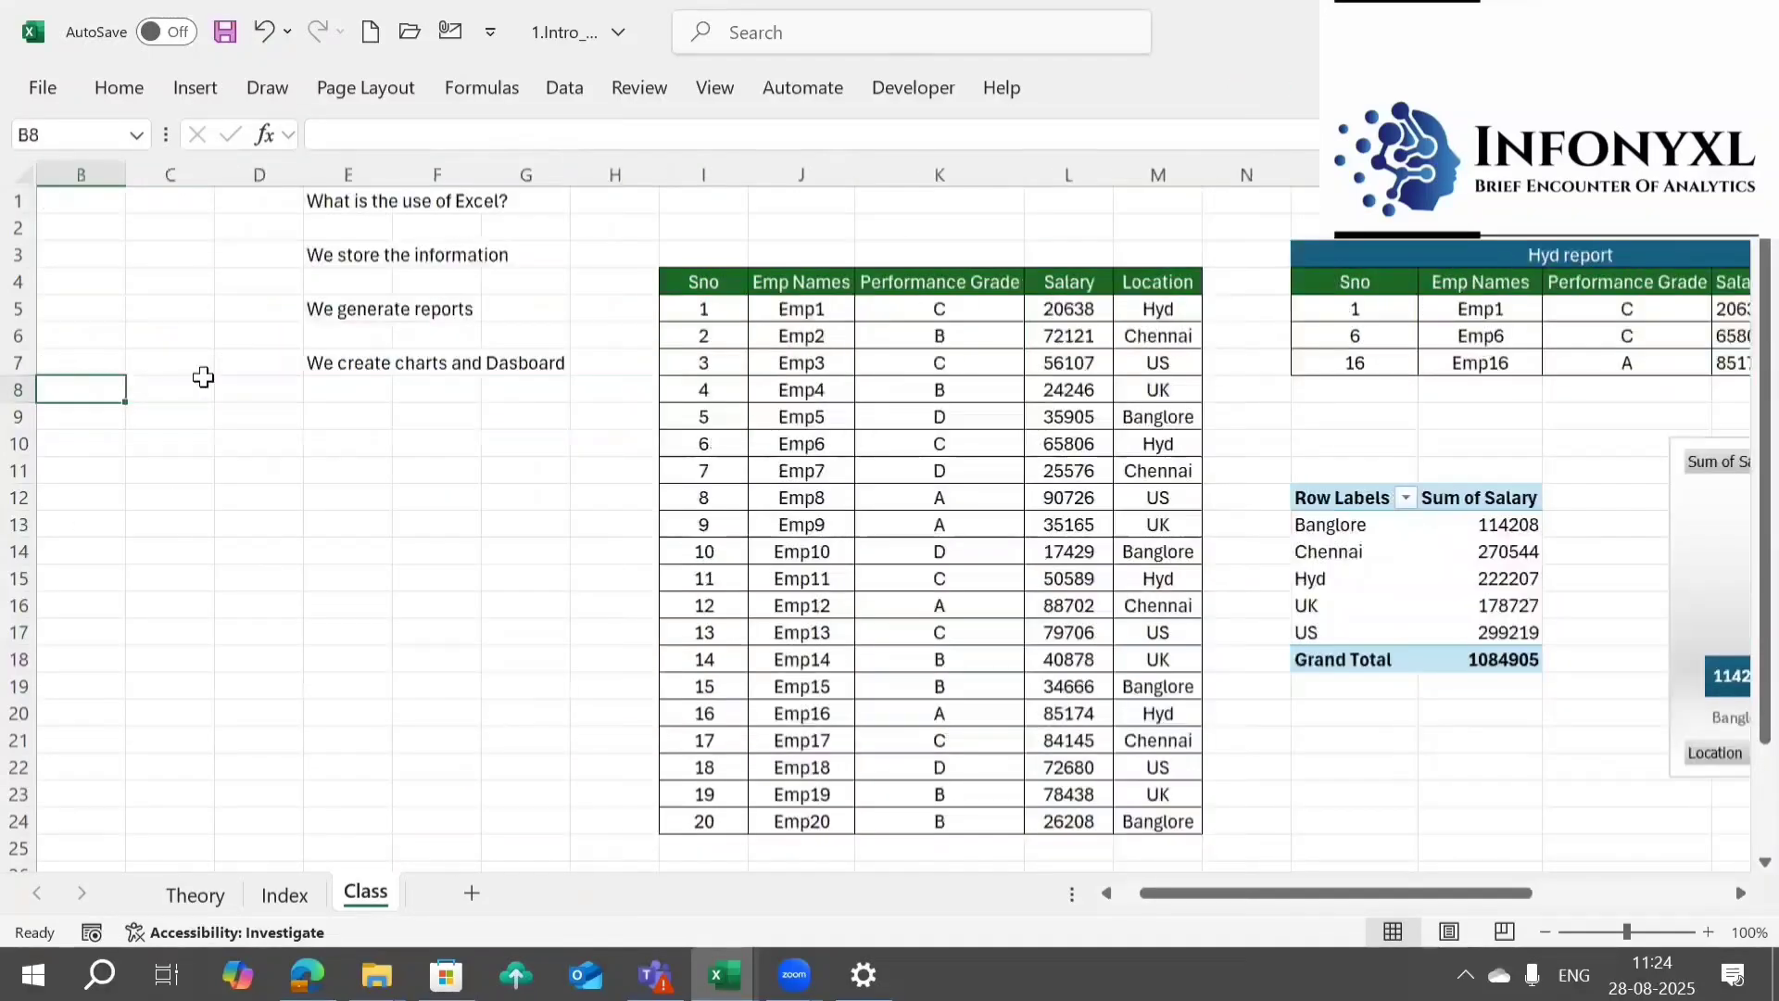
left_click(203, 377)
key("Right")
key("Right")
key("Right")
key("Right")
key("Right")
key("Right")
key("Right")
key("Right")
key("Right")
key("Right")
key("Right")
key("Right")
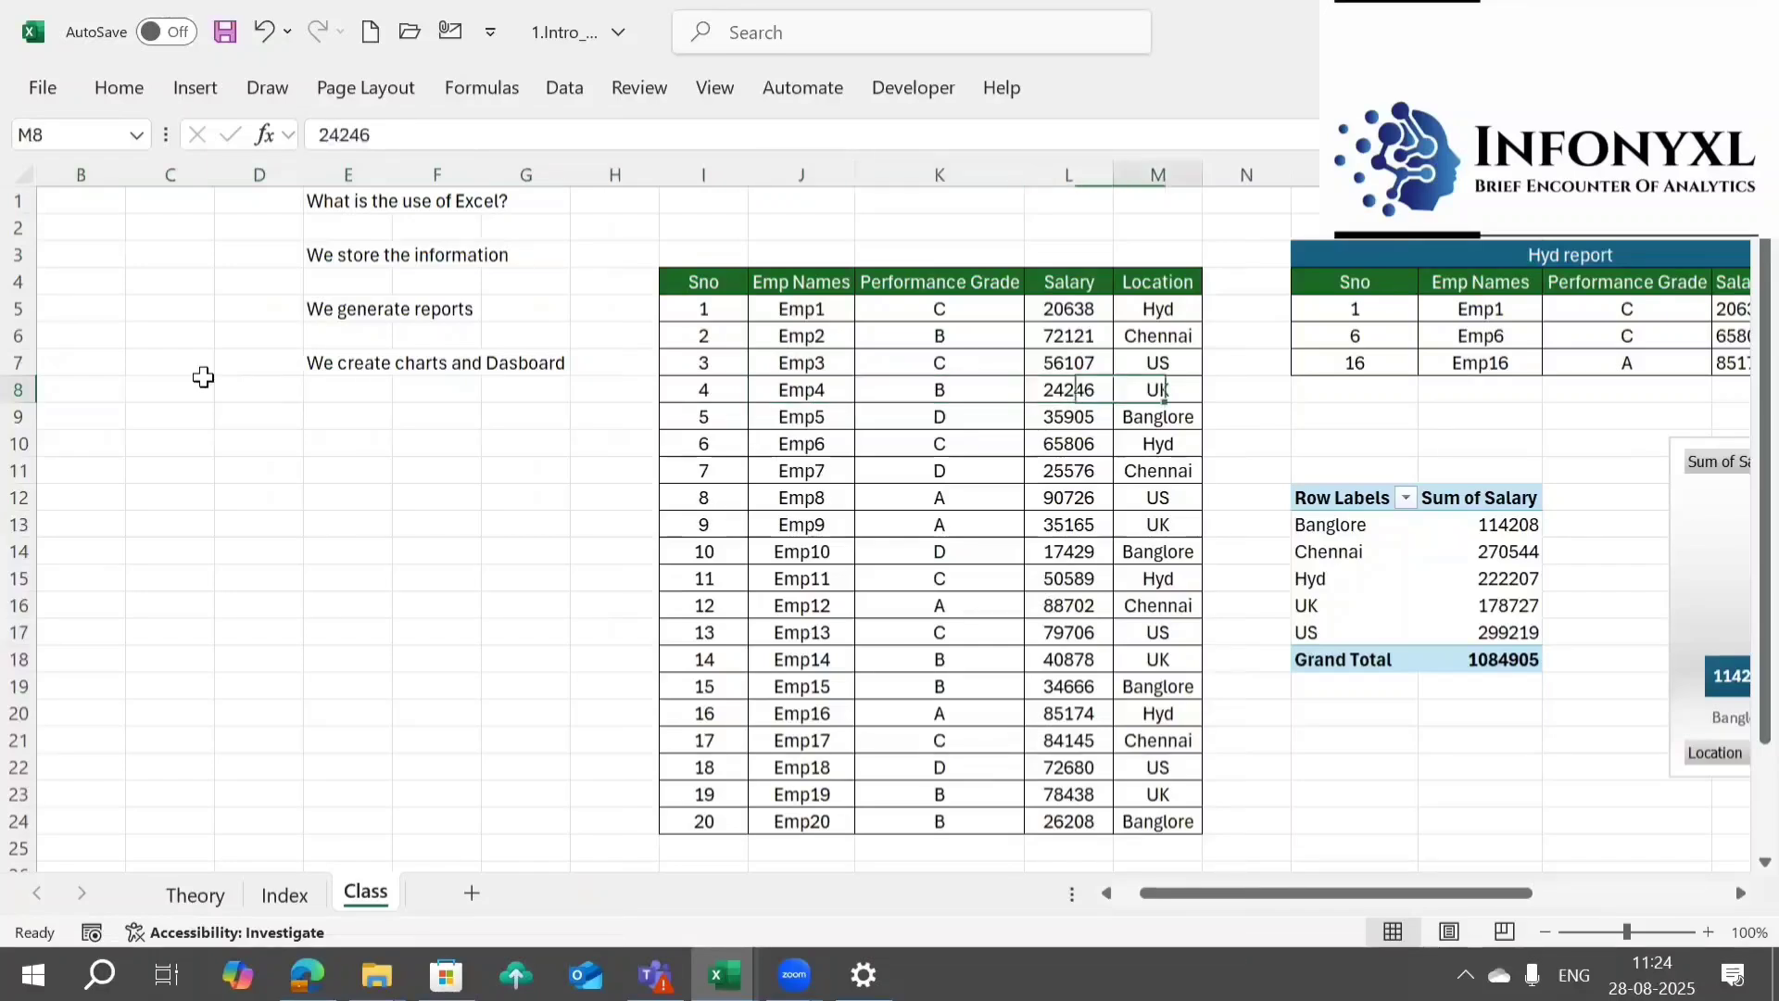
key("Right")
key("Right")
key("Right")
key("Right")
key("Right")
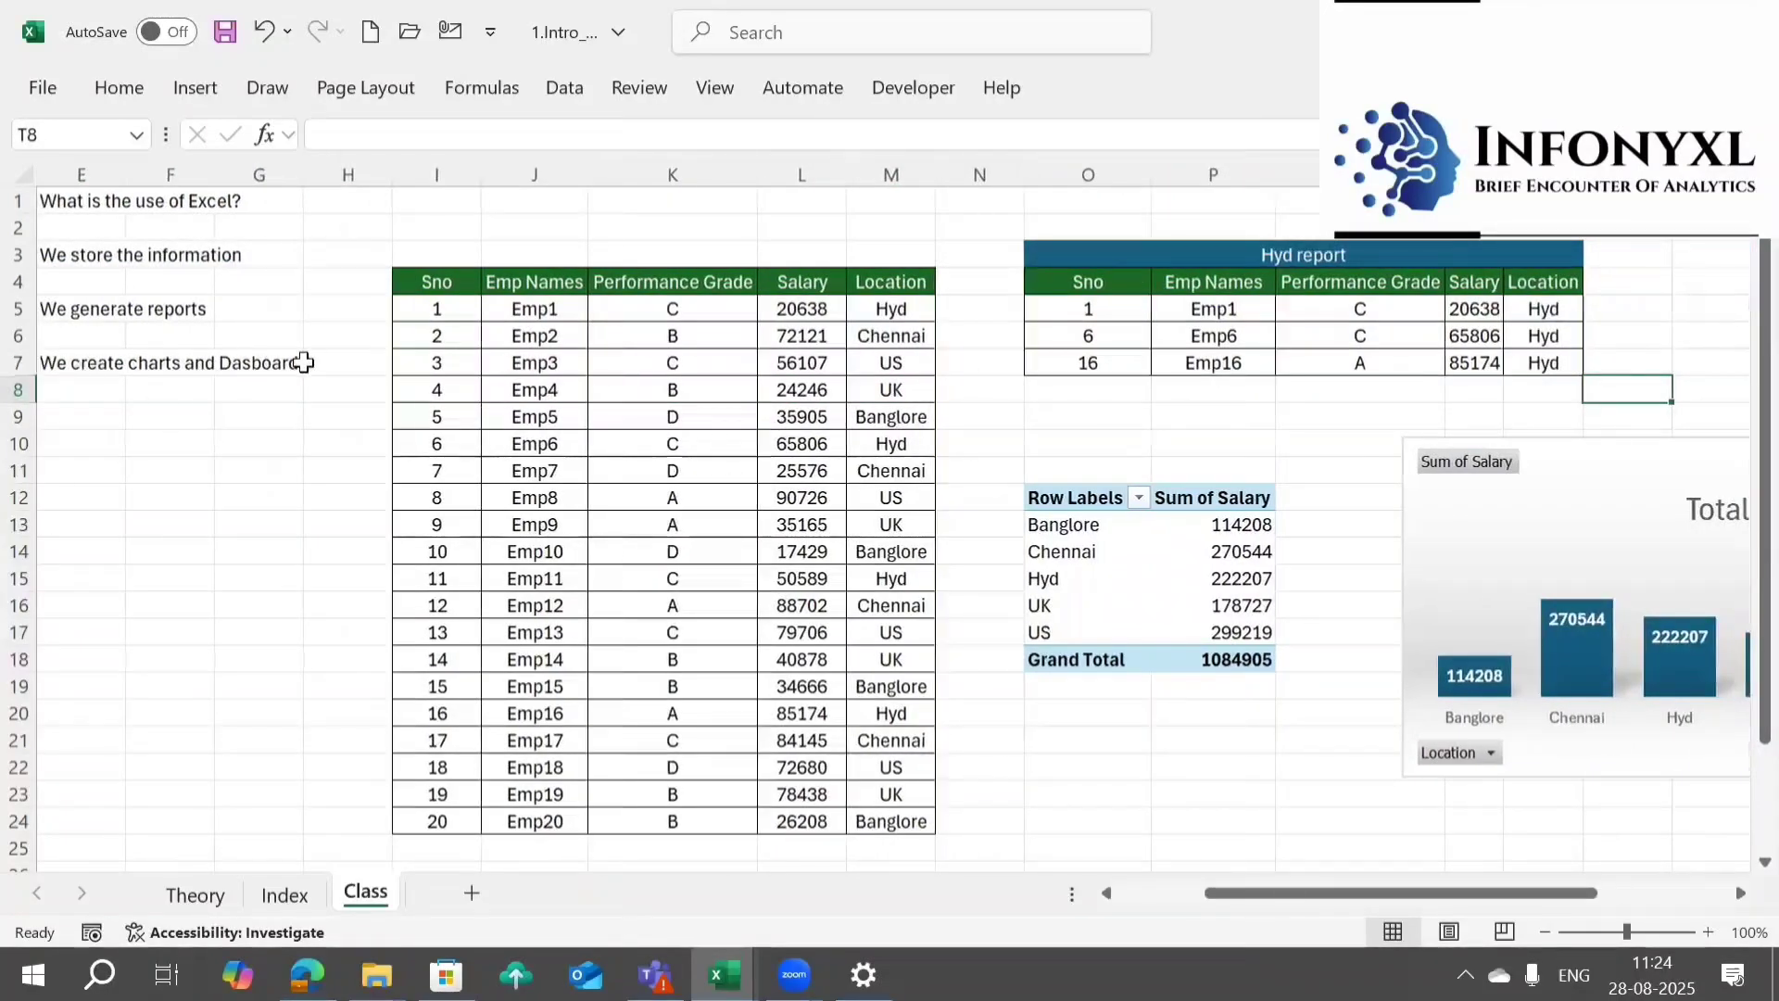
- Highlight the employee table I4:M24 and the PivotTable O12:P18, and examine the Hyd and Banglore salary sums
left_click_drag(427, 280, 888, 823)
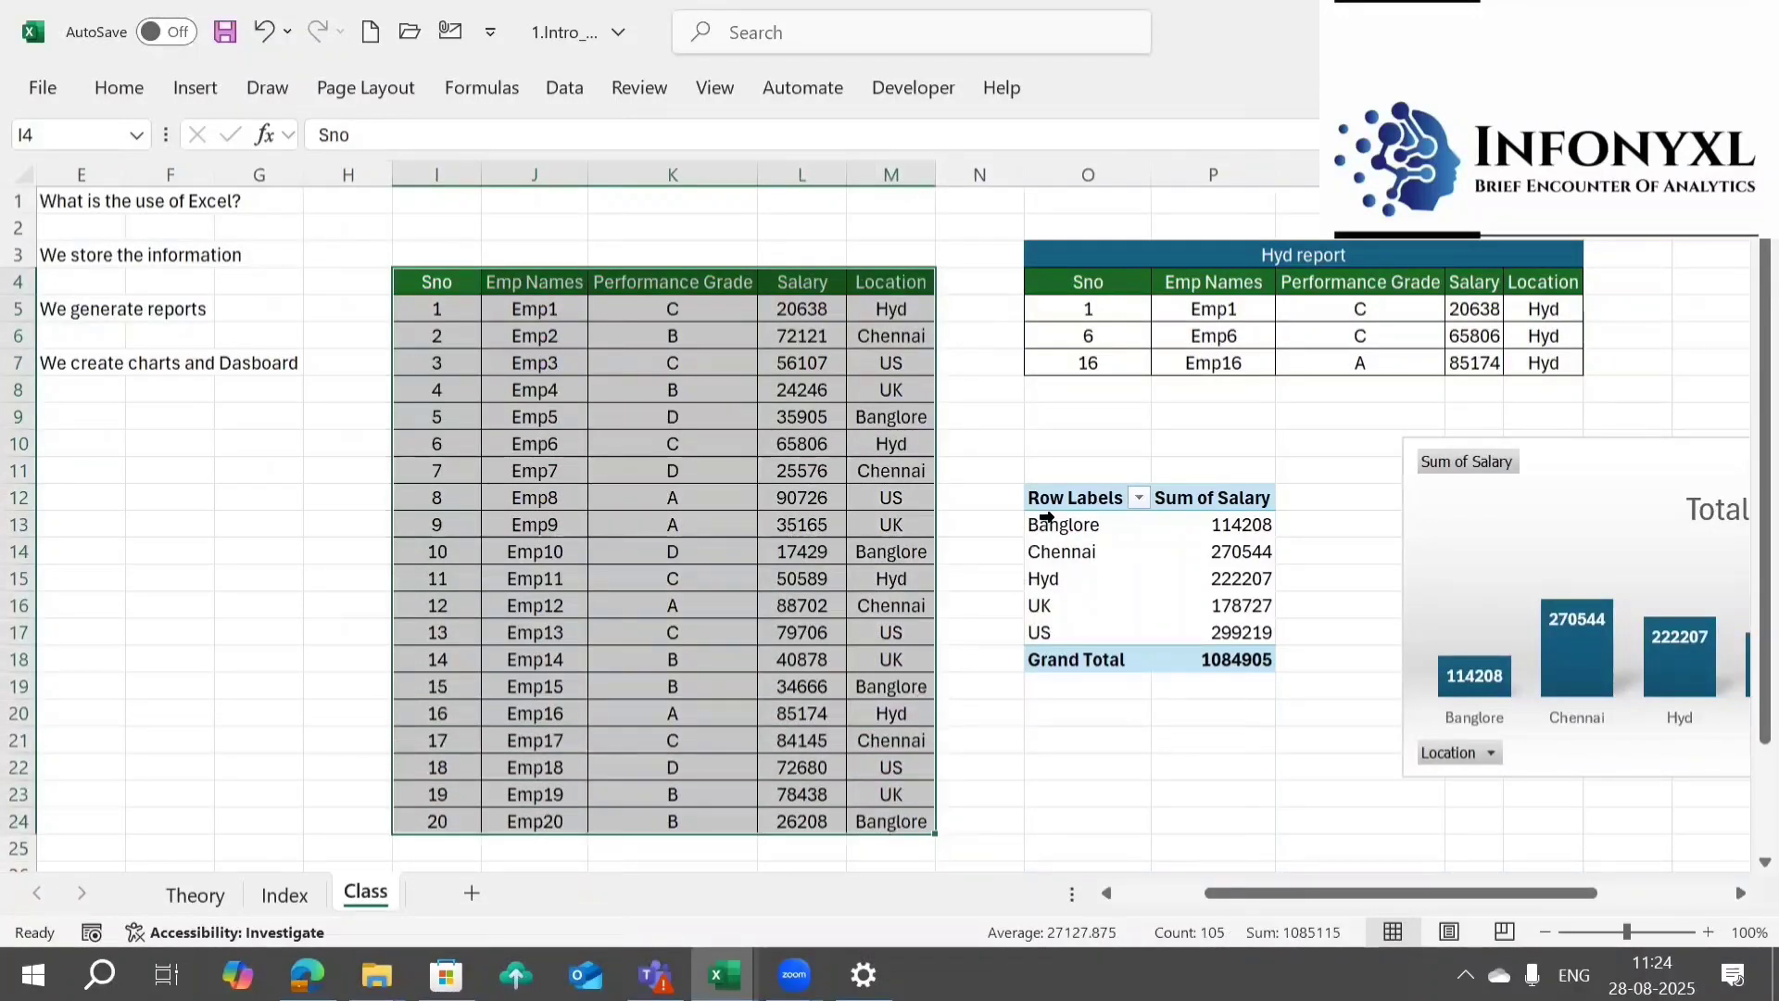
left_click_drag(1069, 498, 1171, 654)
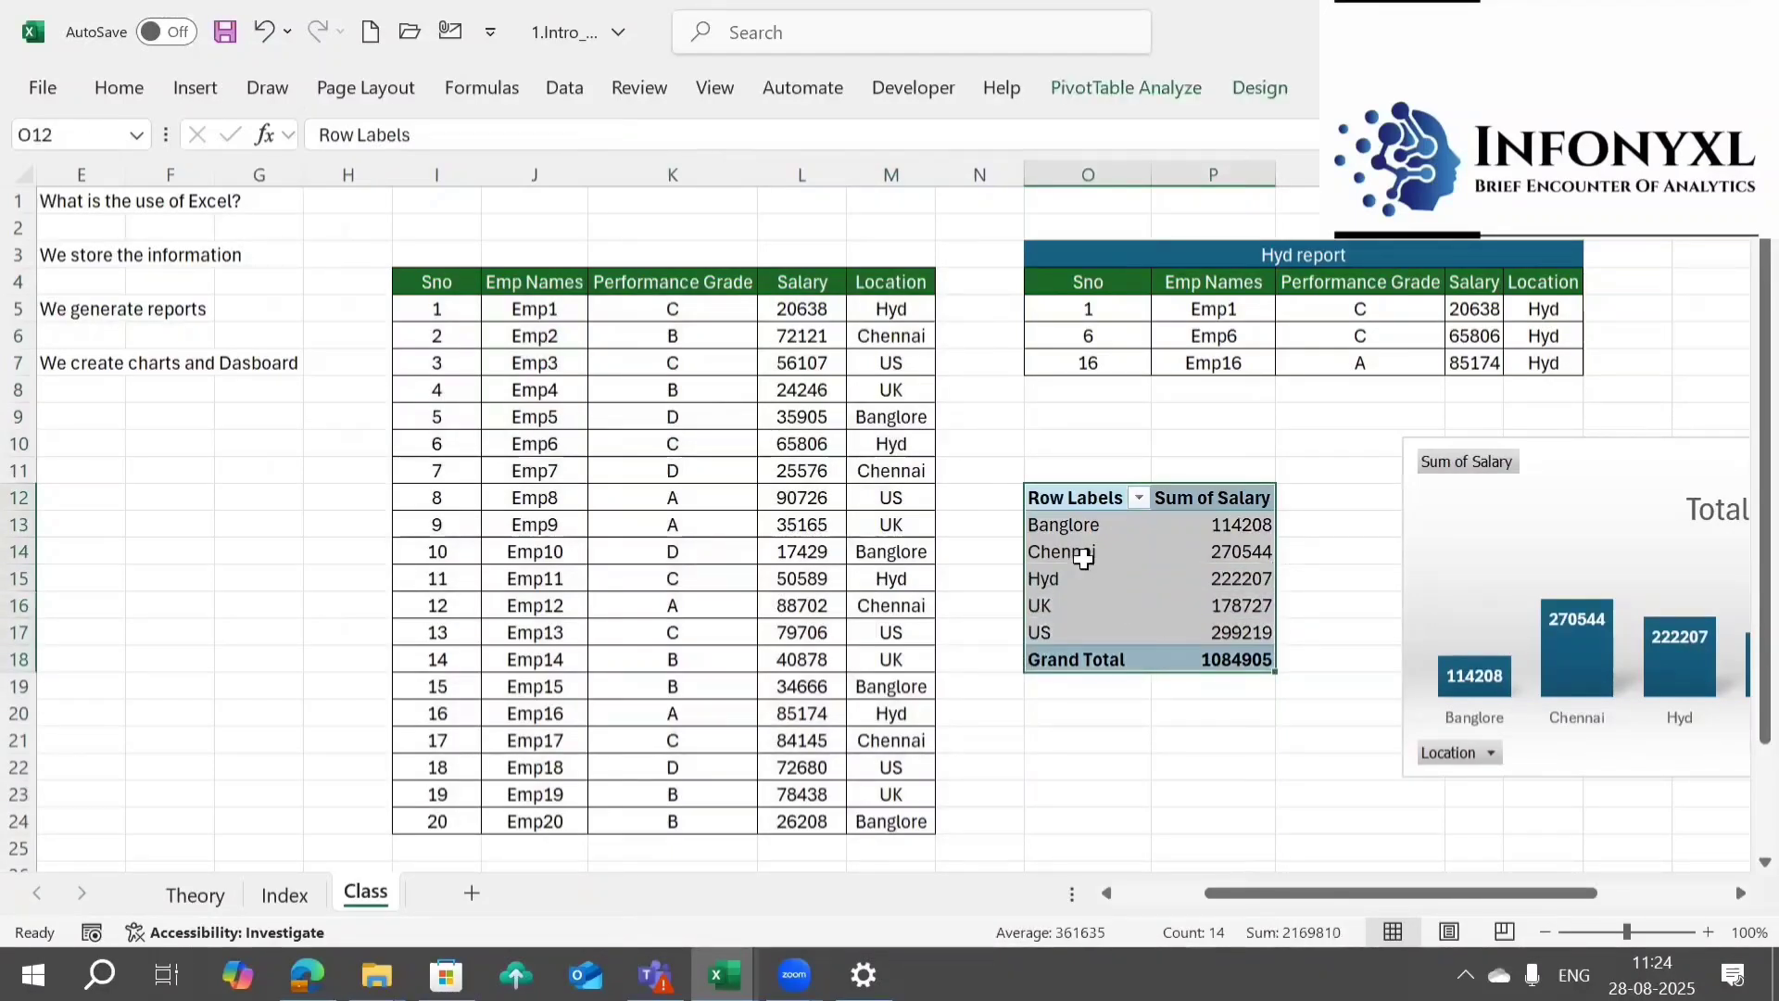
left_click(1214, 577)
key("Right")
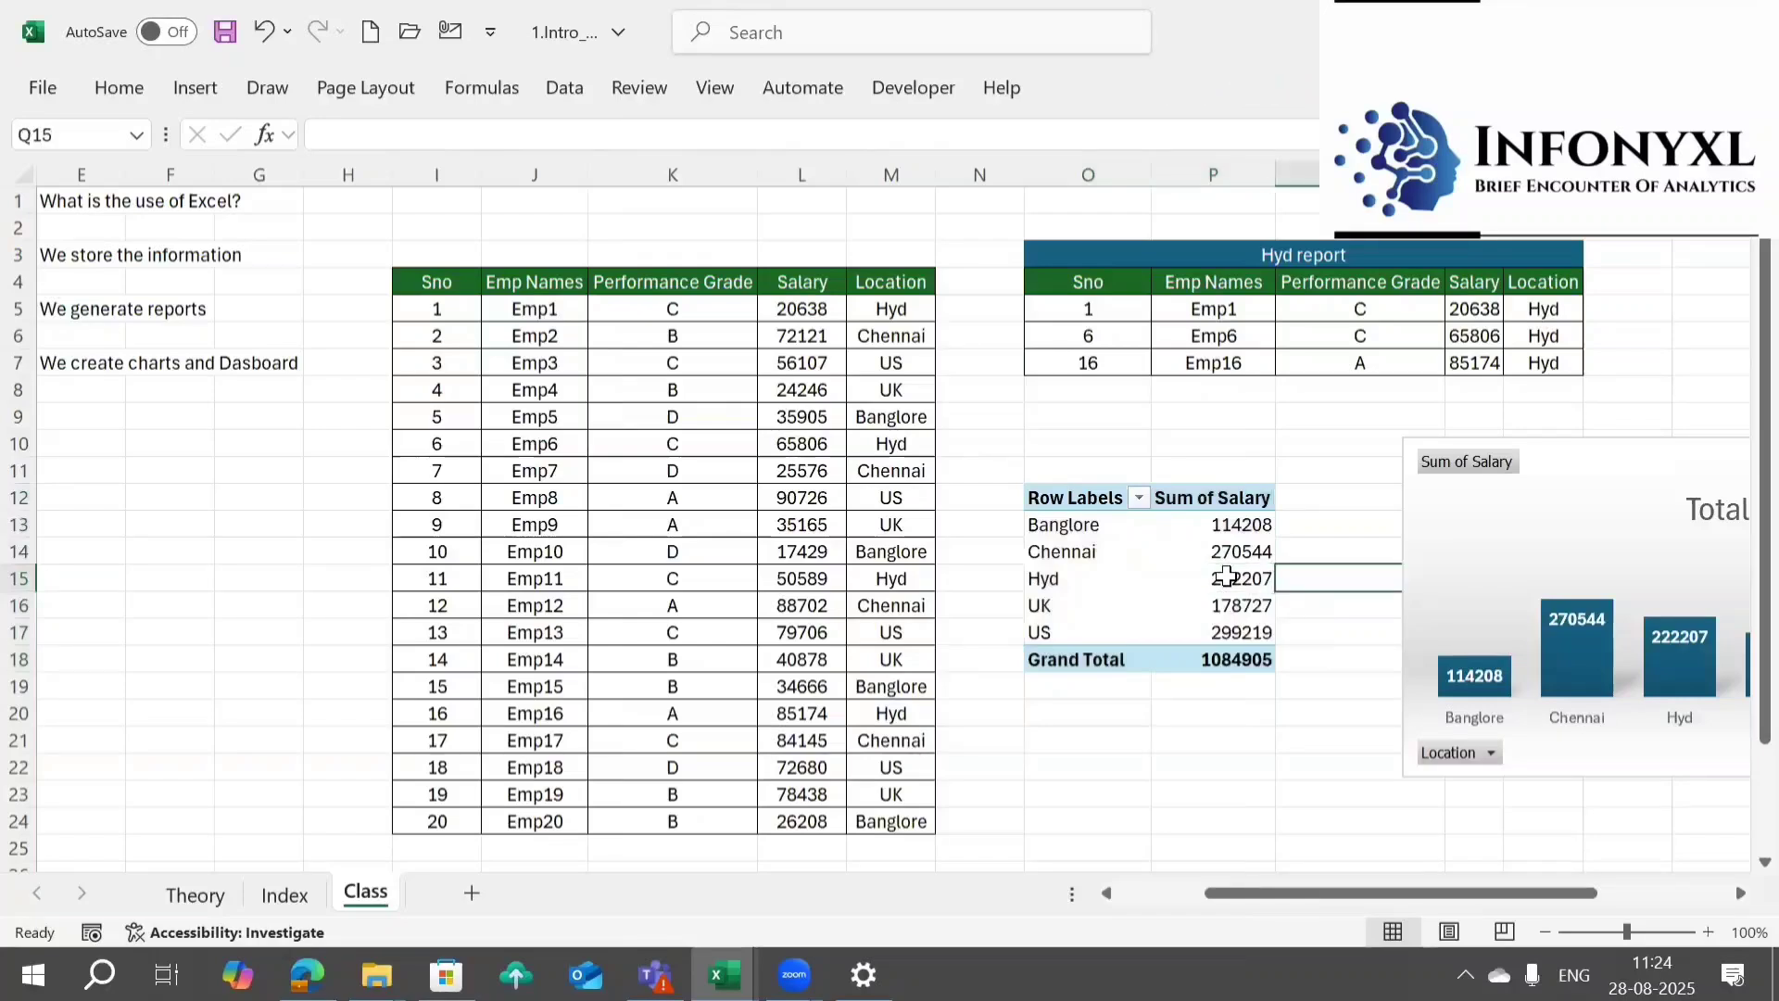
key("Right")
key("Right")
key("Right")
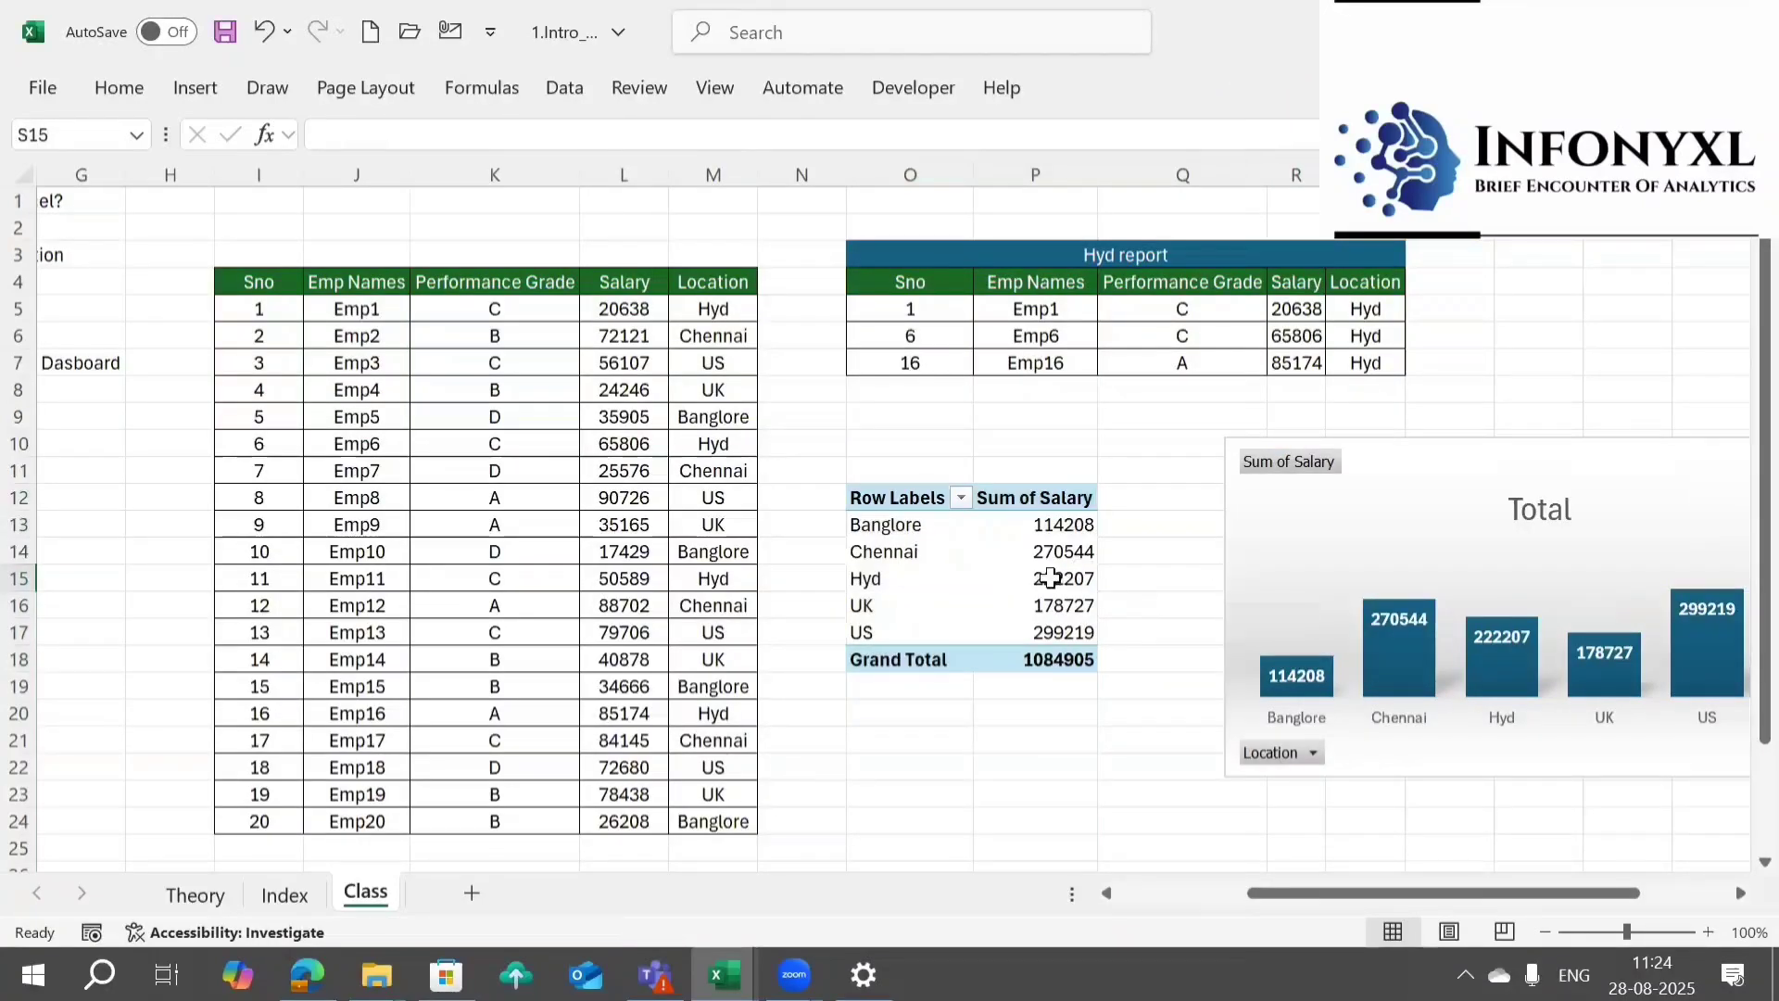
left_click(1060, 578)
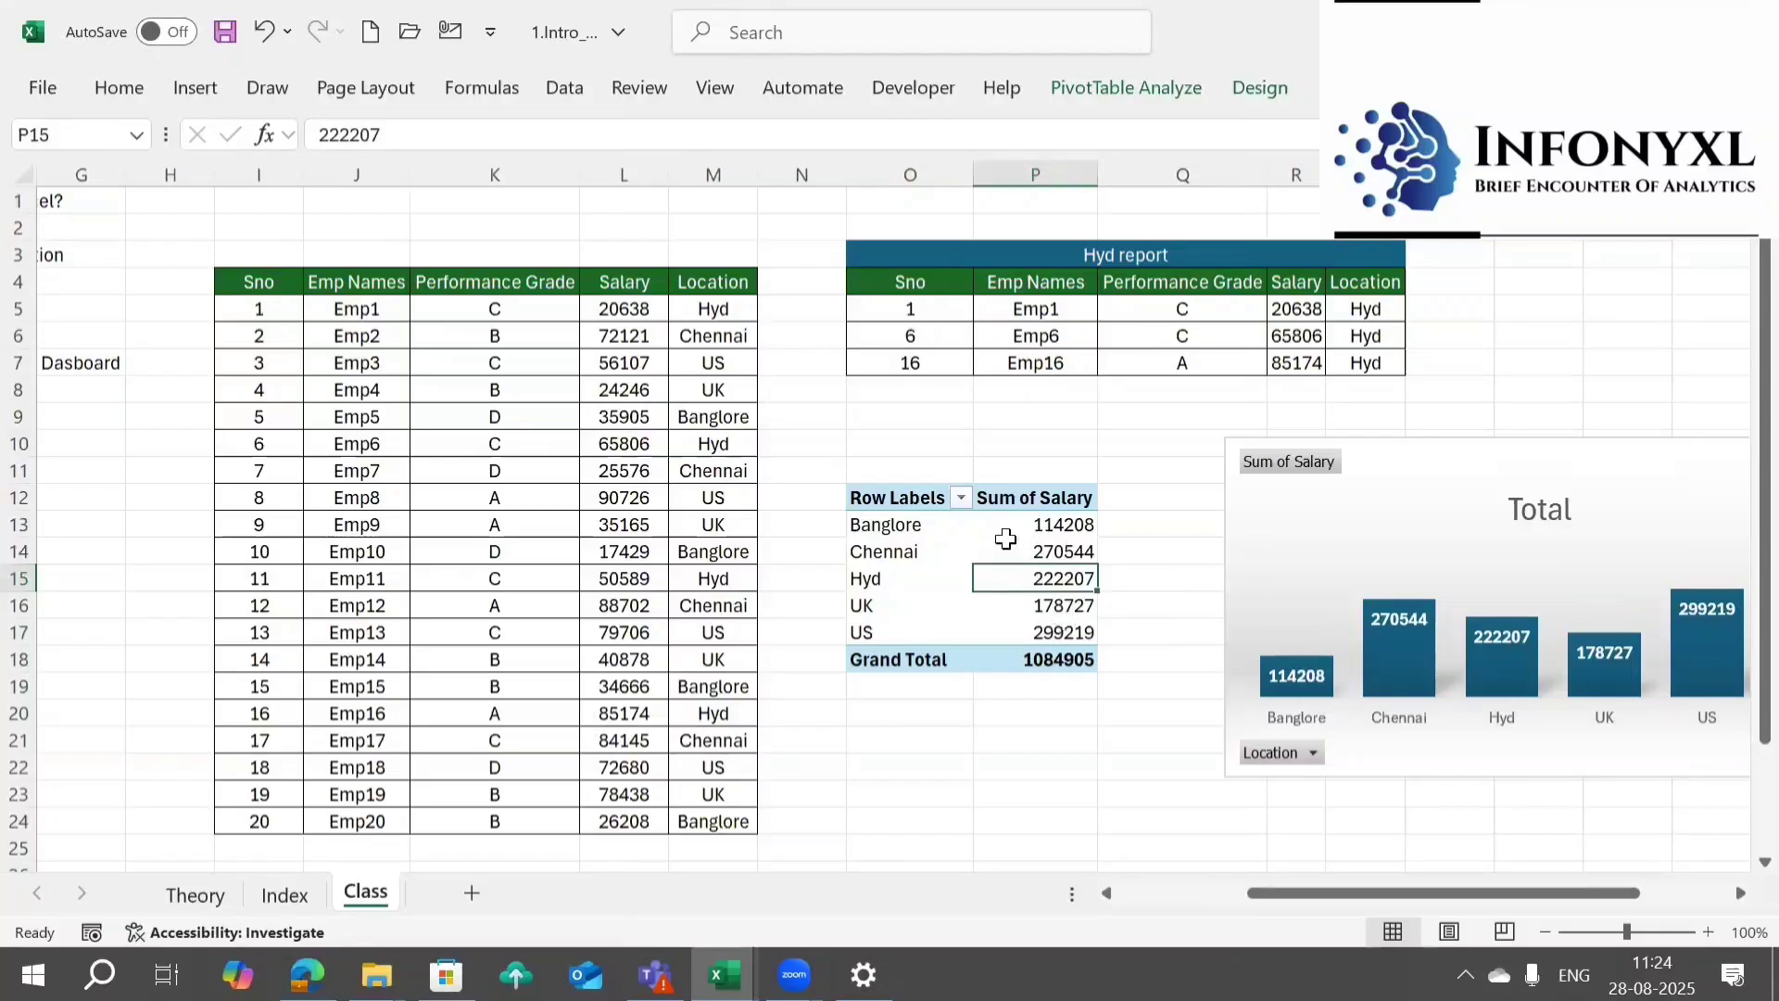
left_click(1035, 535)
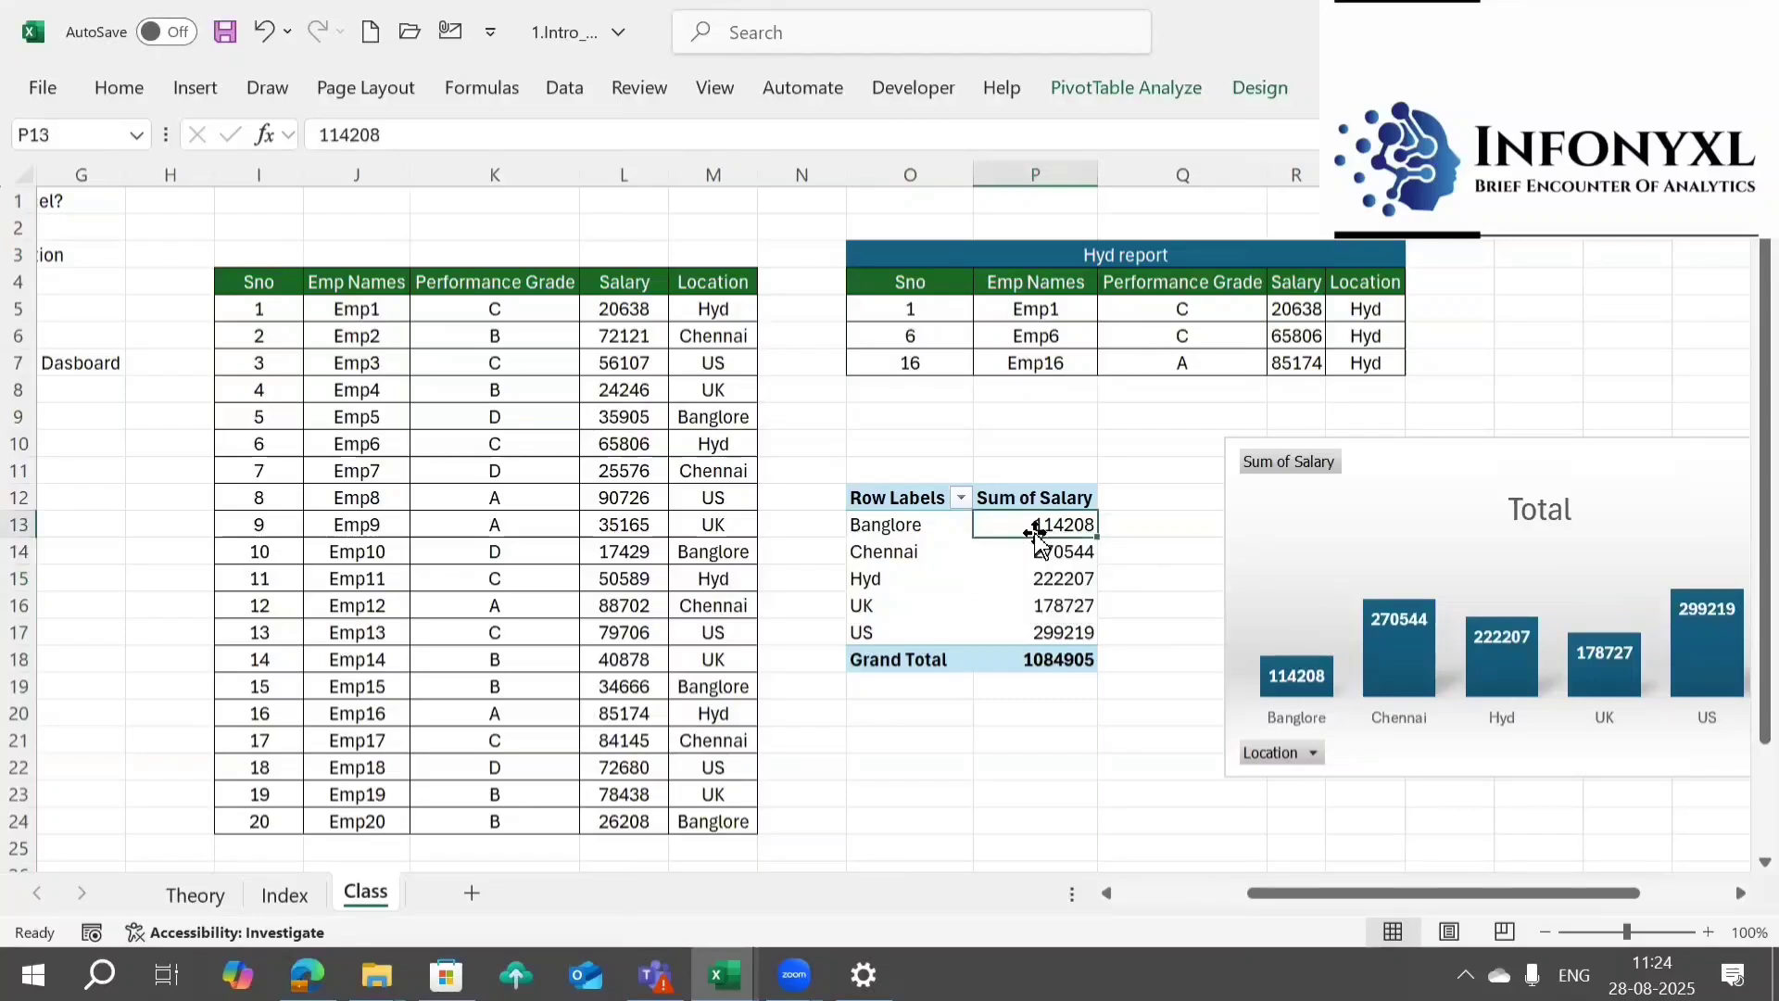
- Examine the salary bar of each location in the column chart beside the PivotTable
key("Right")
key("Right")
key("Right")
key("Right")
key("Right")
key("Right")
key("Right")
key("Right")
key("Right")
key("Right")
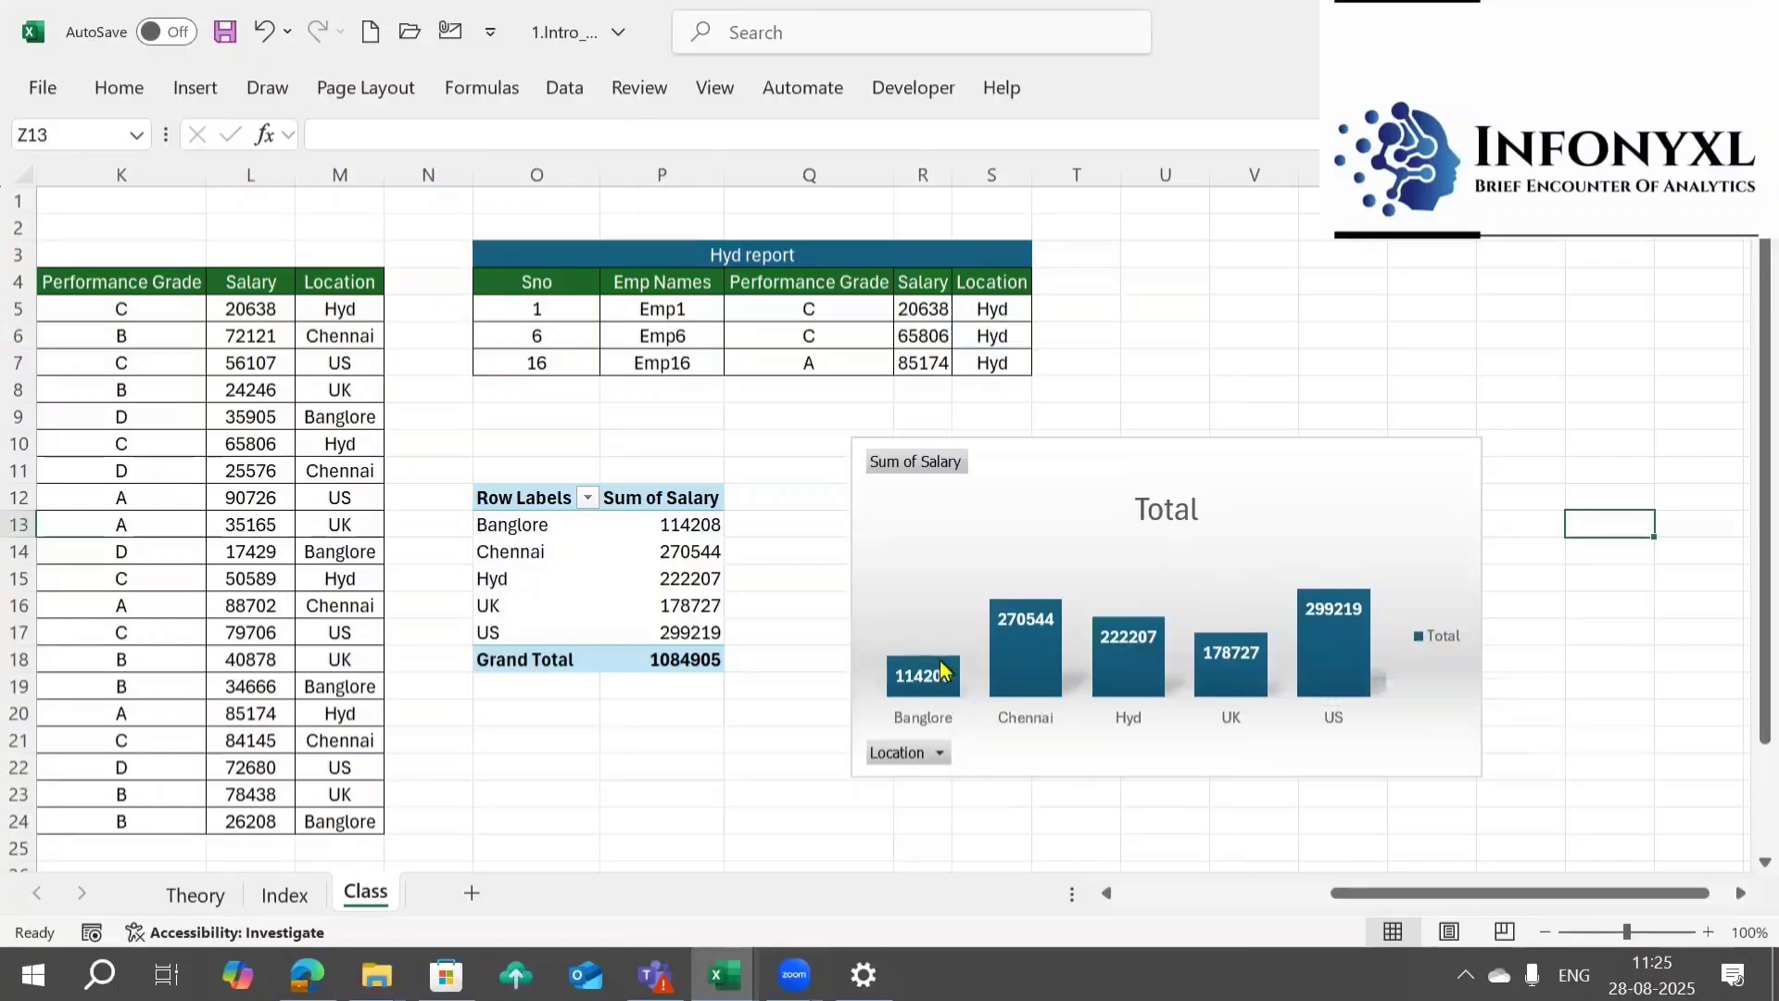
- Go back over the sheet to the listed uses of Excel and select the employee table's Sno header in I4
left_click(1100, 372)
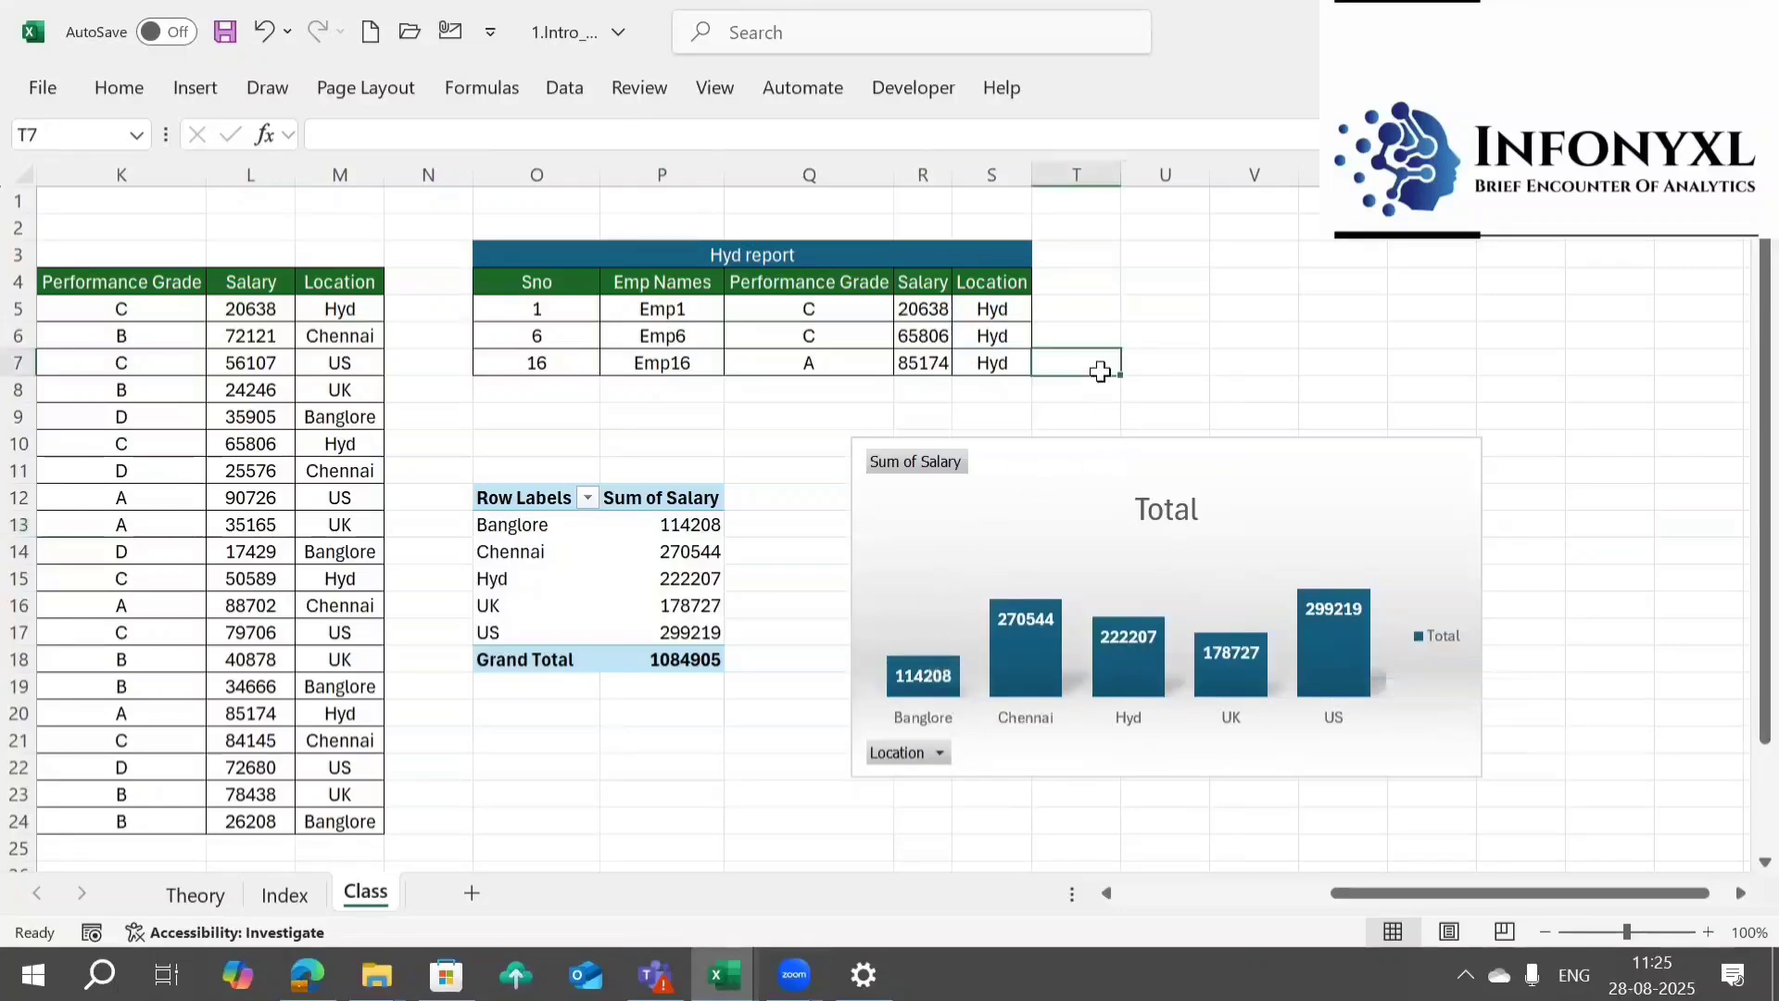
key("Left")
key("Left")
key("Left")
key("Left")
key("Left")
key("Left")
key("Left")
key("Left")
key("Left")
key("Left")
key("Left")
key("Left")
key("Left")
key("Left")
key("Left")
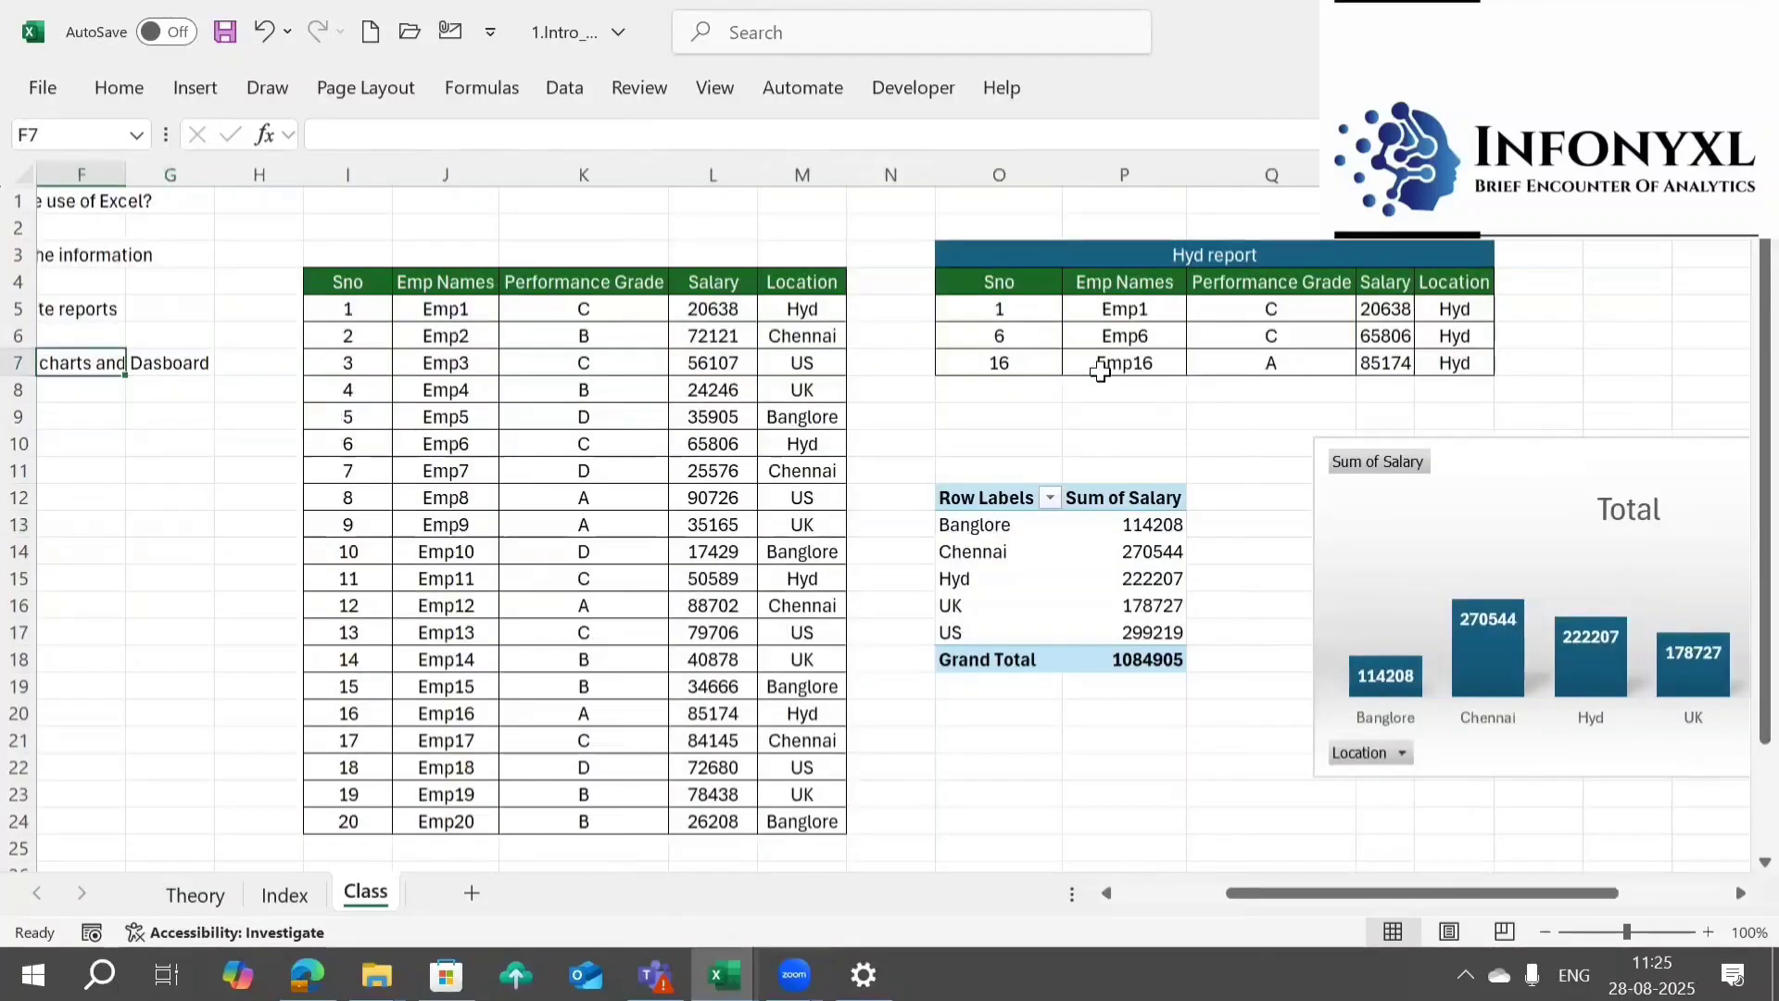
key("Left")
key("Left")
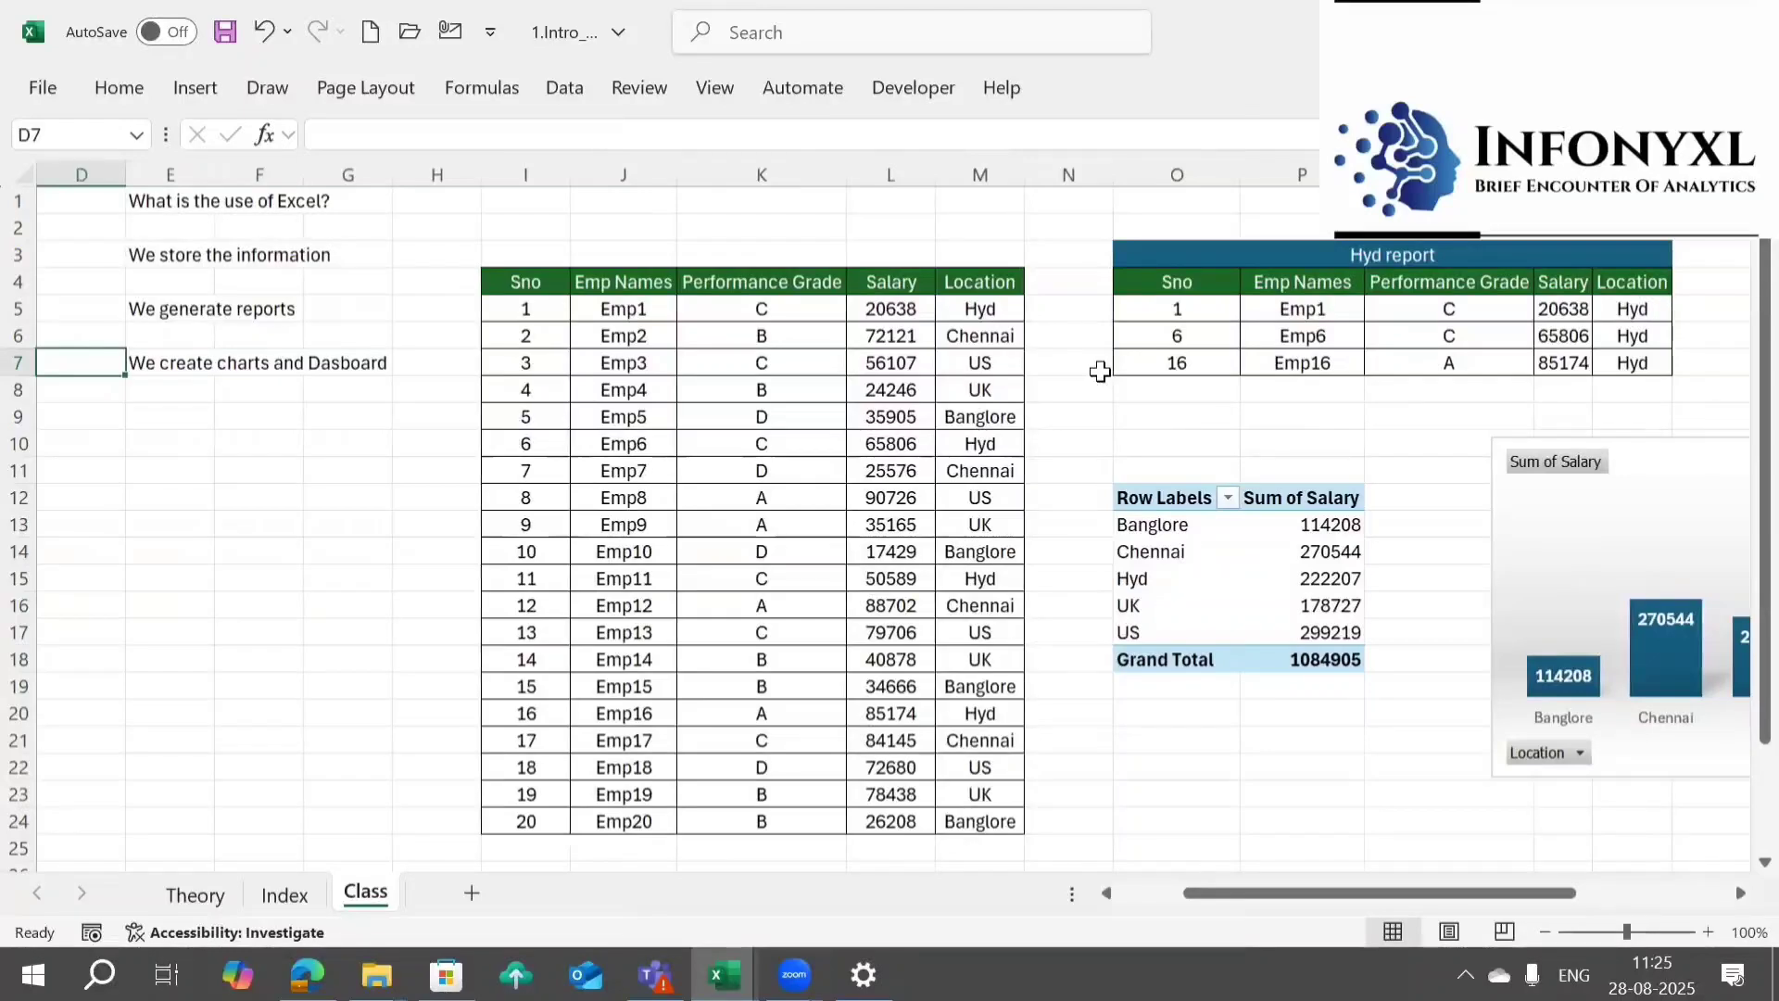
key("Right")
key("Right")
key("Right")
key("Right")
key("Right")
key("Right")
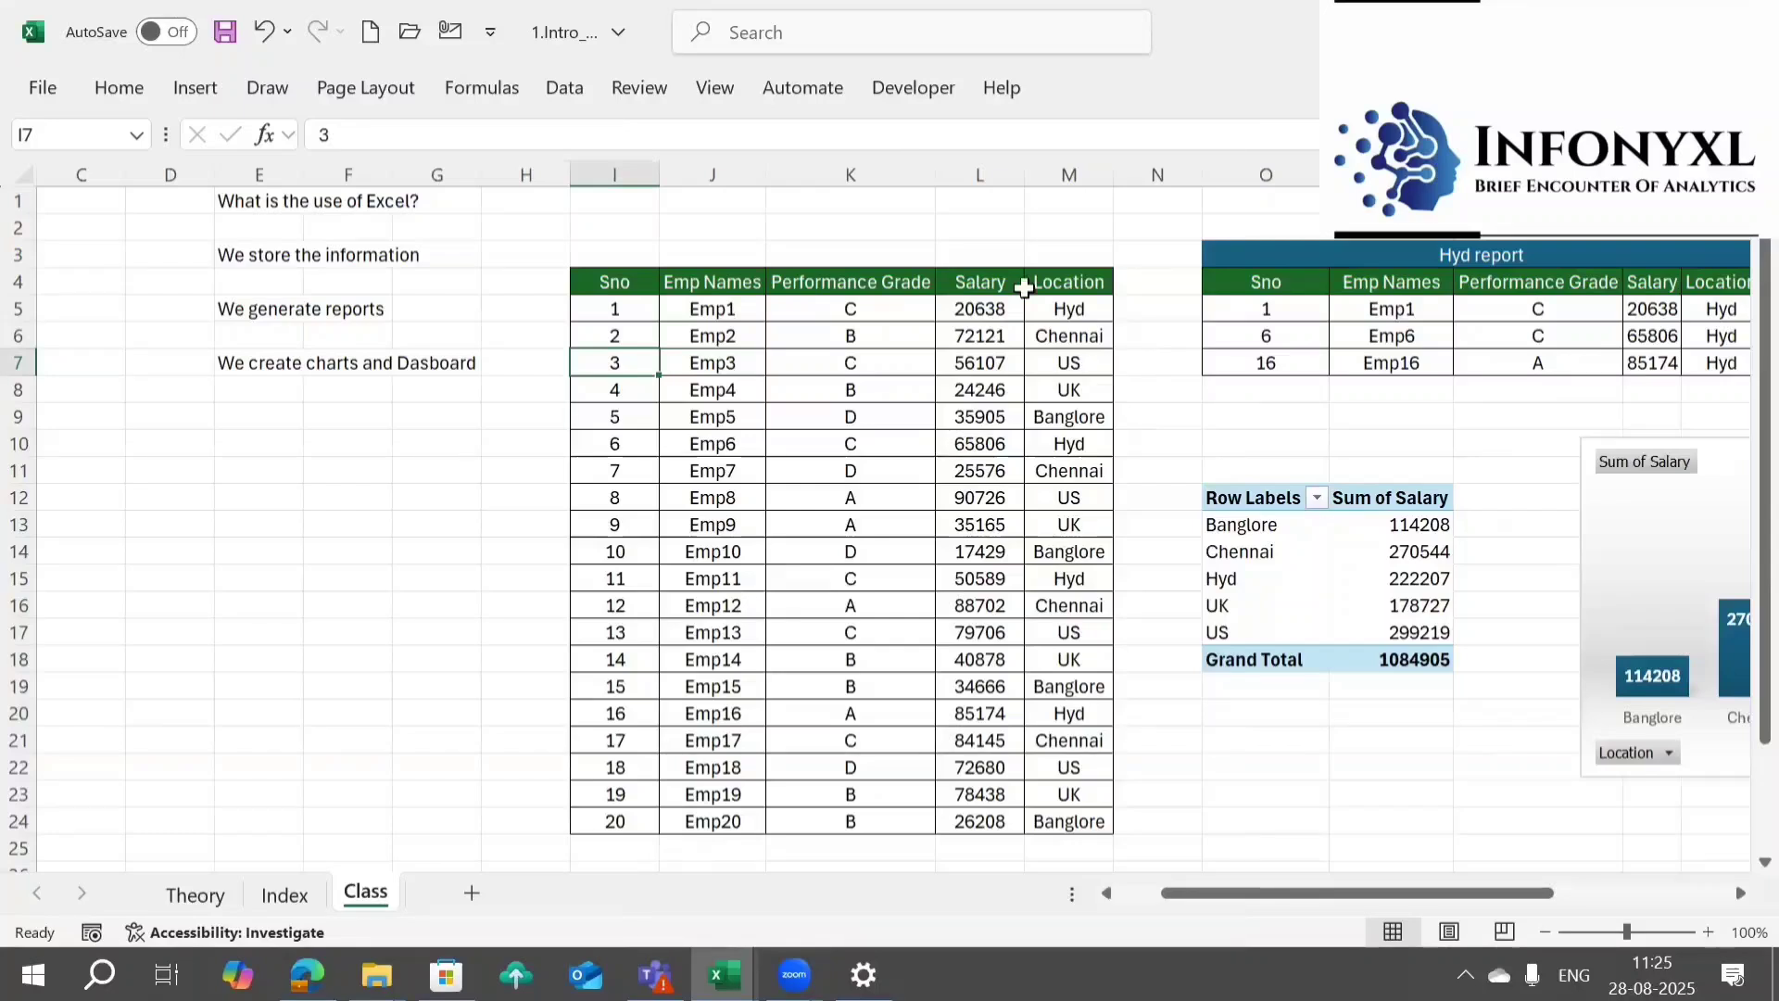
left_click(614, 274)
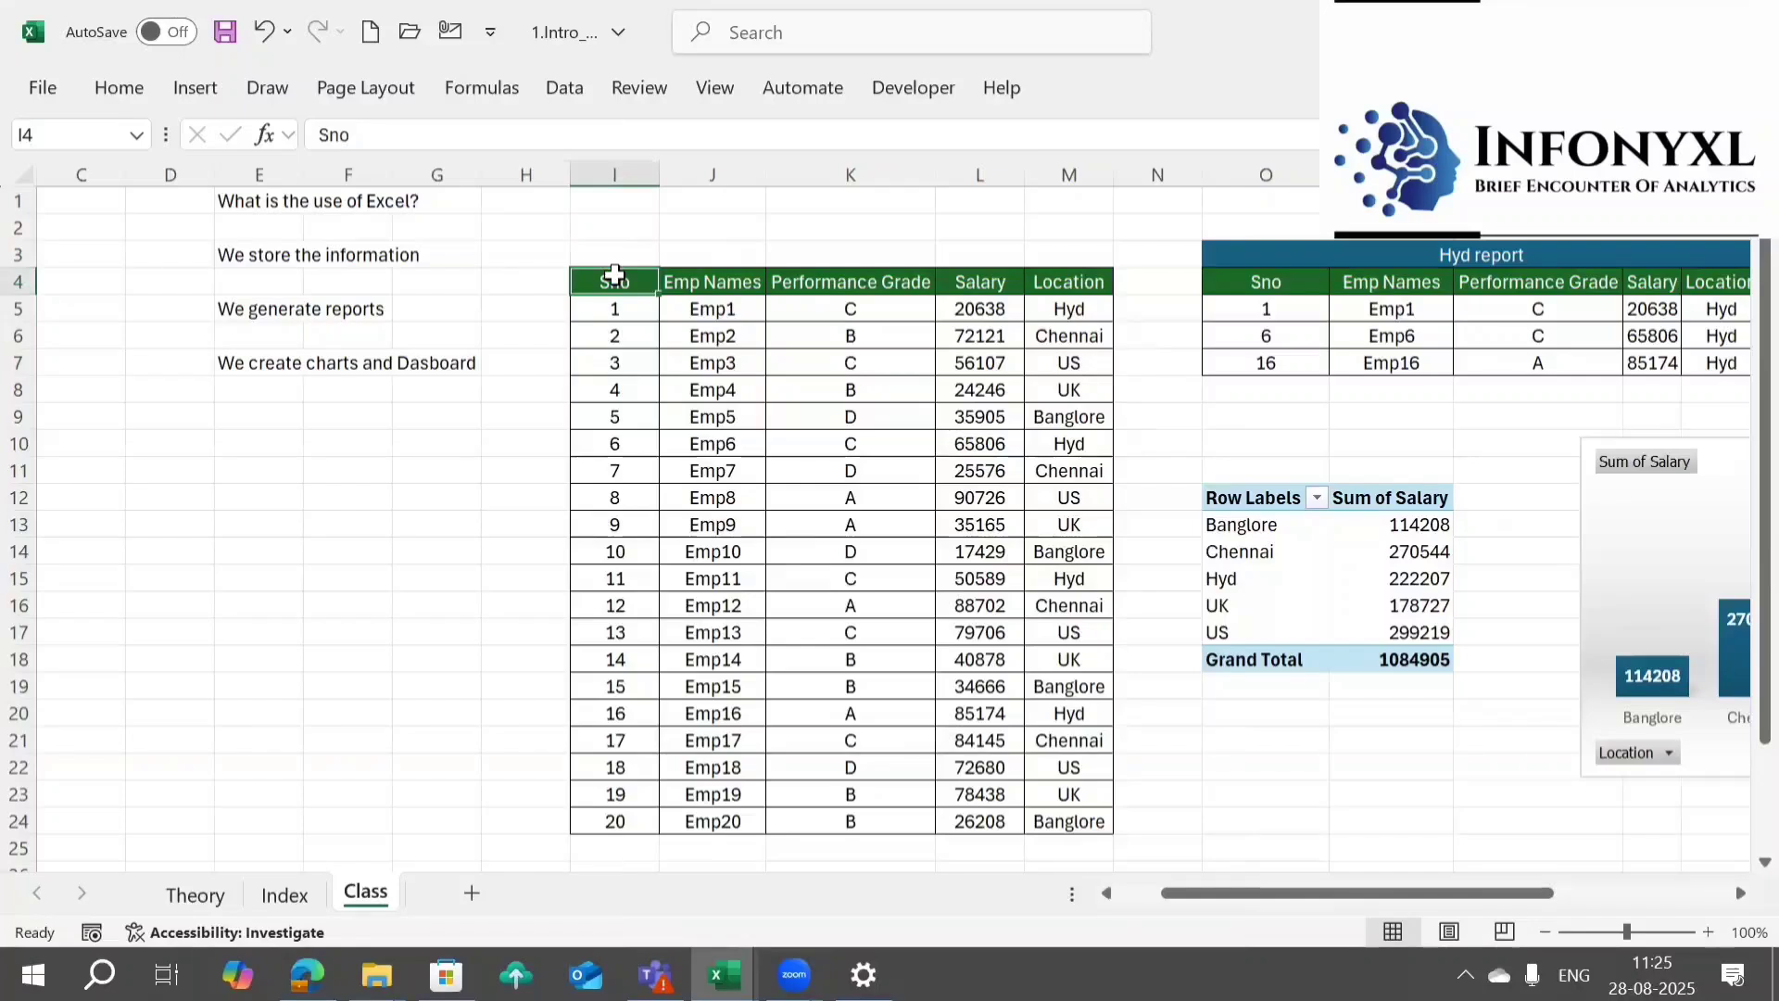
- Enter the question "What kind of data ?" in cell E9, below the listed uses of Excel
left_click(1249, 504)
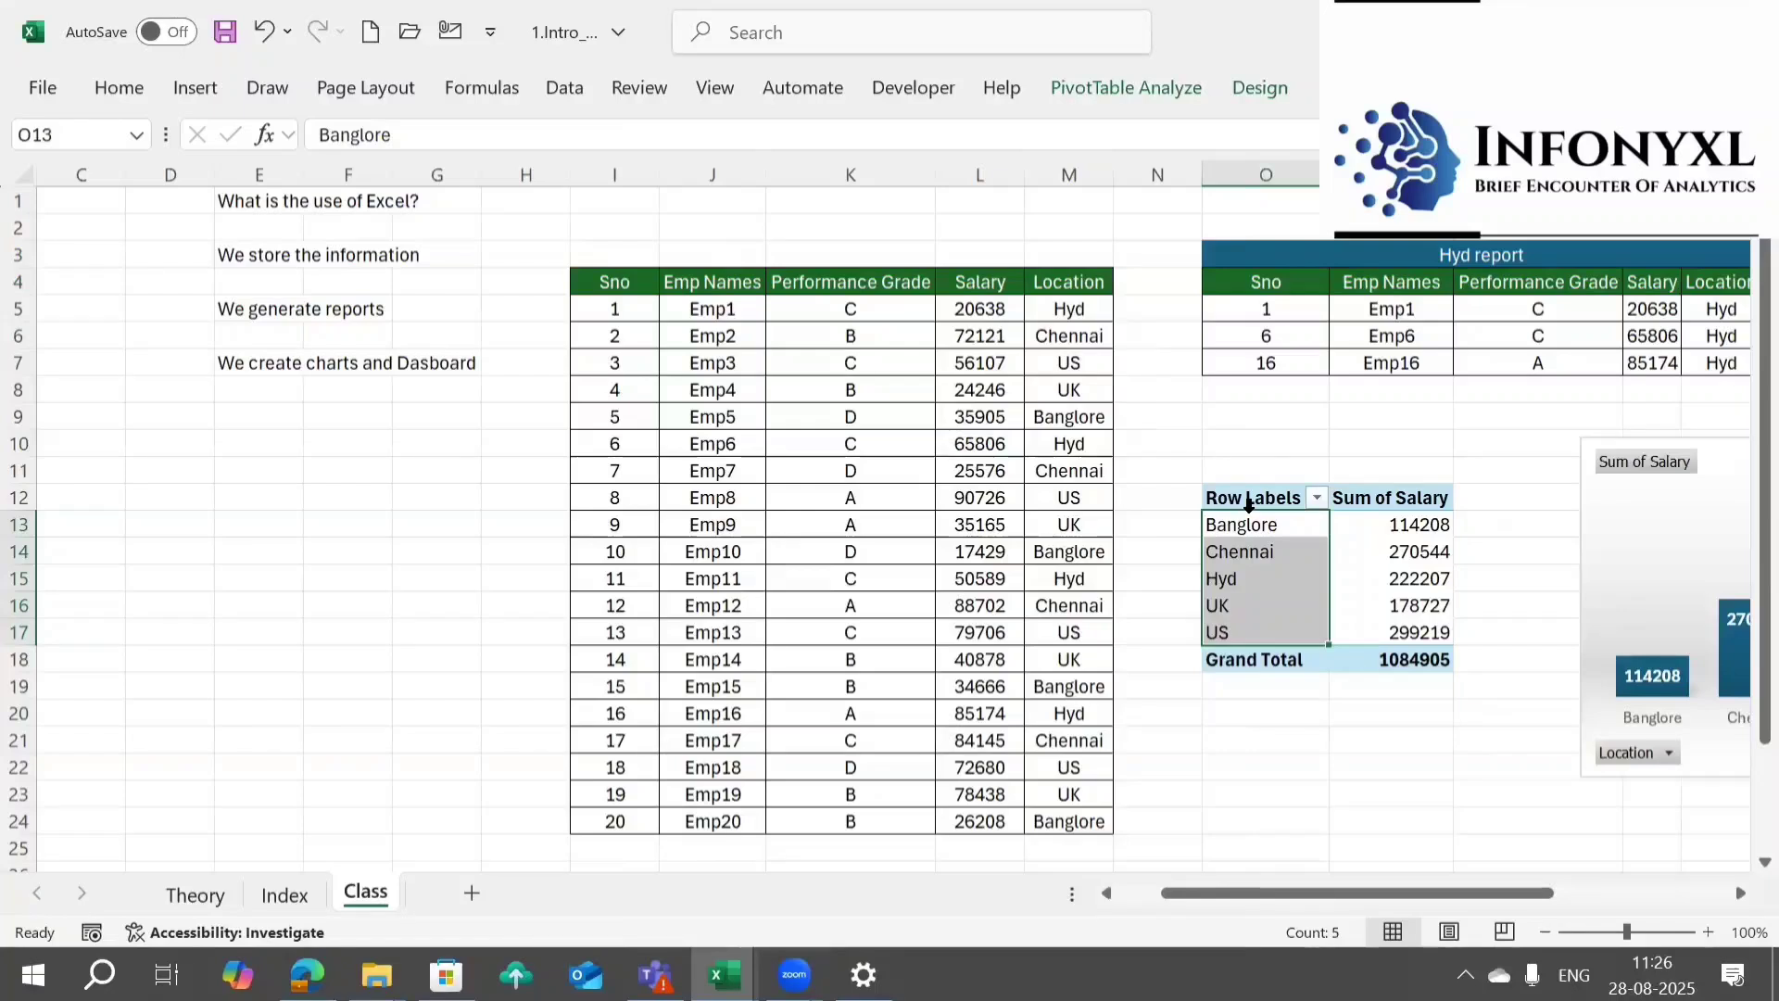
left_click(261, 250)
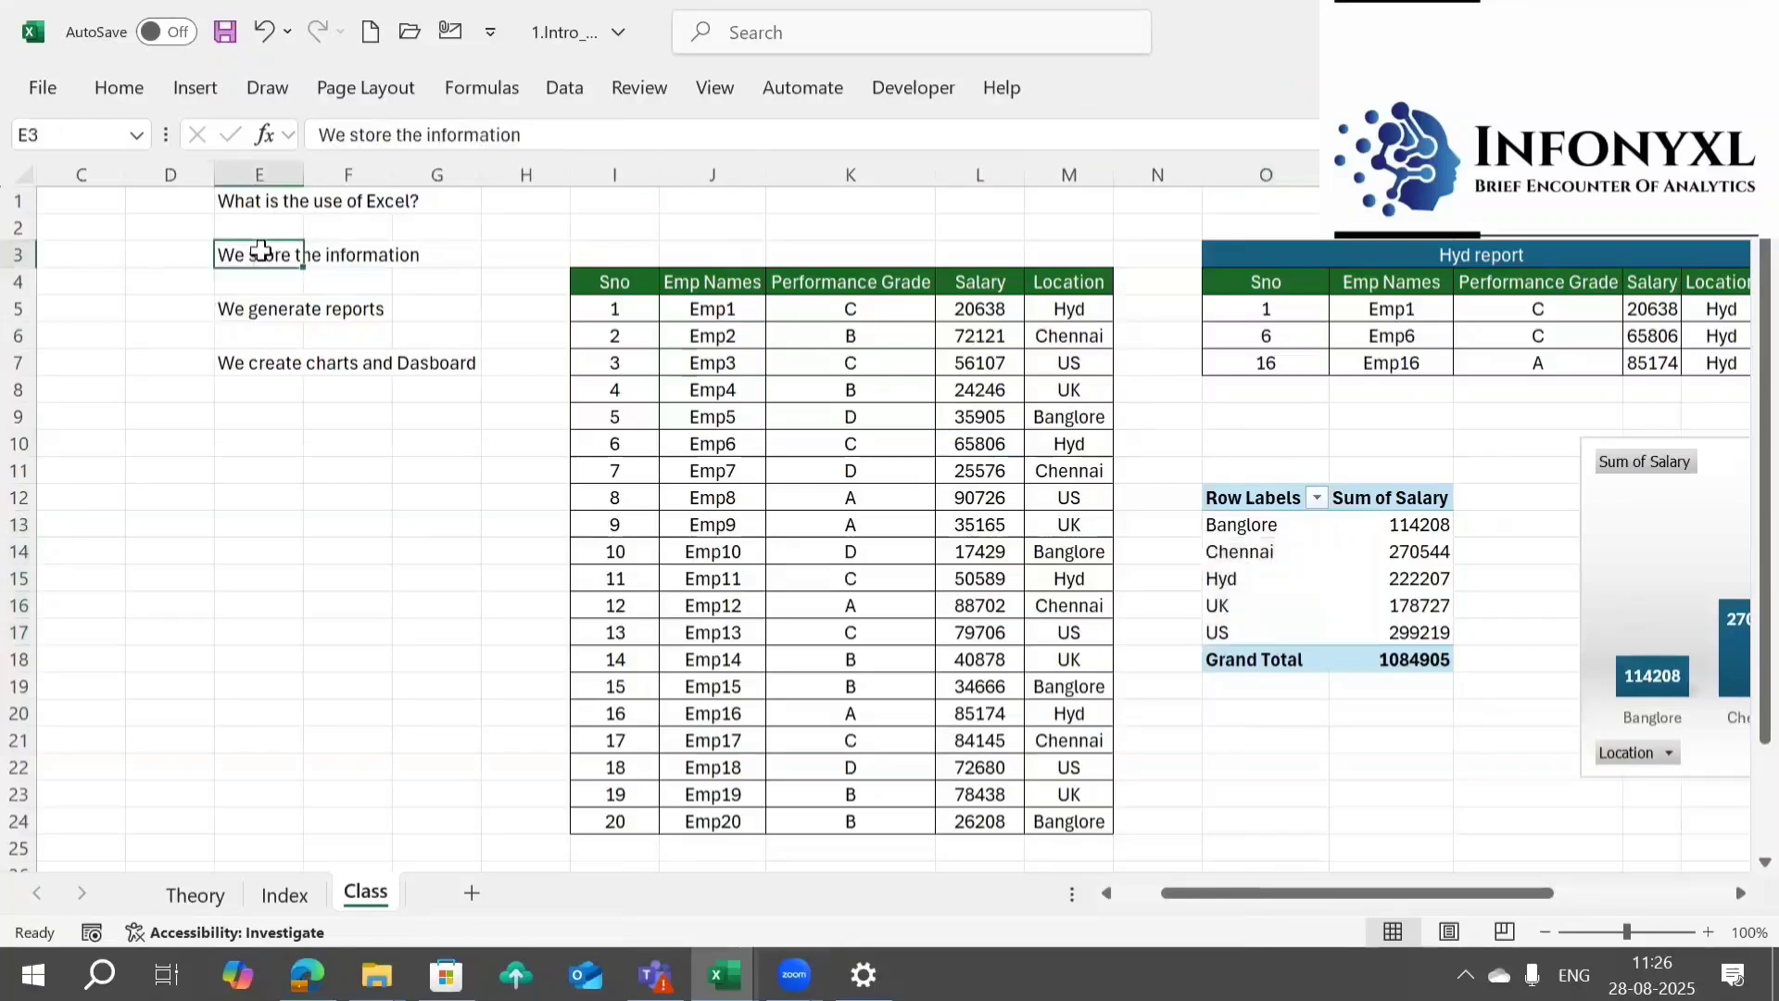
key("Down")
key("Down")
key("Down")
key("Down")
key("Down")
key("Down")
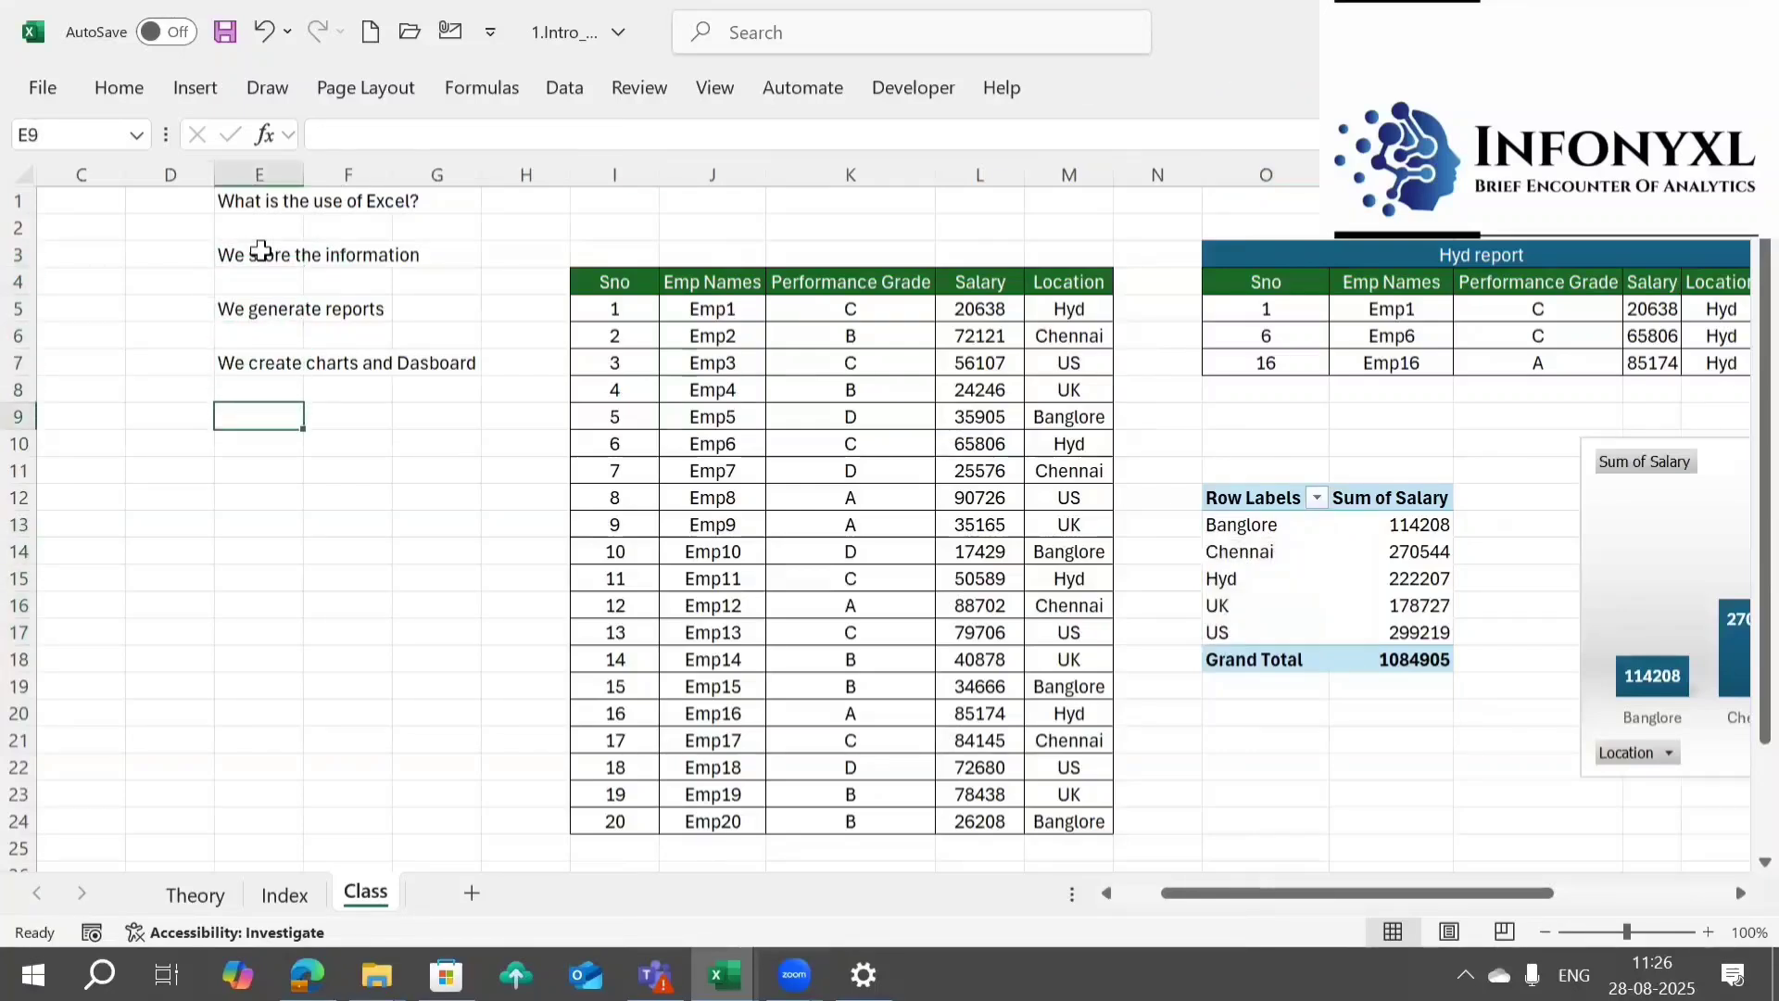
type("What k")
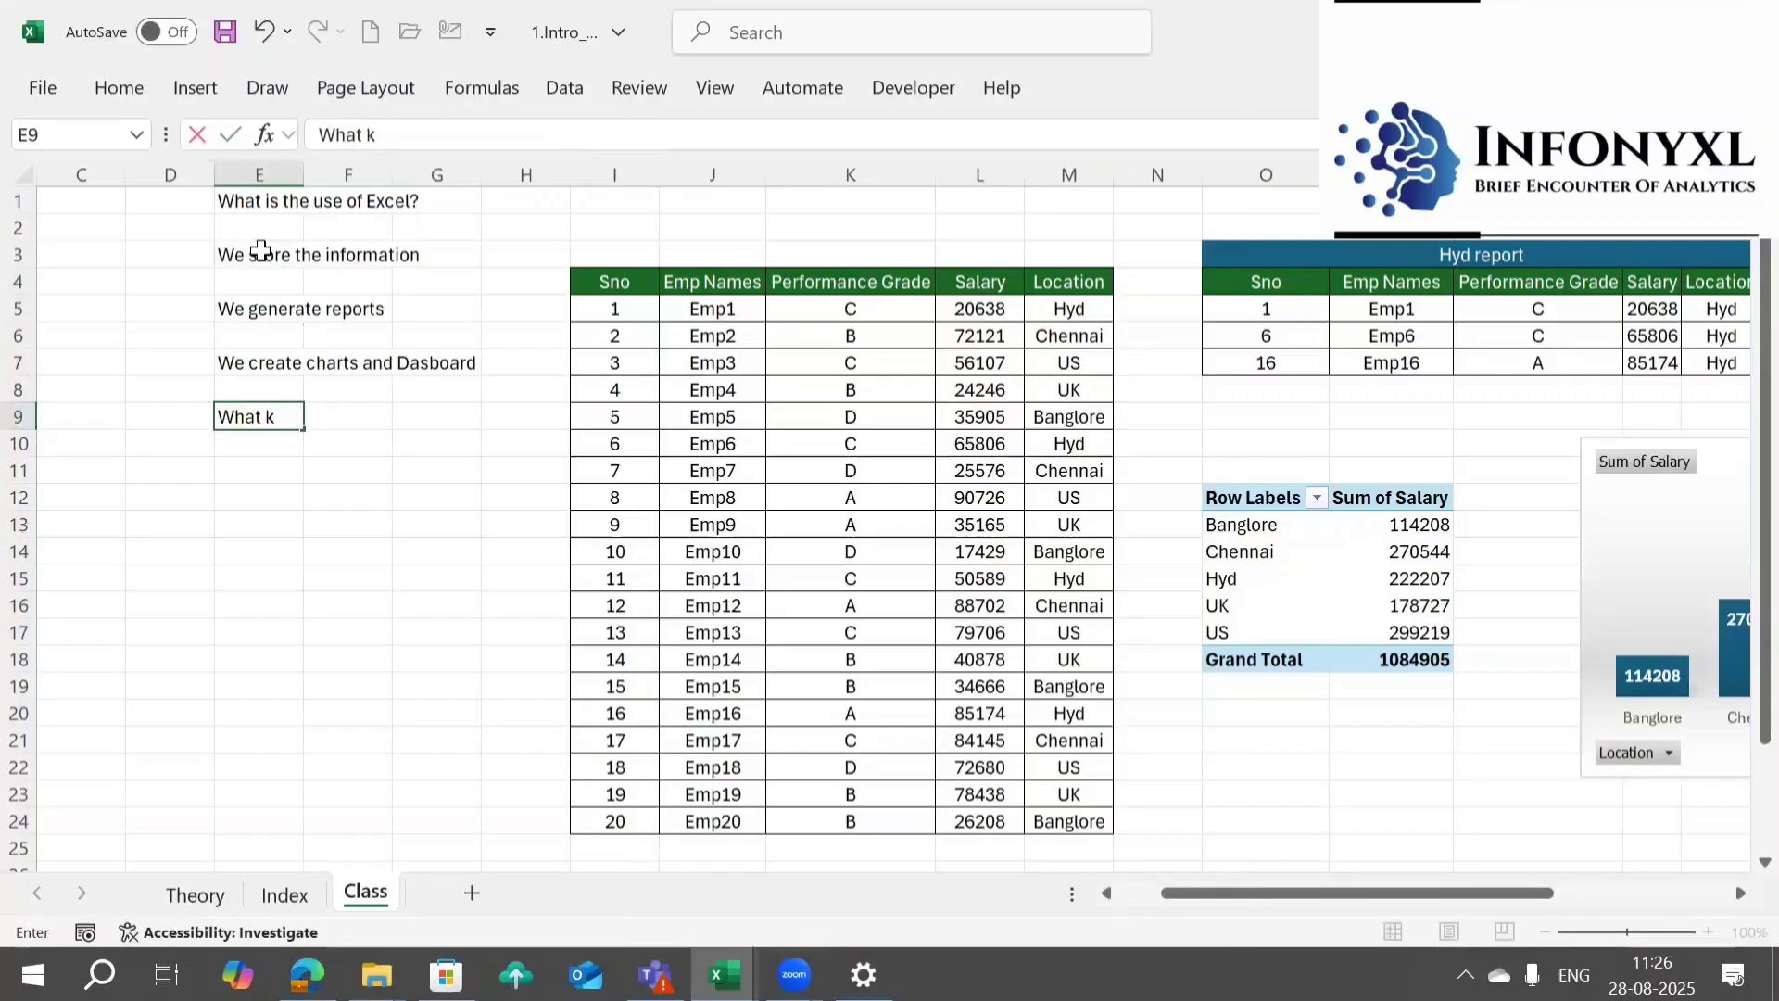
type("ind of data")
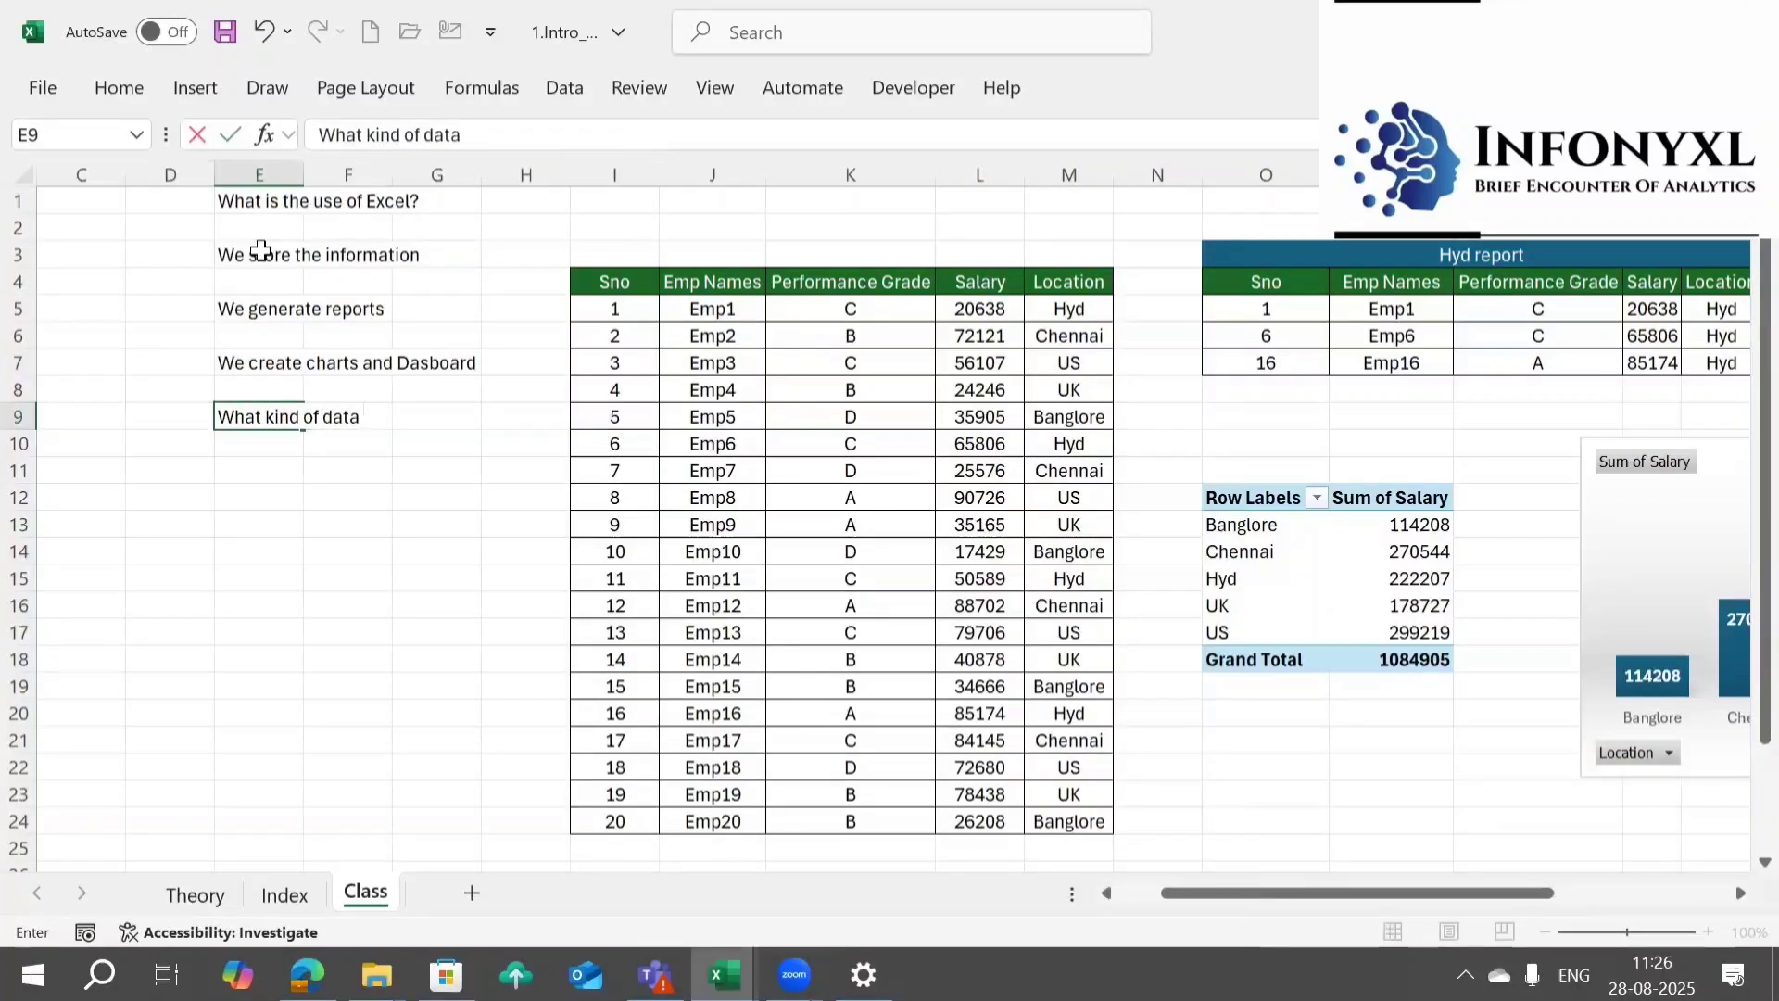
type(" ?")
key("Return")
- List the data kinds Hr, Sales and Markerting in cells E11 to E13, leaving a blank row under the question
key("Return")
type("Hr")
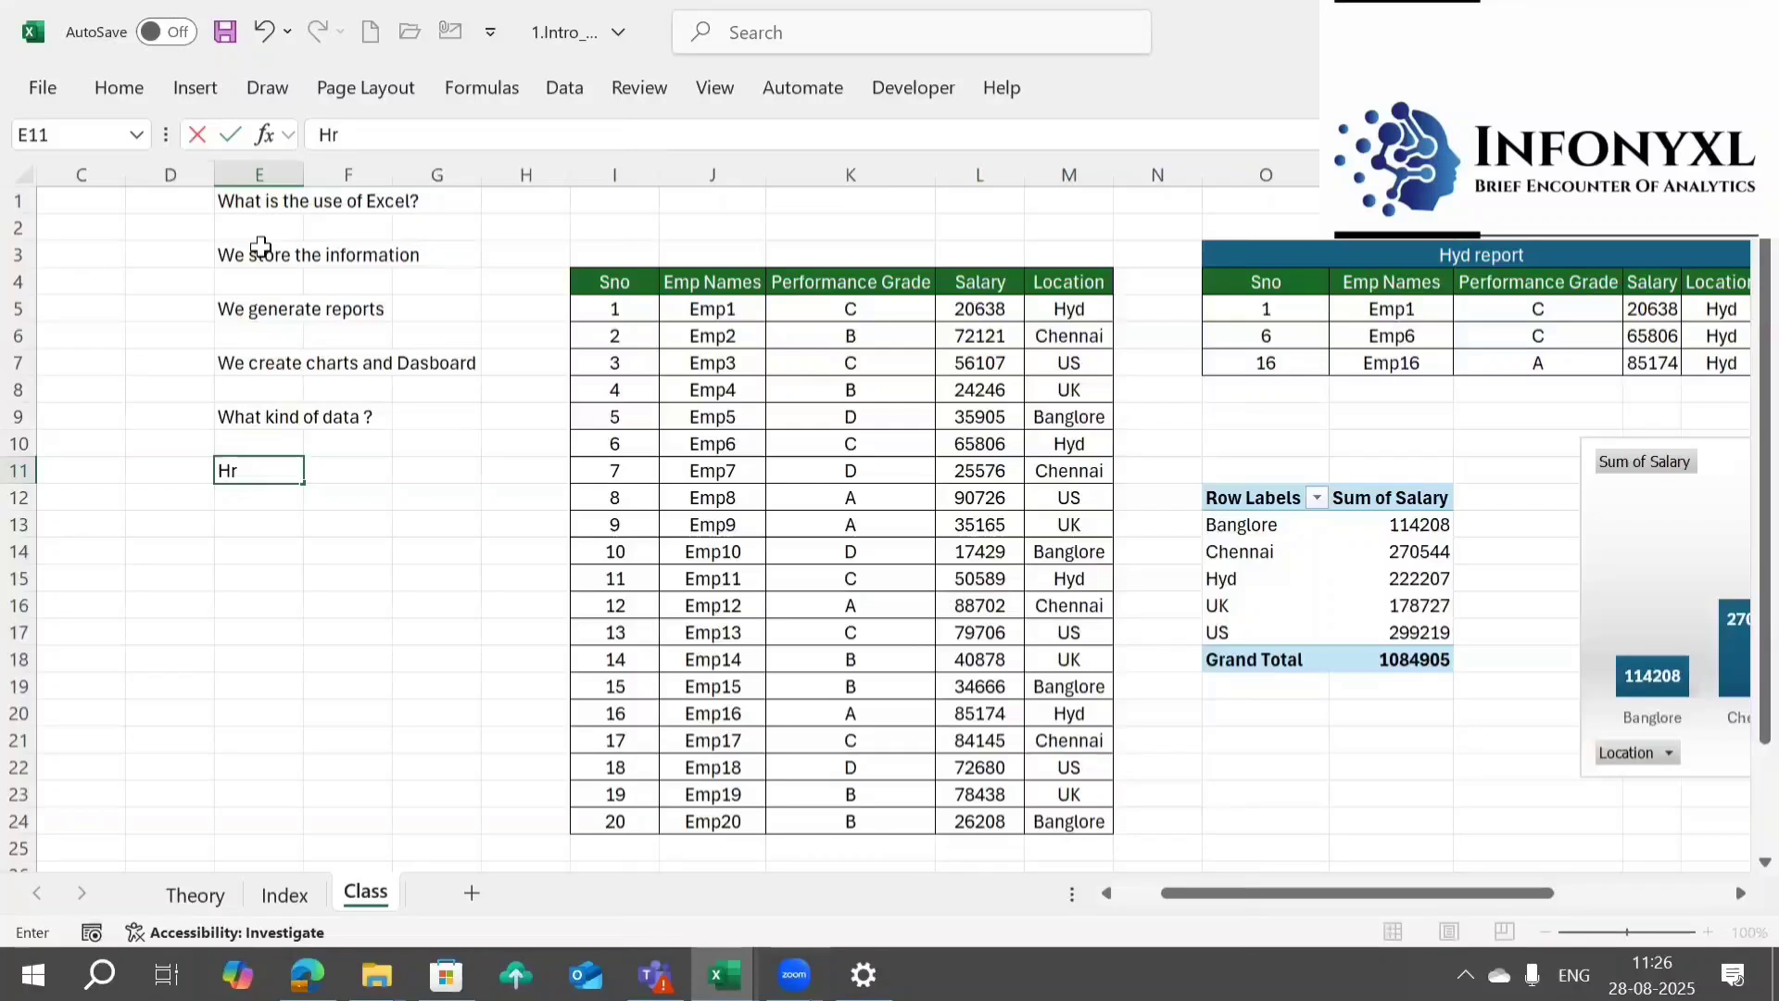
key("Return")
type("Sales")
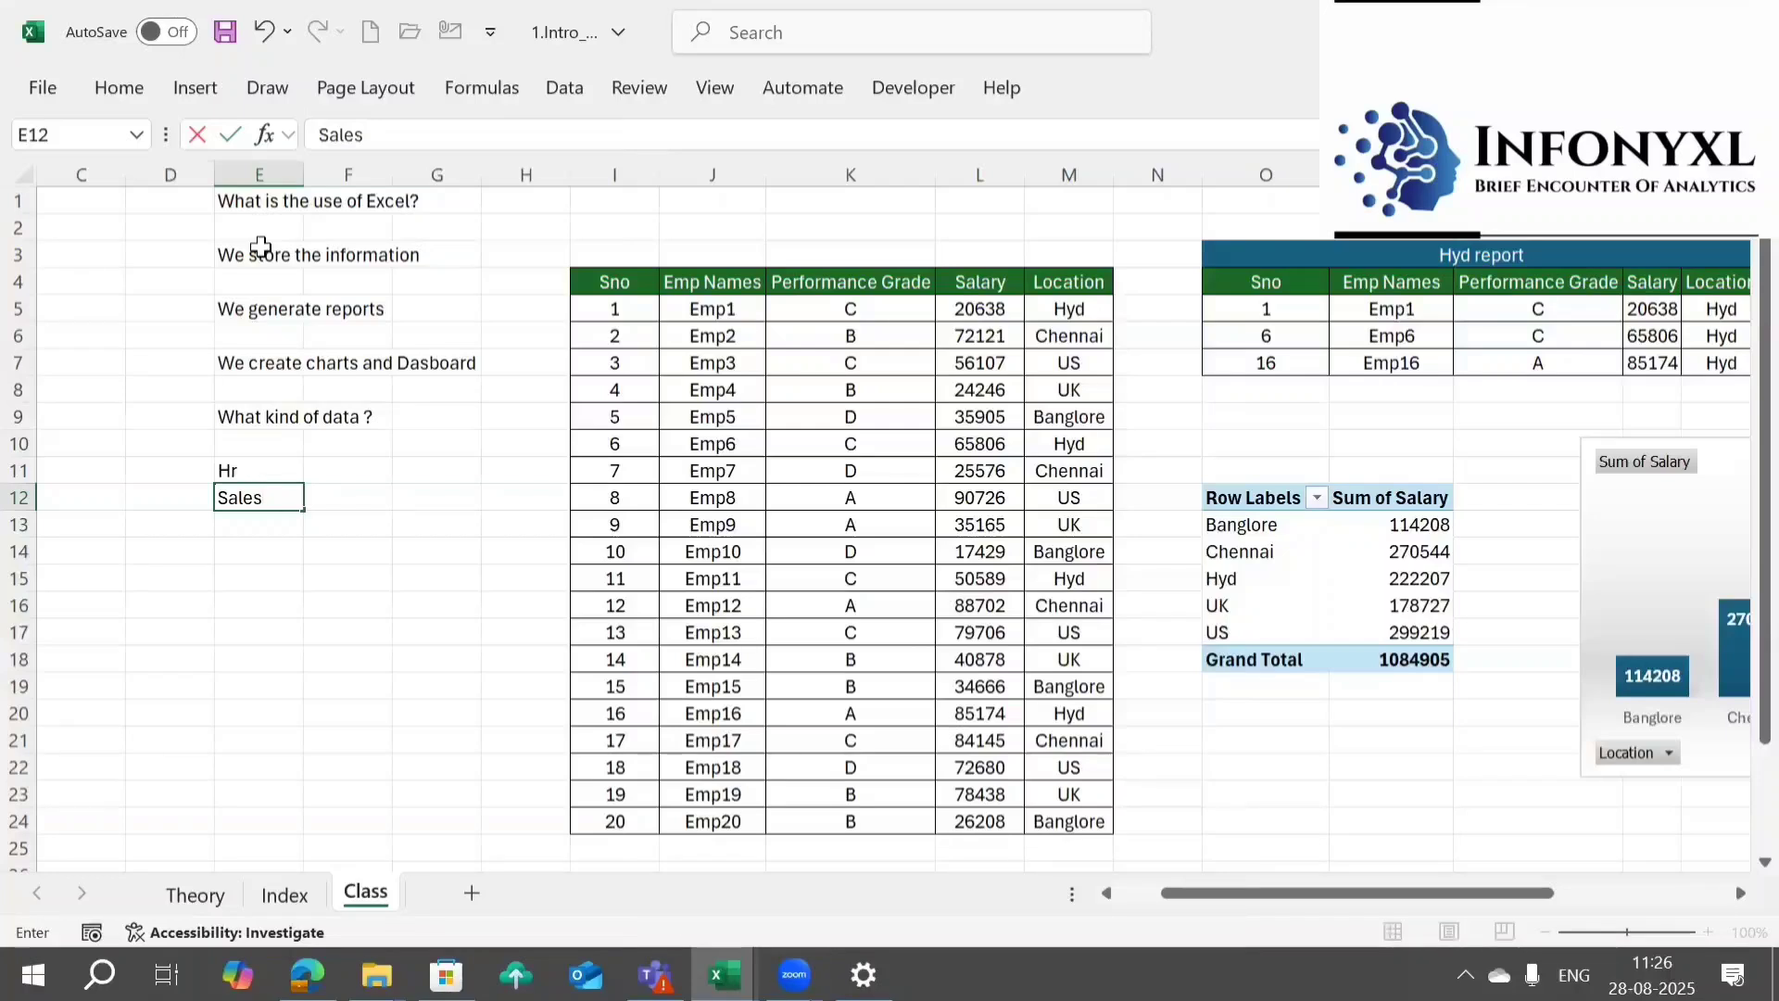
key("Return")
type("Markerting")
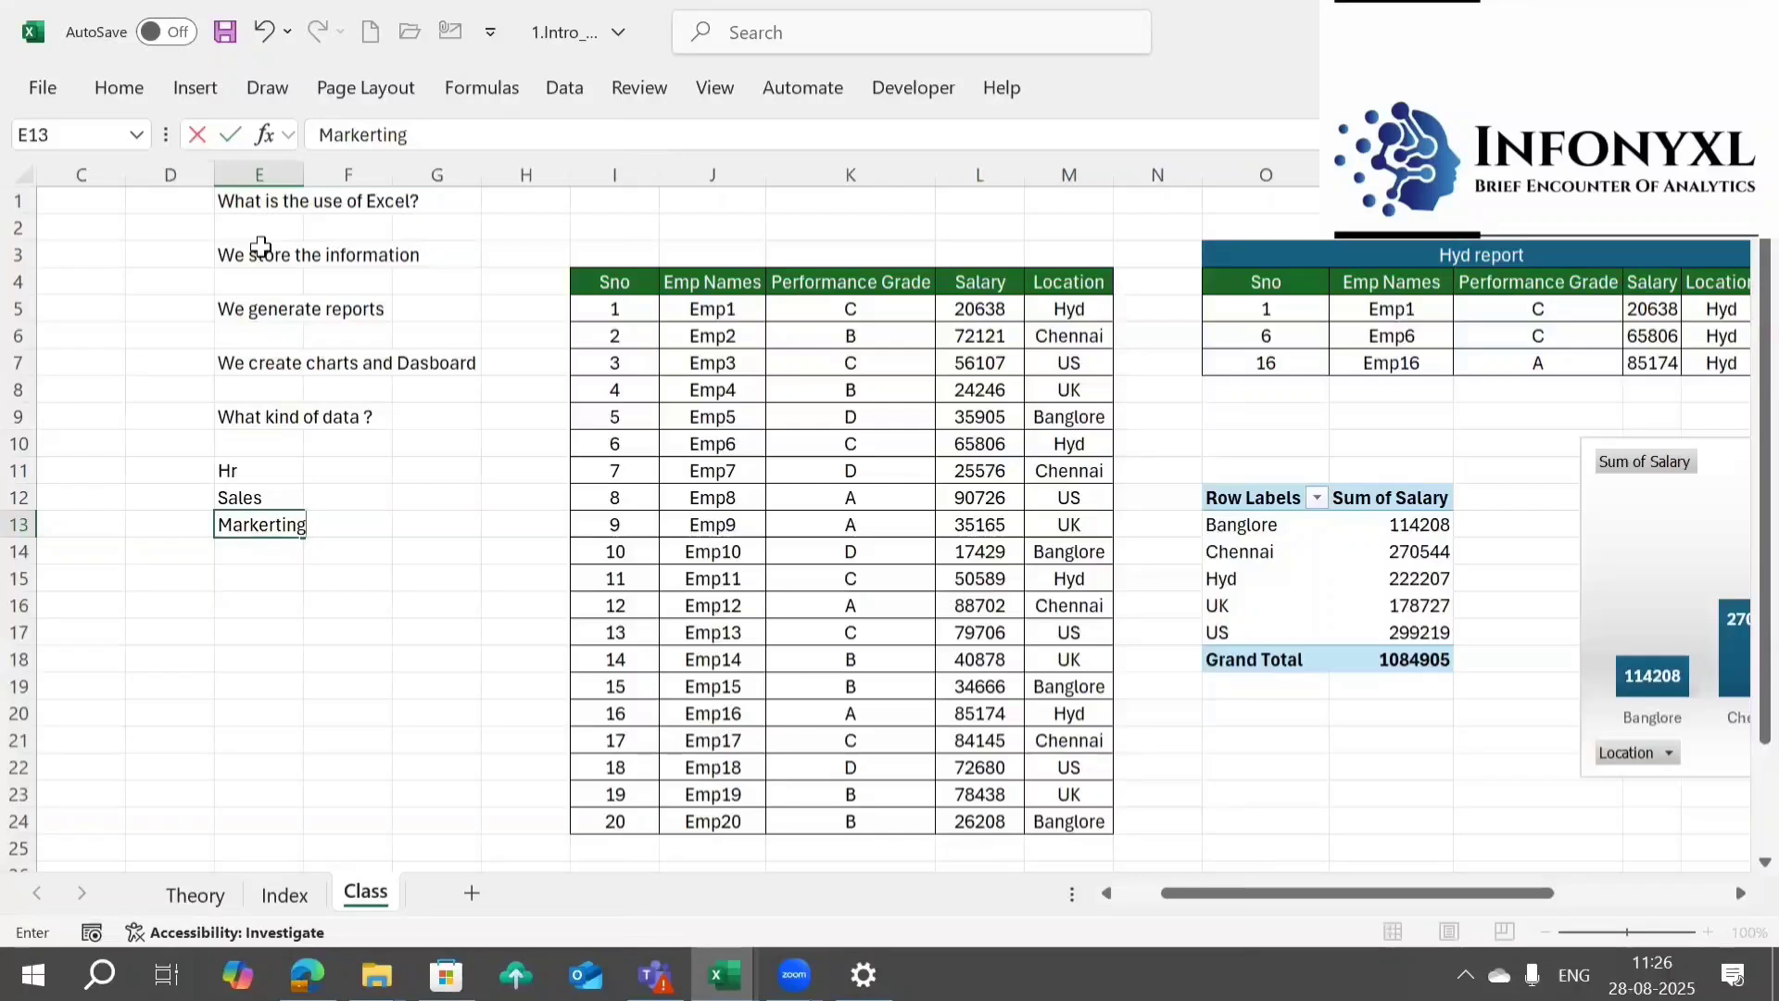
key("Return")
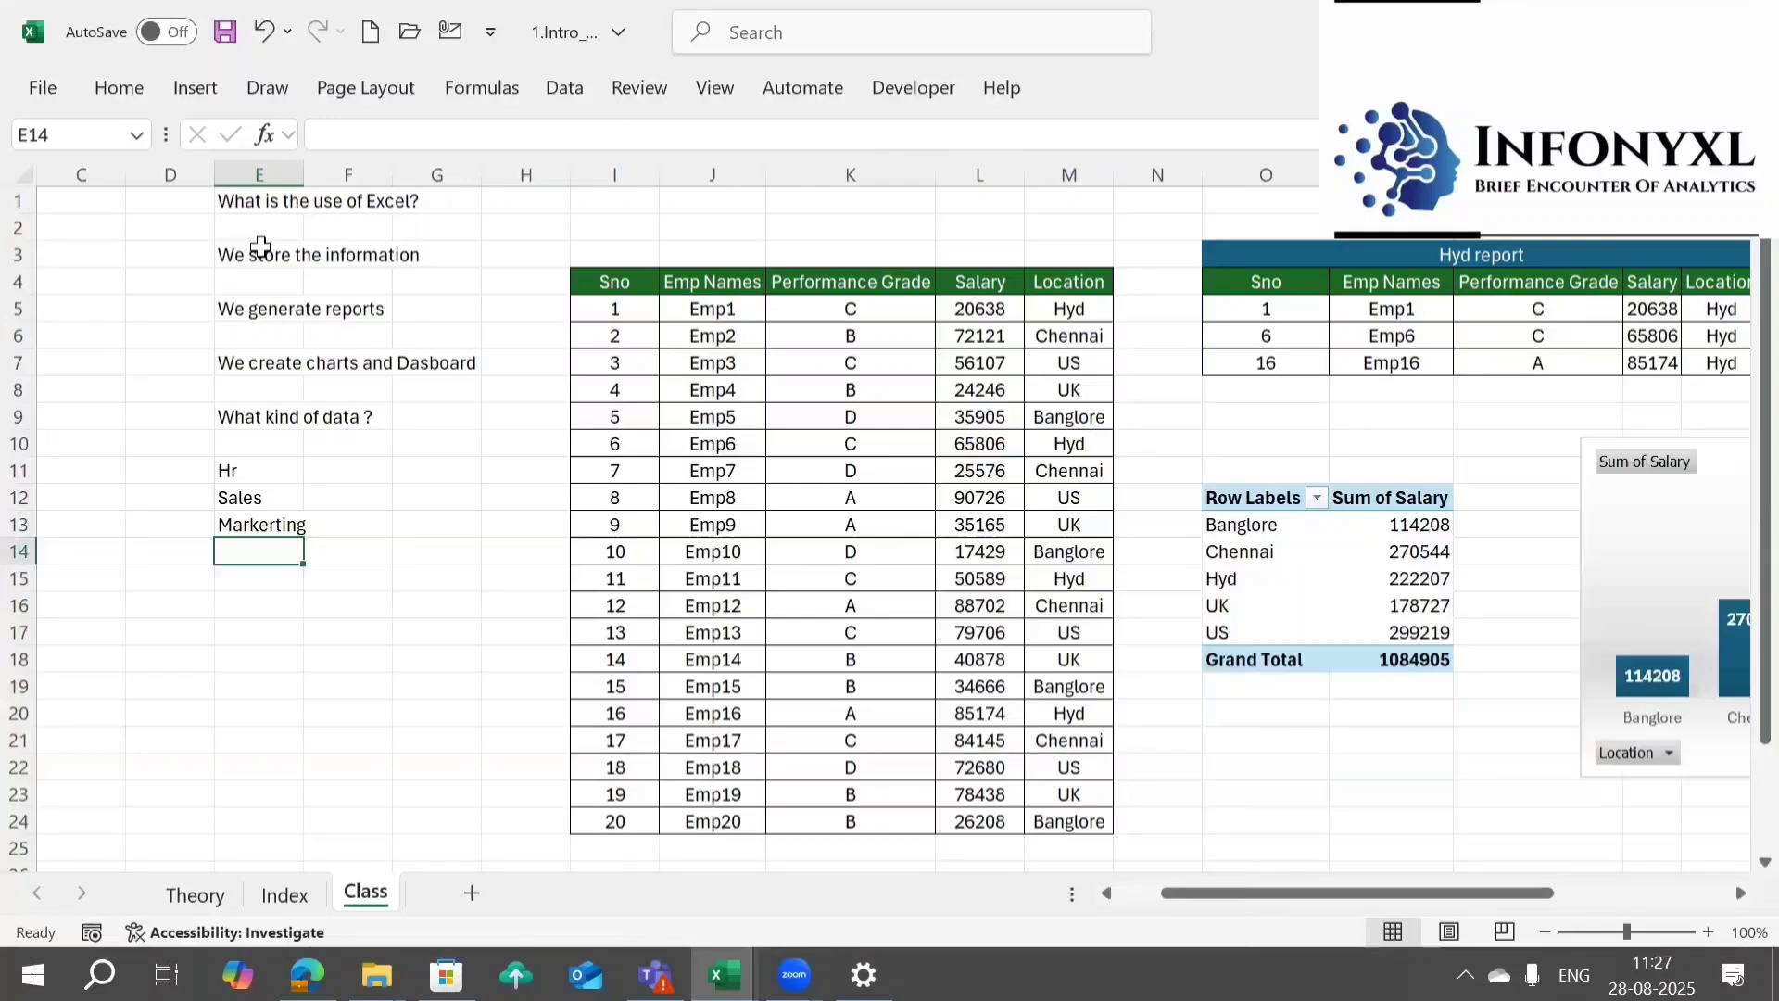
- Go back up column E to review the listed data kinds and the uses of Excel
key("Up")
key("Up")
key("Up")
key("Up")
key("Up")
key("Up")
key("Up")
key("Up")
key("Up")
key("Up")
key("Up")
key("Up")
key("Up")
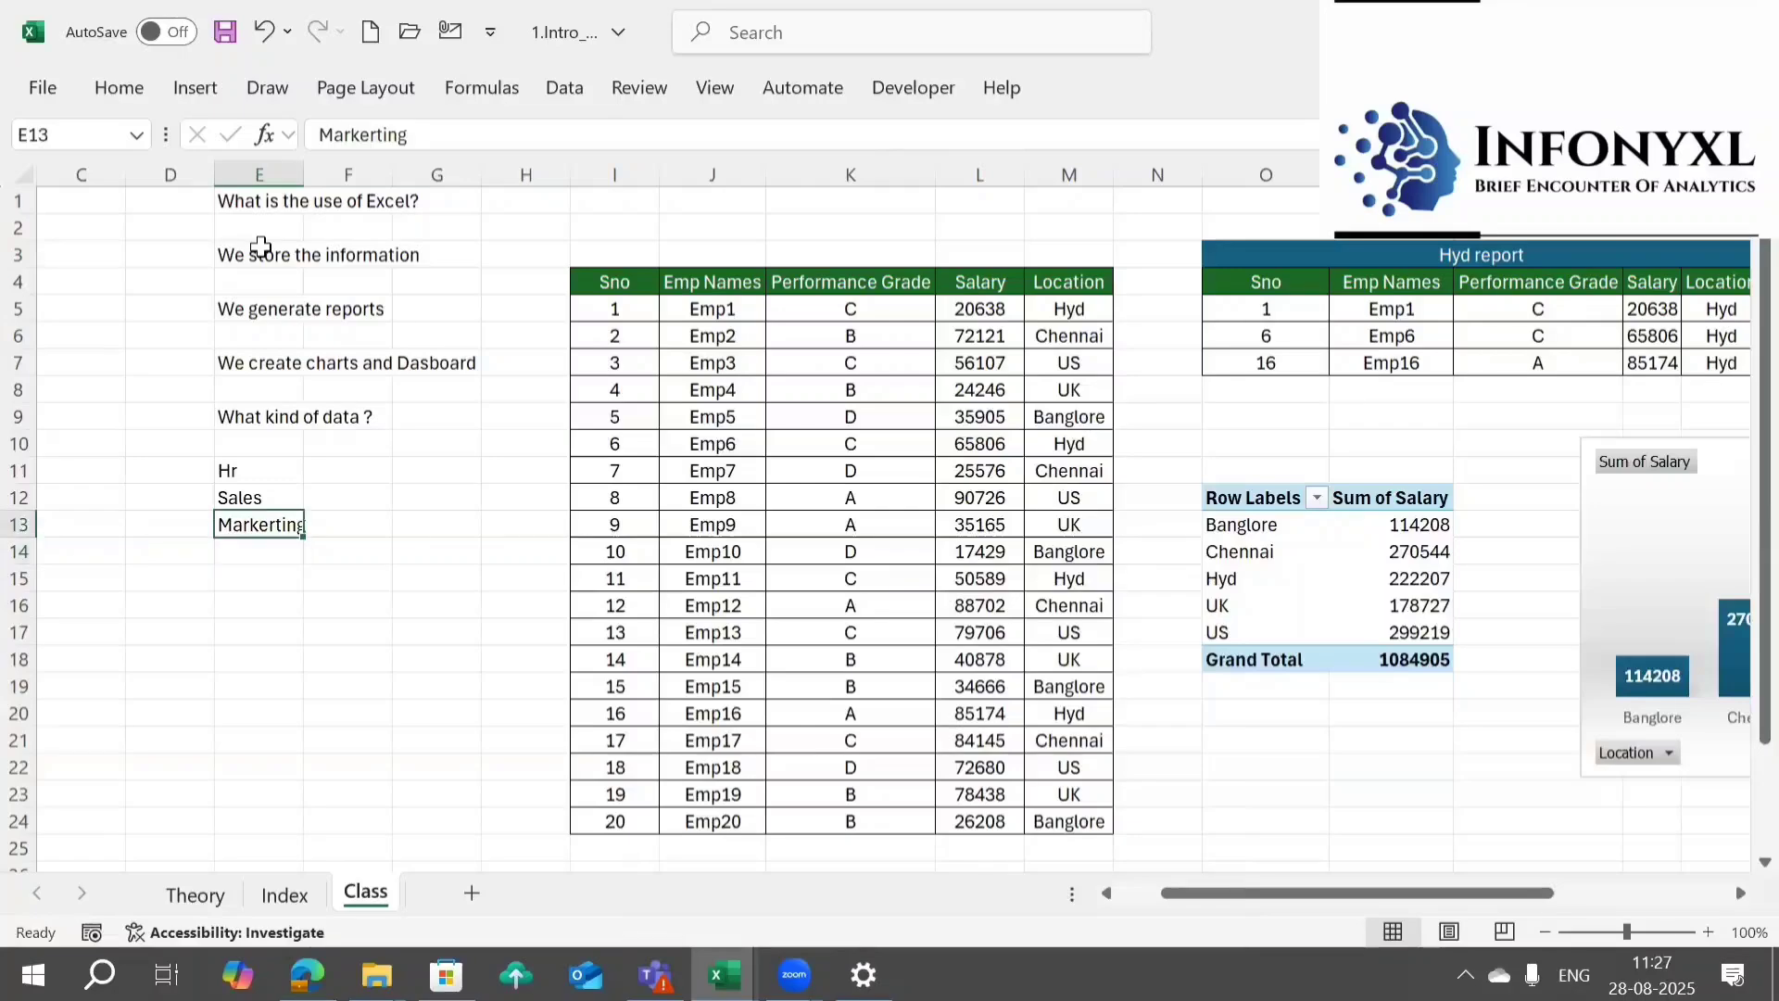